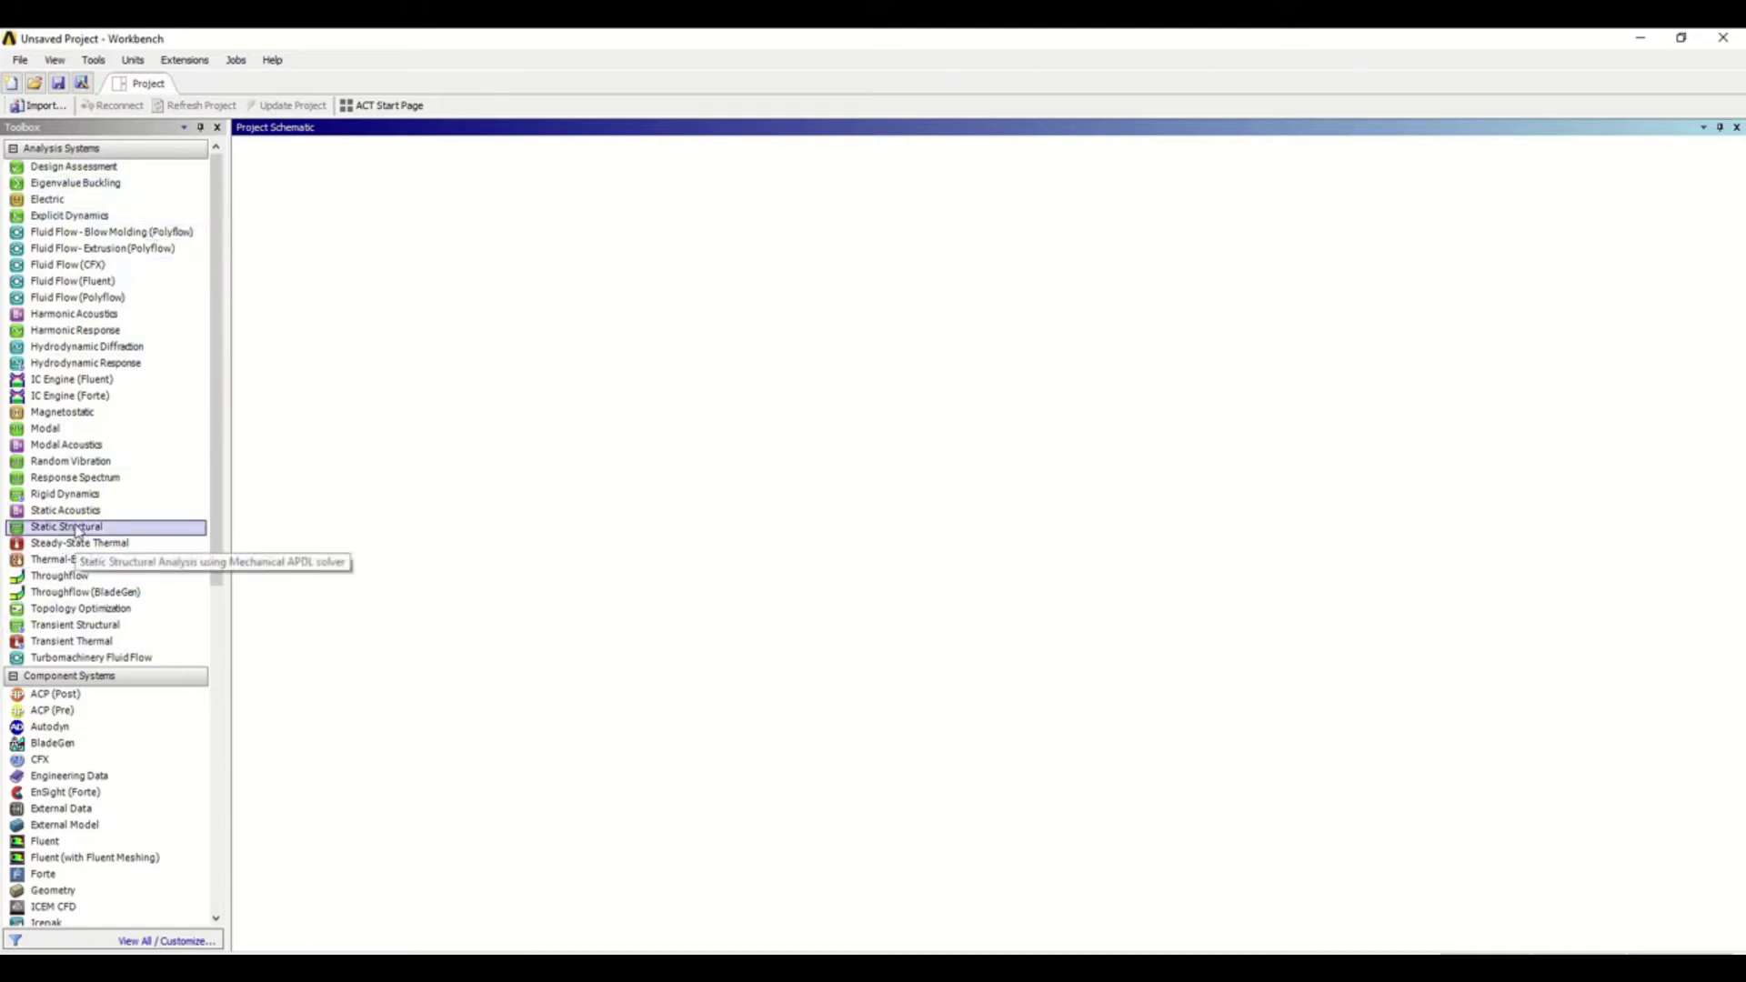
Drag Static Structural from the Analysis Systems toolbox into the empty Project Schematic.
drag(77, 529, 323, 239)
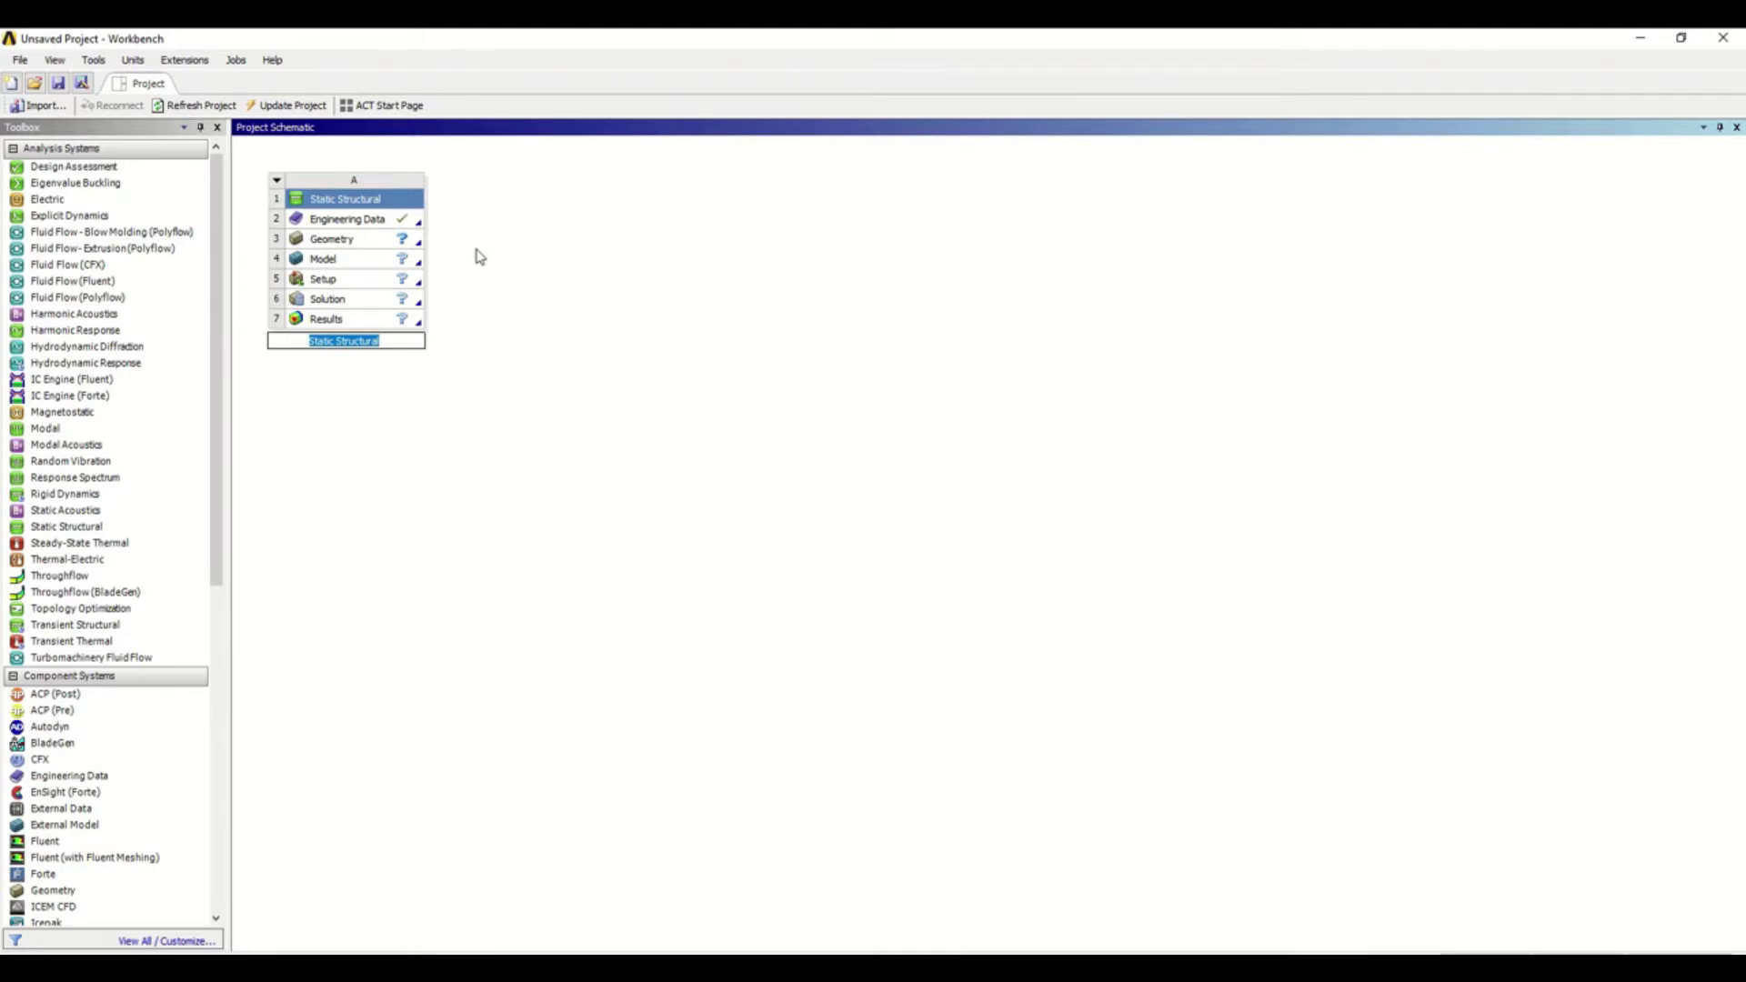
Open the Static Structural system's Engineering Data to view the Structural Steel material.
double_click(374, 223)
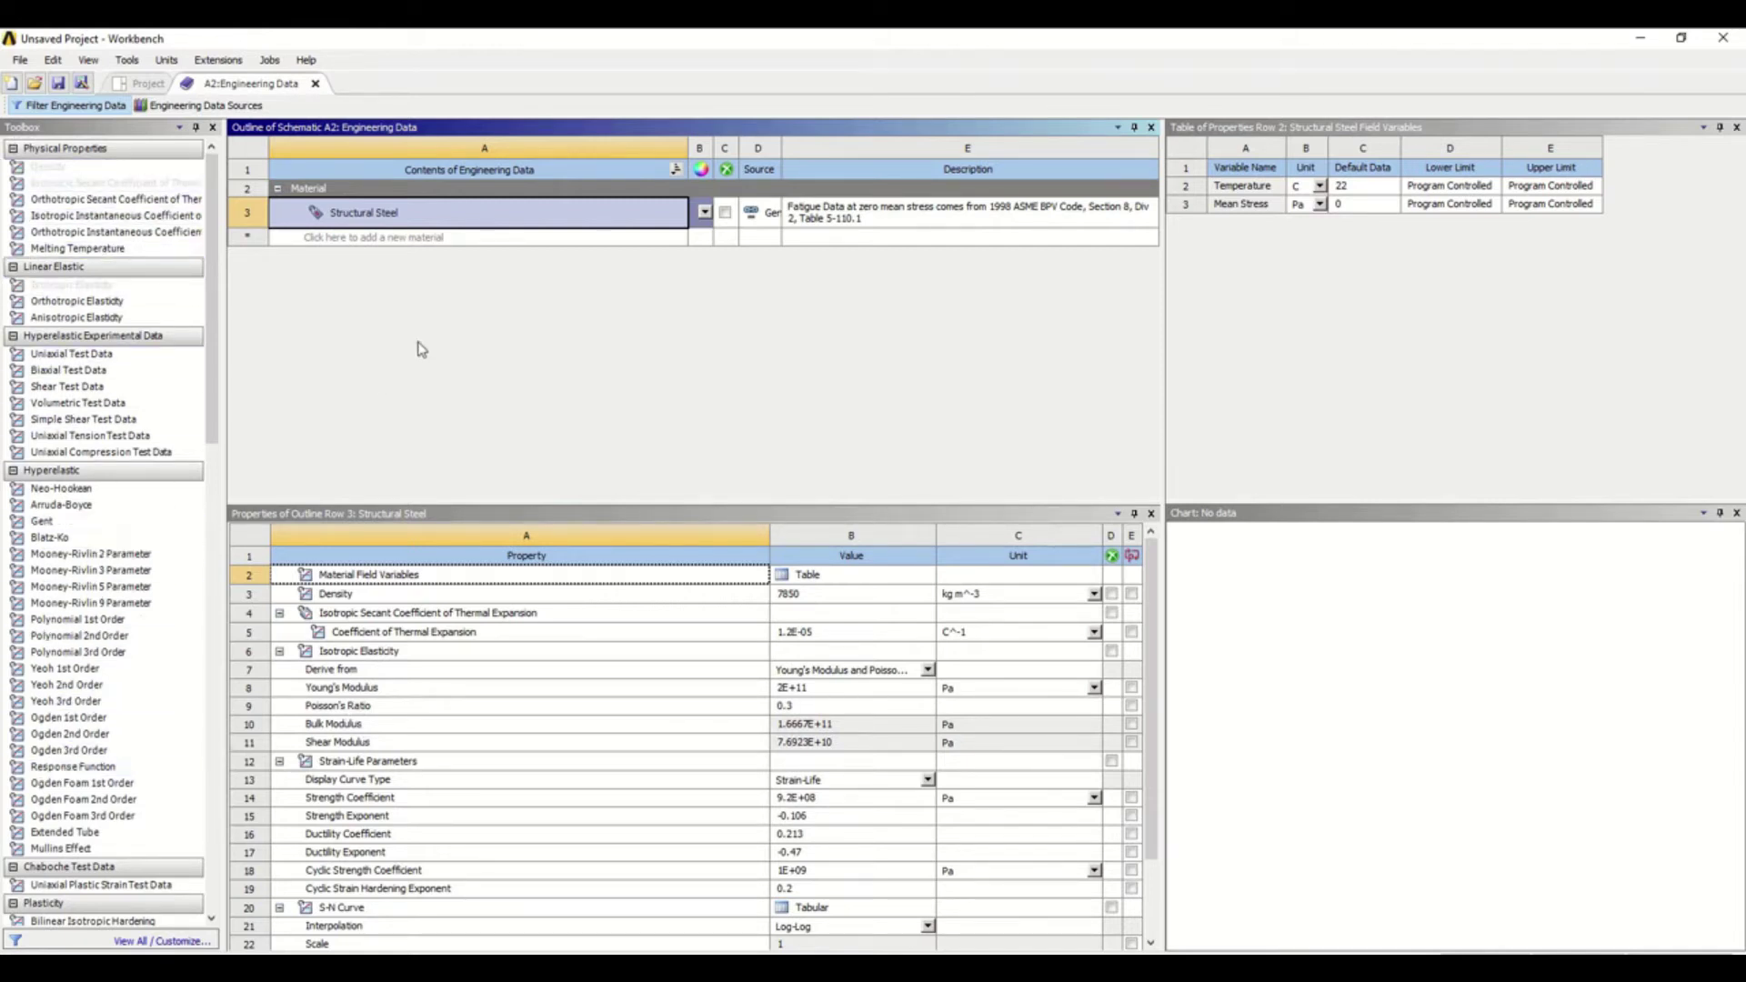
Add a new material named 'steel' with an Isotropic Elasticity property.
click(363, 239)
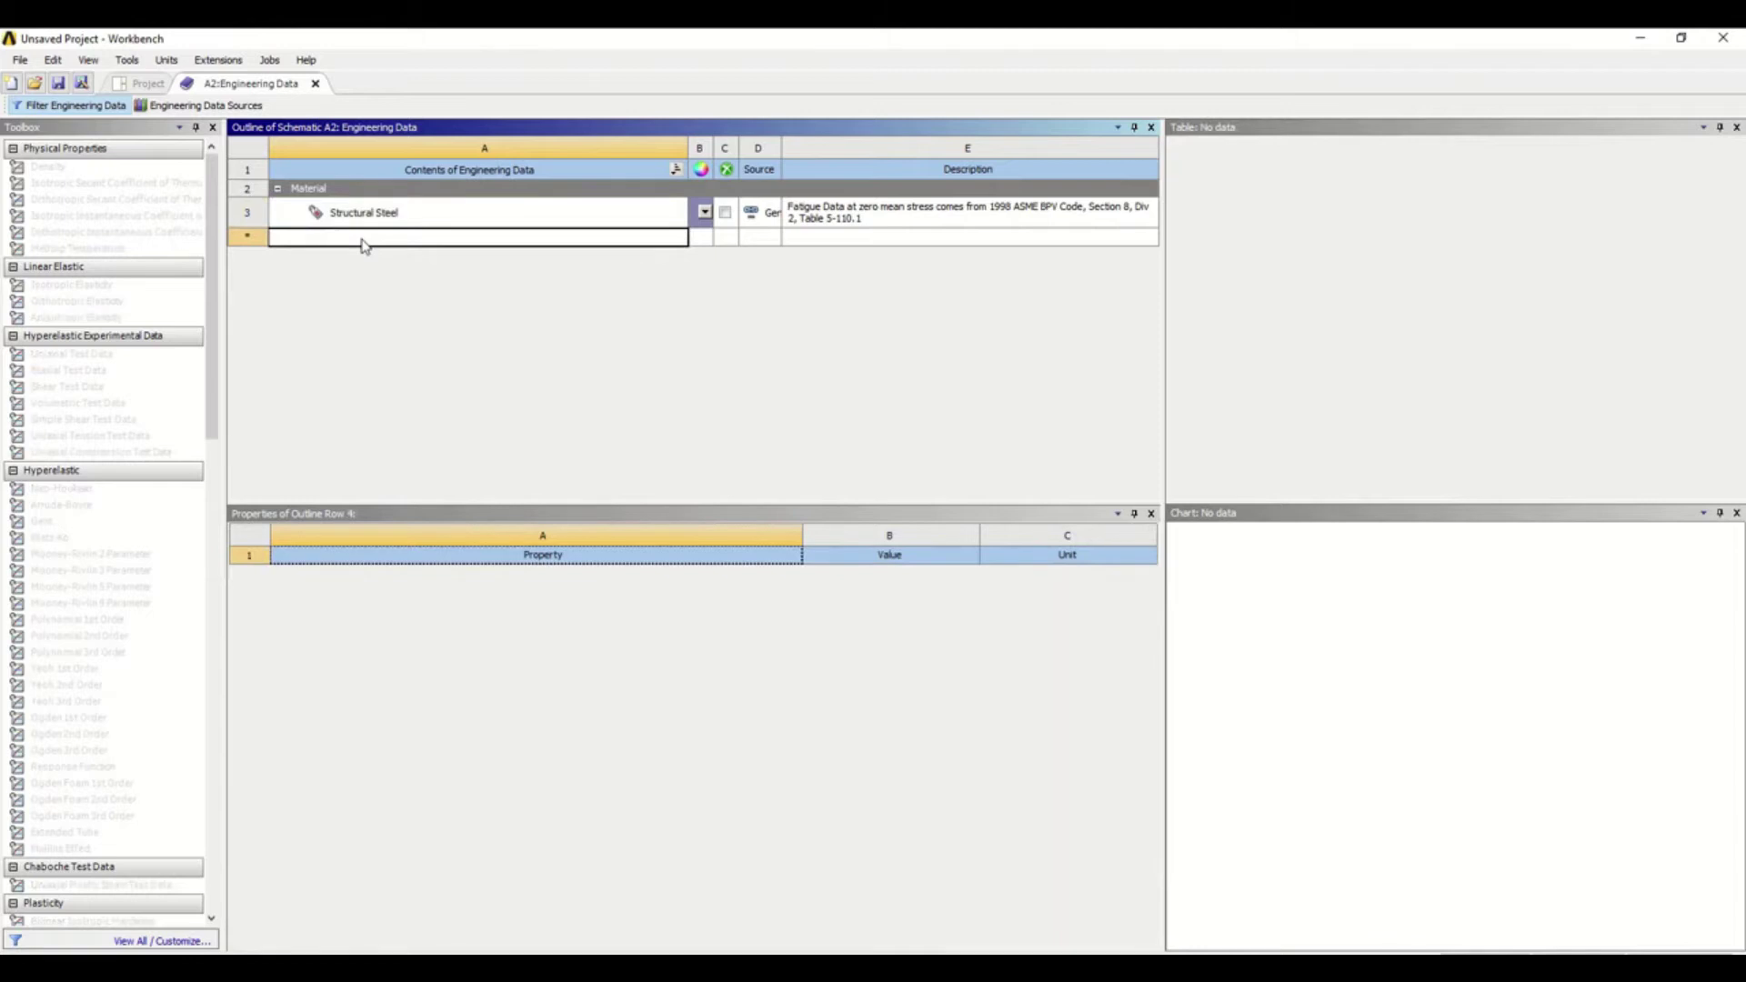
text(steel)
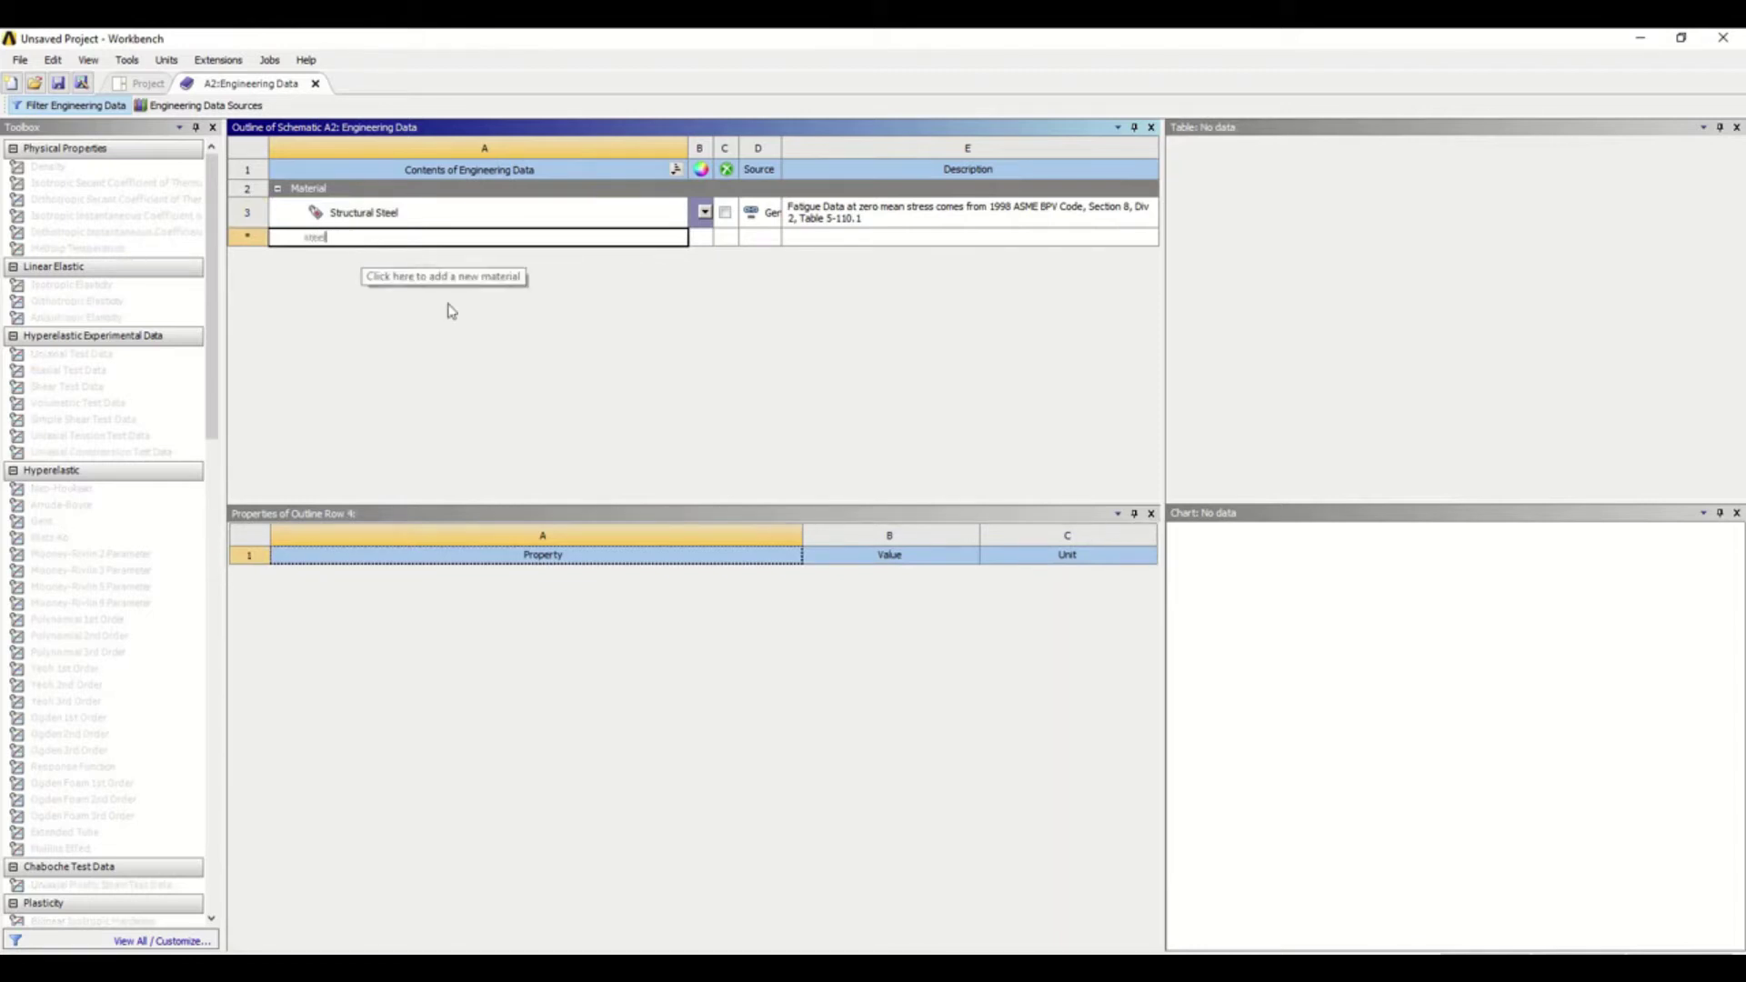
key(Return)
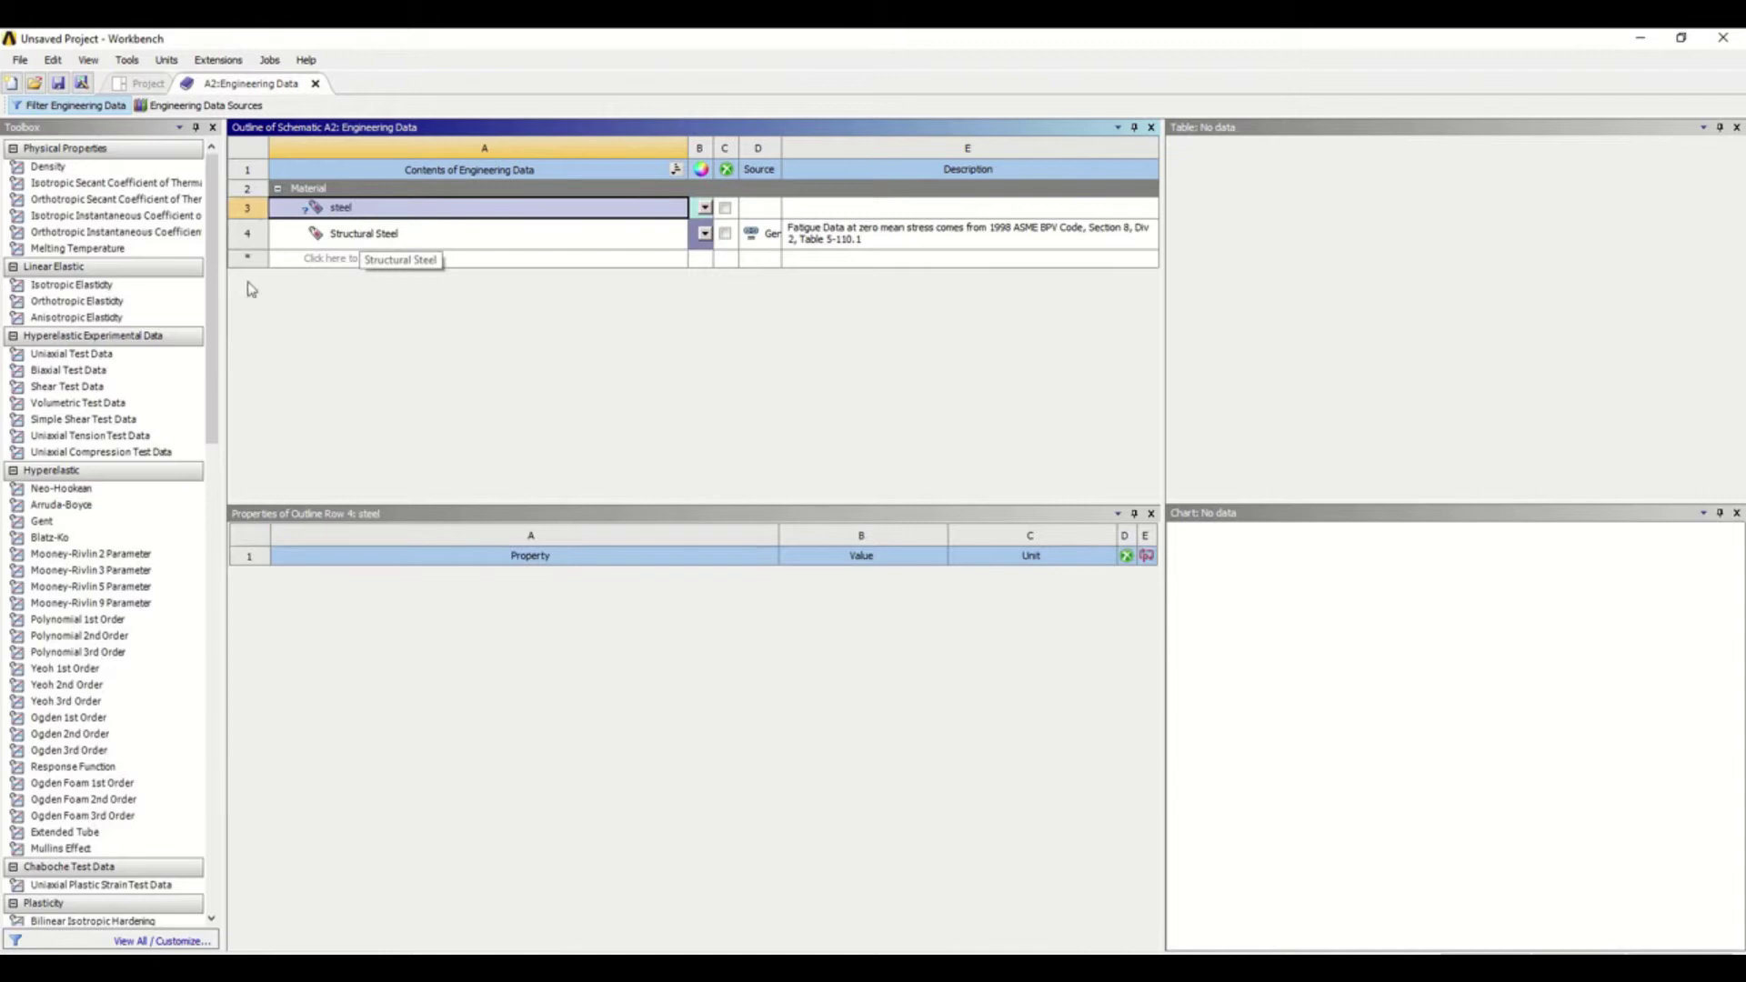
double_click(68, 288)
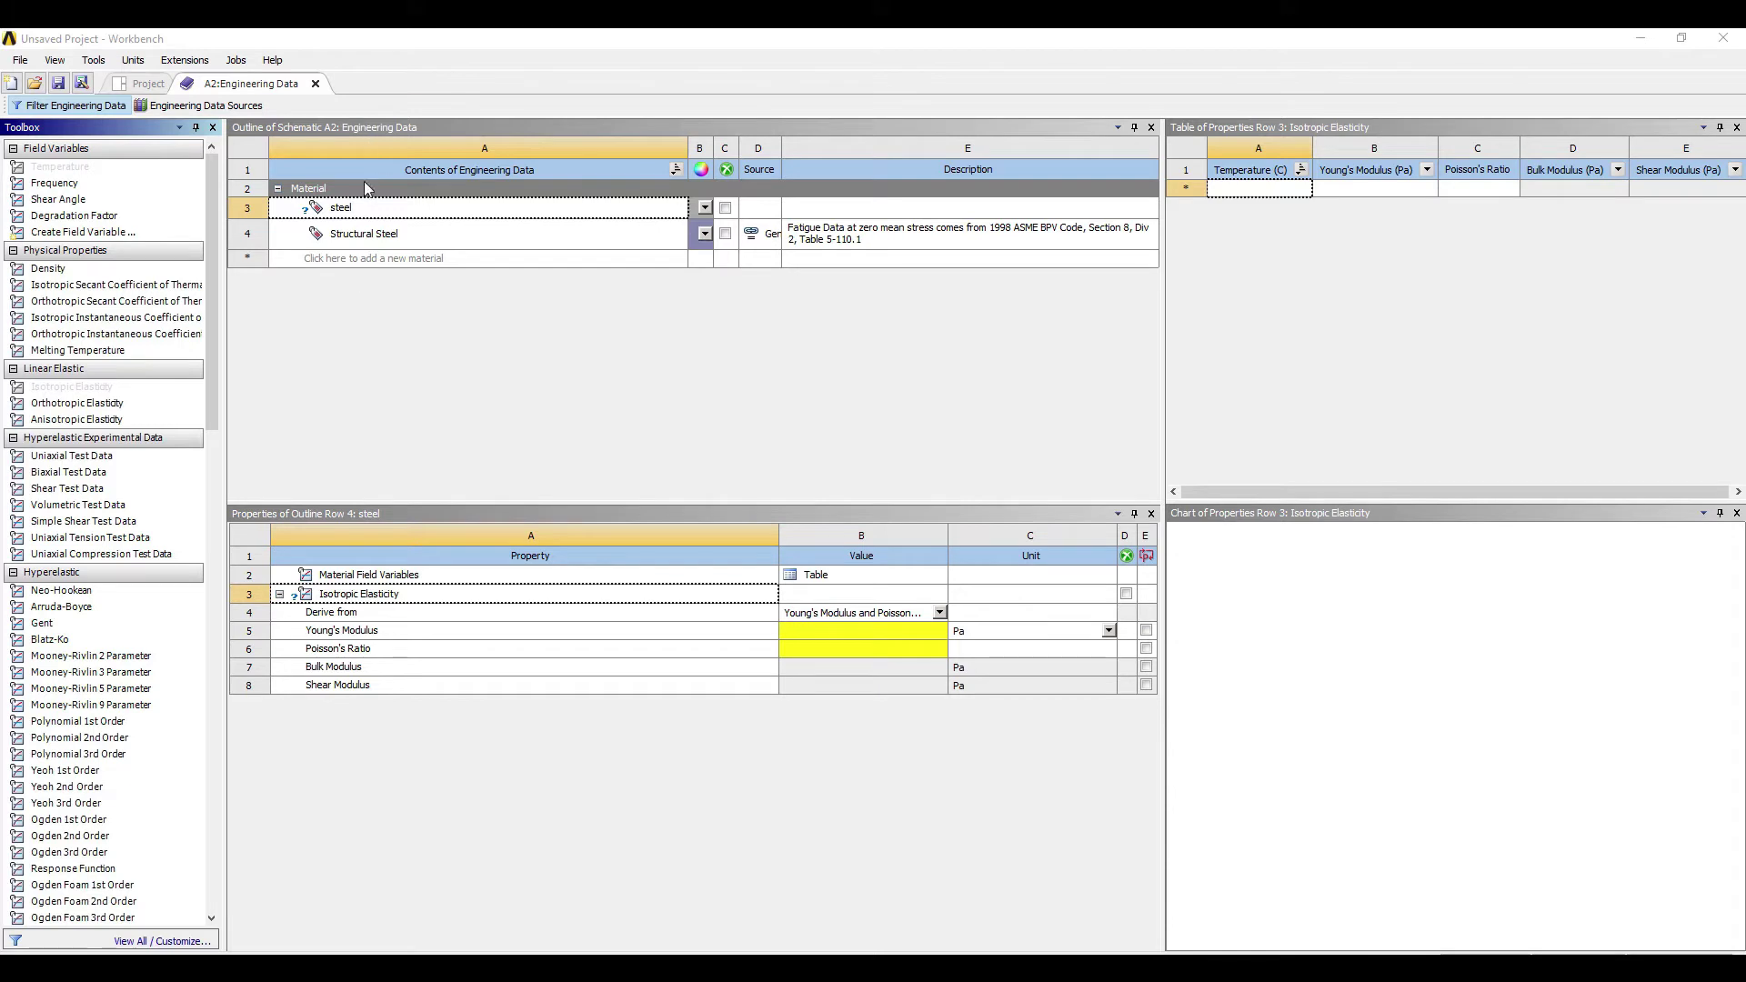
Enter Young's Modulus 2 and Poisson's Ratio 0.3 for steel.
click(811, 631)
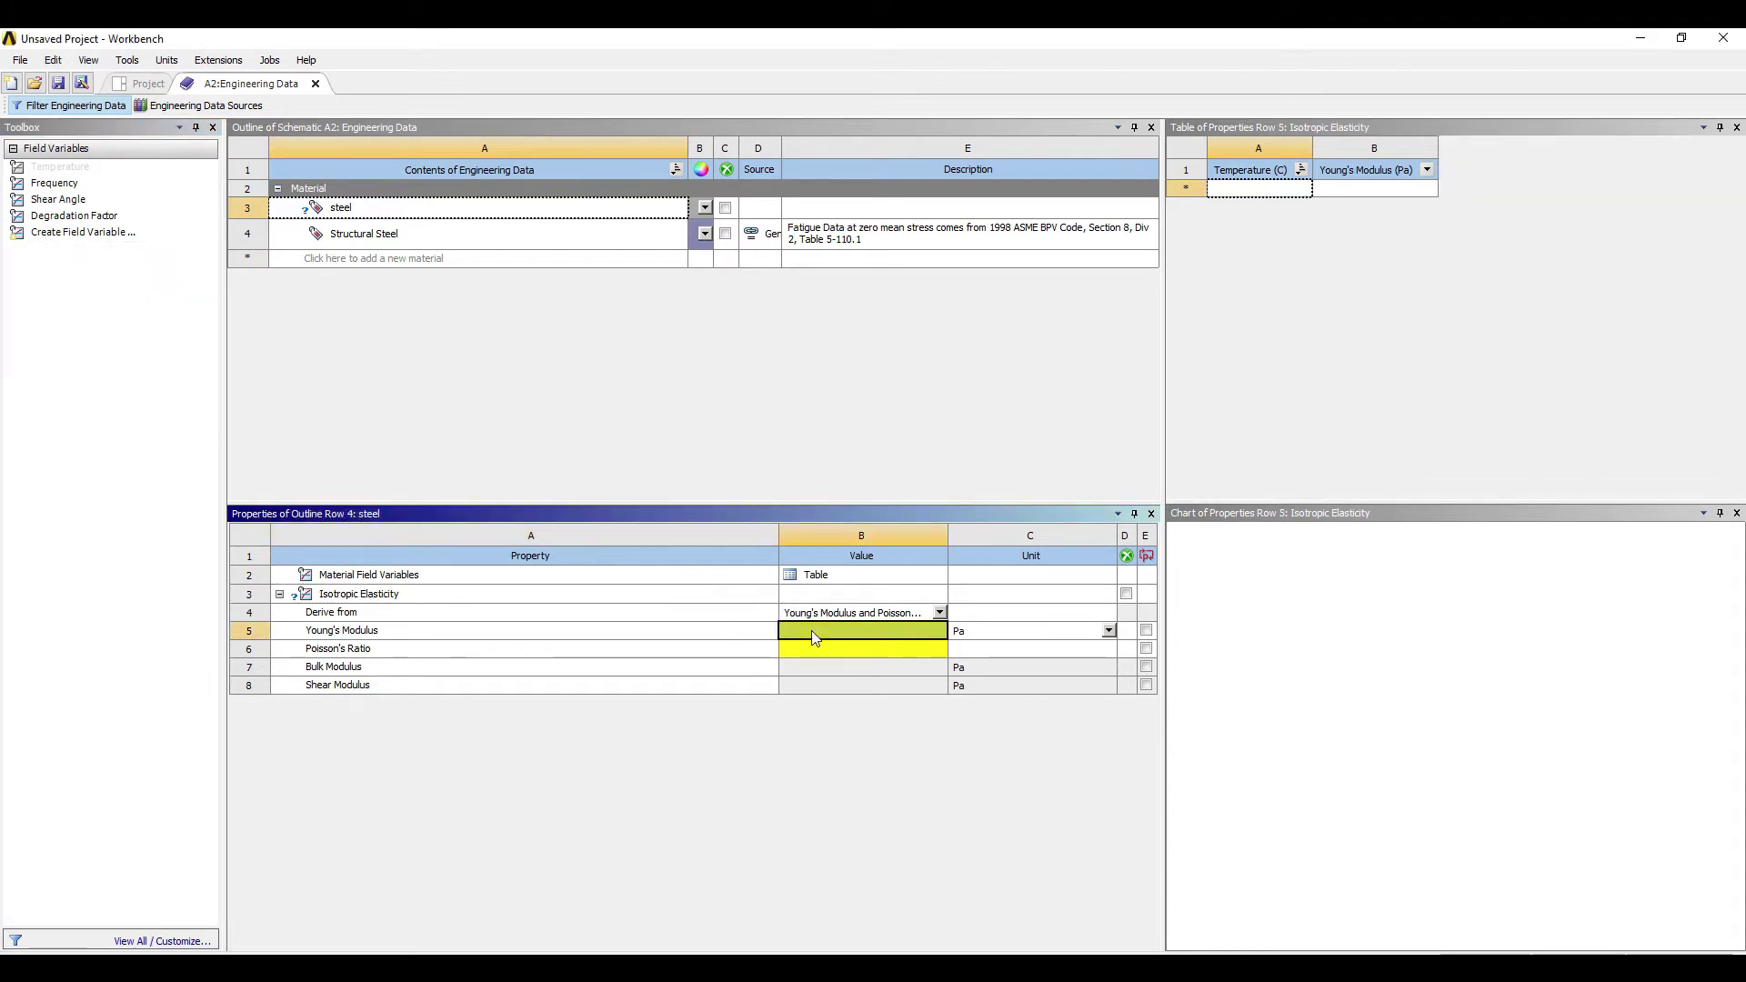
text(2e11)
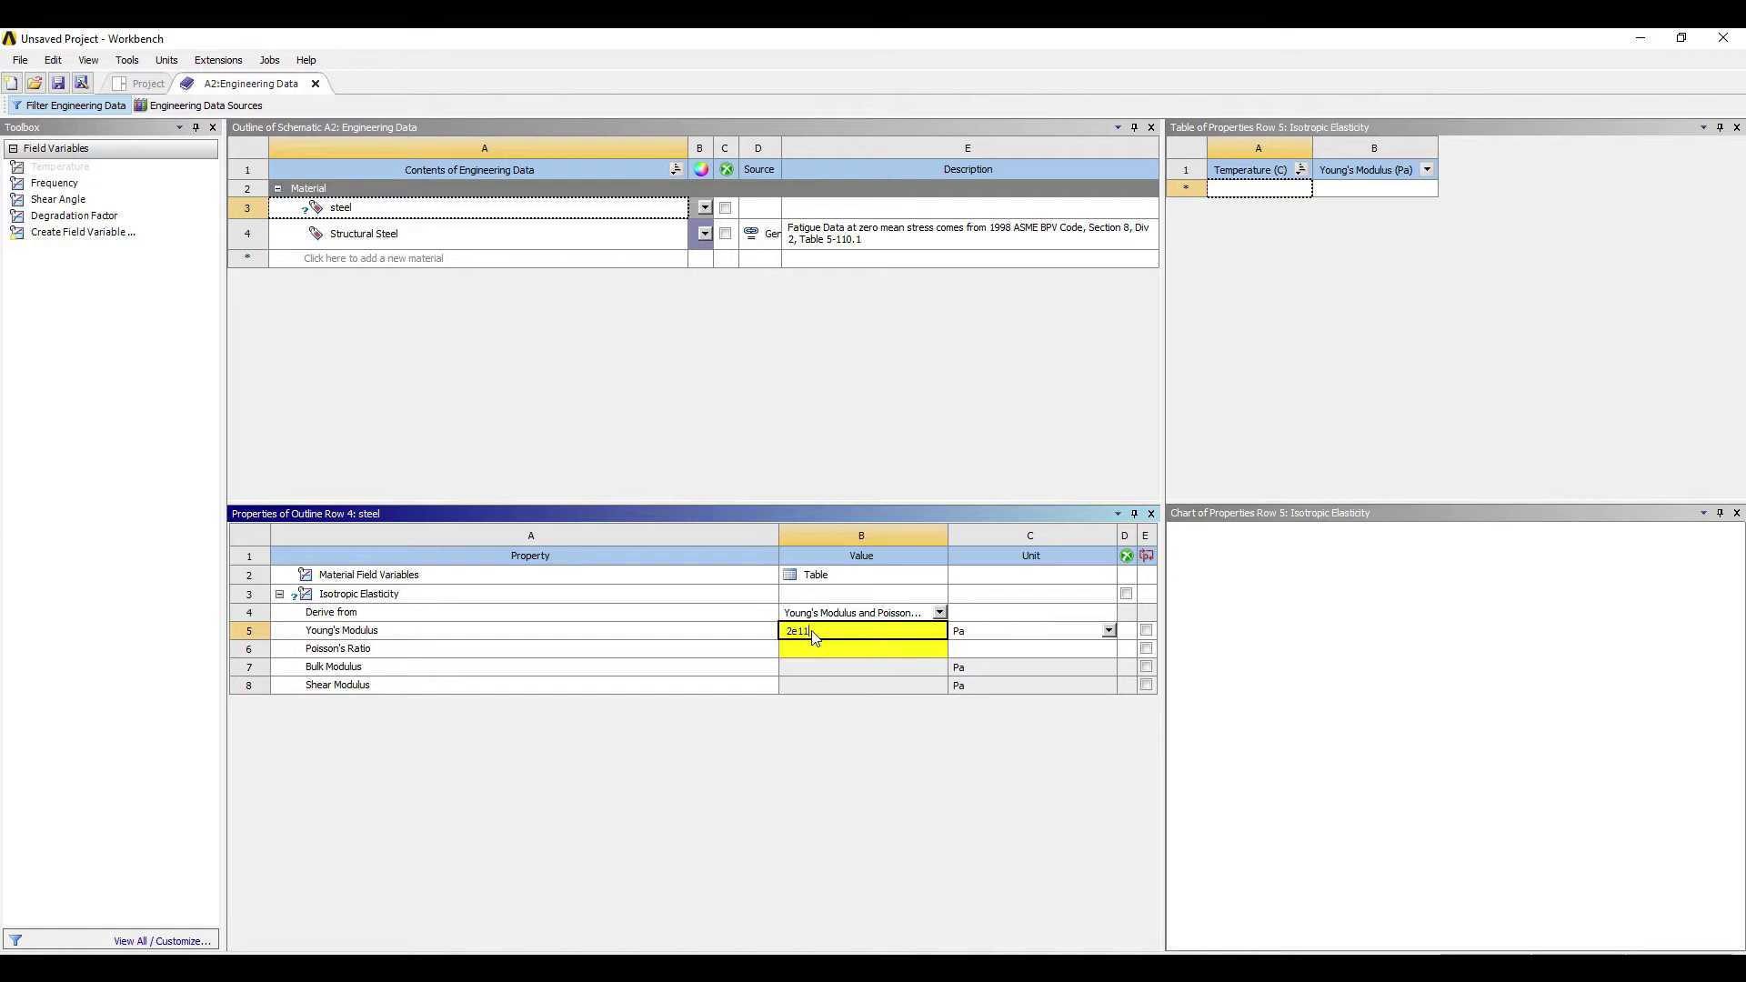
click(800, 649)
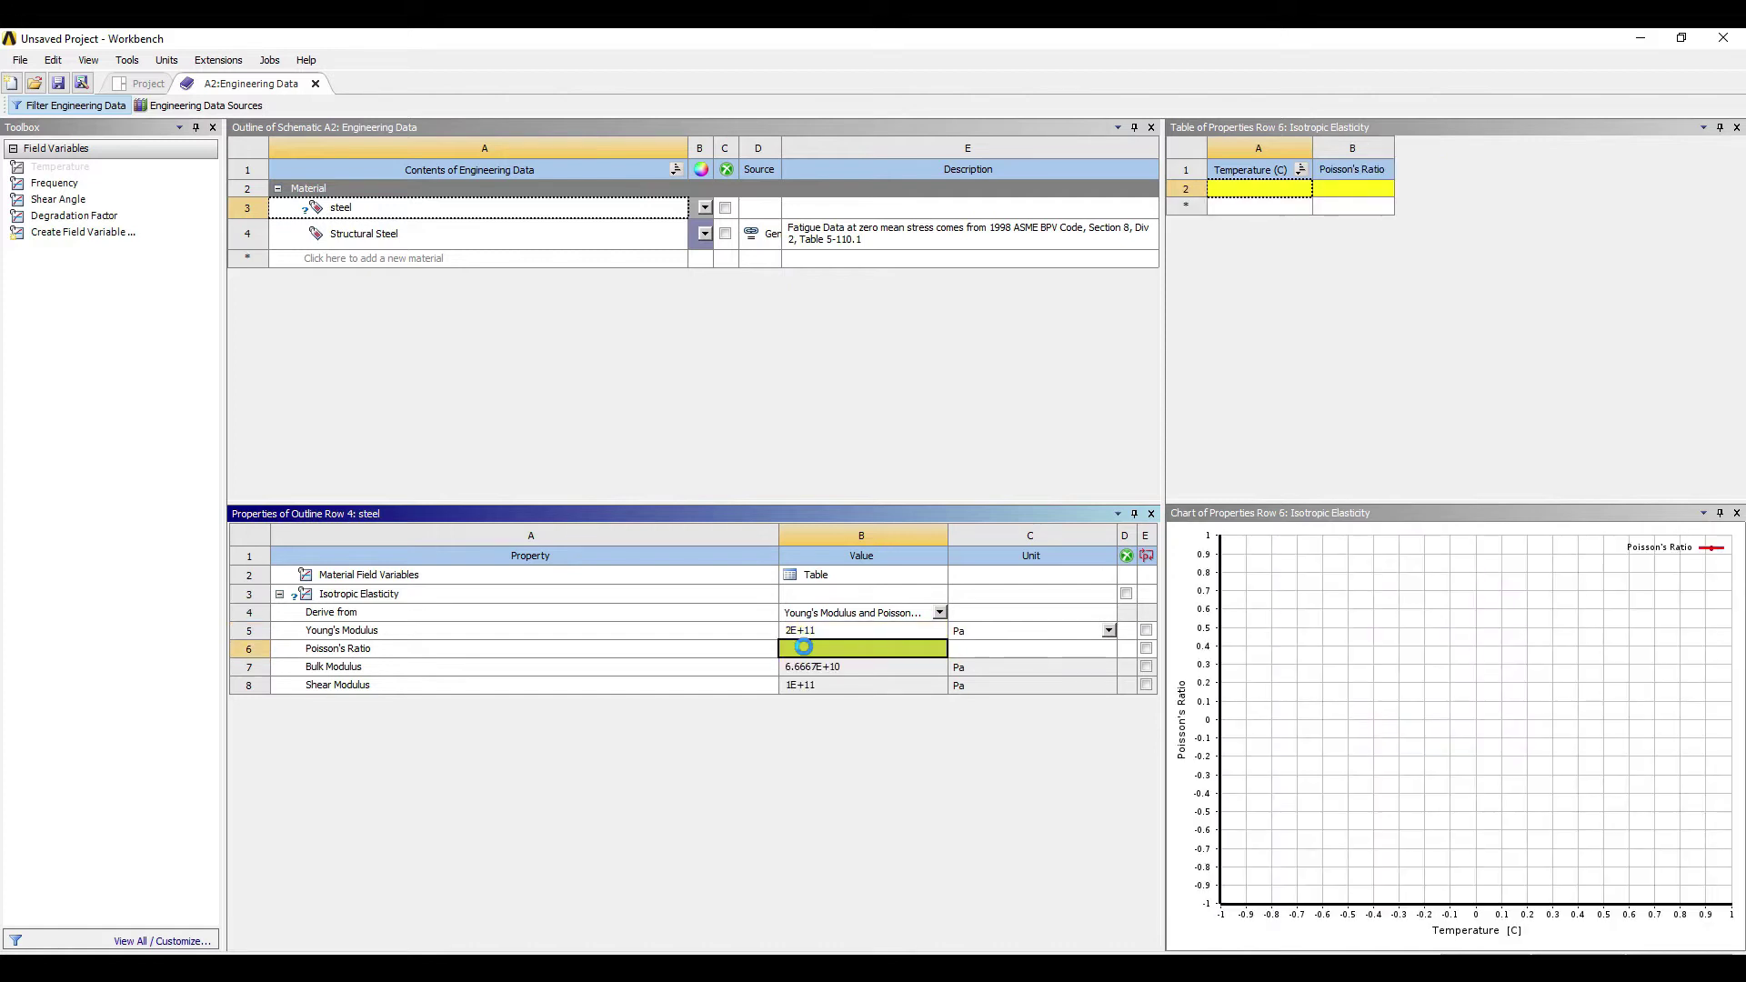
text(0.3)
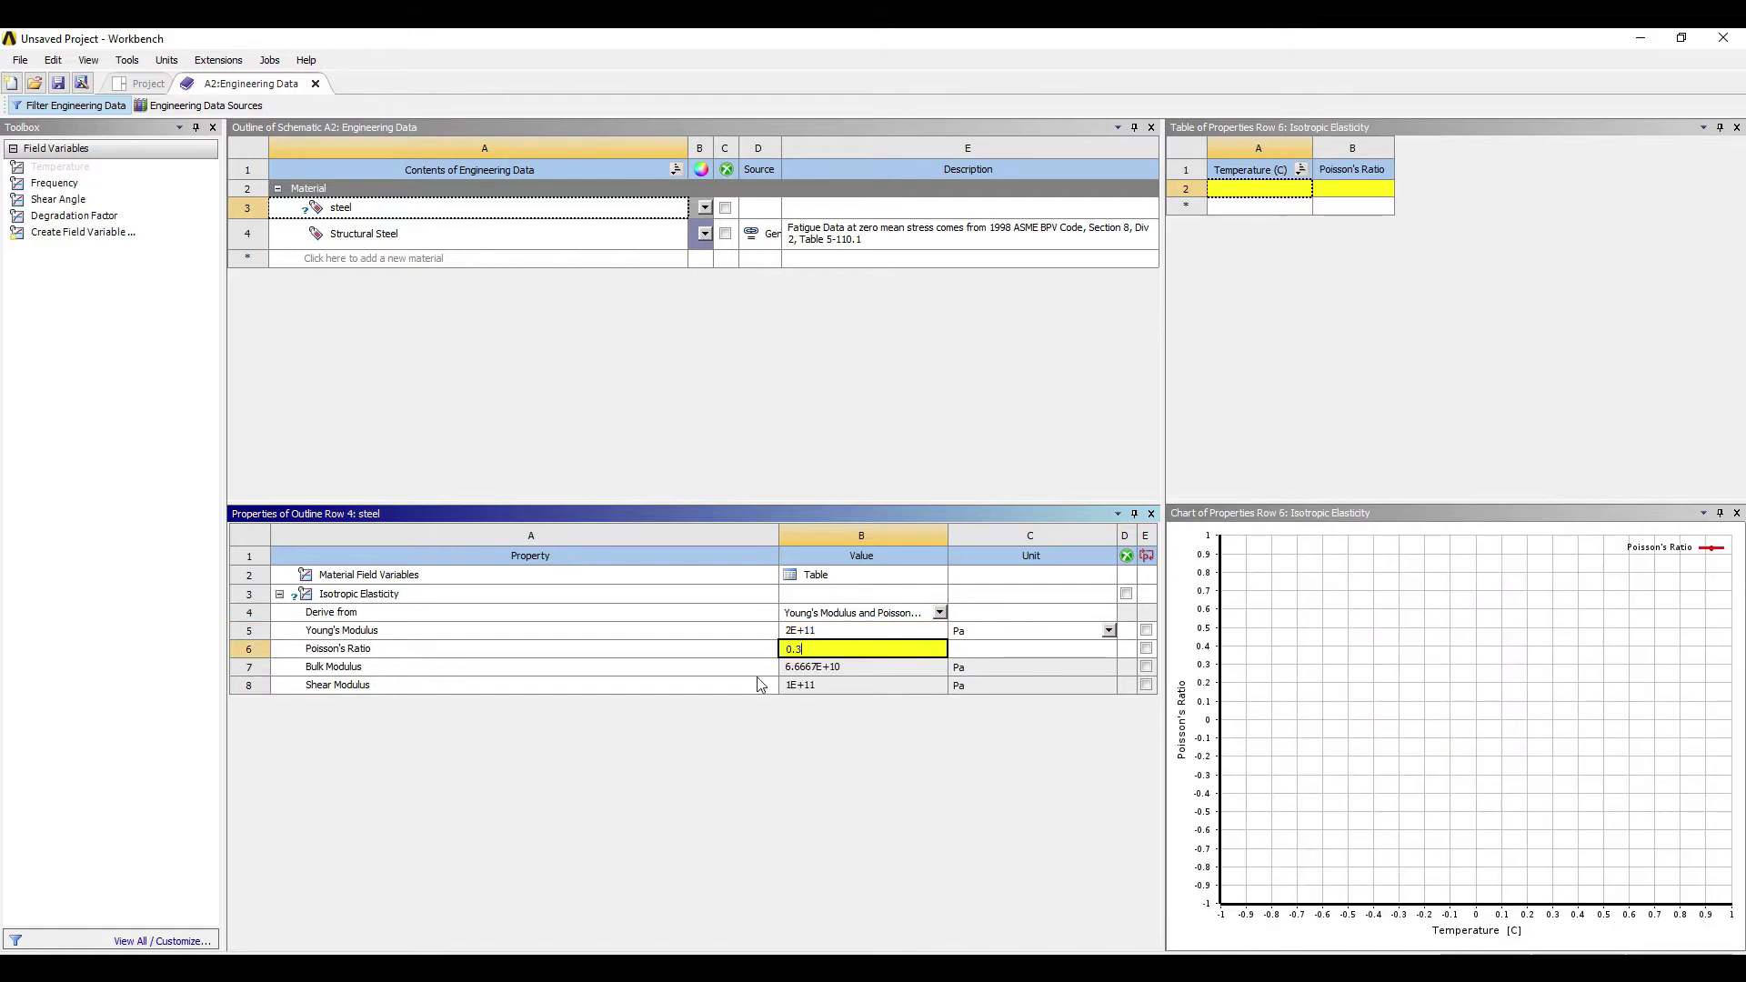
click(700, 750)
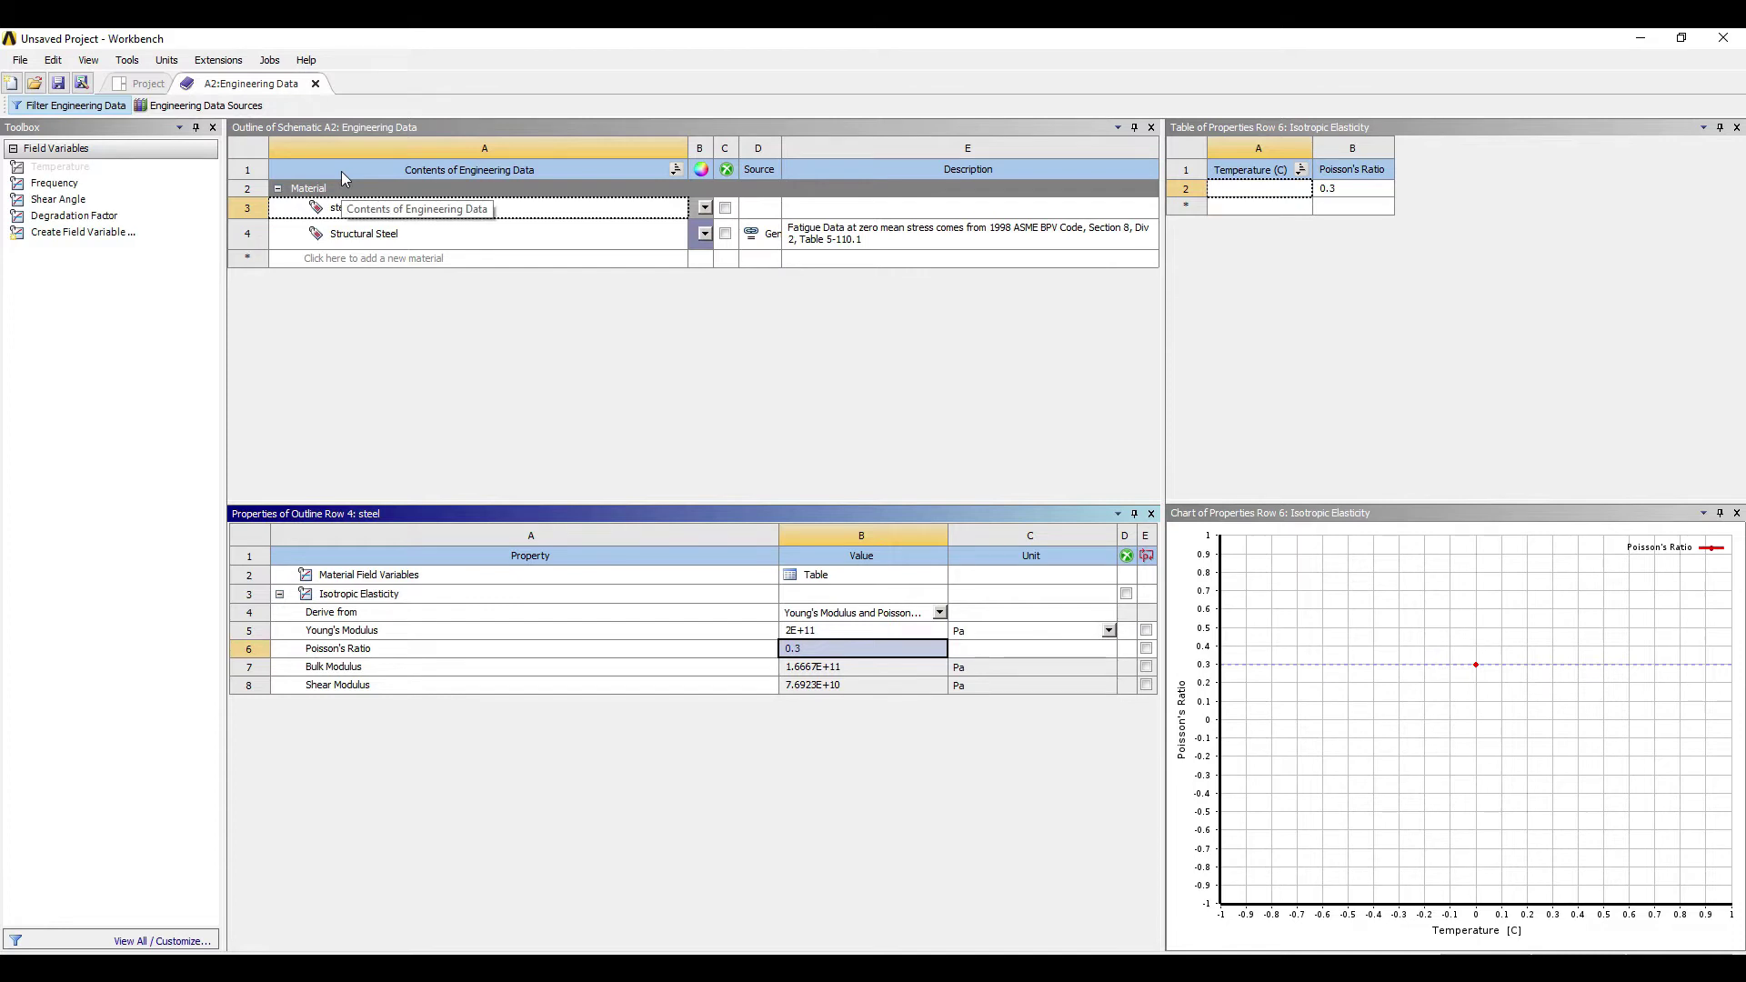
click(150, 85)
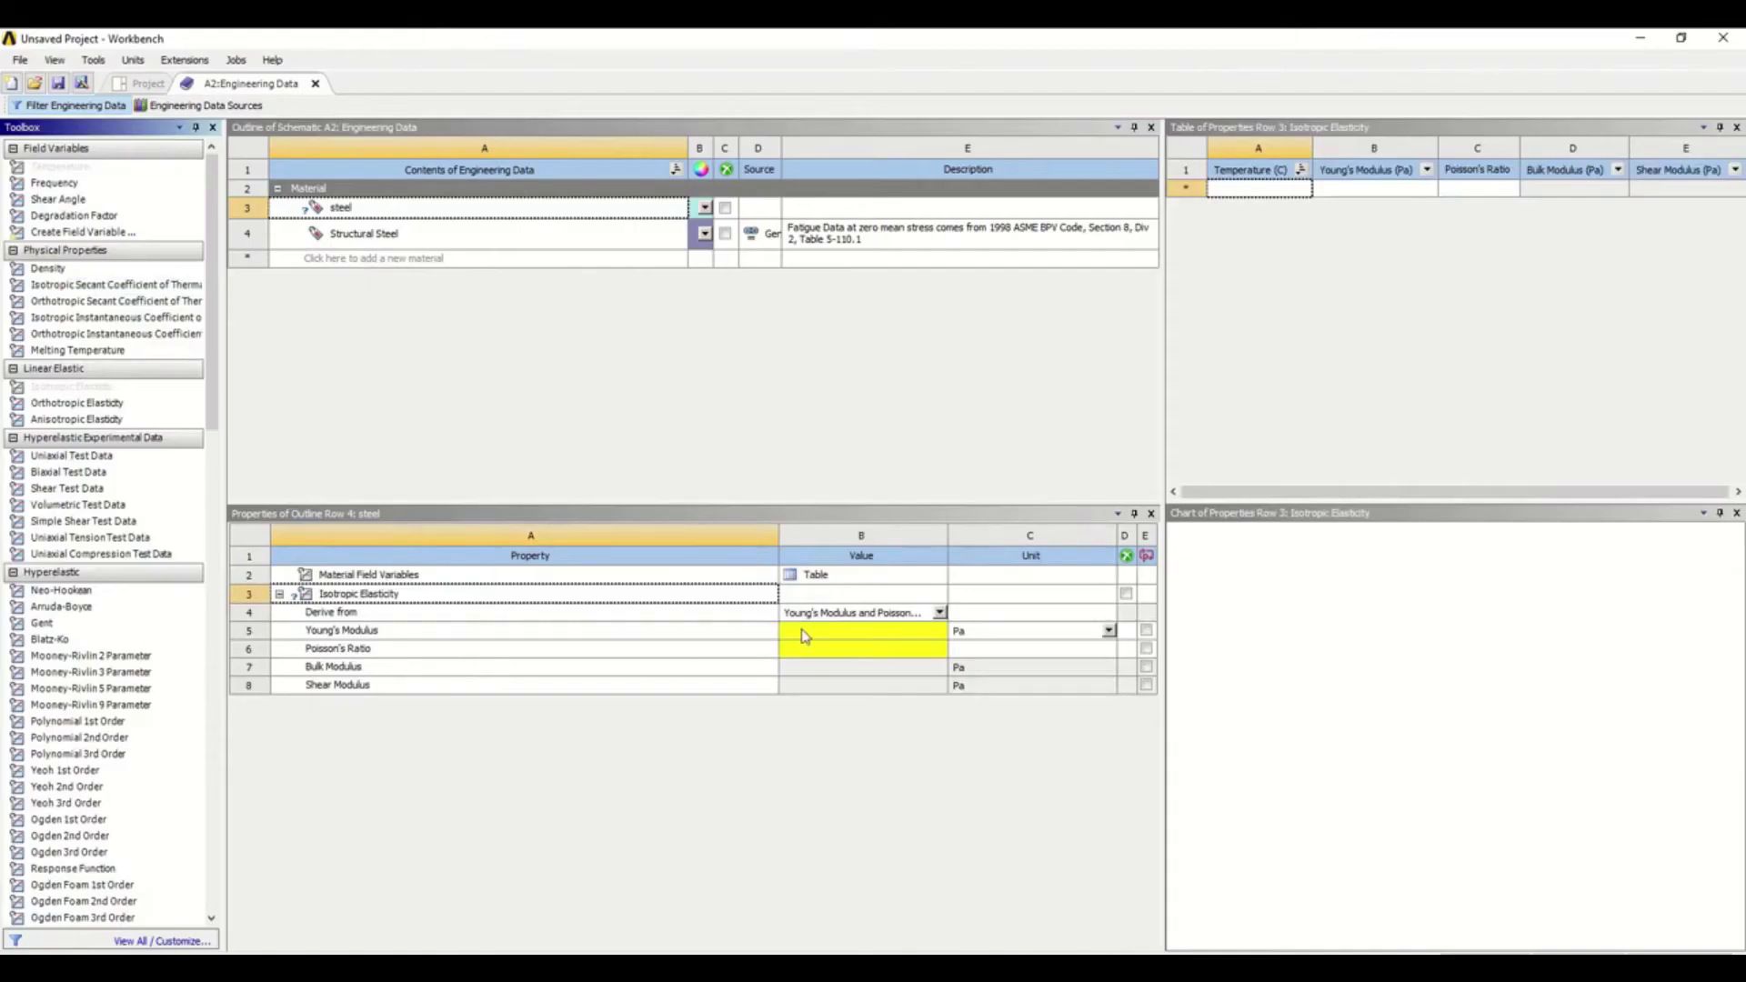
Re-enter steel's Young's Modulus as 2E+09 Pa and Poisson's Ratio 0.3, then return to the schematic.
click(803, 636)
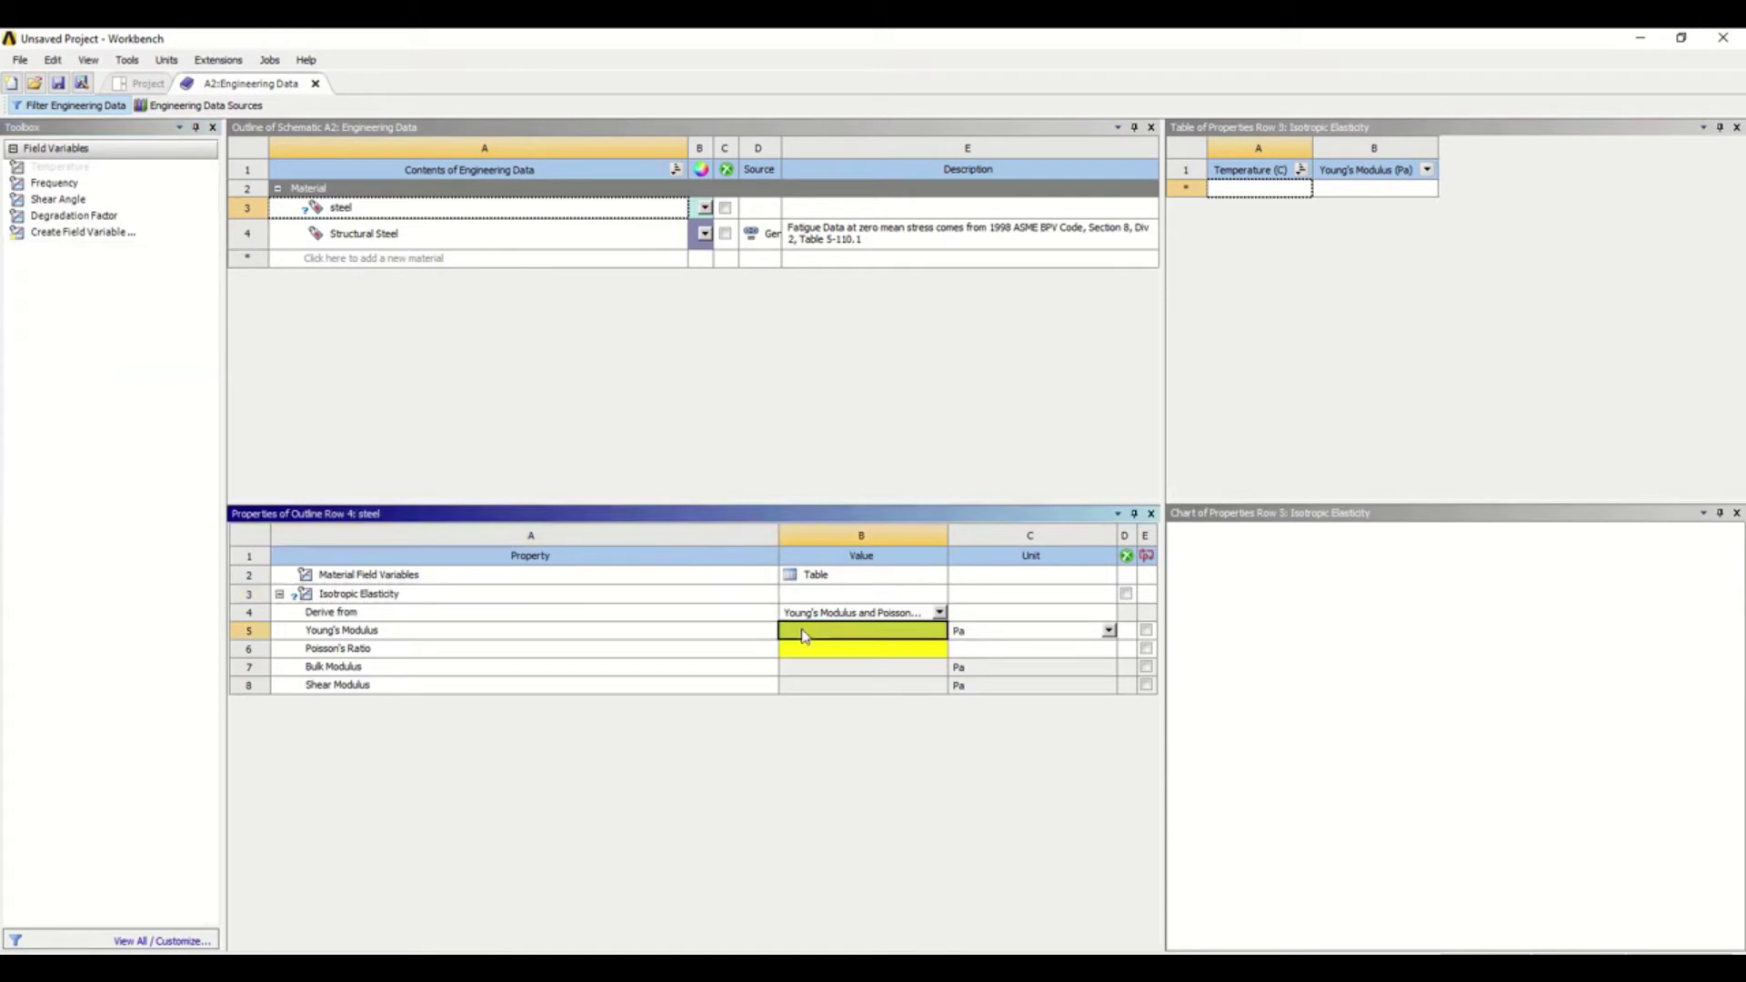
text(2e9)
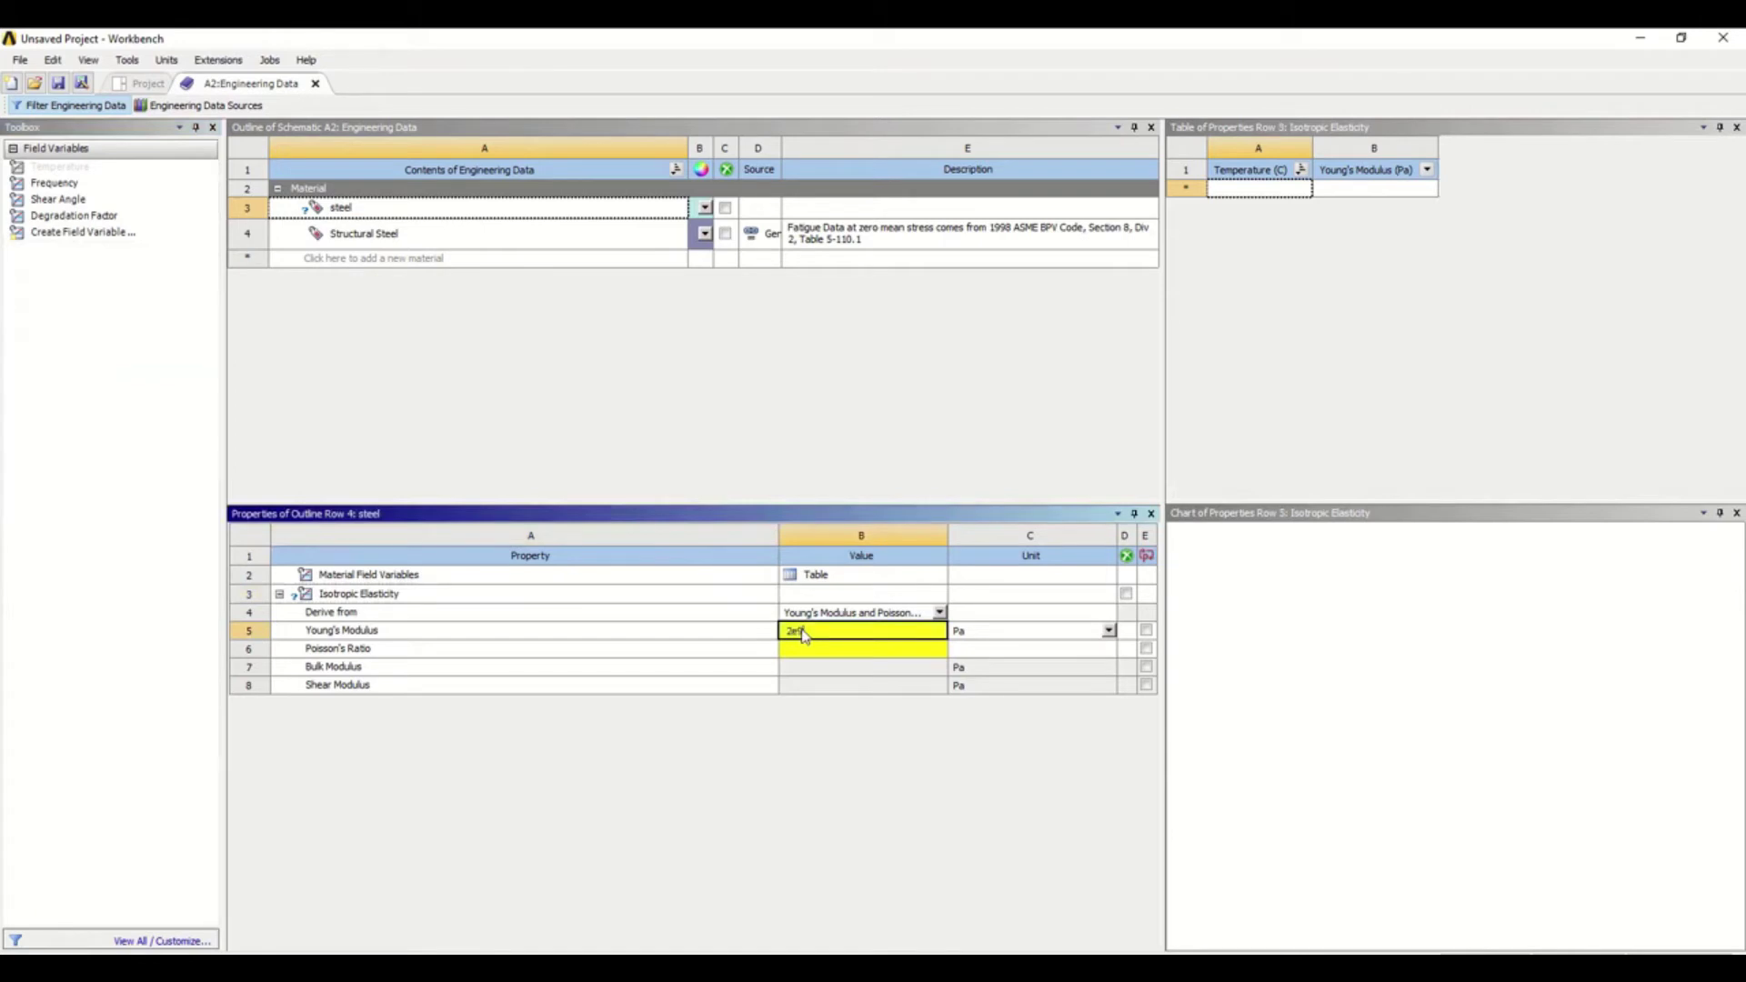
click(808, 648)
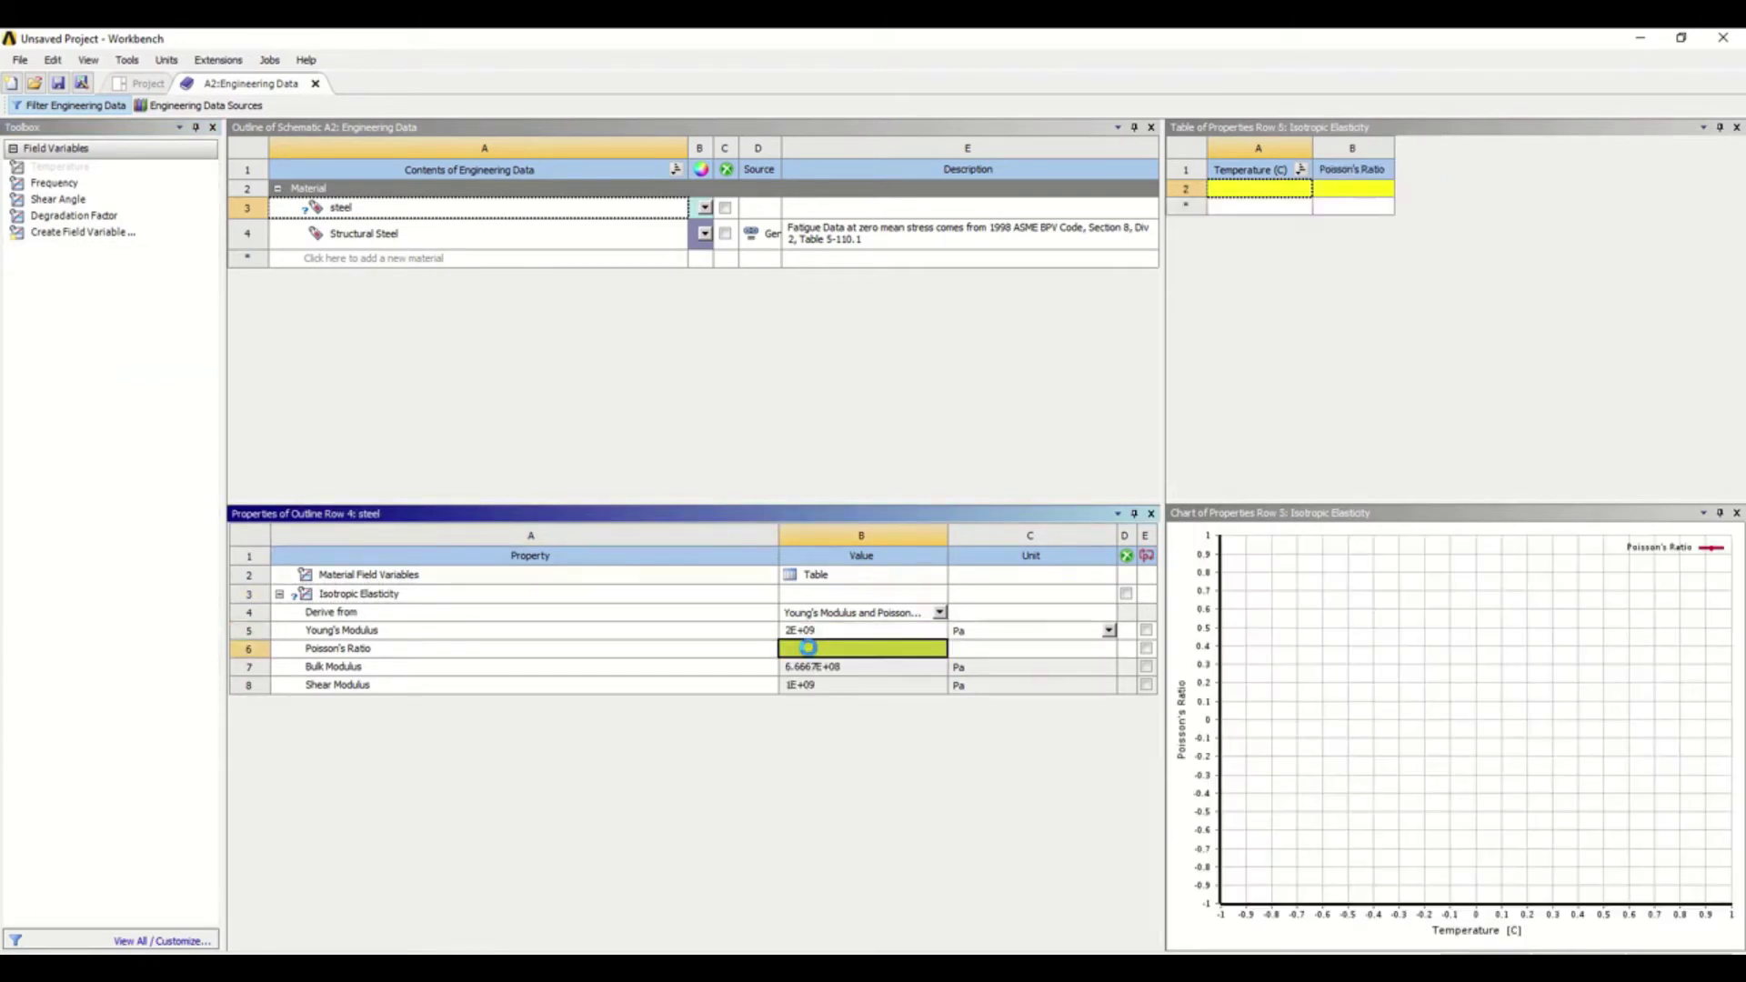
text(0.3)
click(718, 410)
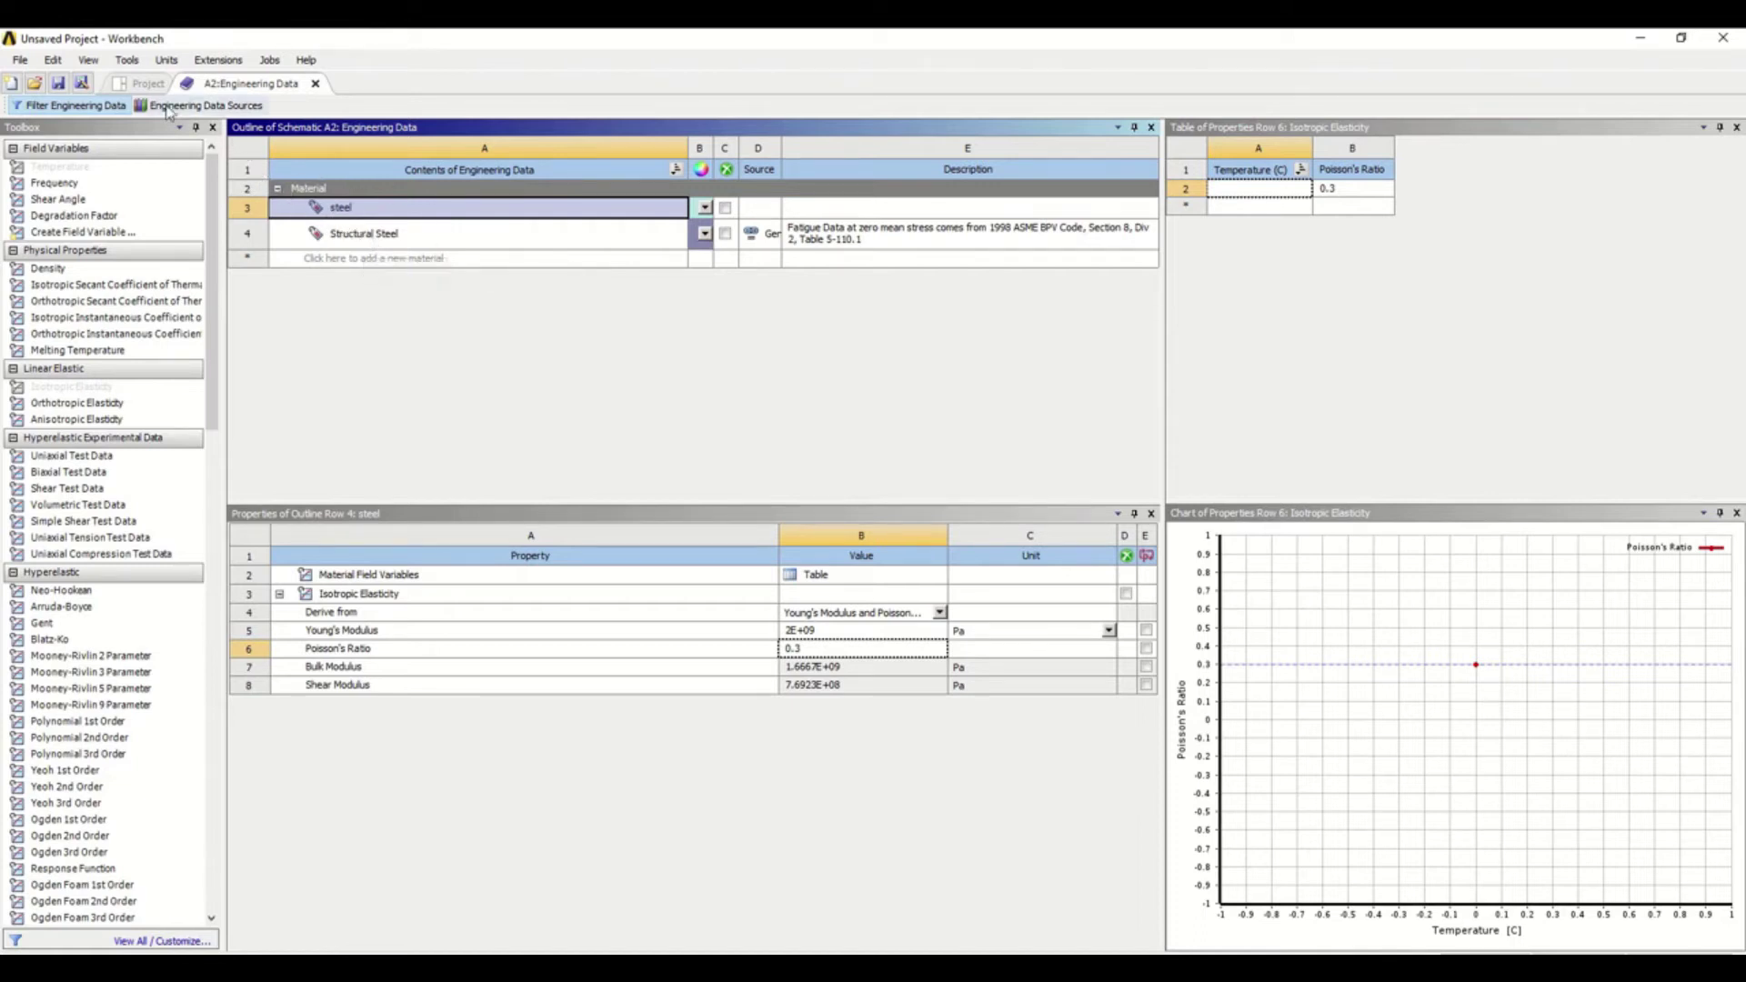
click(143, 87)
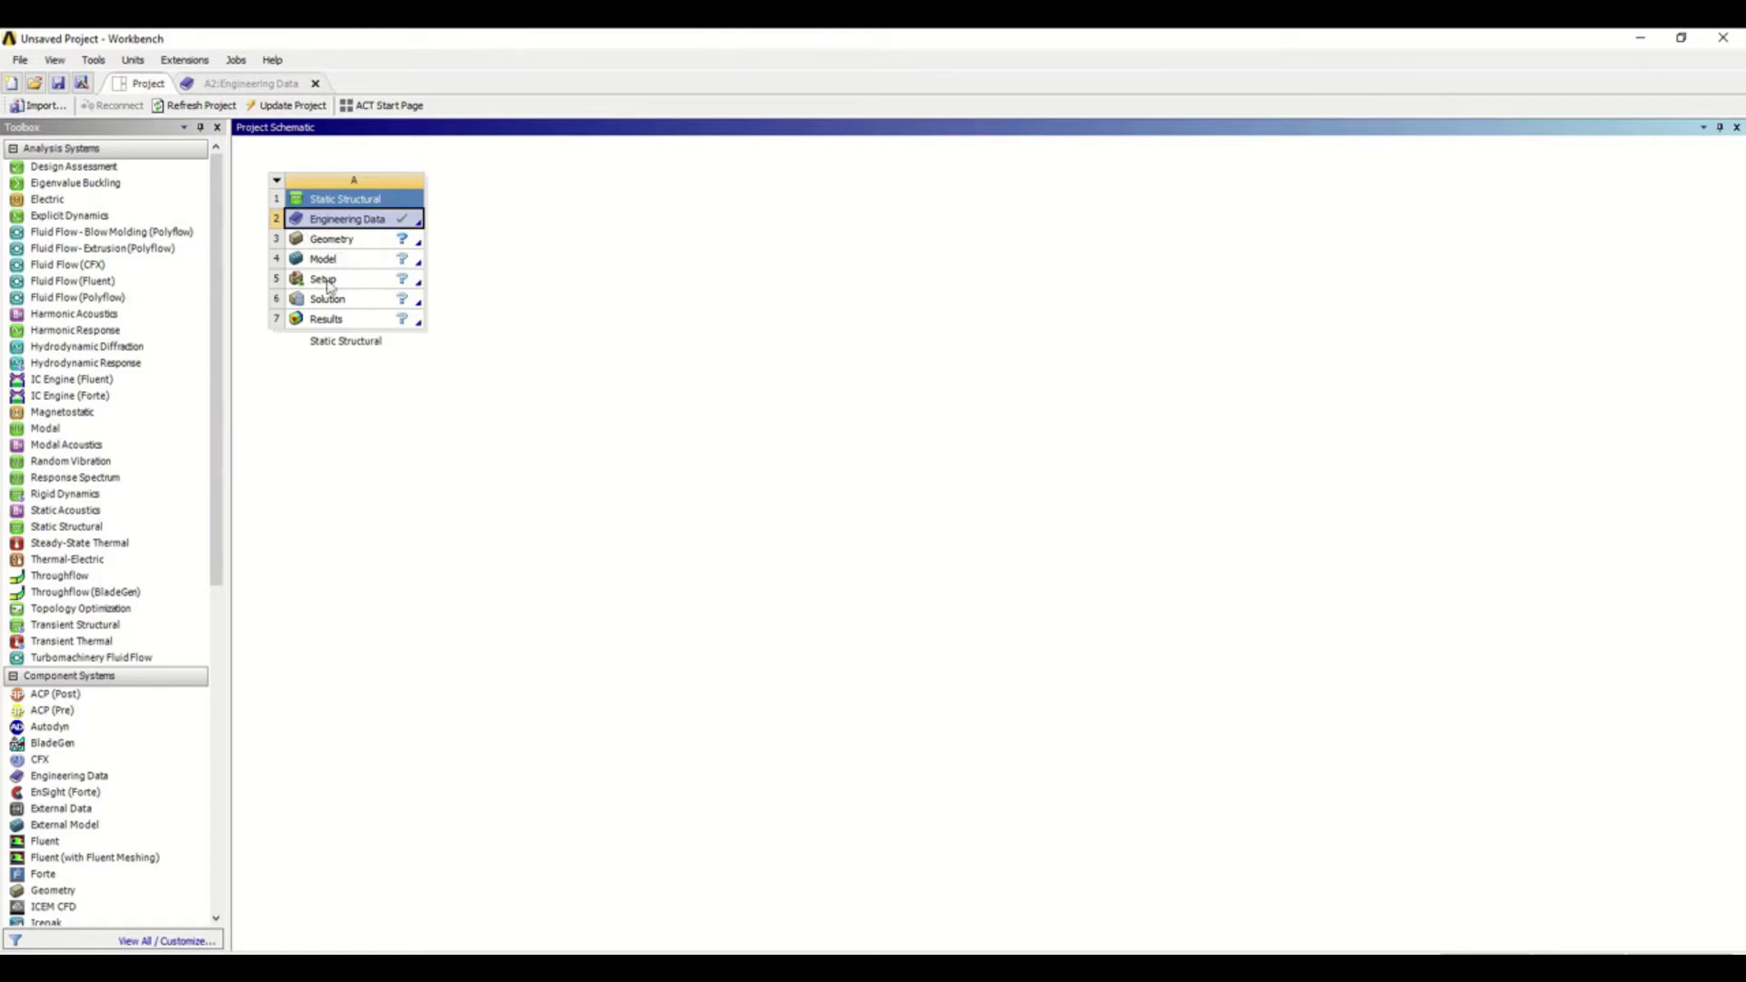
Create a New DesignModeler Geometry from the Geometry cell's context menu.
right_click(359, 244)
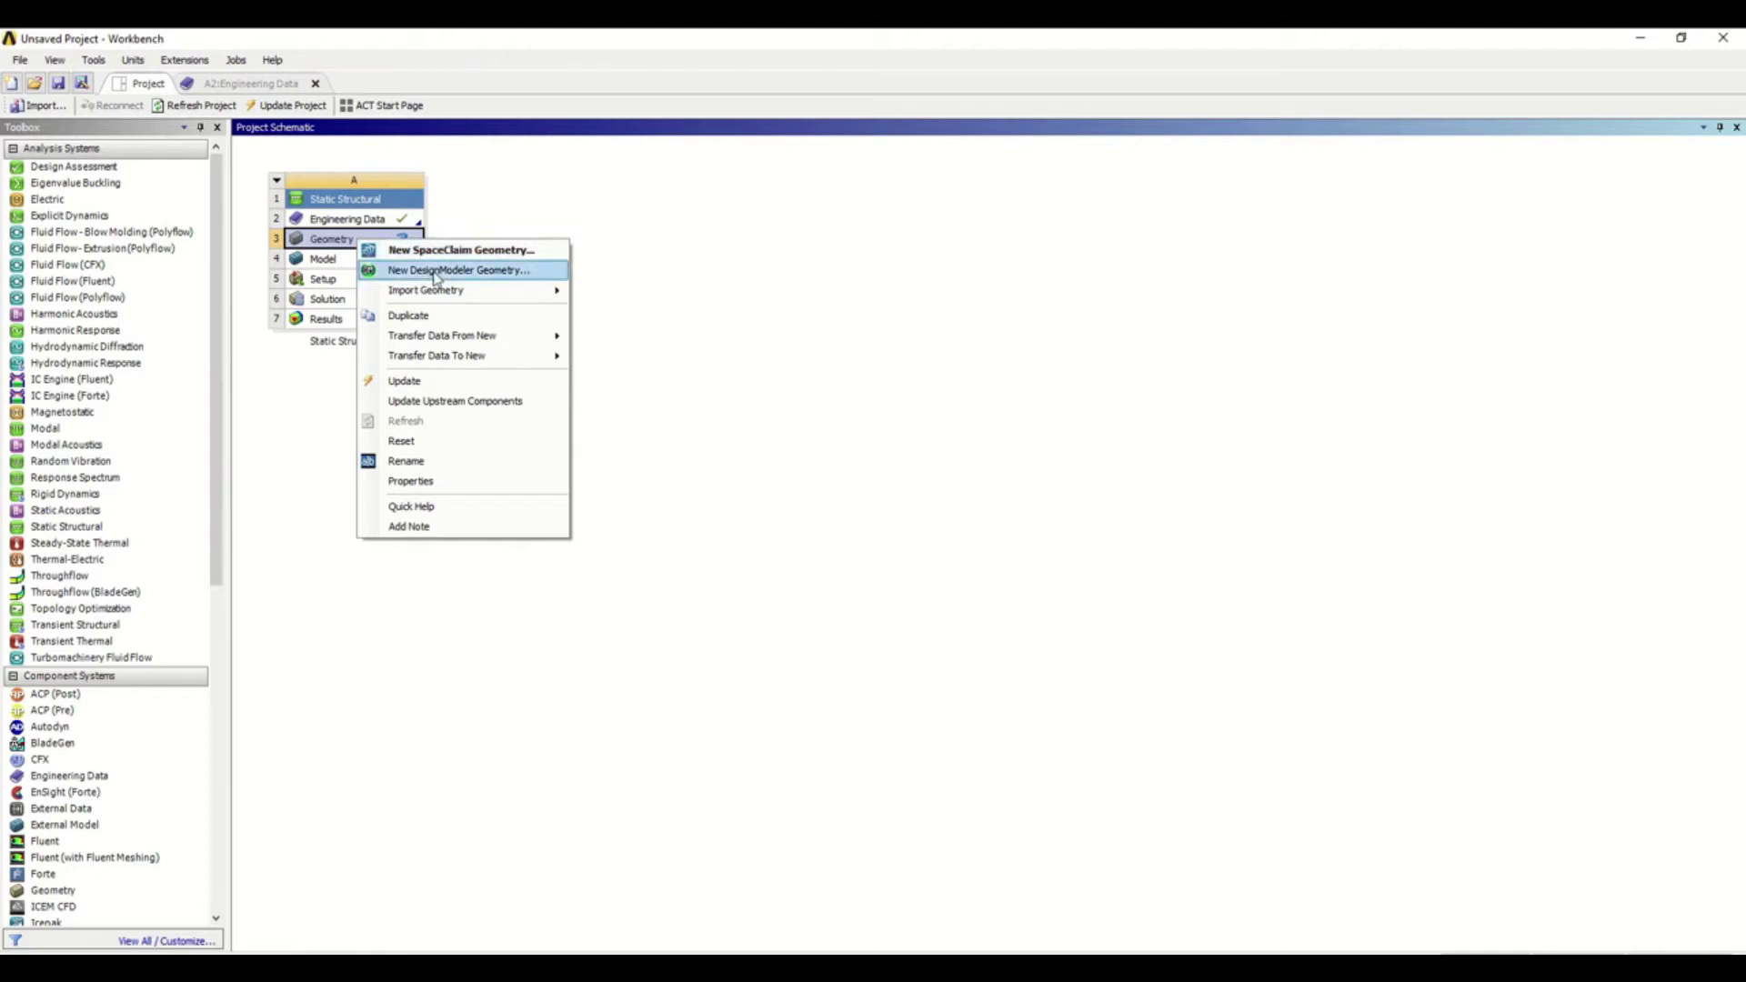
click(435, 271)
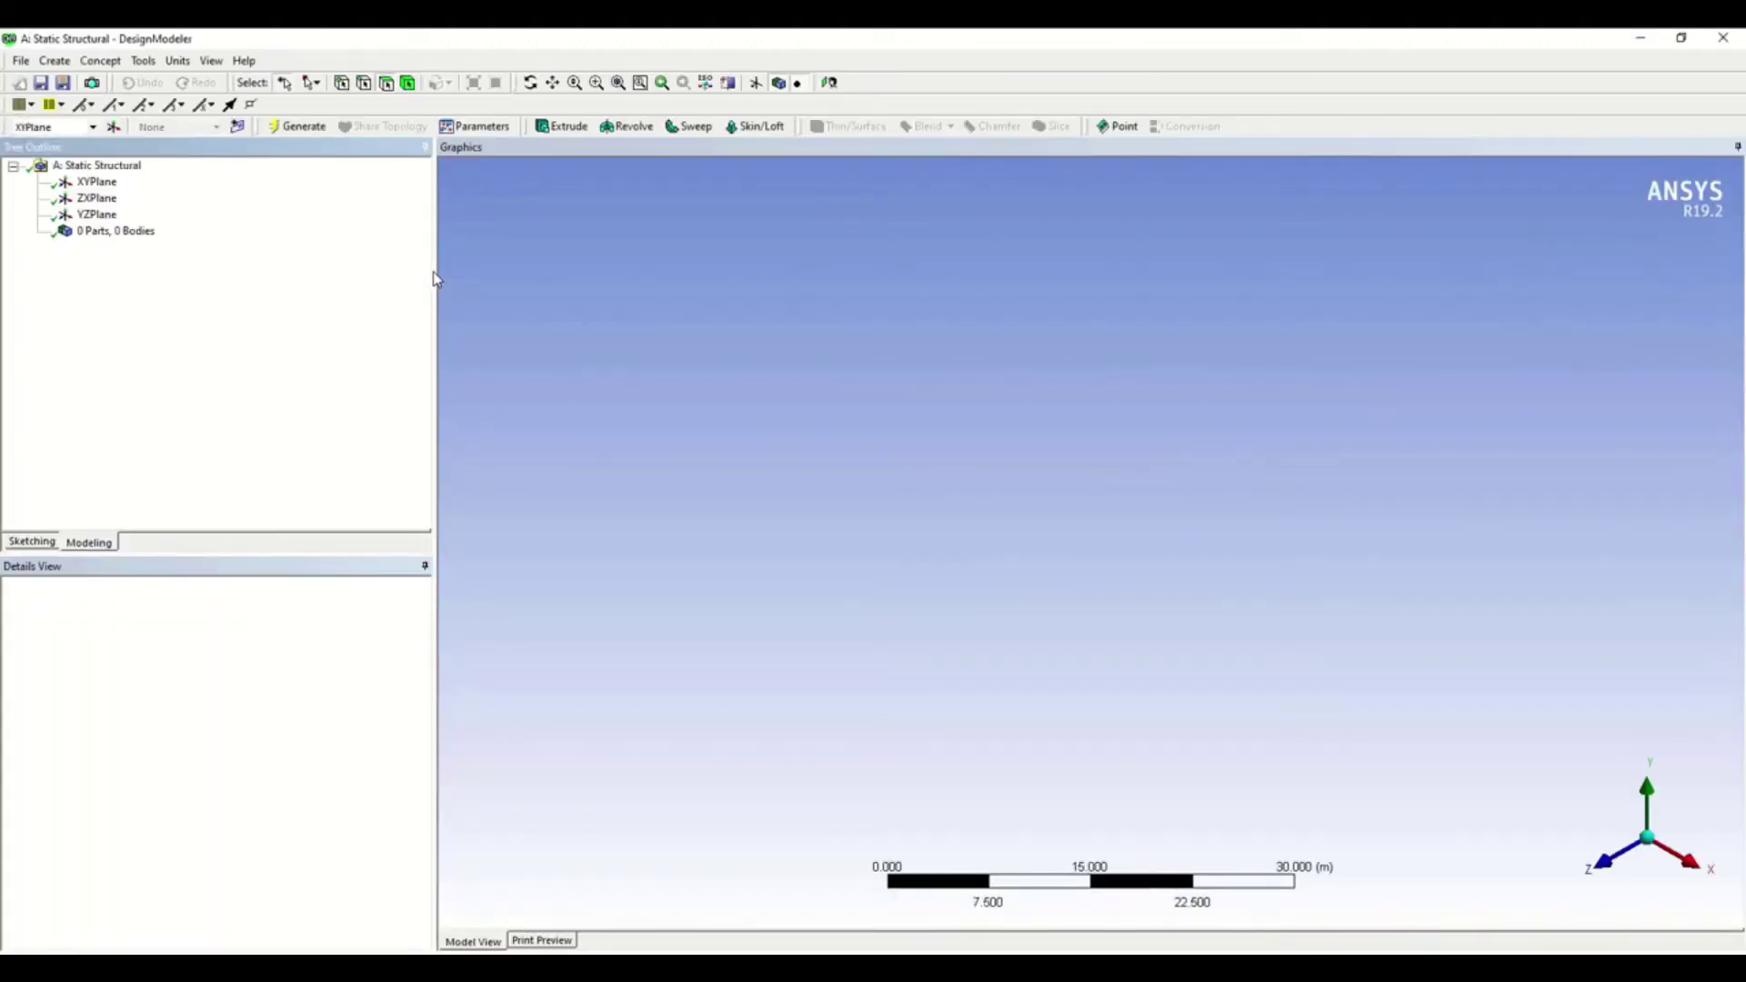
Create Sketch1 on the YZPlane, viewed face-on along the X axis.
click(98, 182)
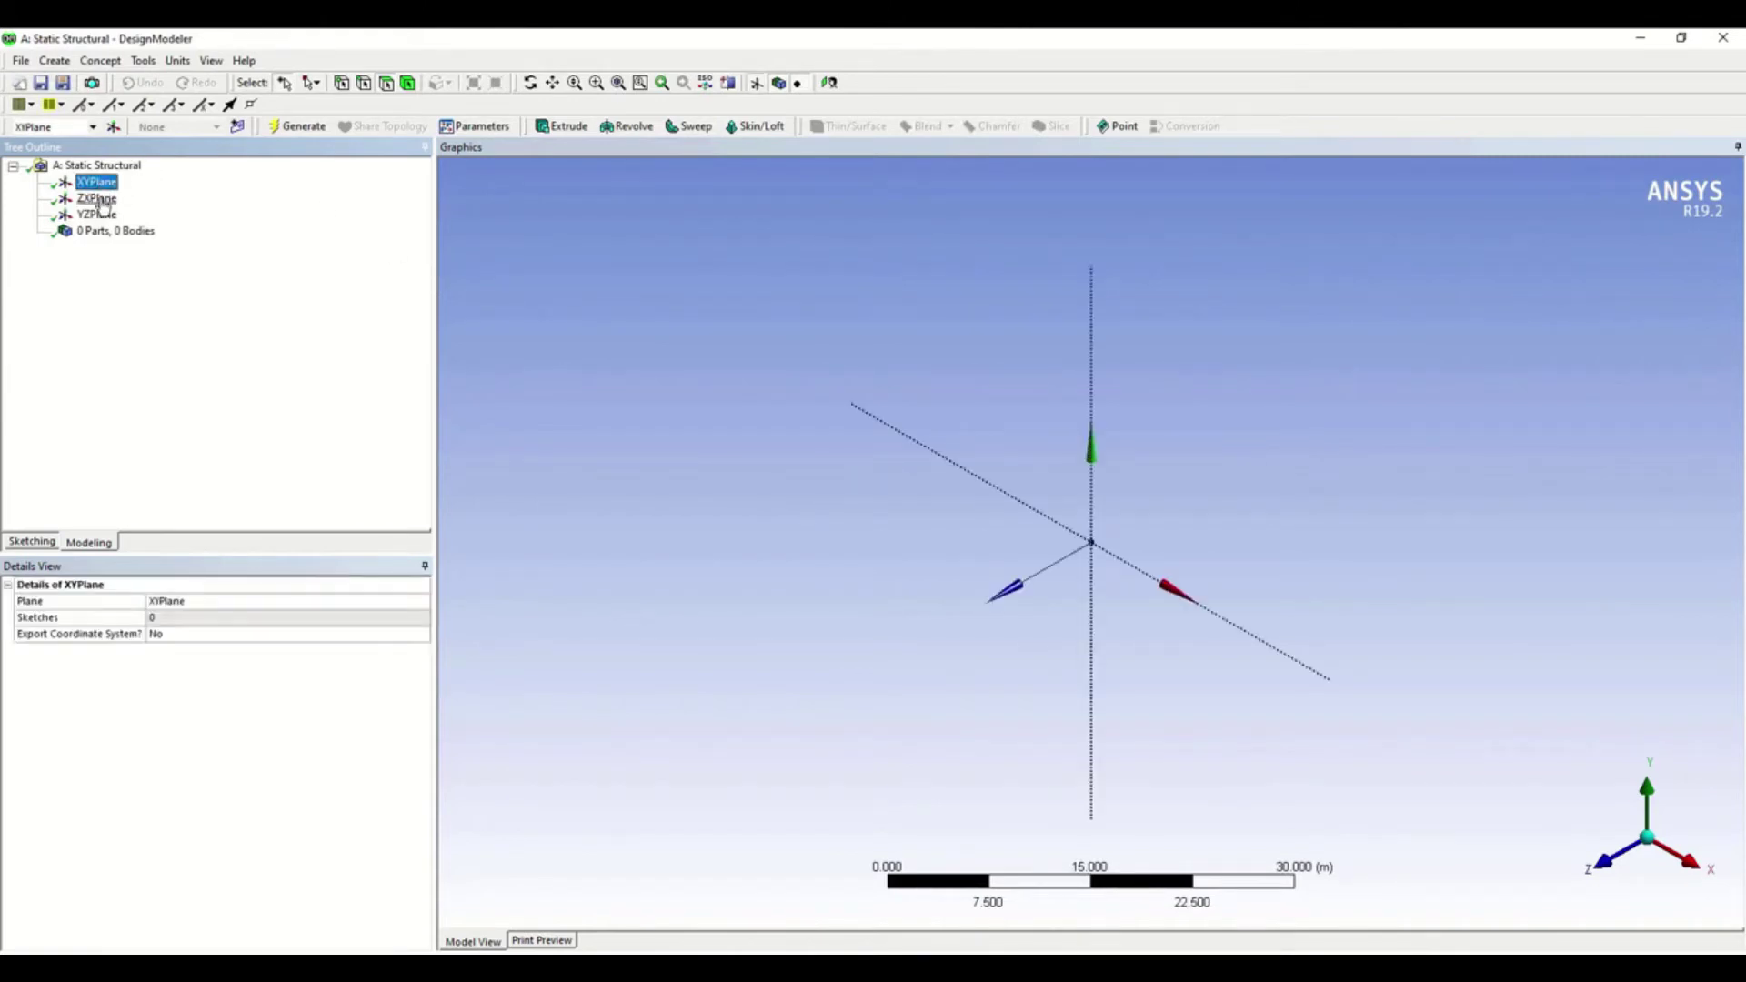
click(97, 198)
click(98, 216)
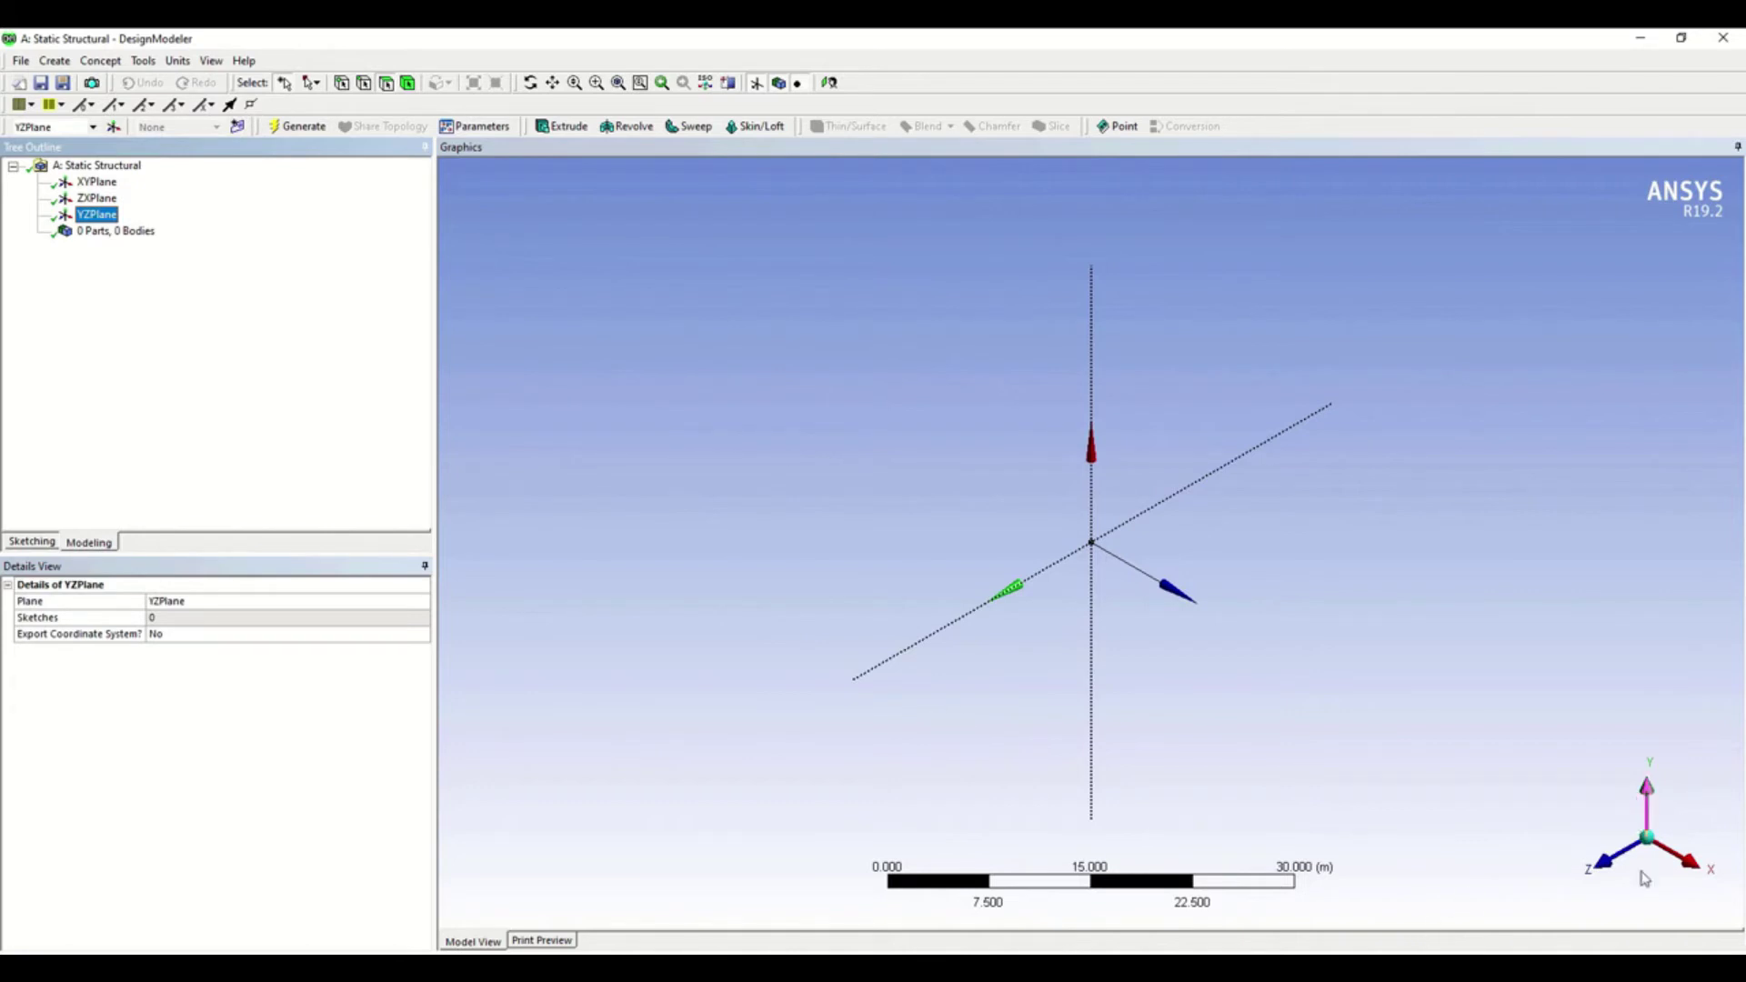
click(1688, 861)
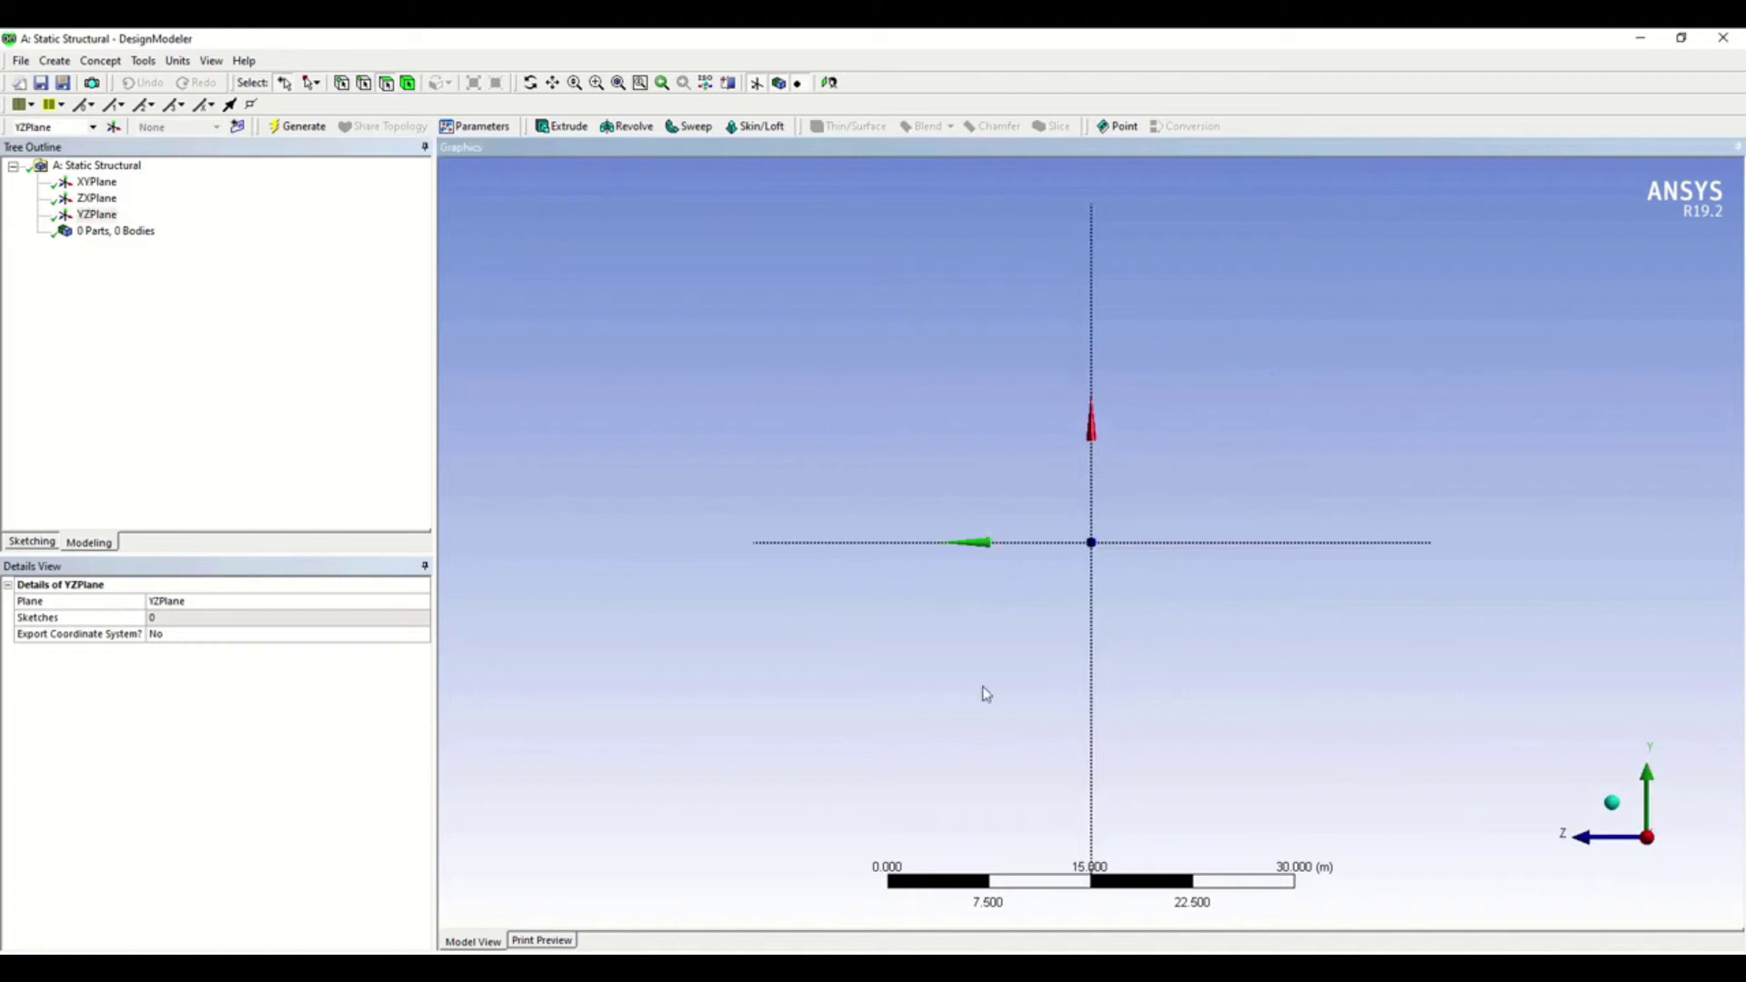
click(100, 216)
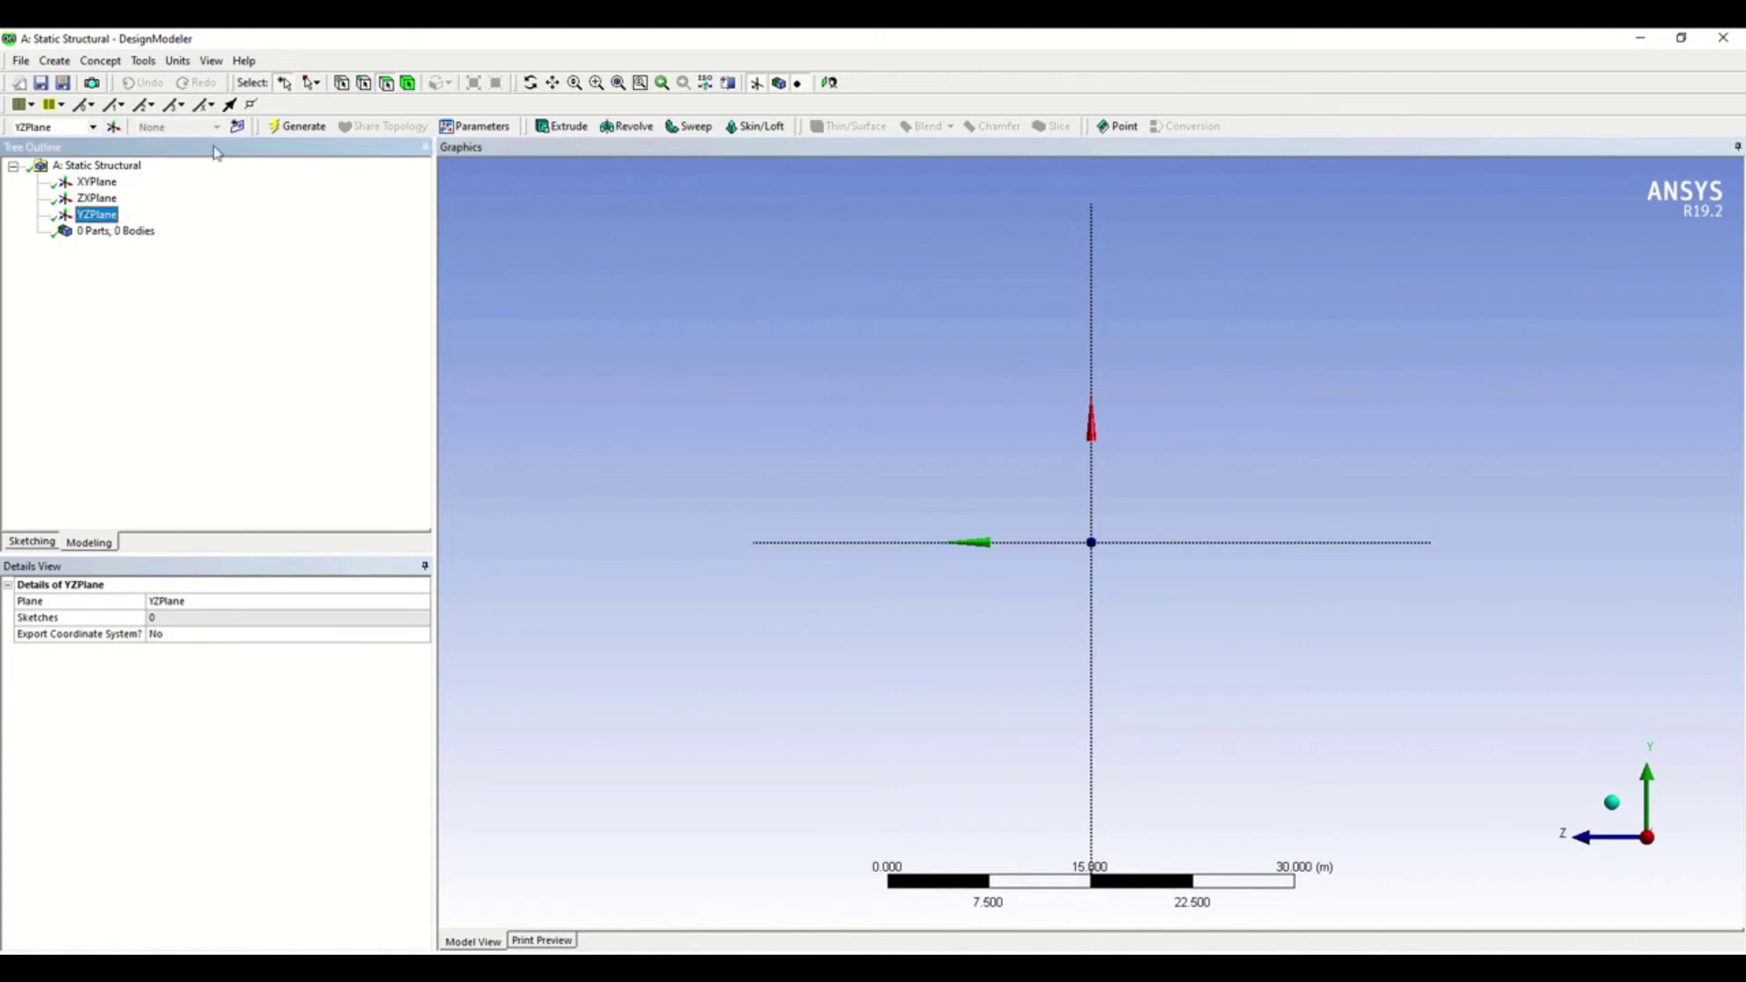
click(237, 128)
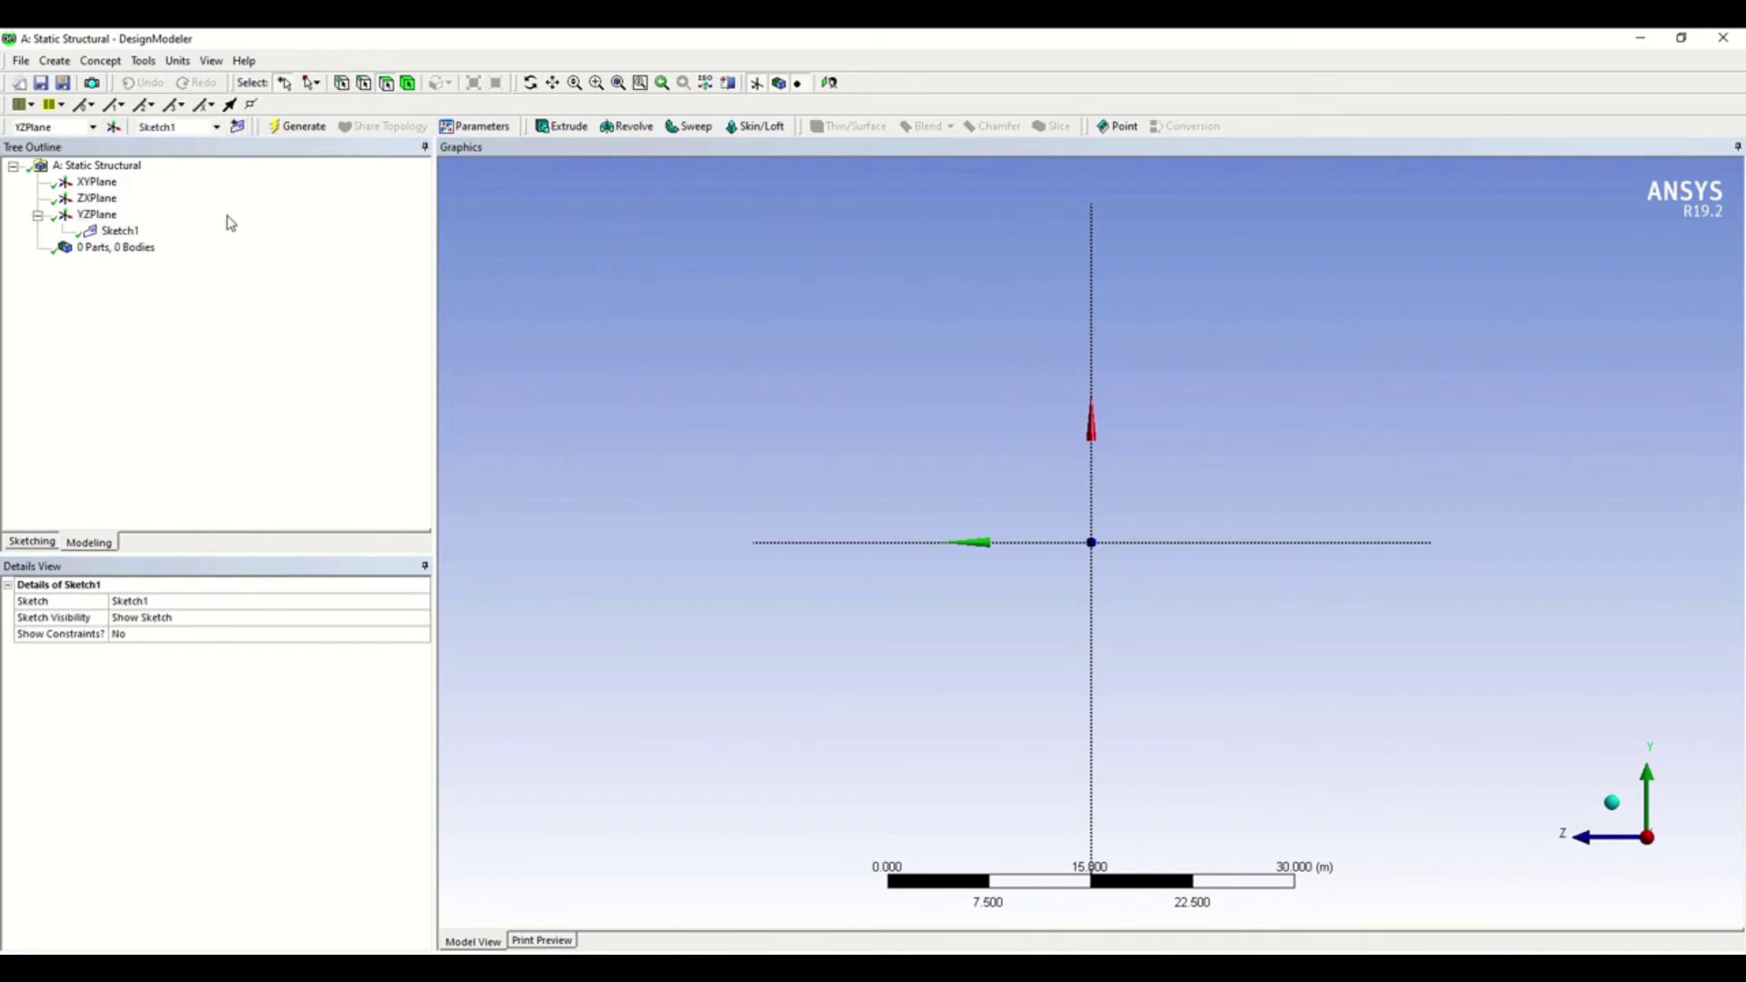
click(178, 63)
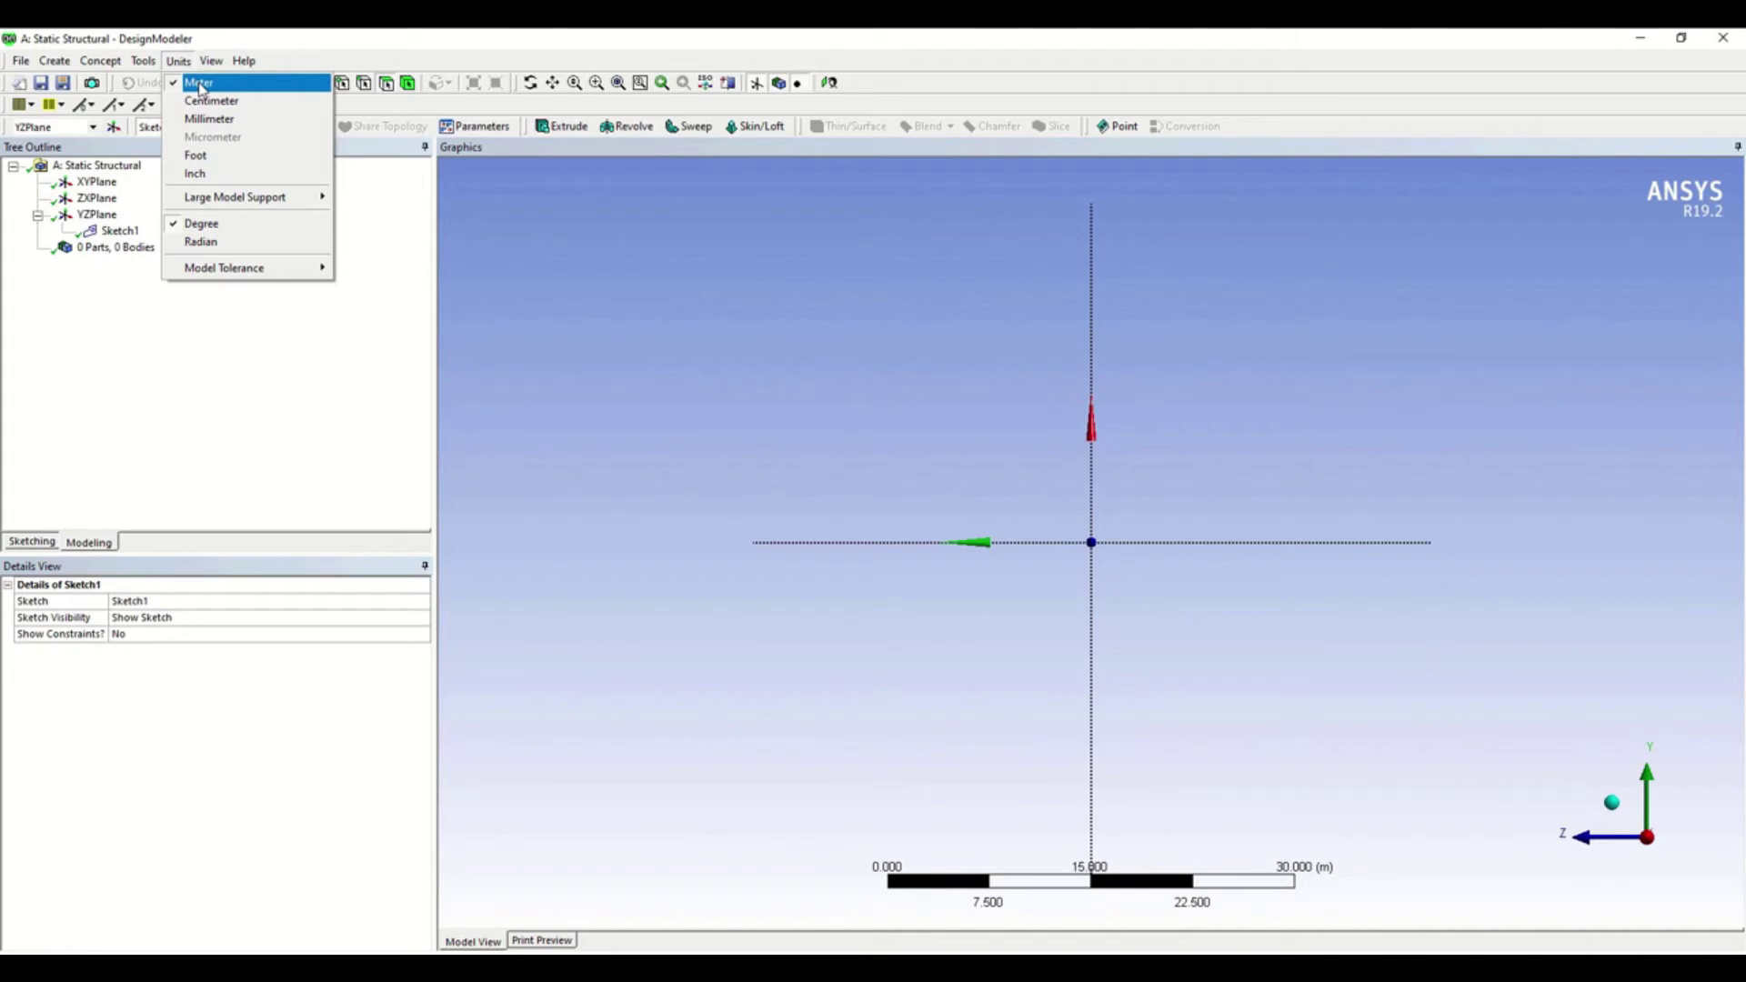
Draw a rectangle in Sketch1 with one corner at the origin.
click(42, 296)
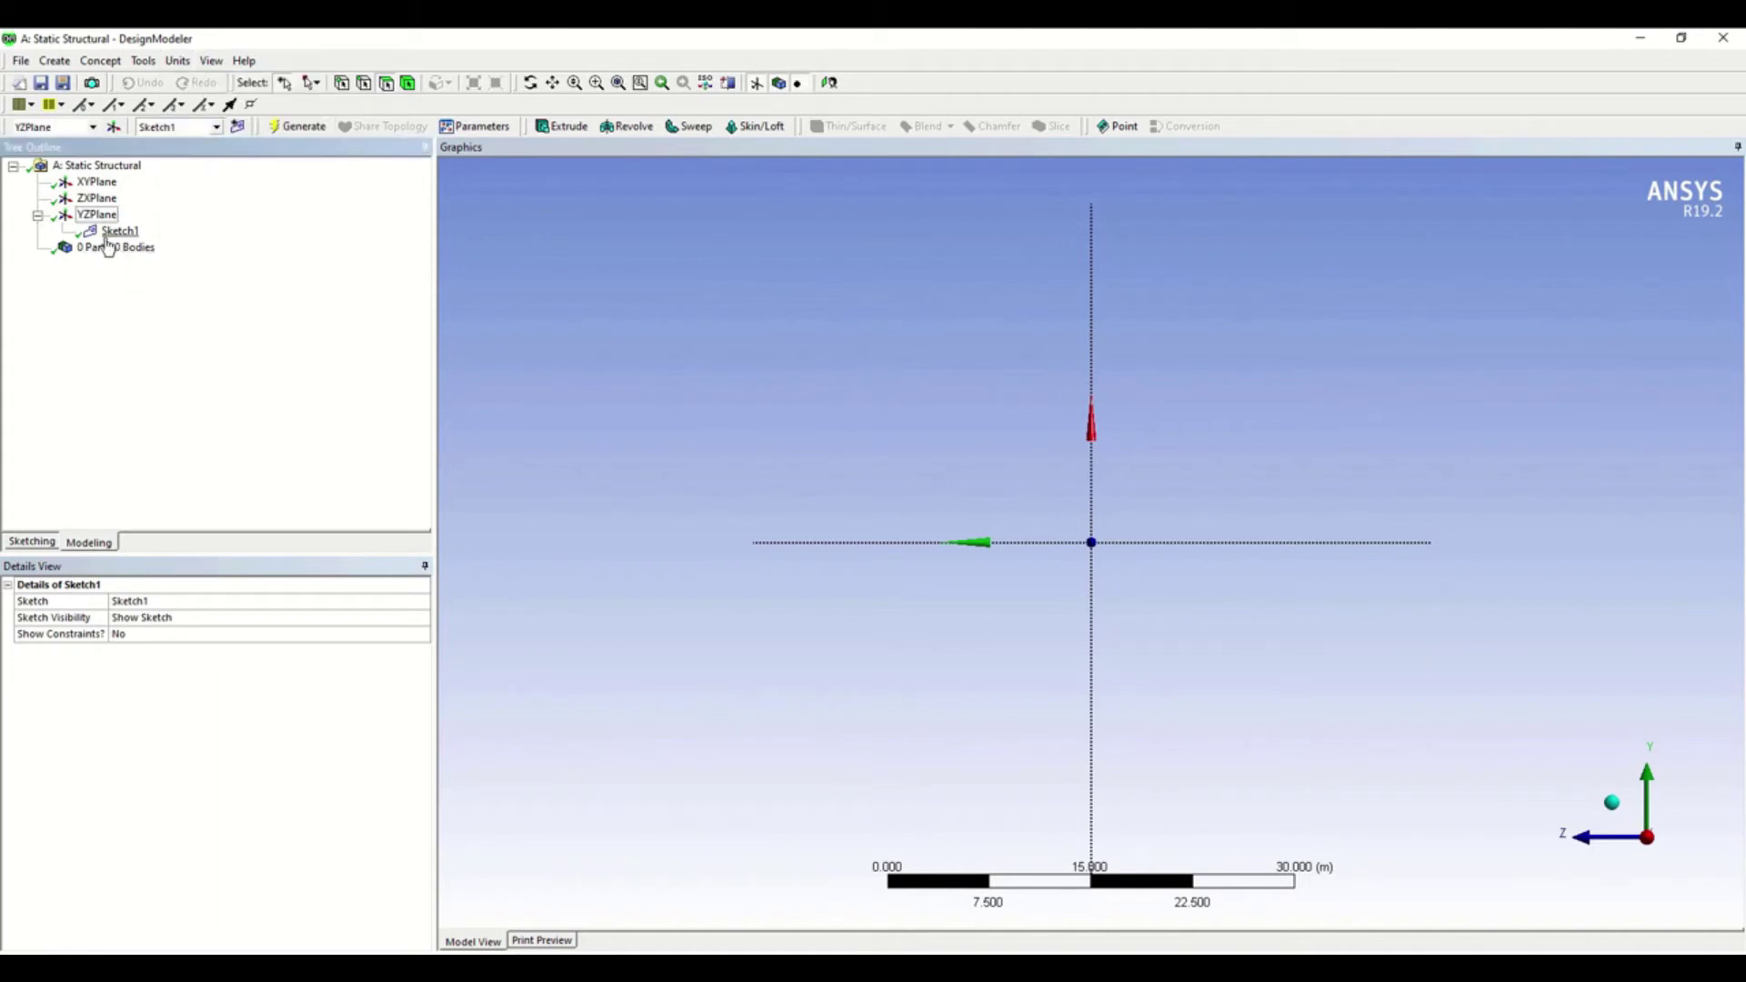
click(117, 232)
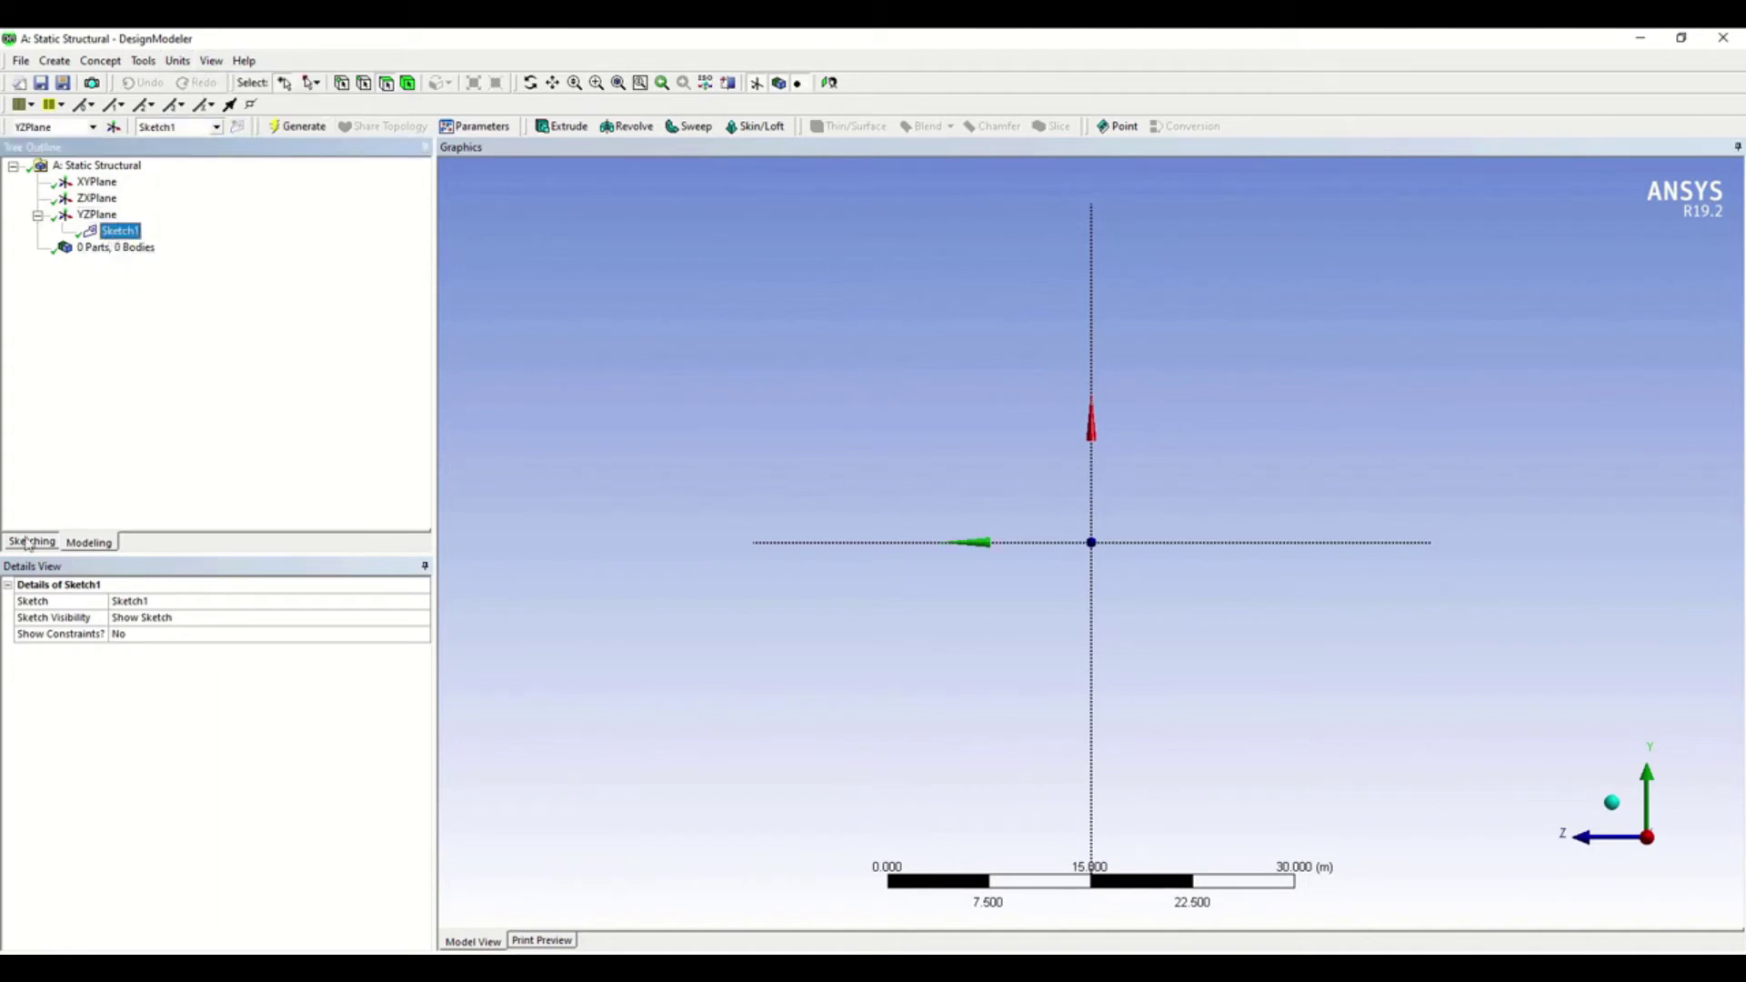
click(22, 544)
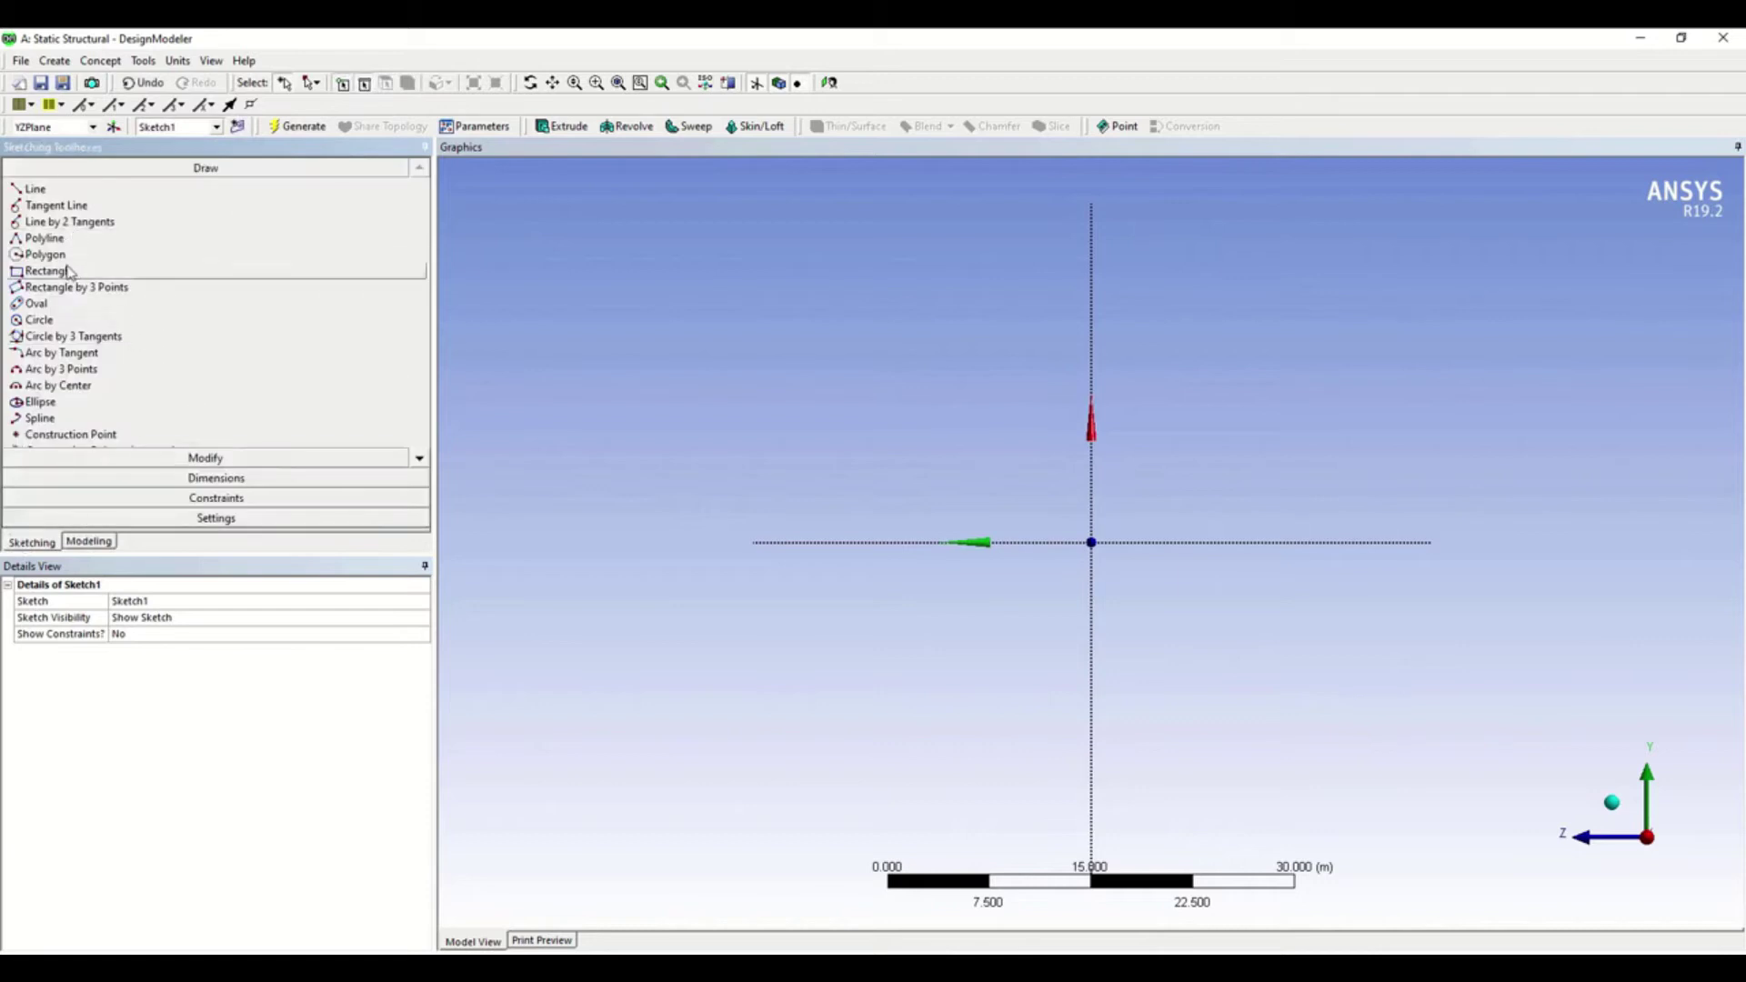
click(64, 272)
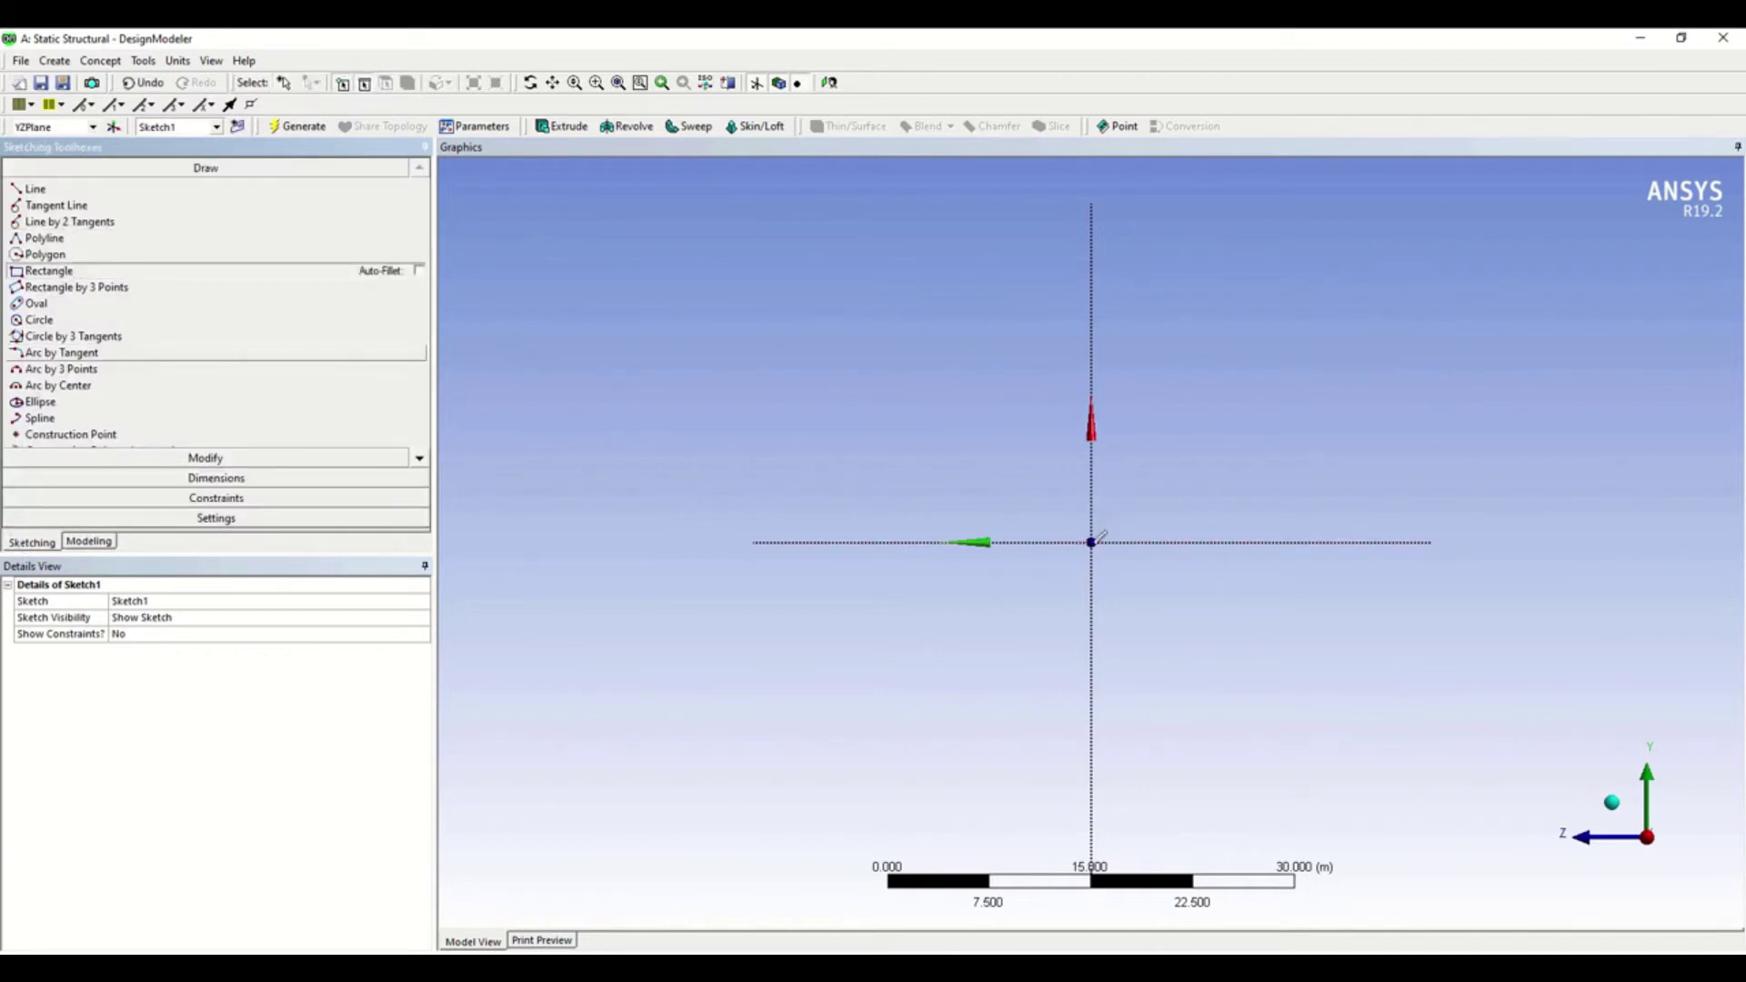
click(1093, 542)
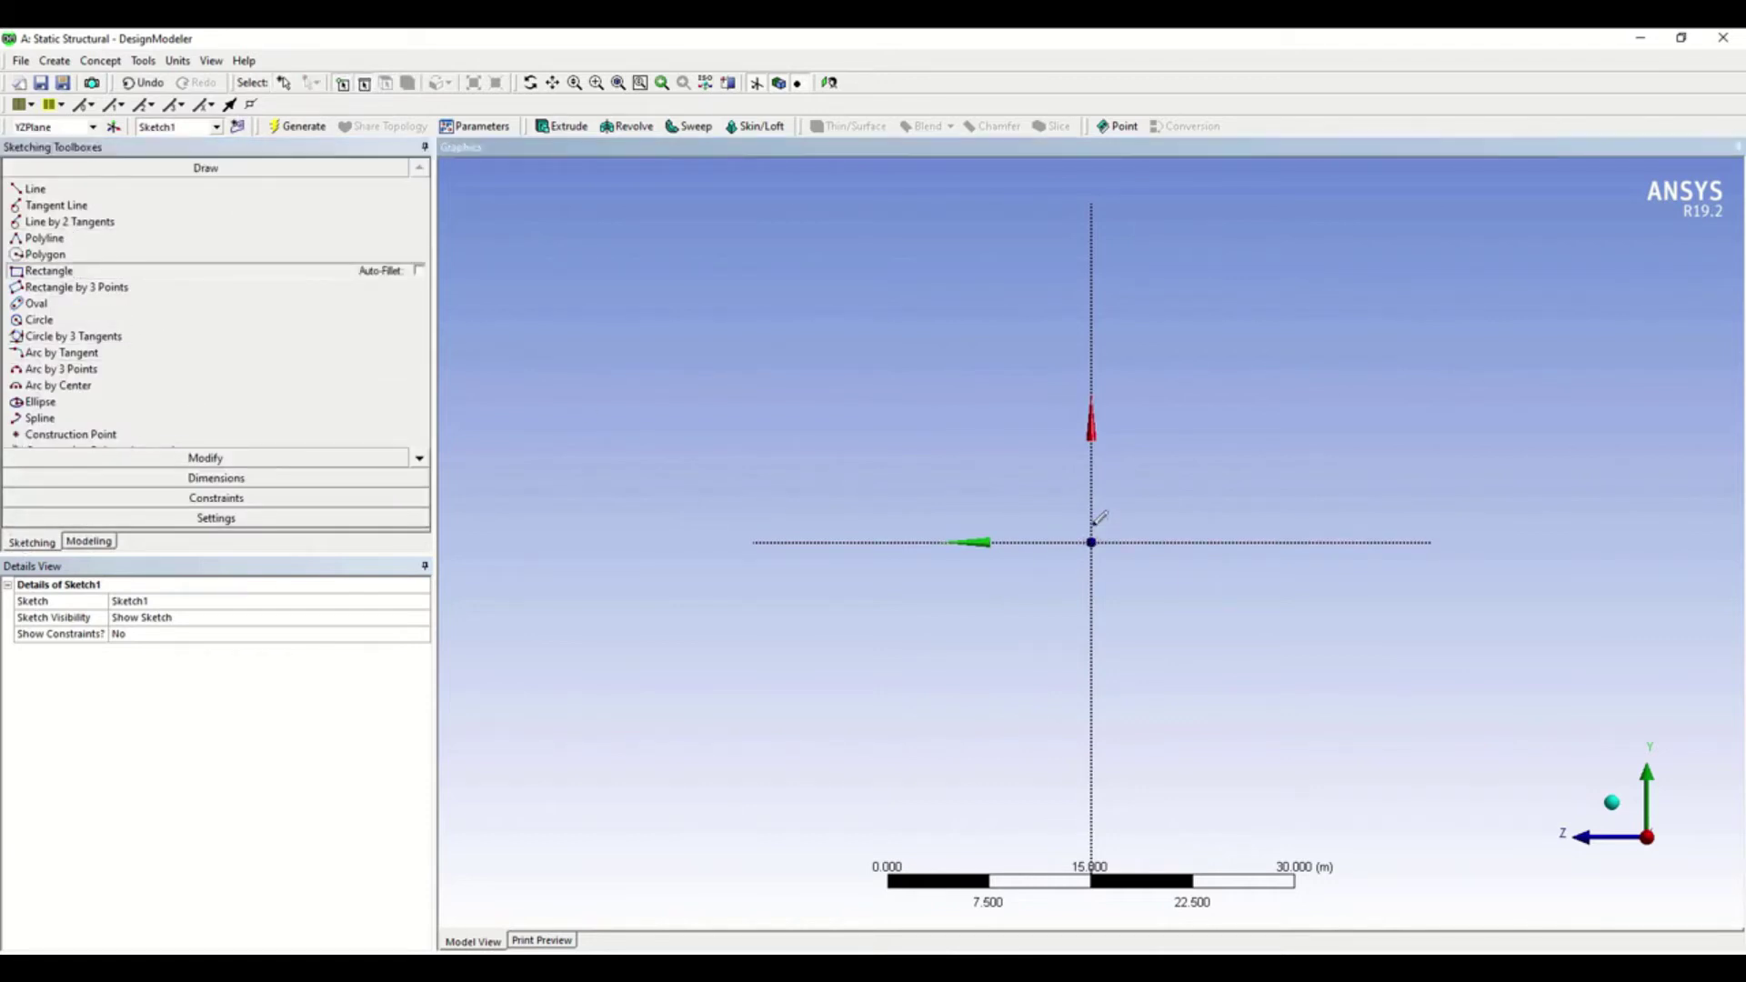
click(1145, 503)
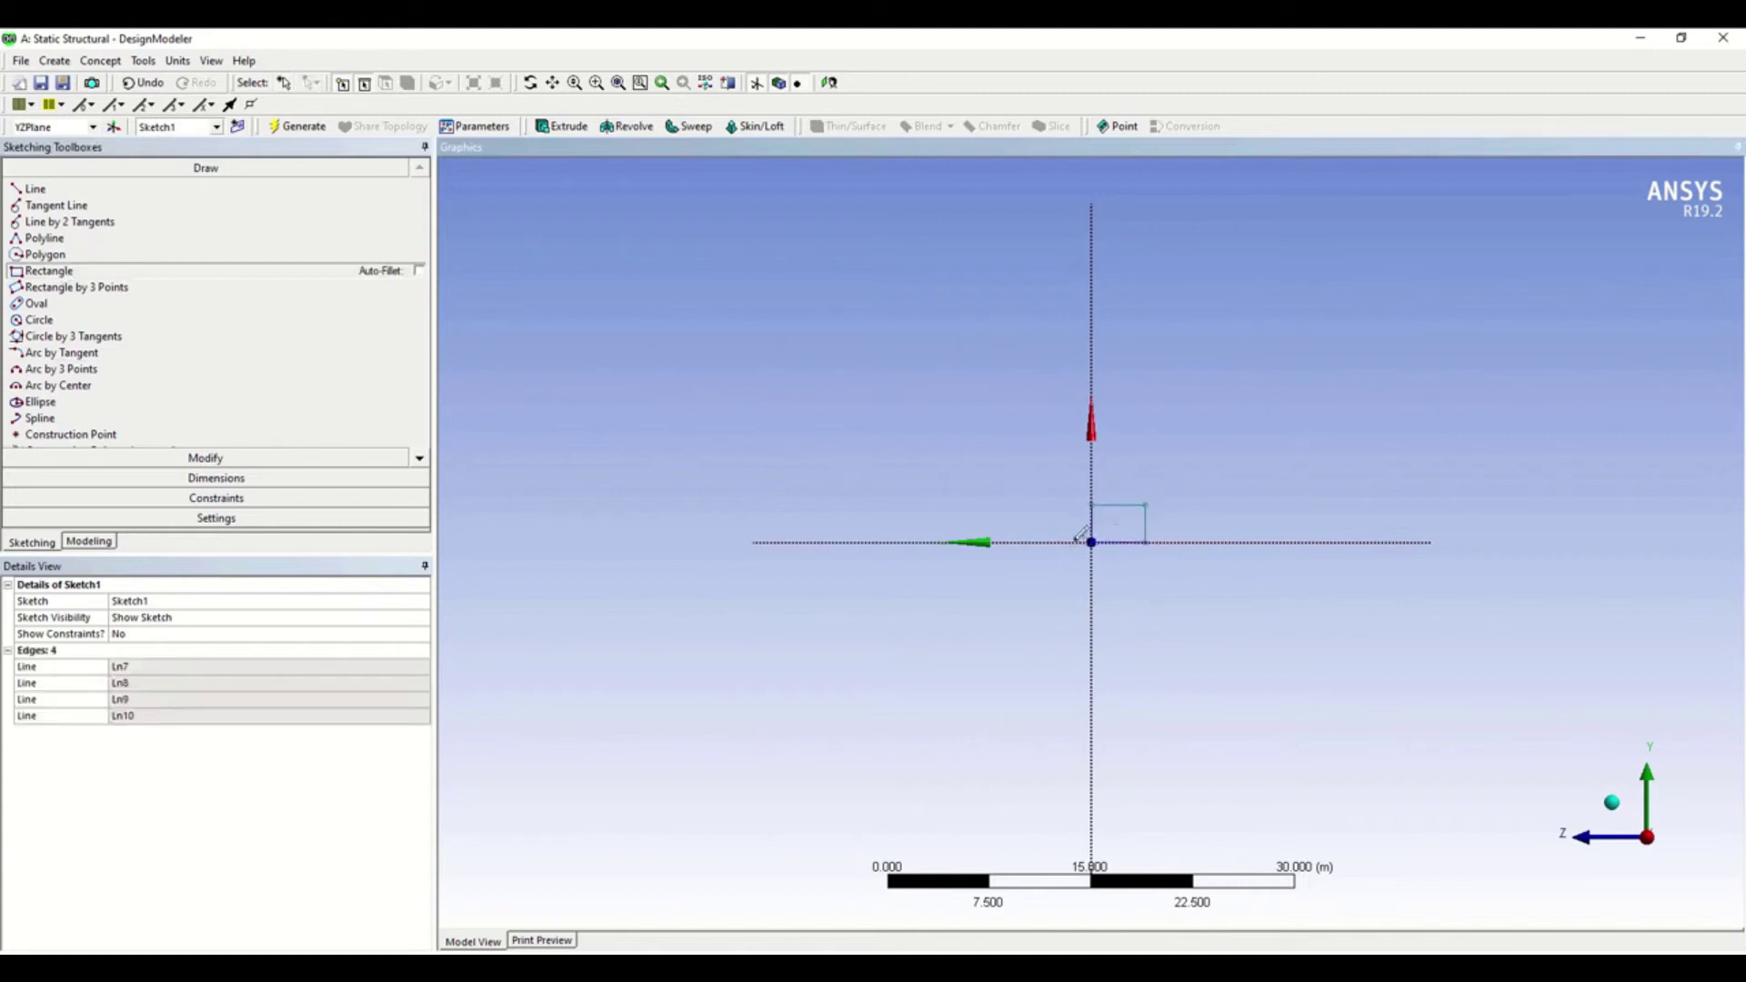
Dimension the rectangle's height and width, setting L1 and L2 to 0.2 m.
click(268, 480)
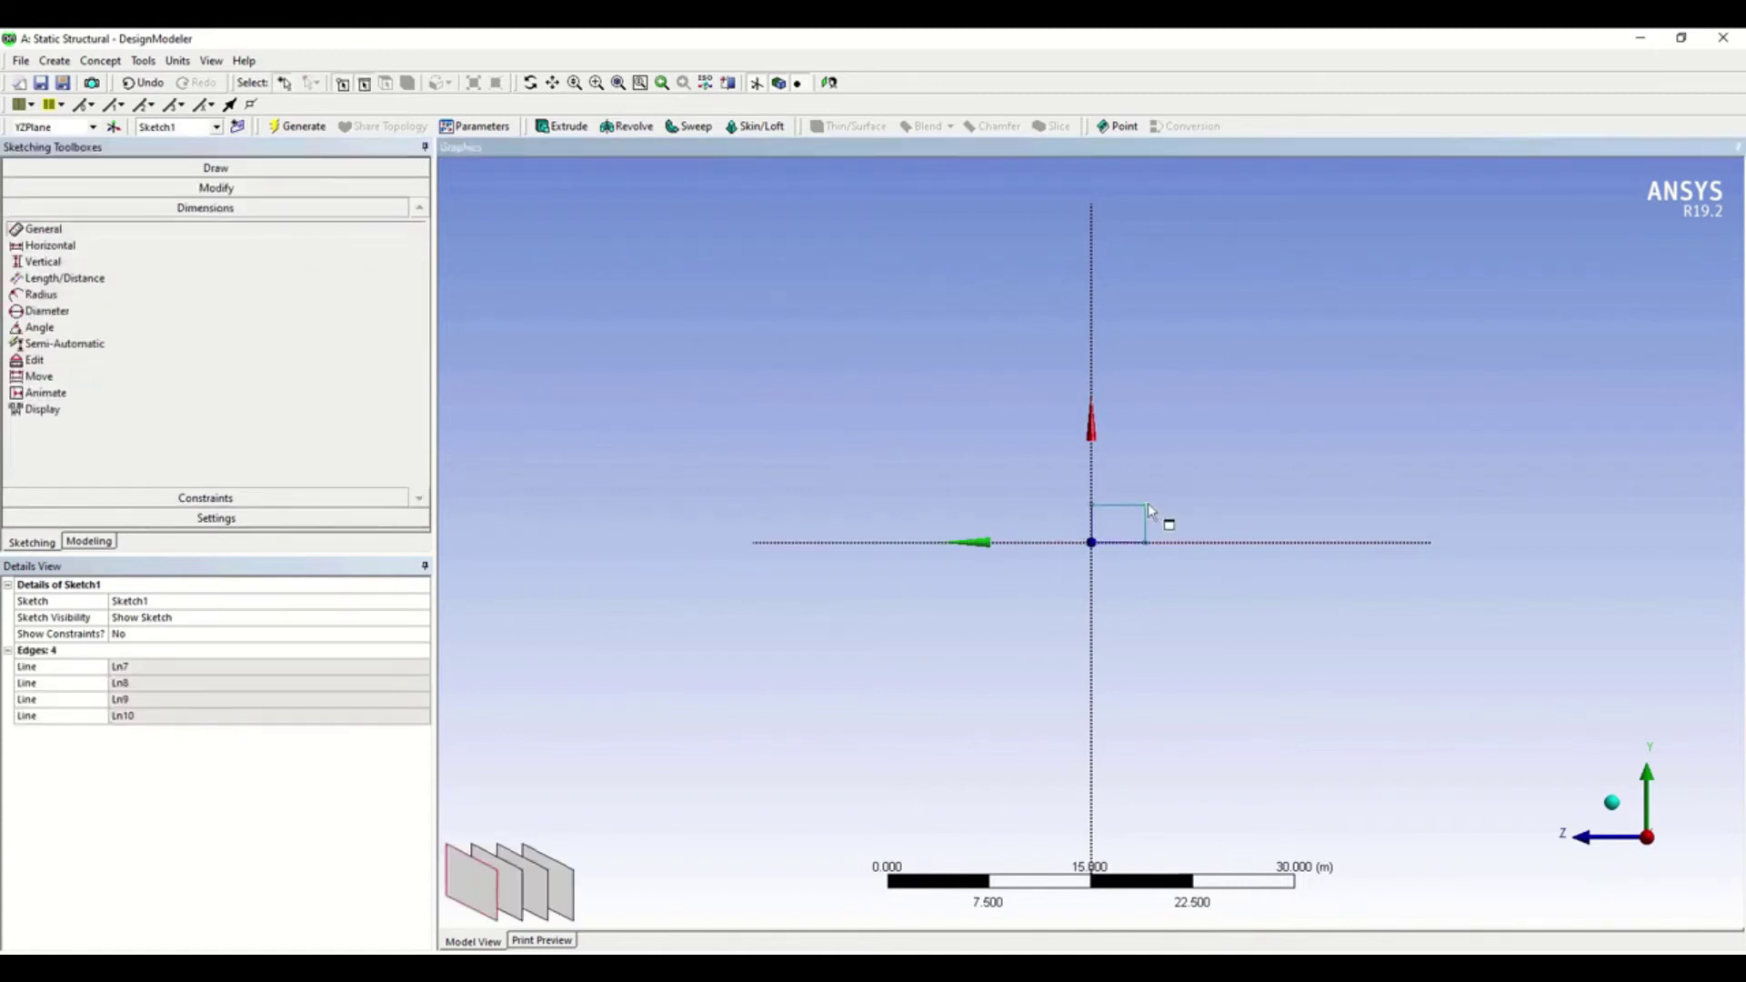
click(1147, 531)
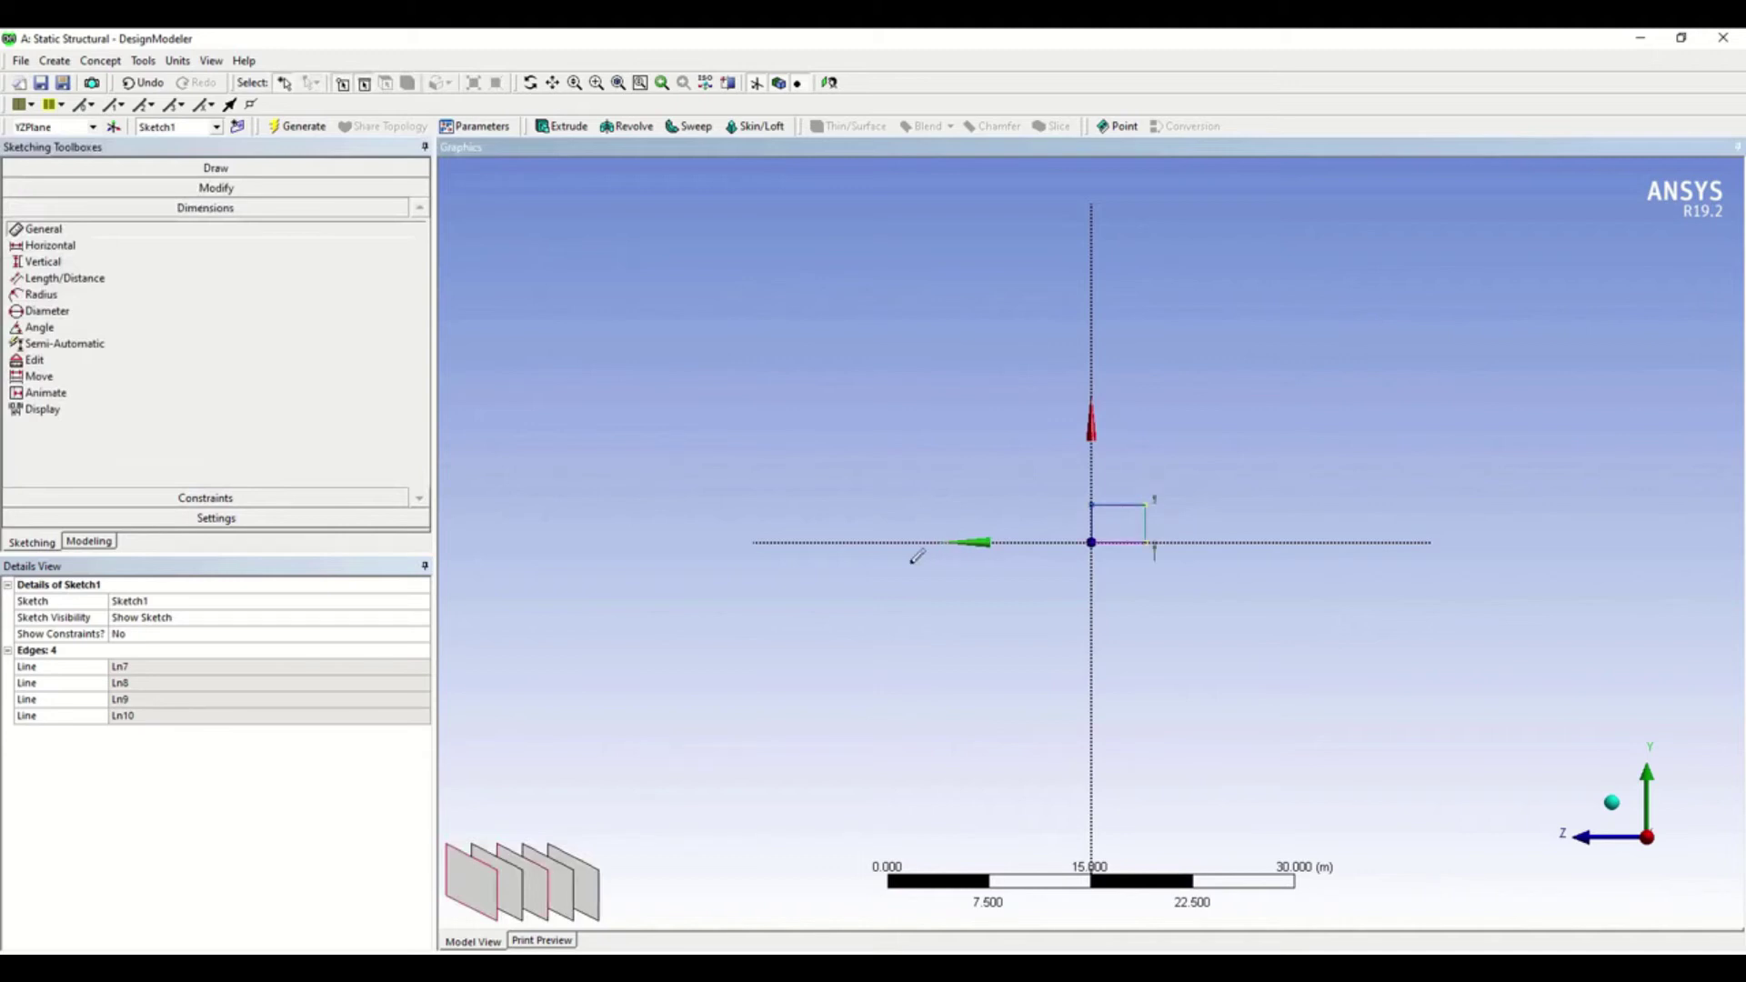
click(917, 556)
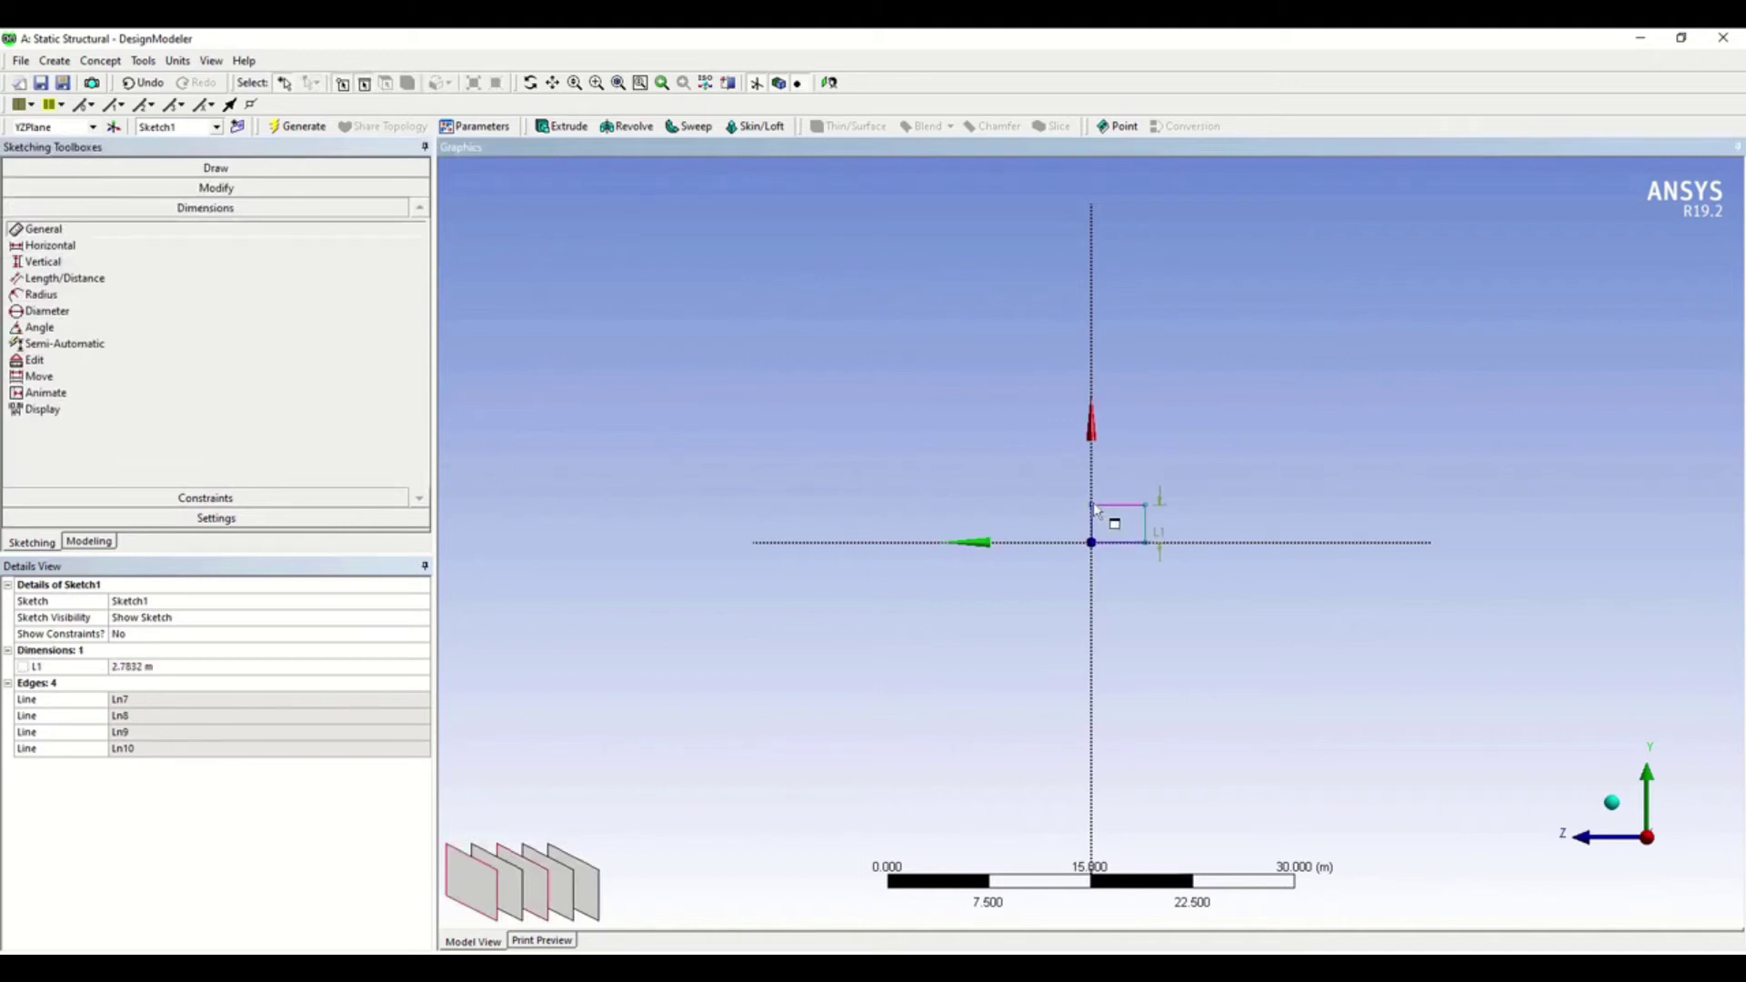
click(1142, 504)
click(1131, 499)
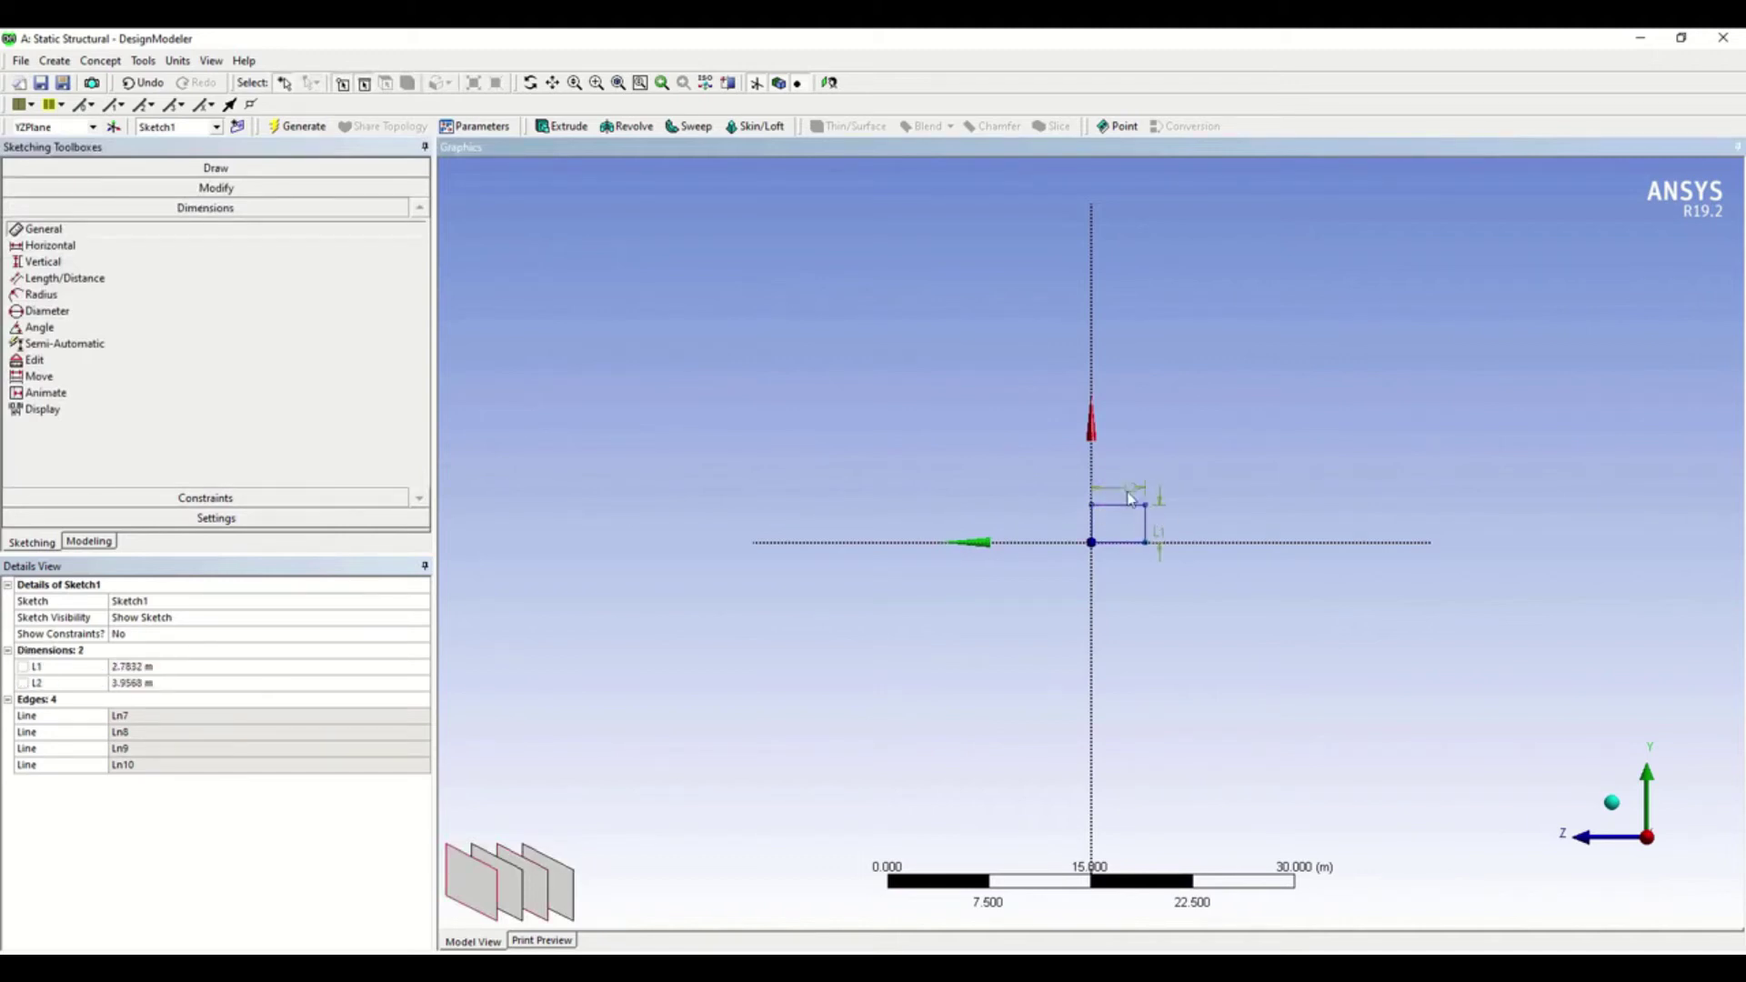
click(134, 666)
text(0.2)
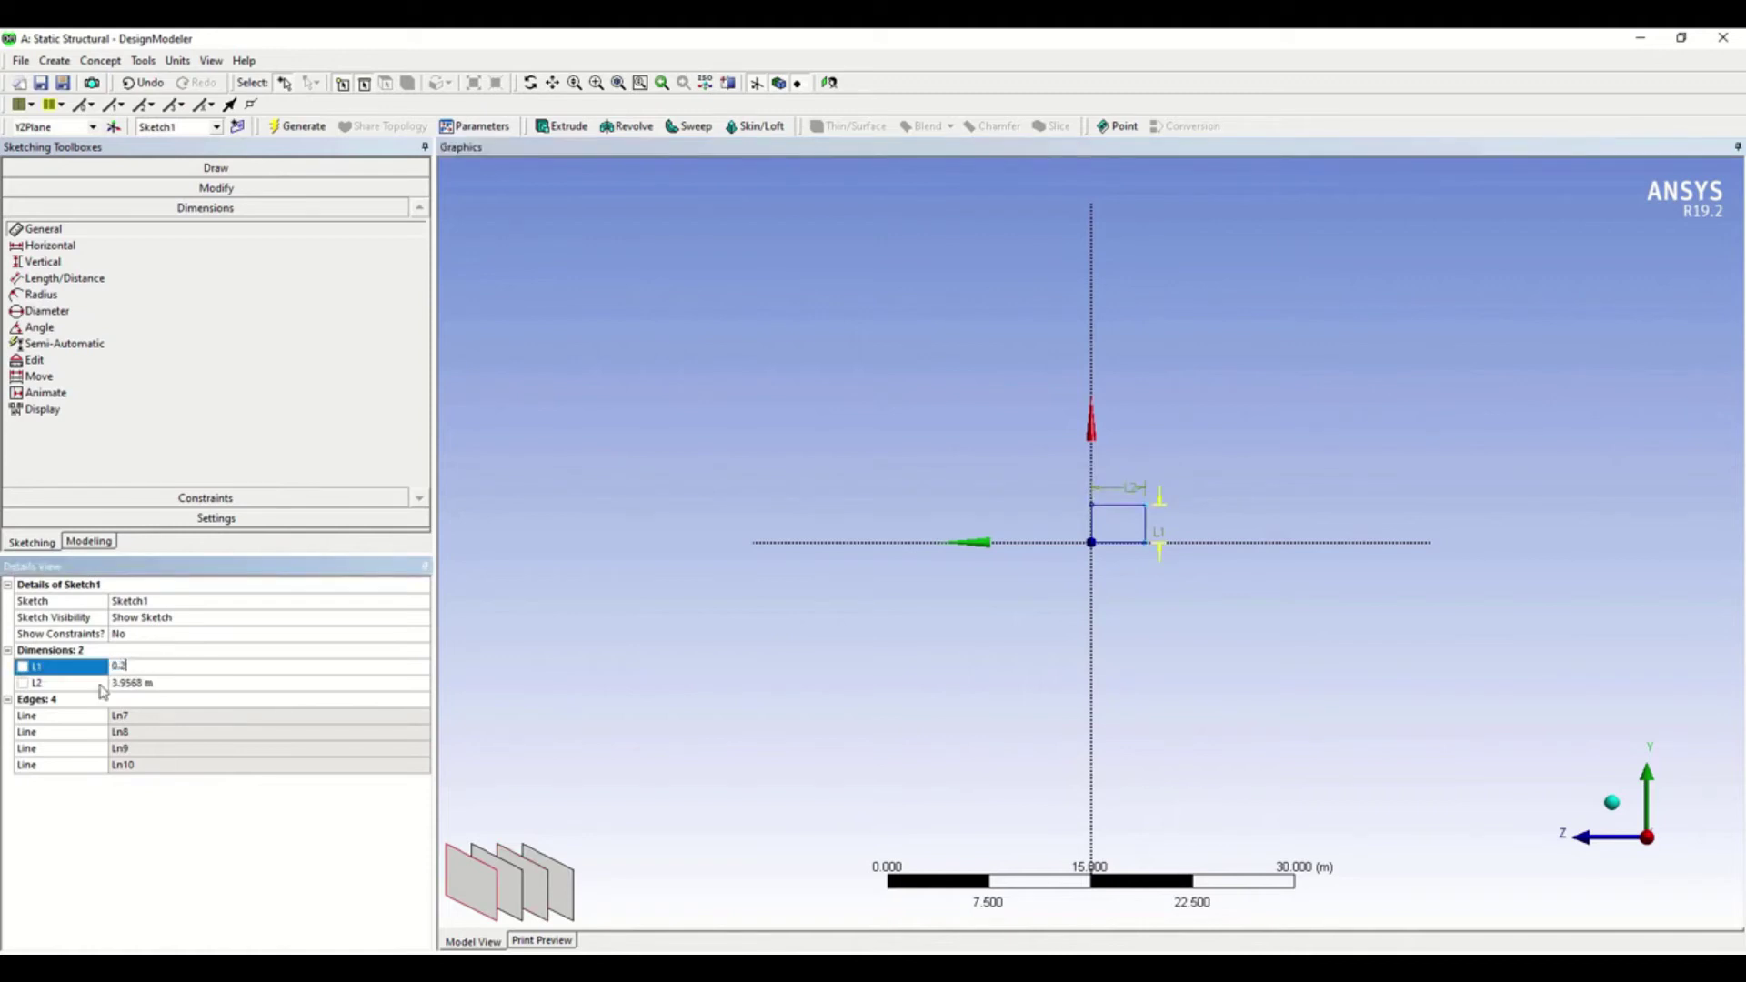
click(150, 683)
text(0)
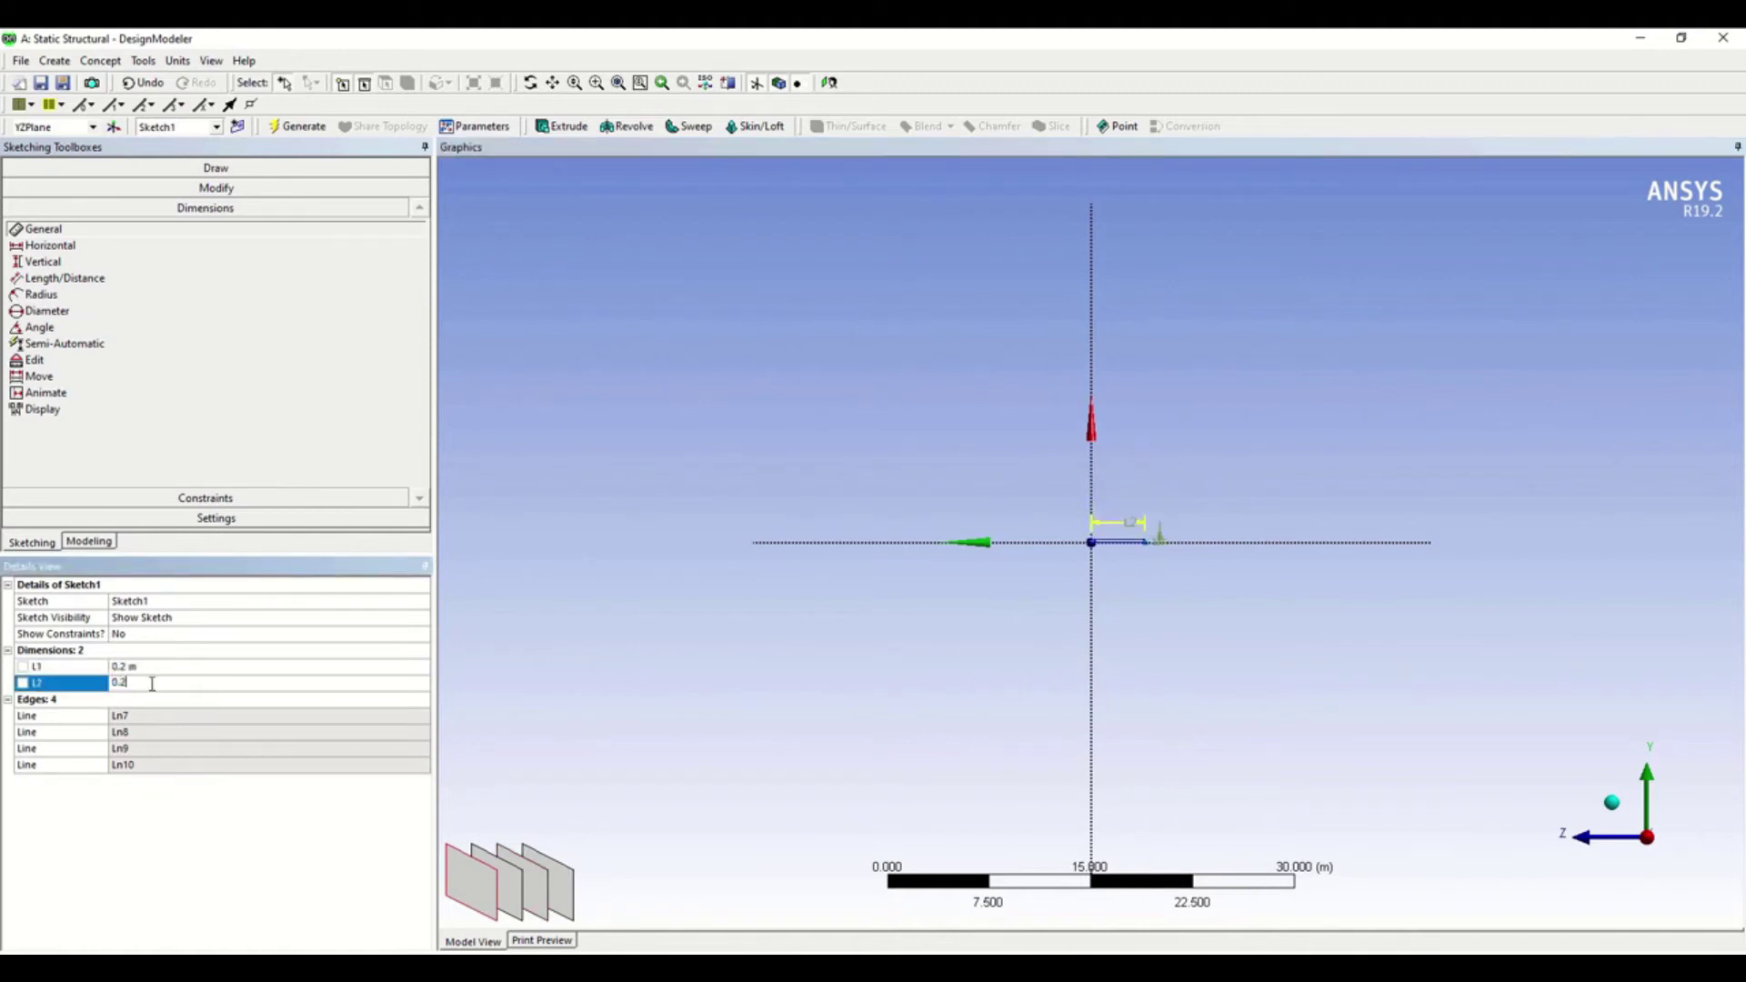
text(.2)
key(Return)
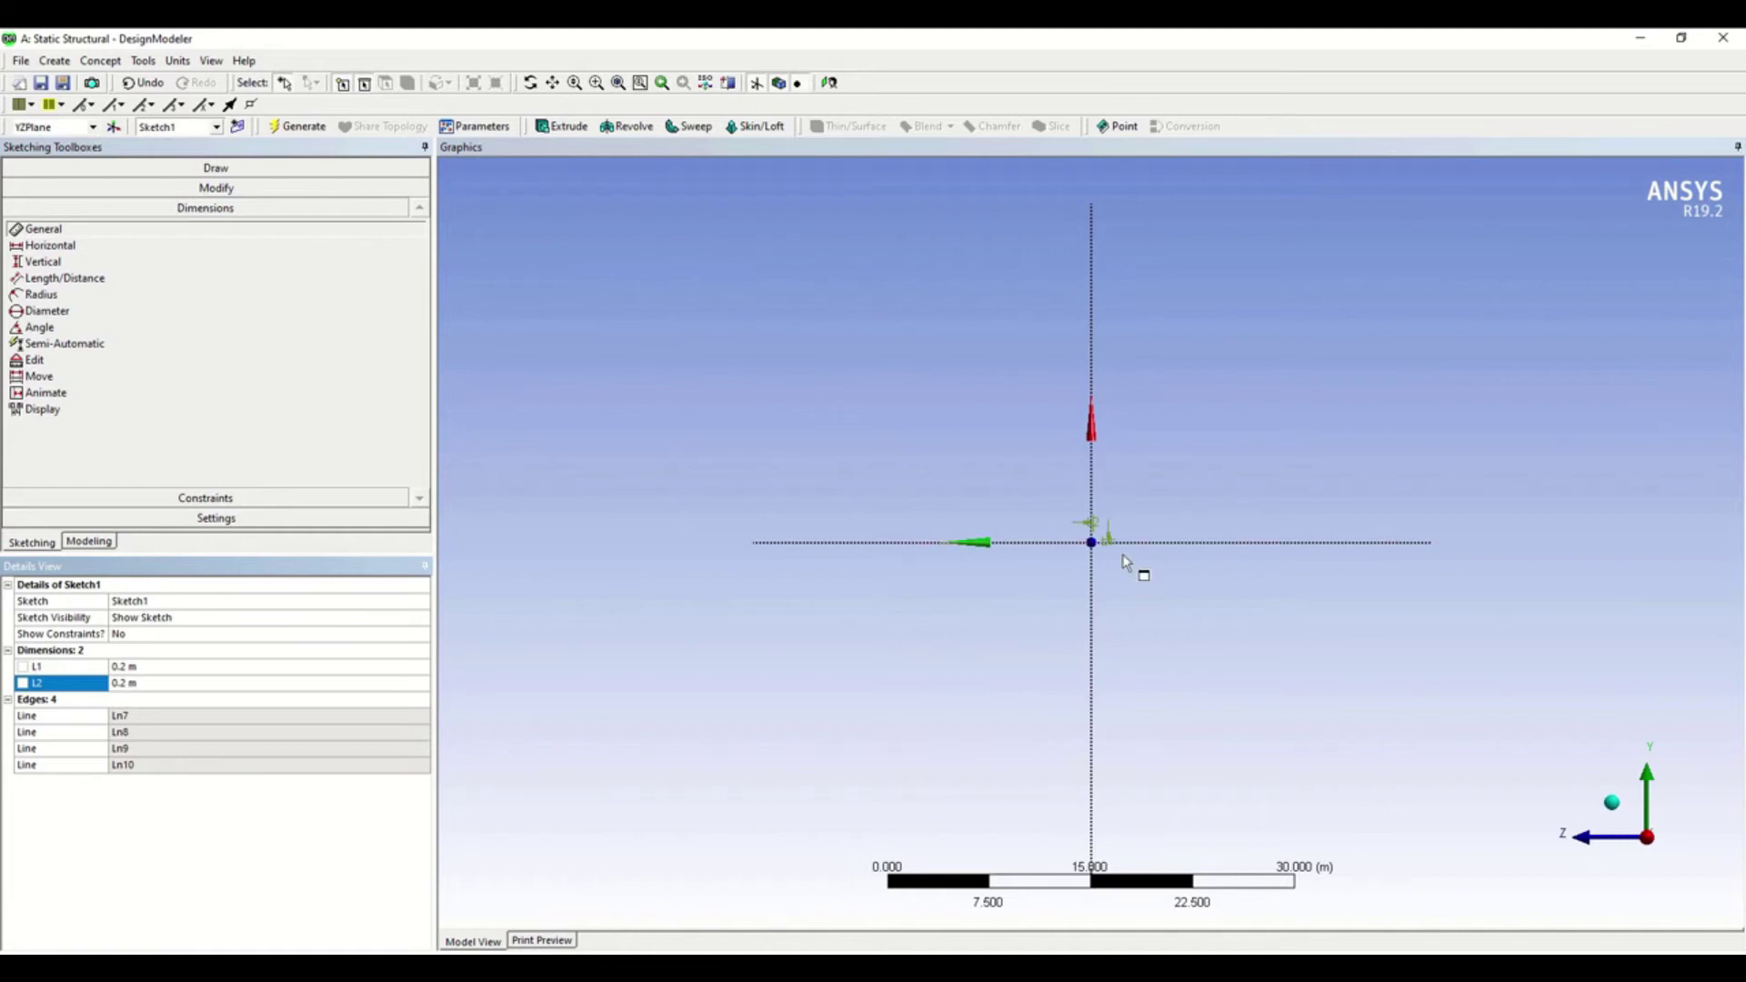
Zoom, pan and orbit around the square, then return to the face-on YZ plane view.
scroll(1122, 554, up, 5)
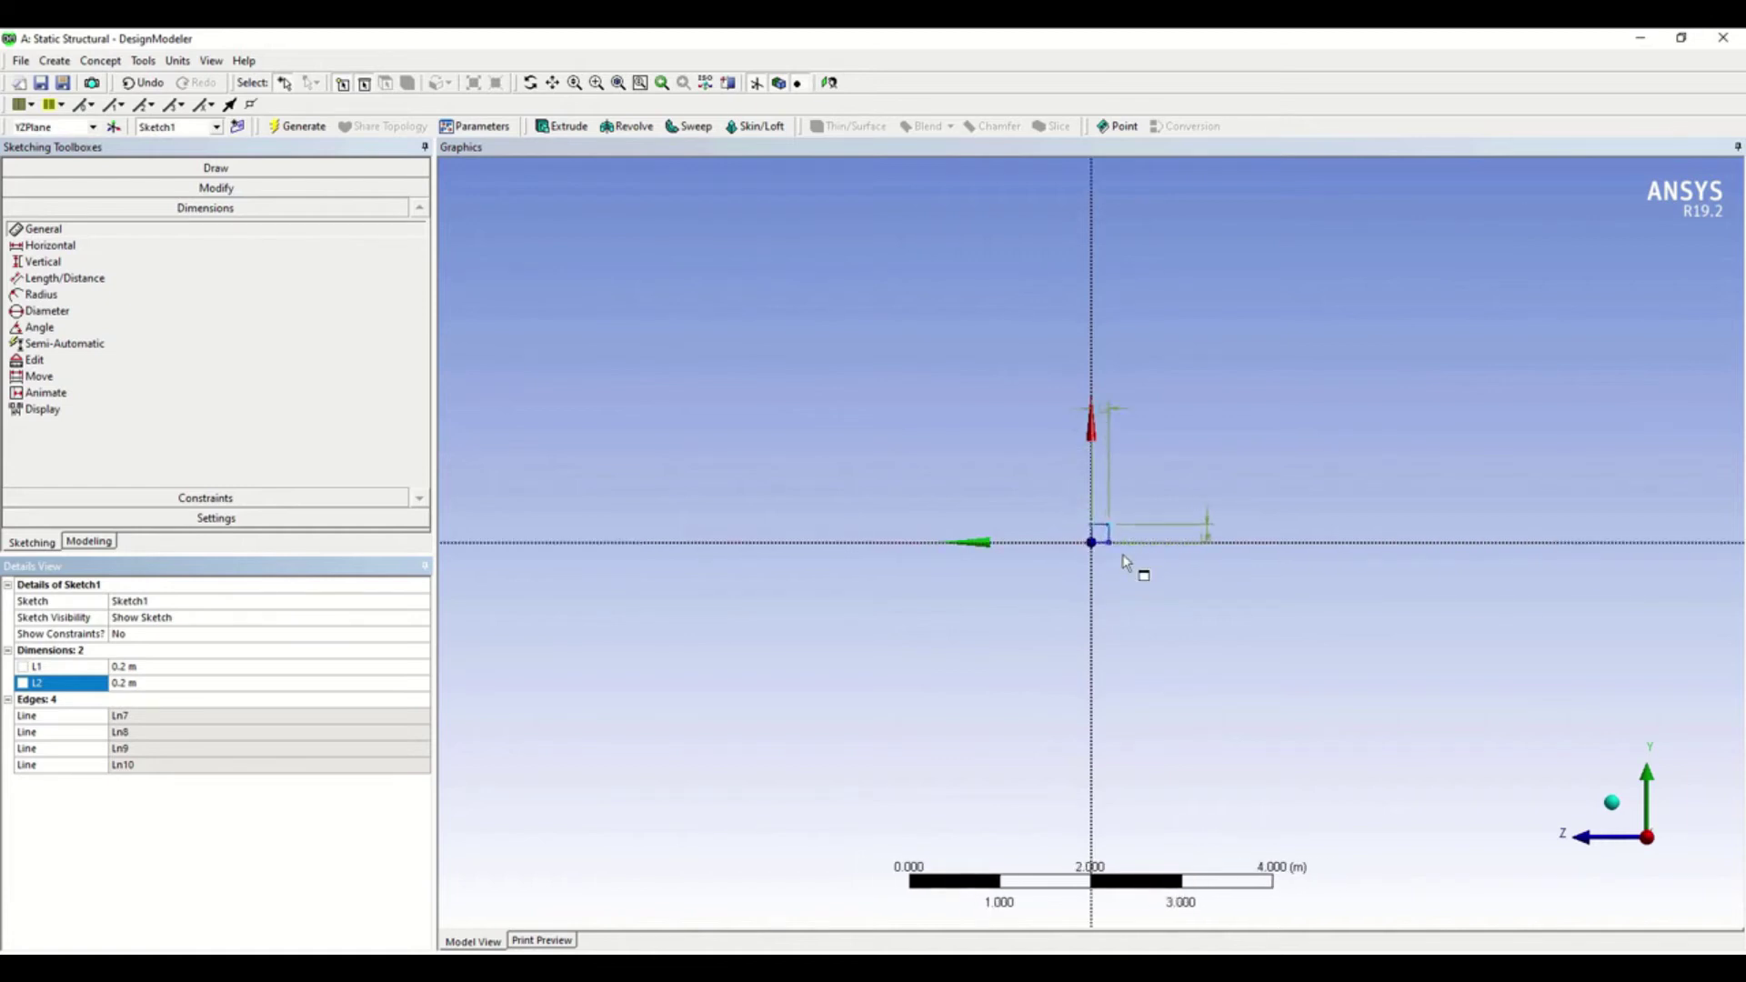
scroll(1123, 554, up, 4)
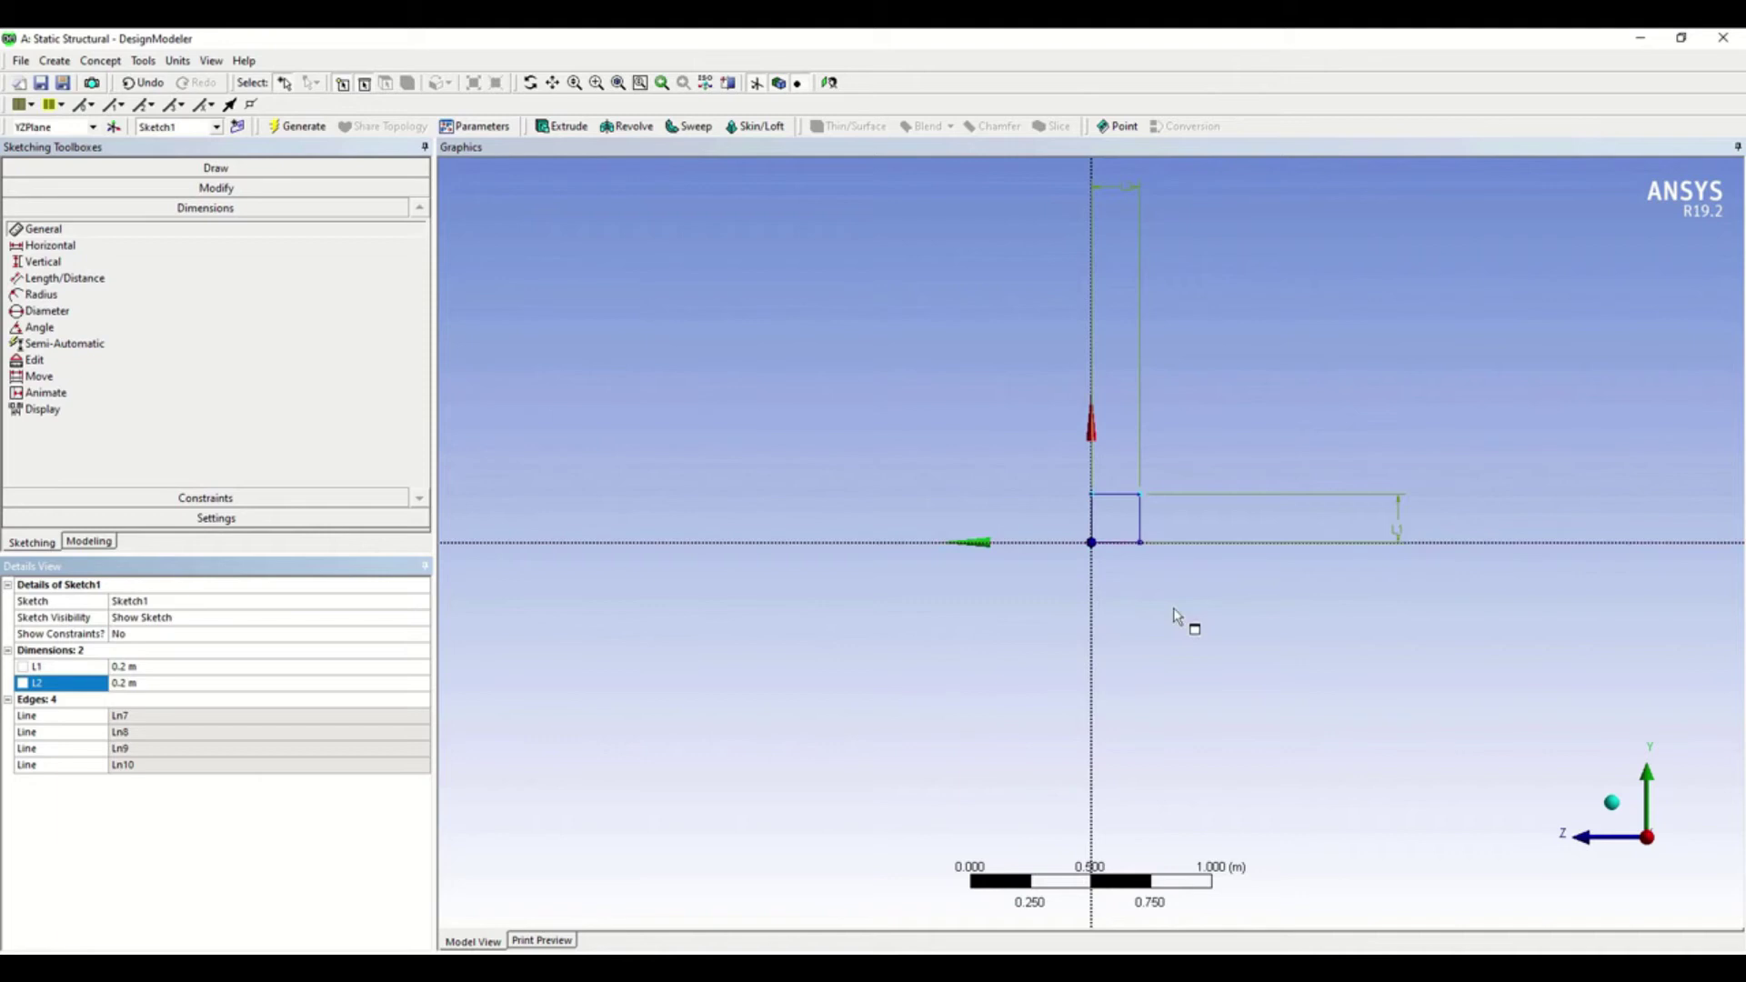
mouse_move(1174, 615)
ctrl+middle_down()
mouse_move(1169, 643)
mouse_move(1080, 635)
mouse_move(1155, 643)
ctrl+middle_up()
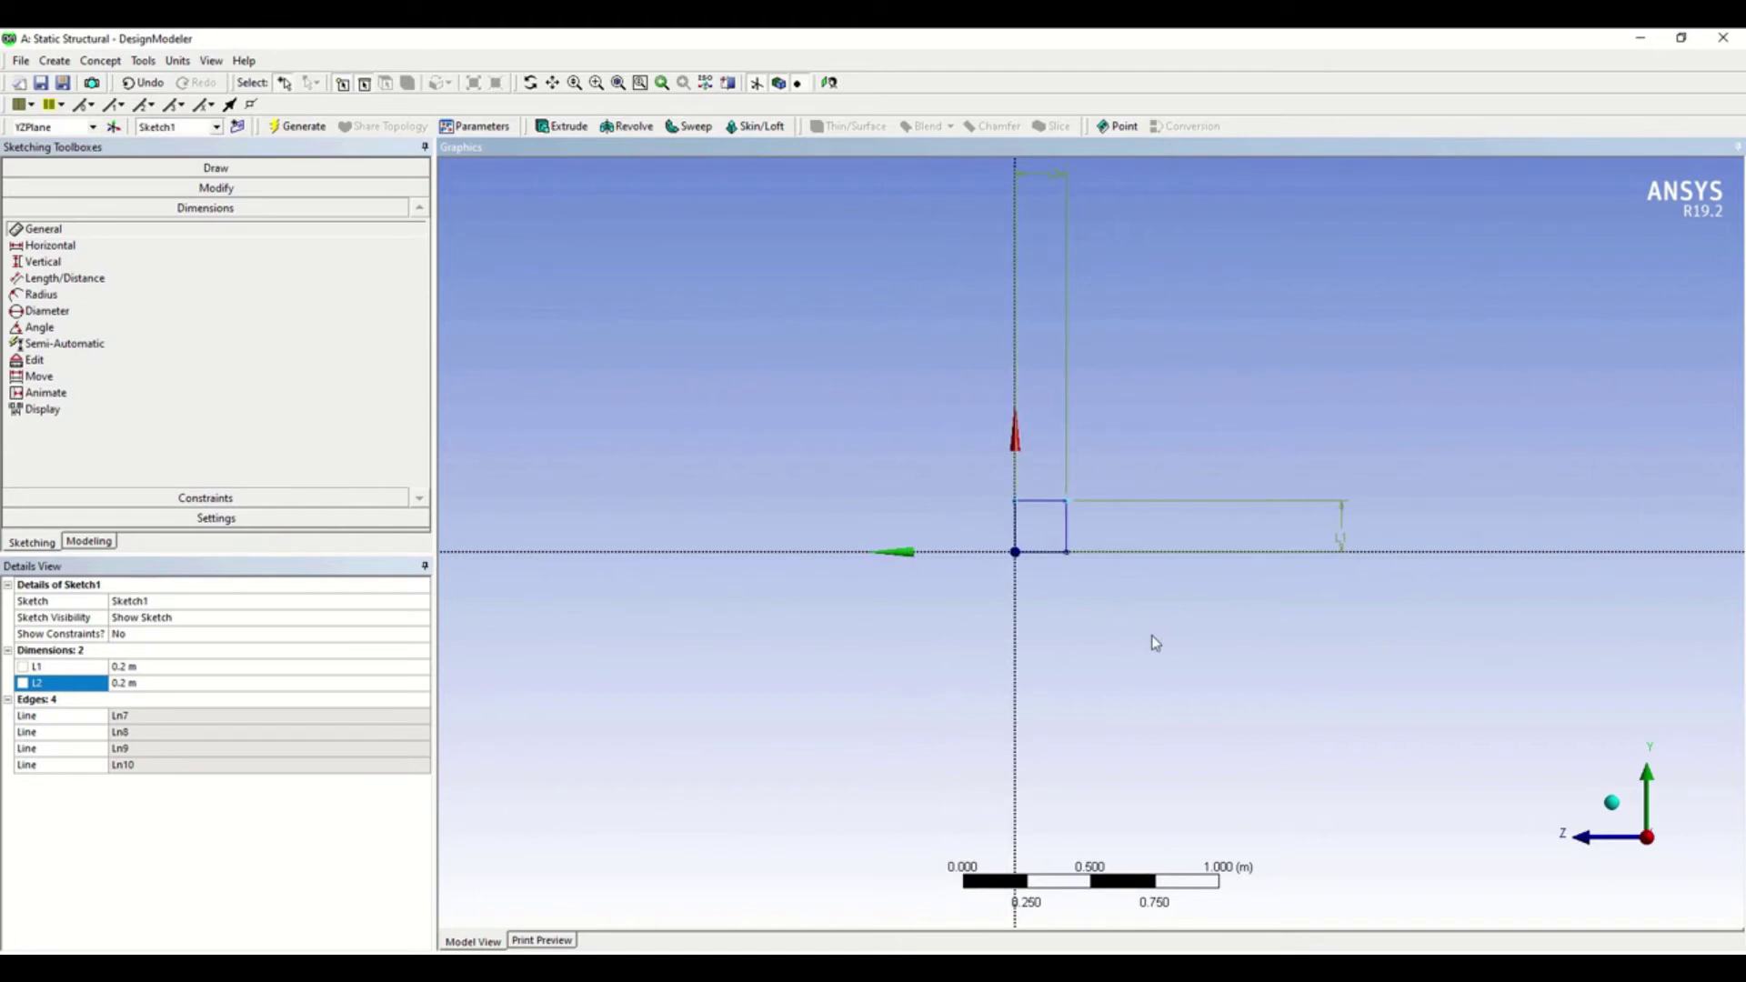
mouse_move(1153, 641)
middle_down()
mouse_move(963, 624)
mouse_move(1130, 612)
mouse_move(1181, 736)
mouse_move(1247, 663)
mouse_move(1269, 686)
middle_up()
click(1628, 841)
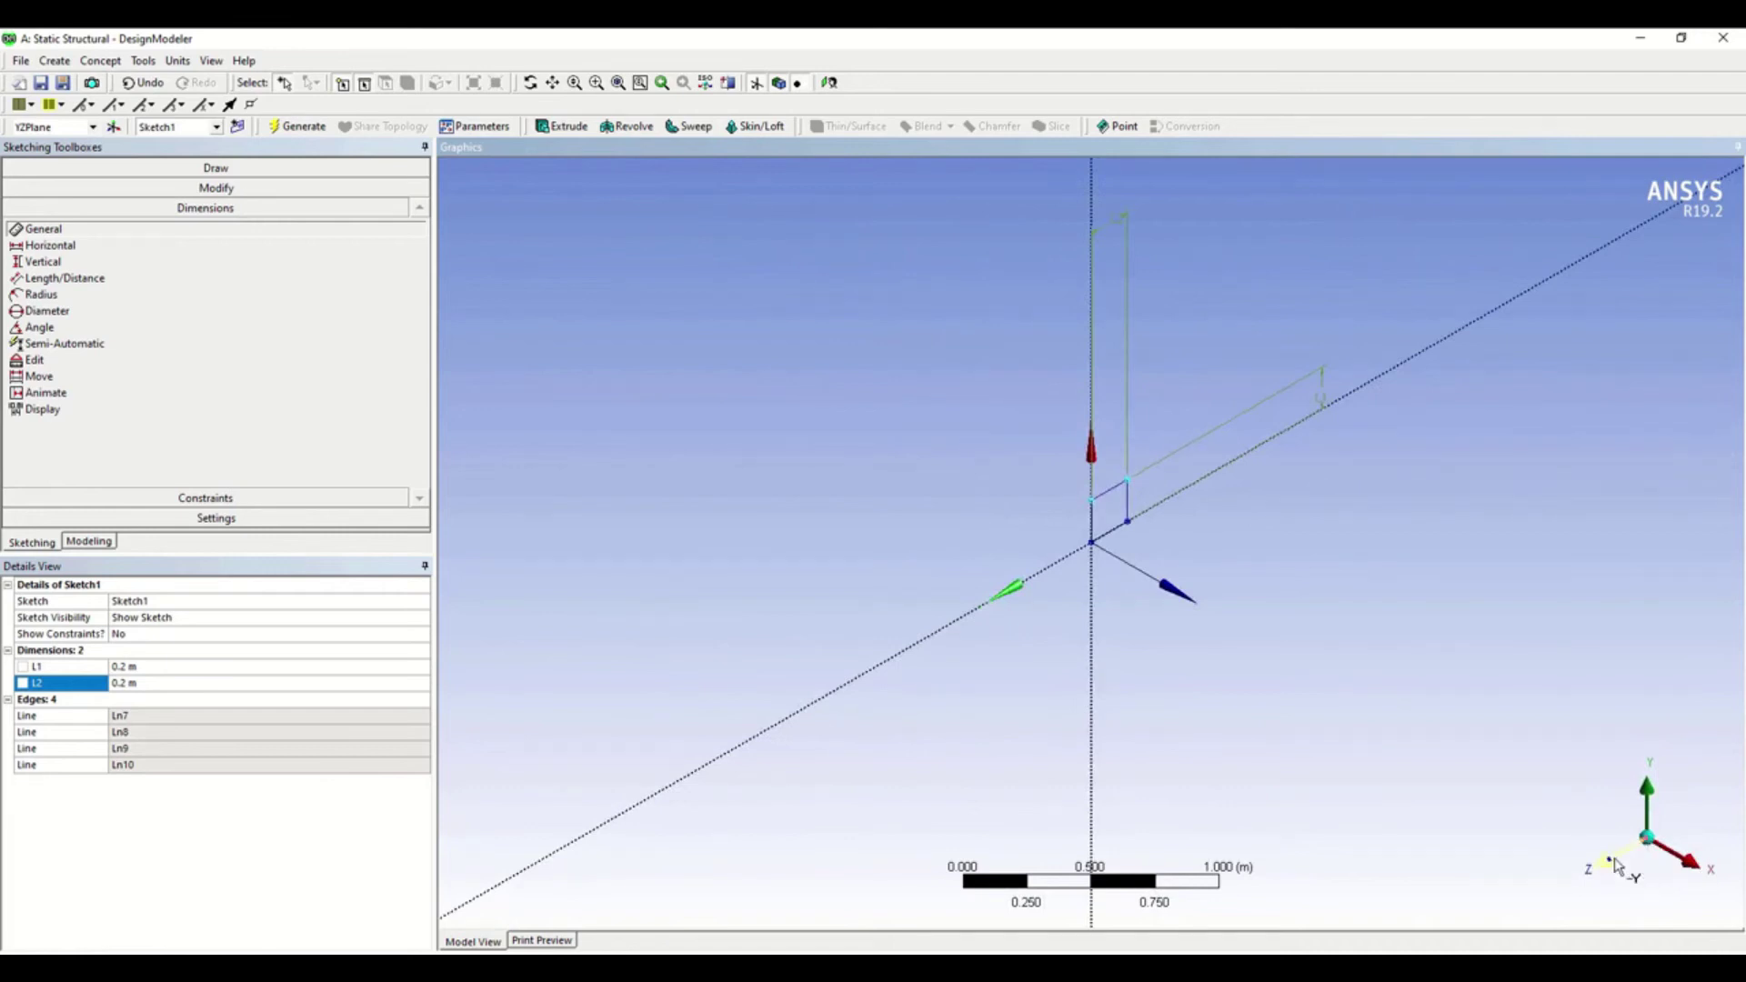
click(1618, 866)
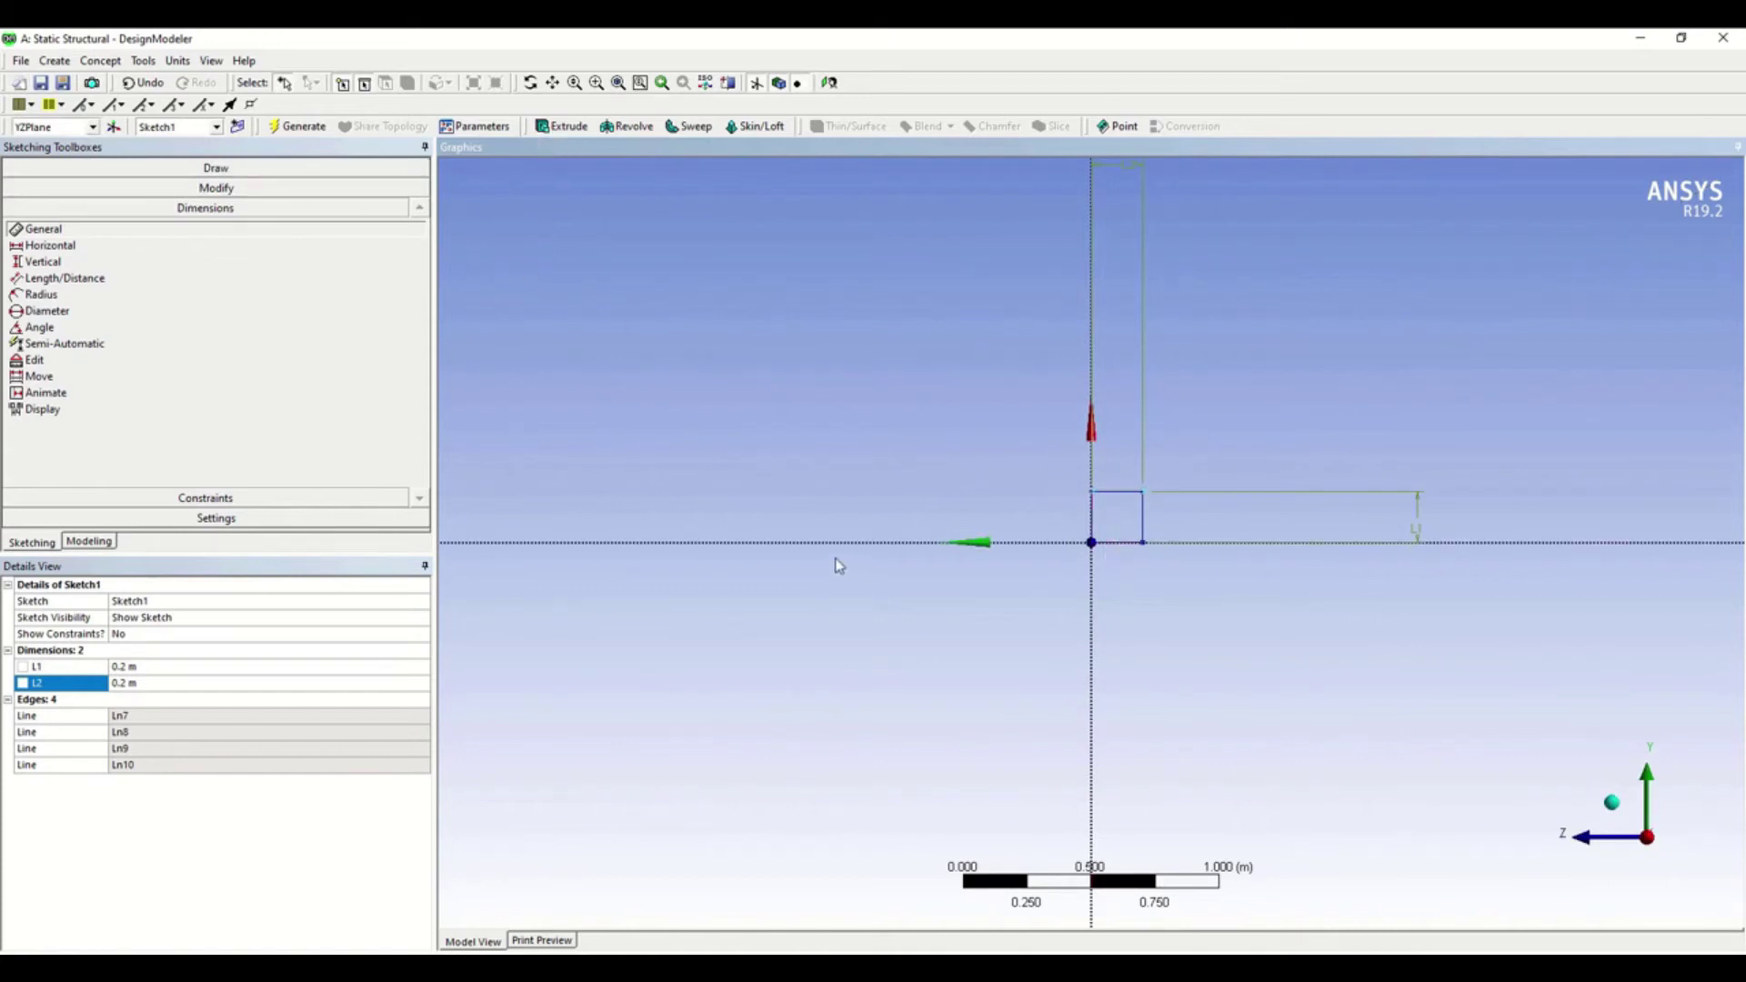
Extrude Sketch1 to a depth of 5 m and generate the solid bar.
click(553, 127)
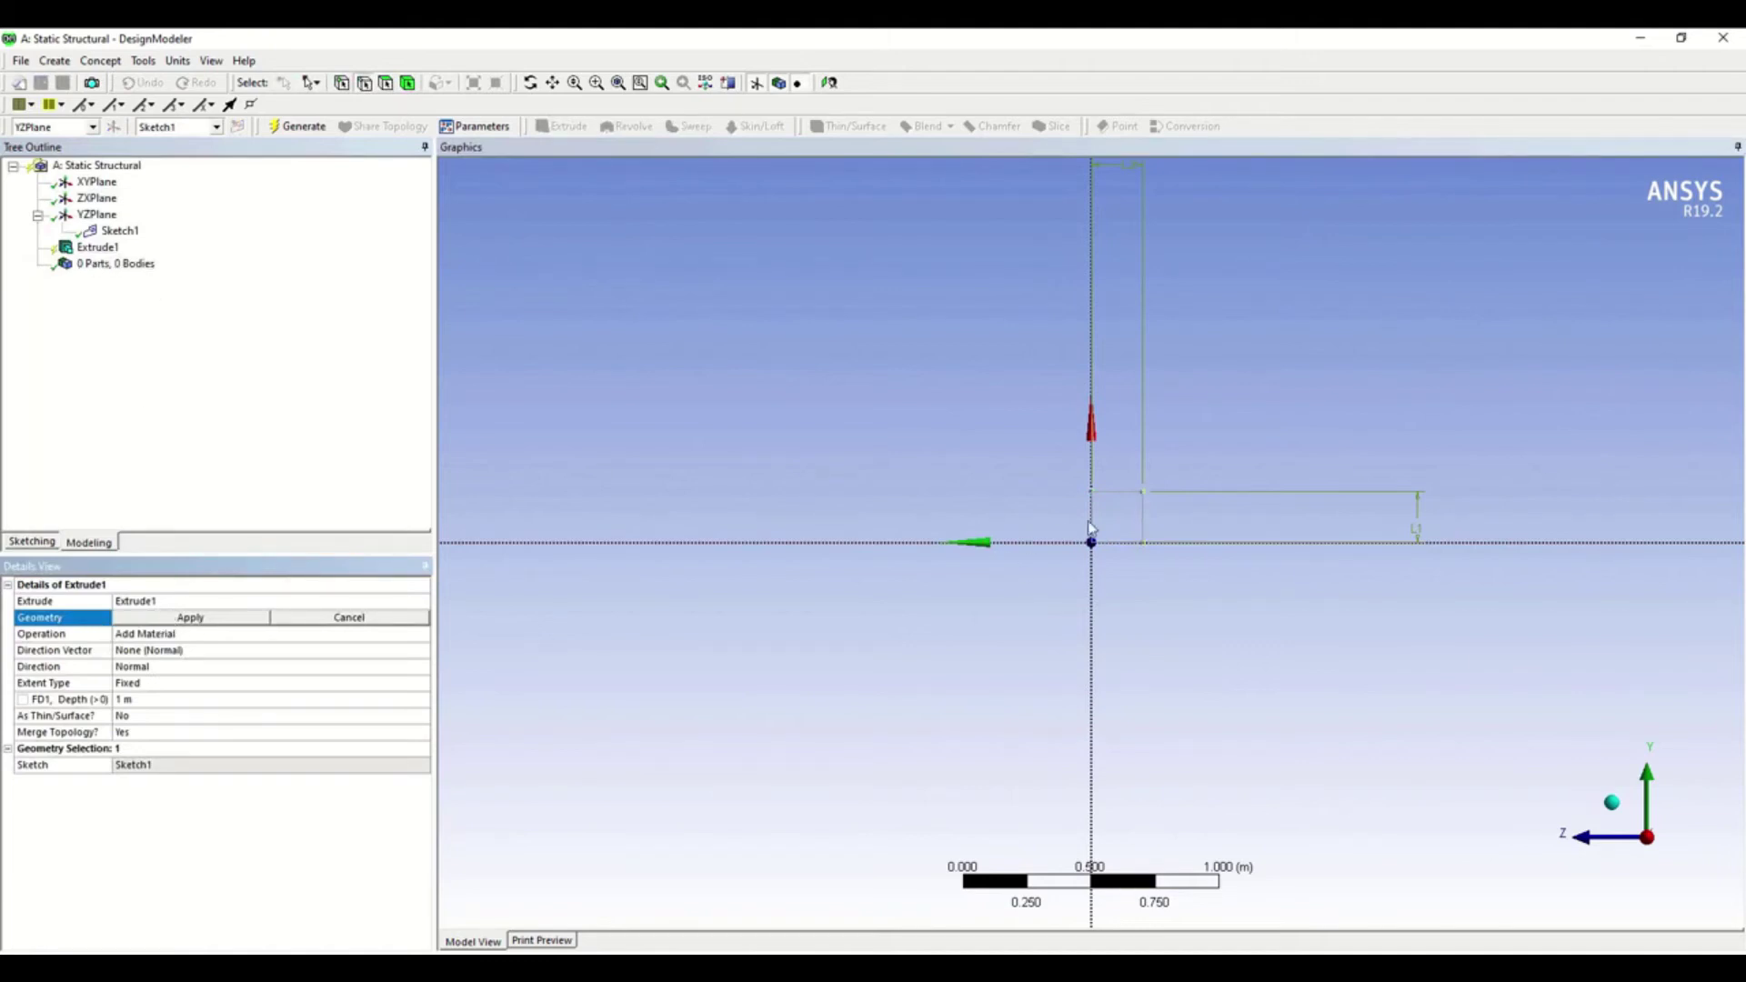
click(182, 619)
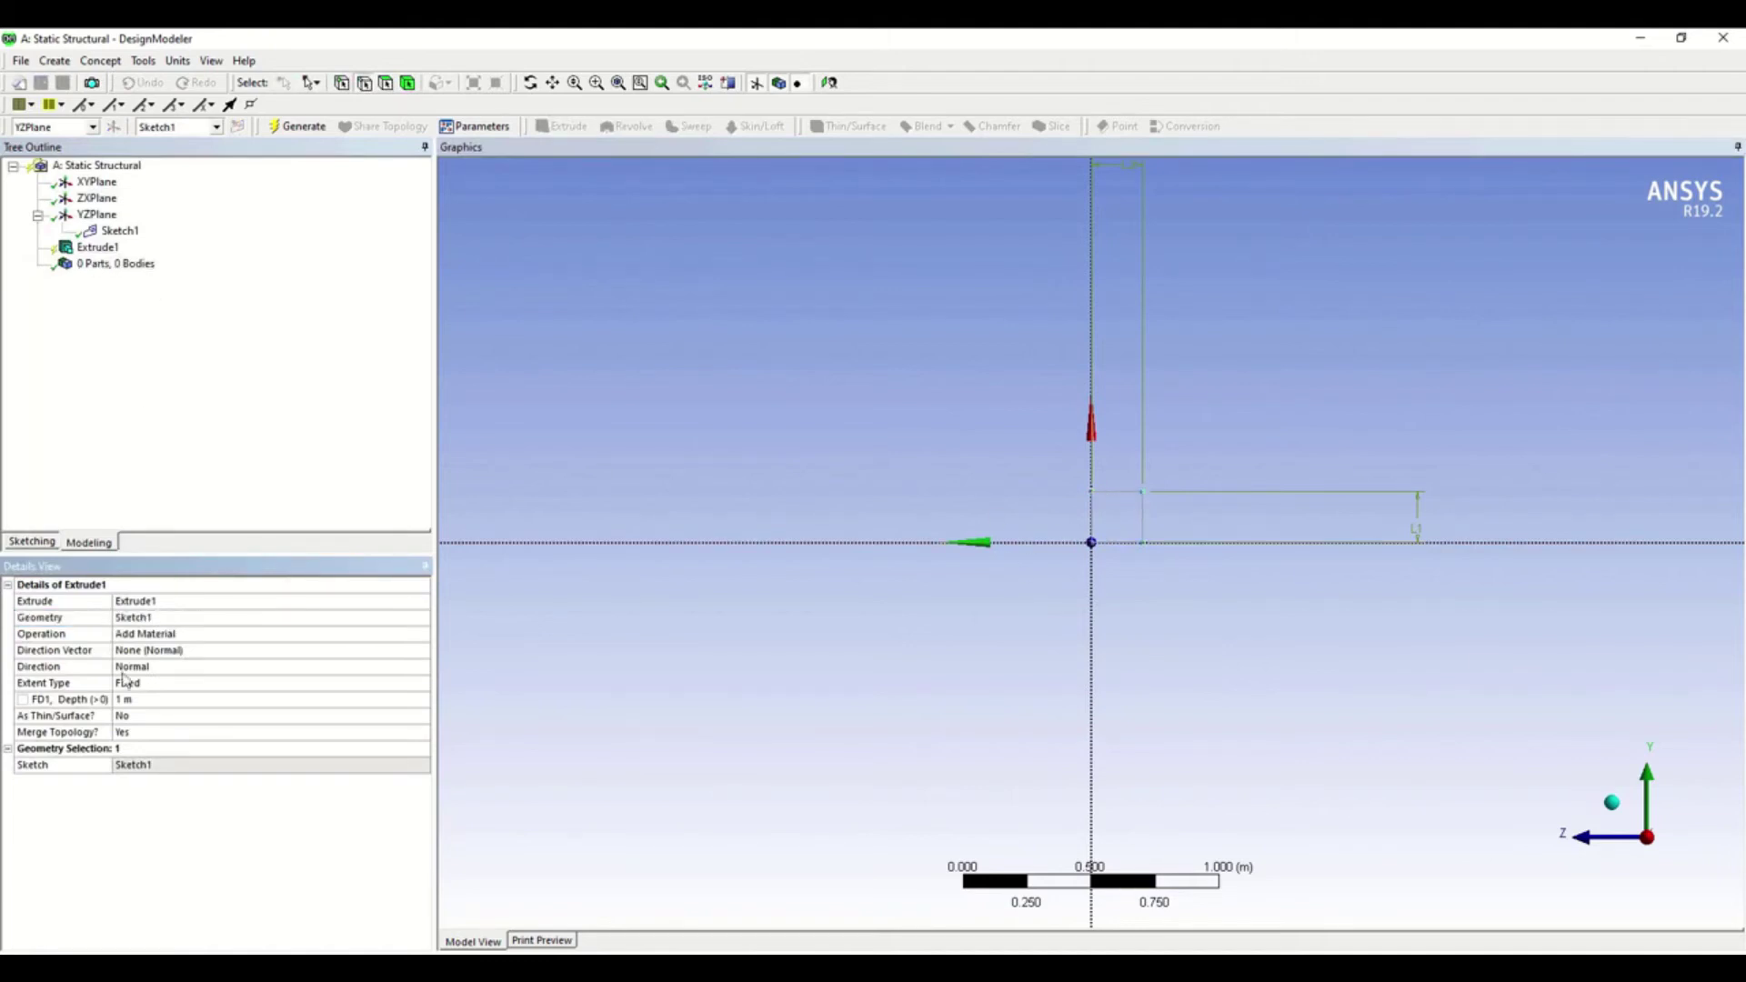
click(143, 699)
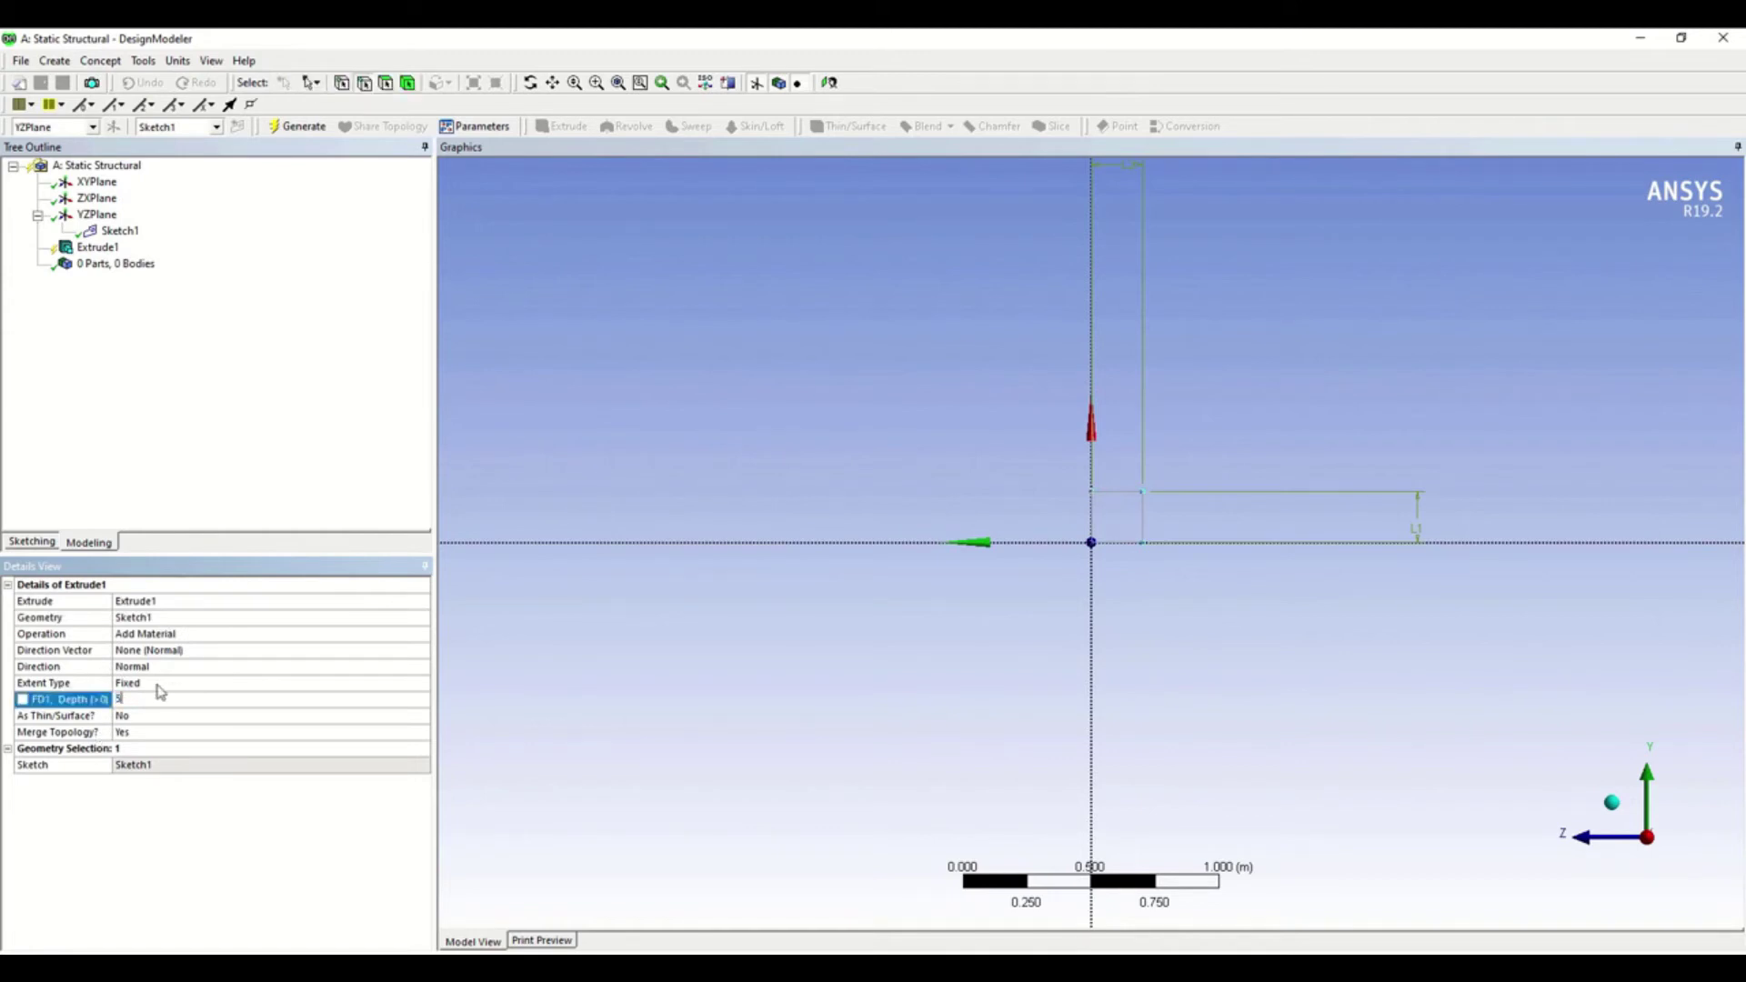
text(5)
key(Return)
click(279, 129)
middle_drag(999, 671, 1149, 709)
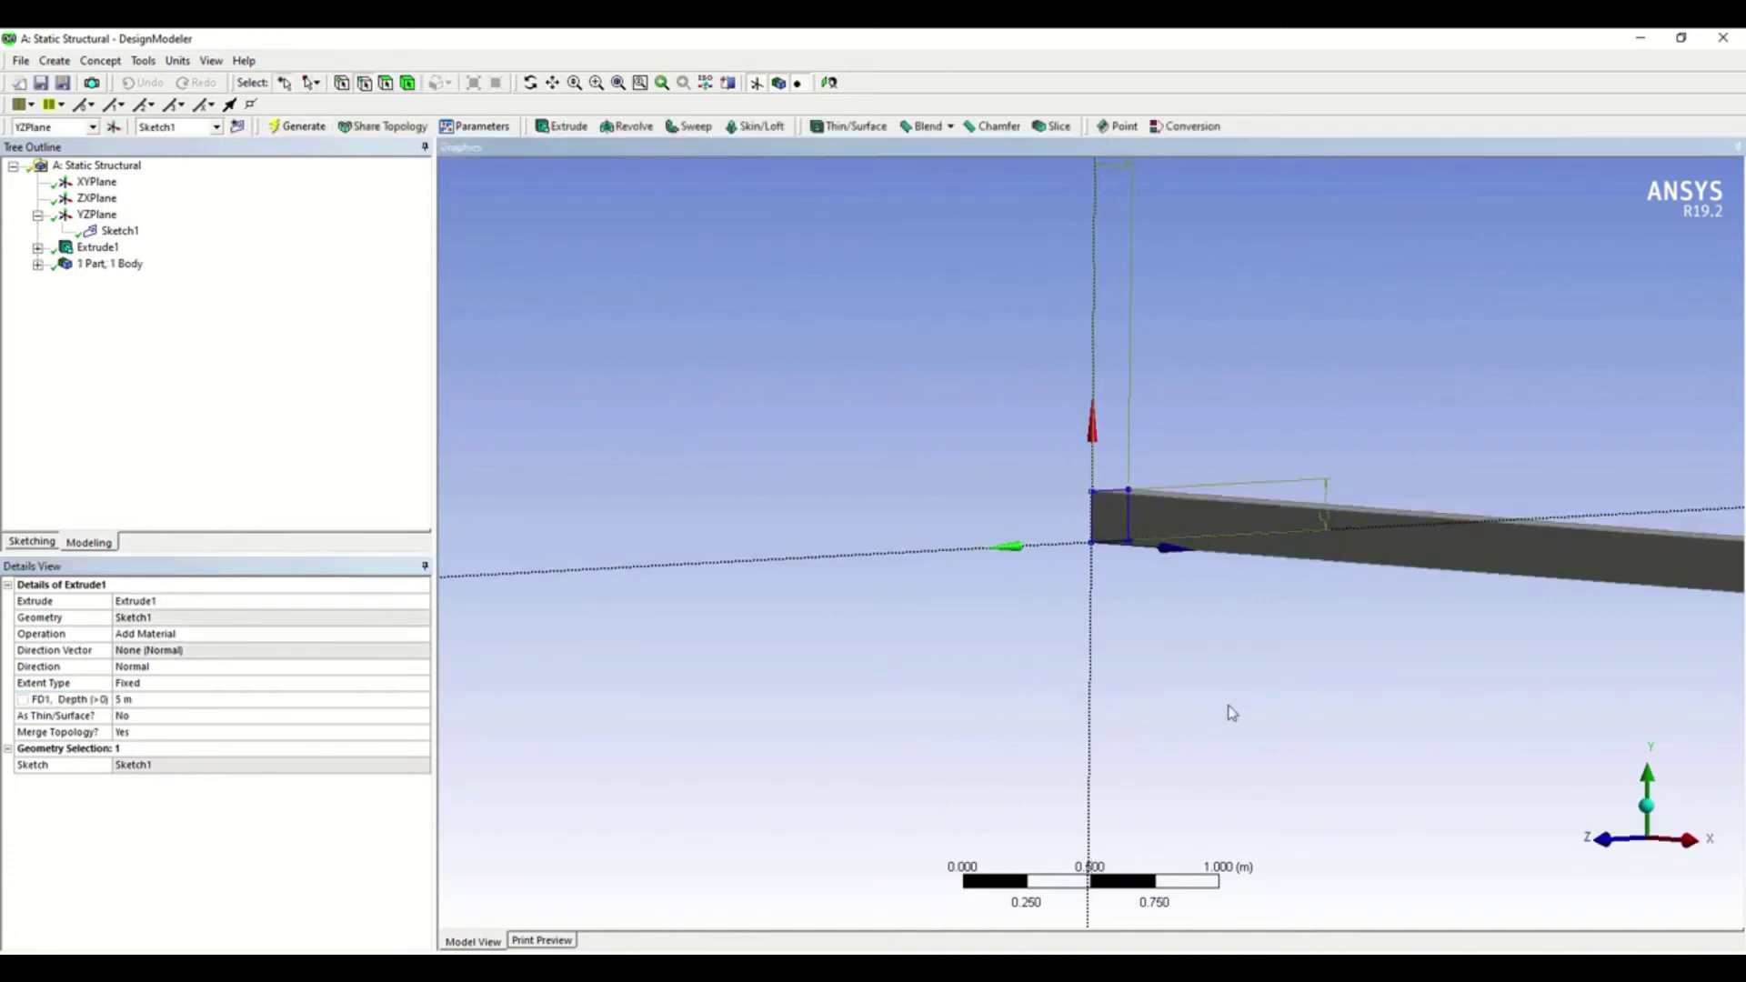
scroll(1377, 689, down, 3)
Orbit the 5 m bar to inspect it from oblique angles, then select the ZXPlane.
mouse_move(1348, 697)
middle_down()
mouse_move(1361, 752)
mouse_move(1415, 703)
mouse_move(1298, 690)
mouse_move(1350, 717)
middle_up()
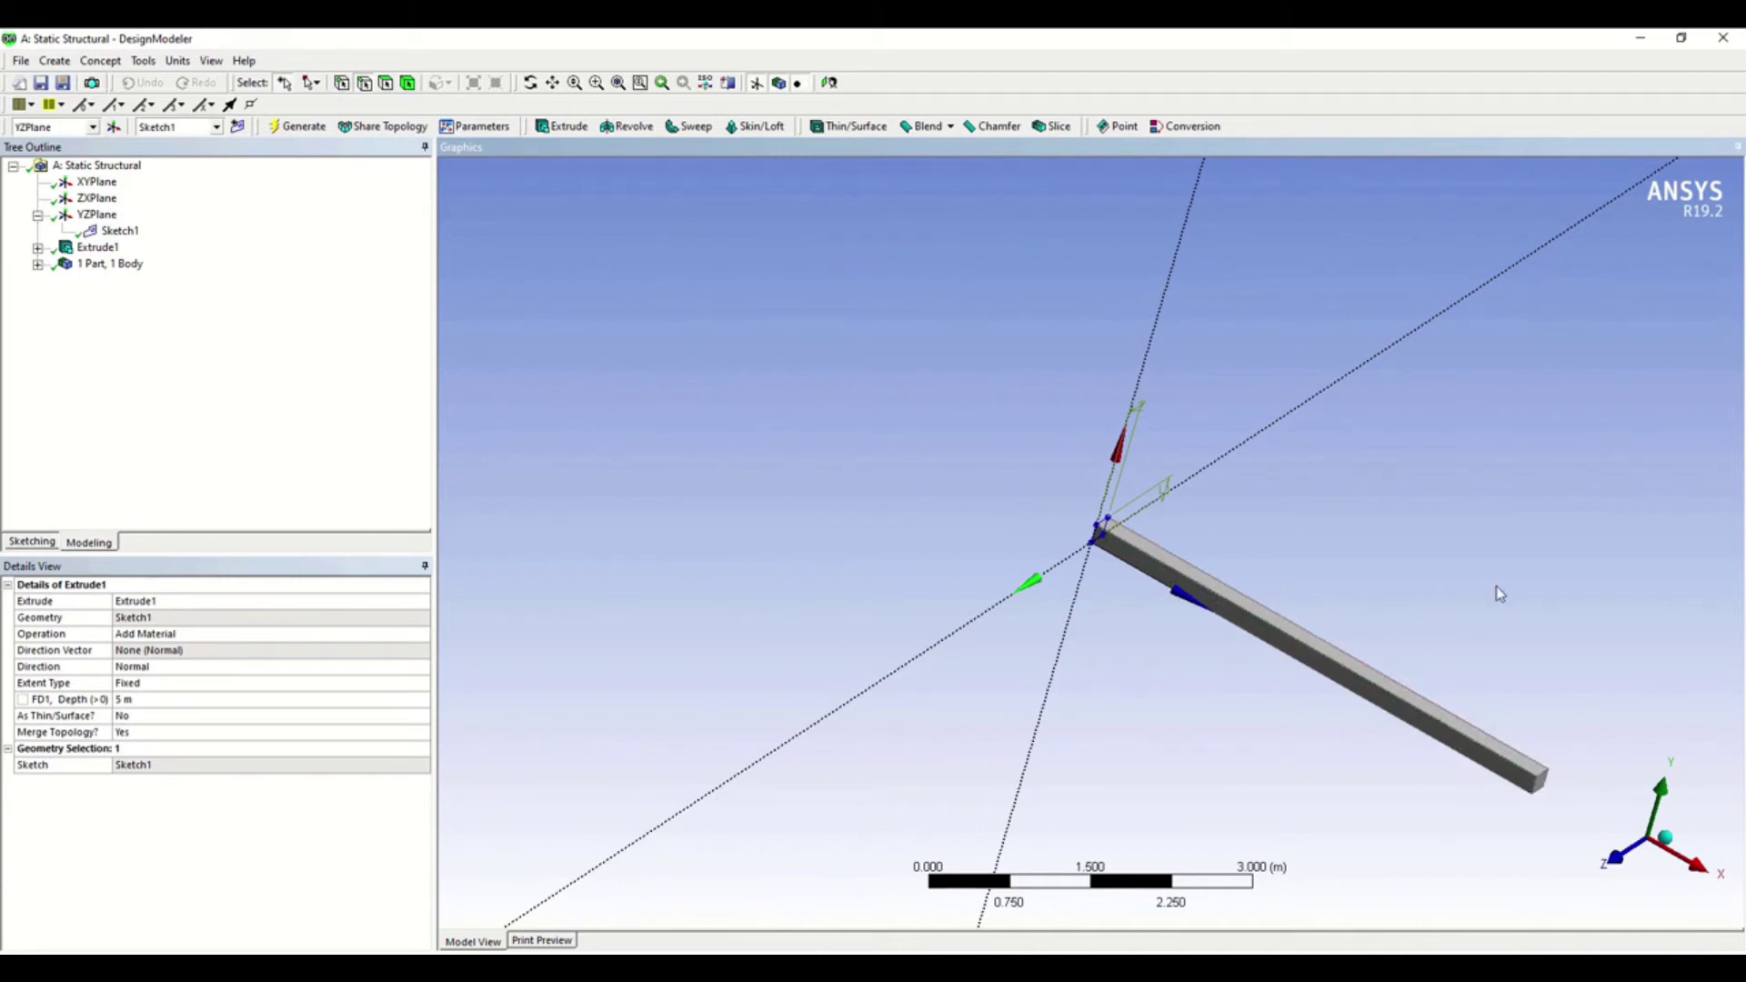
middle_drag(1499, 593, 1361, 592)
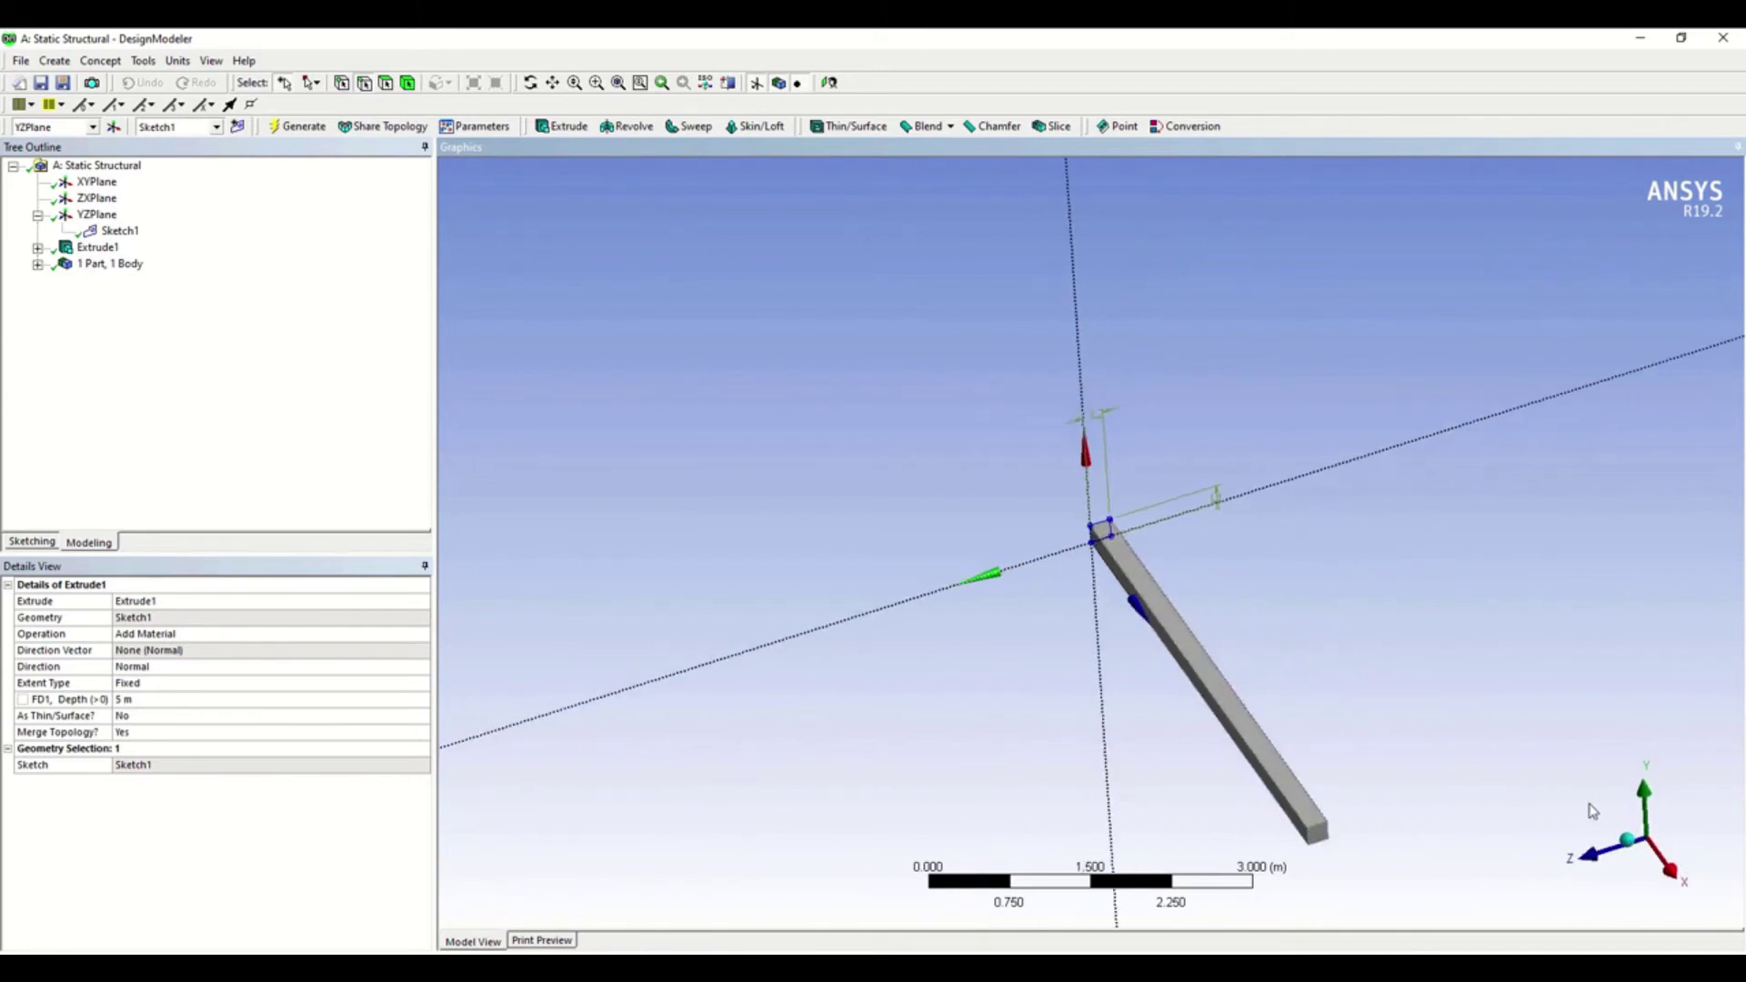
middle_drag(1446, 775, 1421, 719)
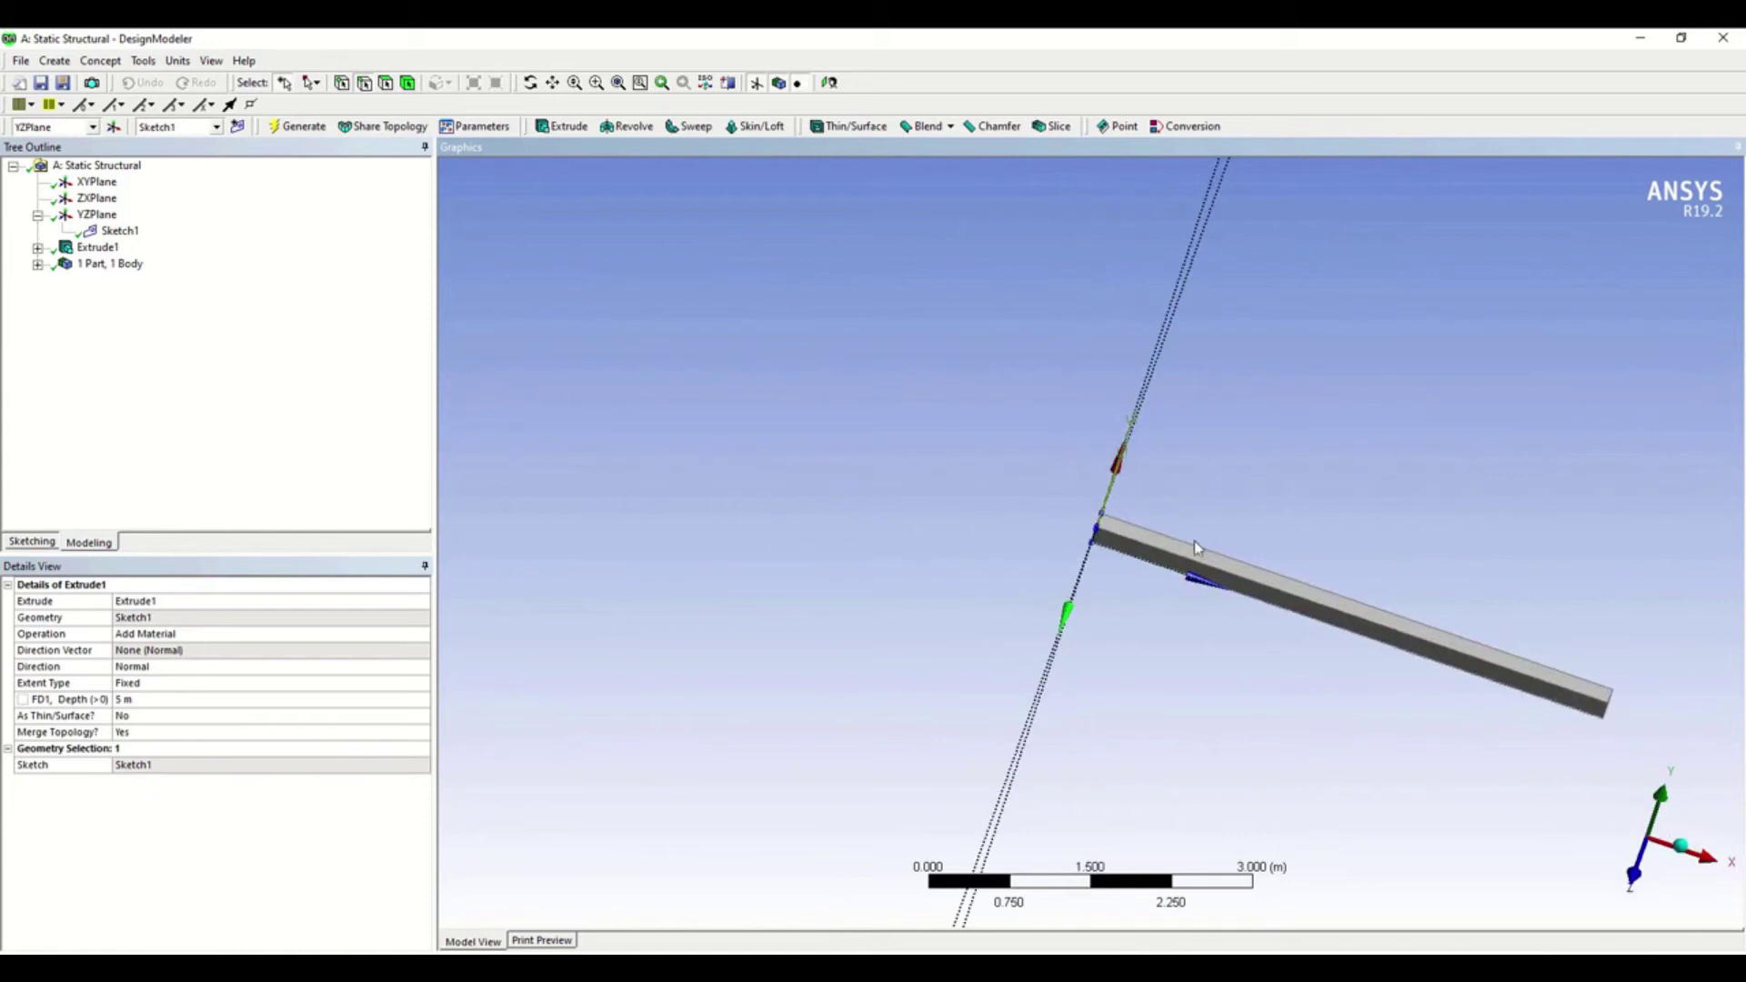
click(100, 199)
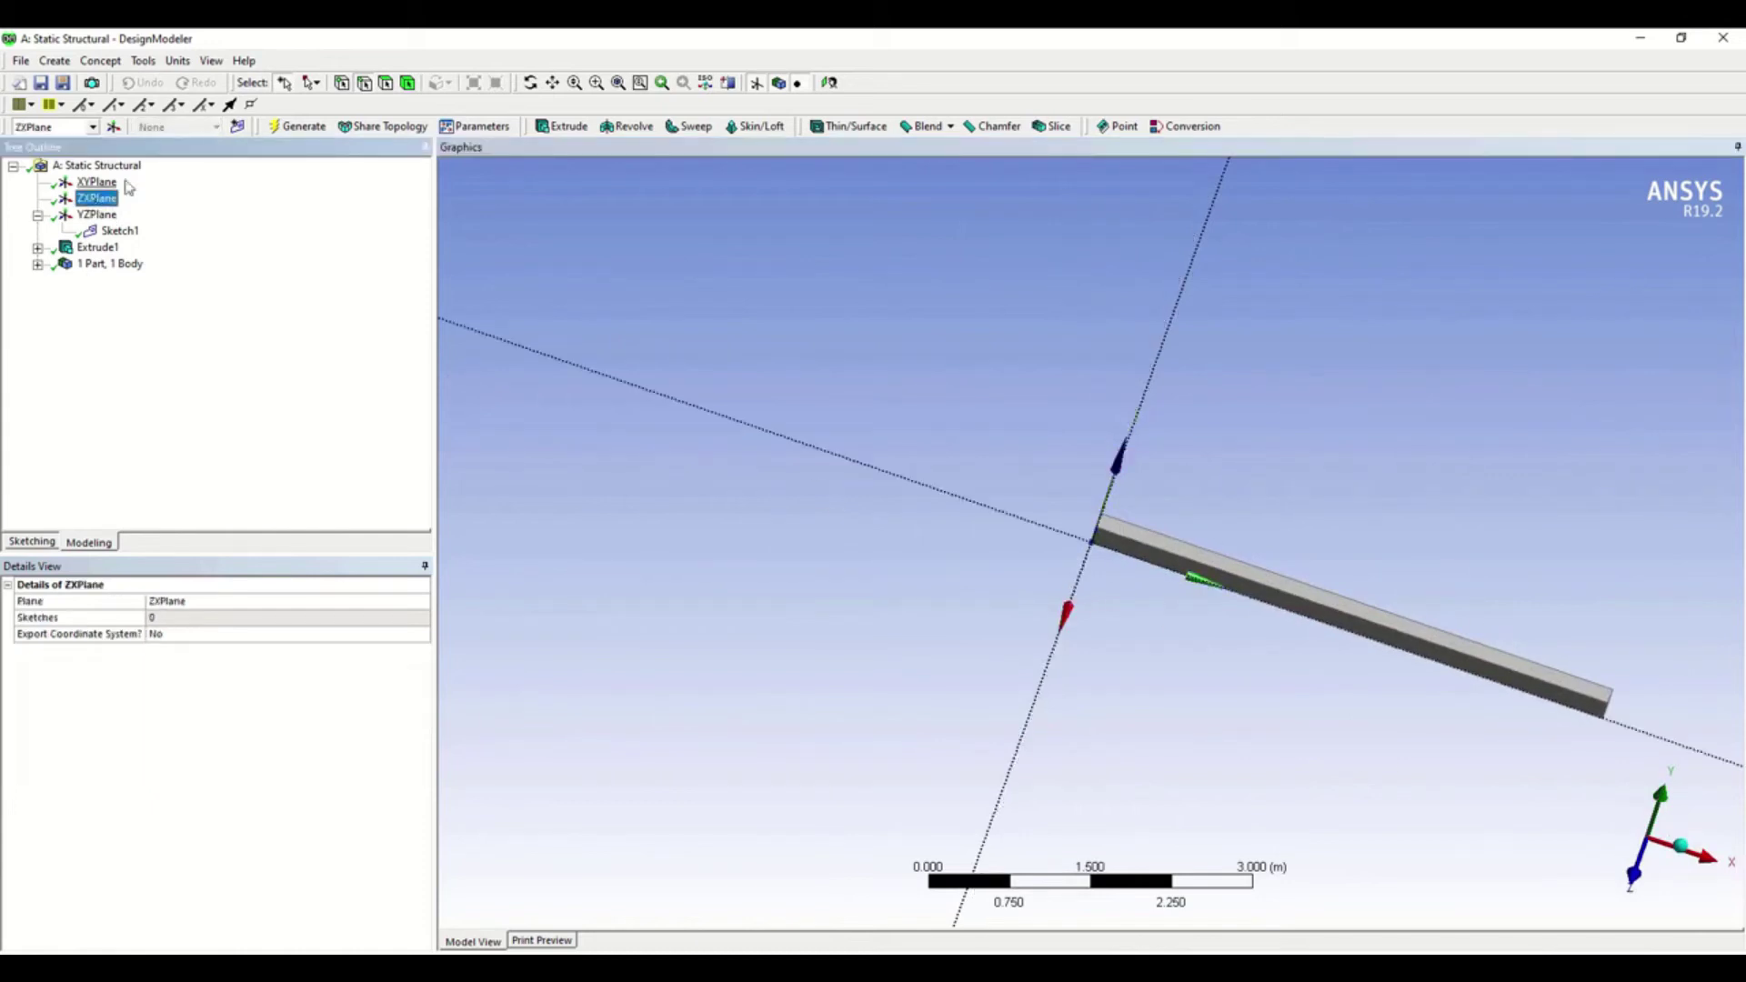
Create Sketch2 on the ZXPlane and view it face-on.
click(238, 126)
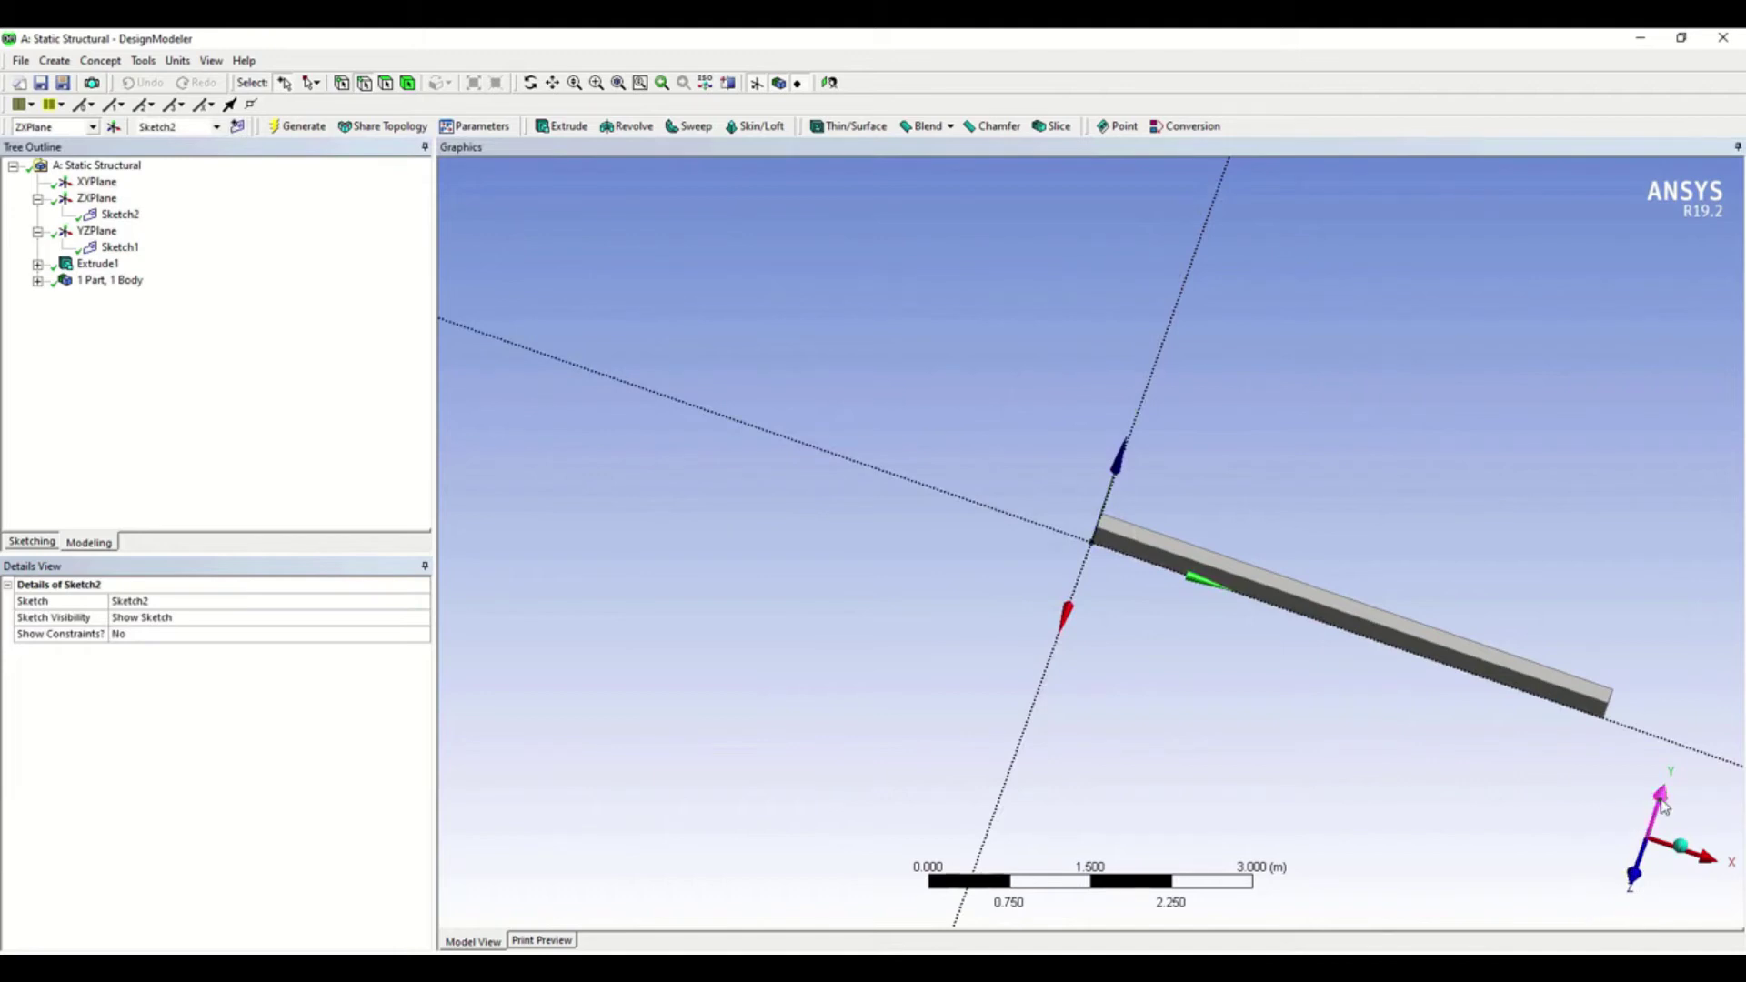
click(1663, 808)
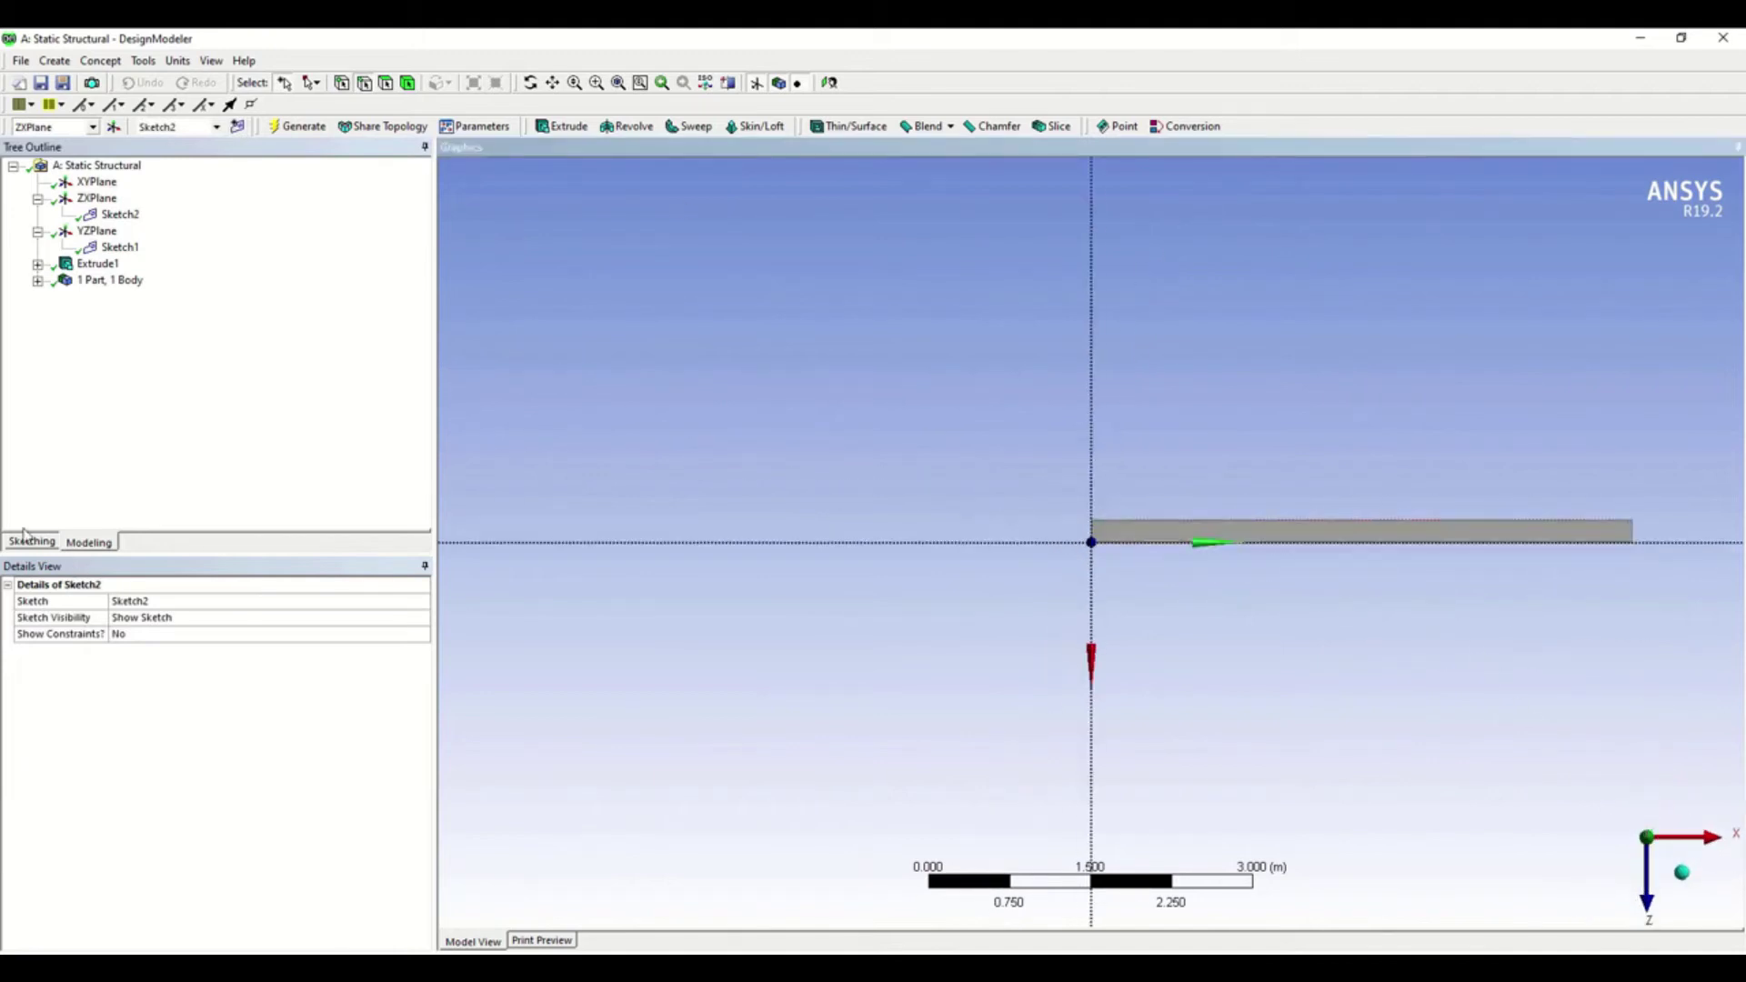
click(120, 214)
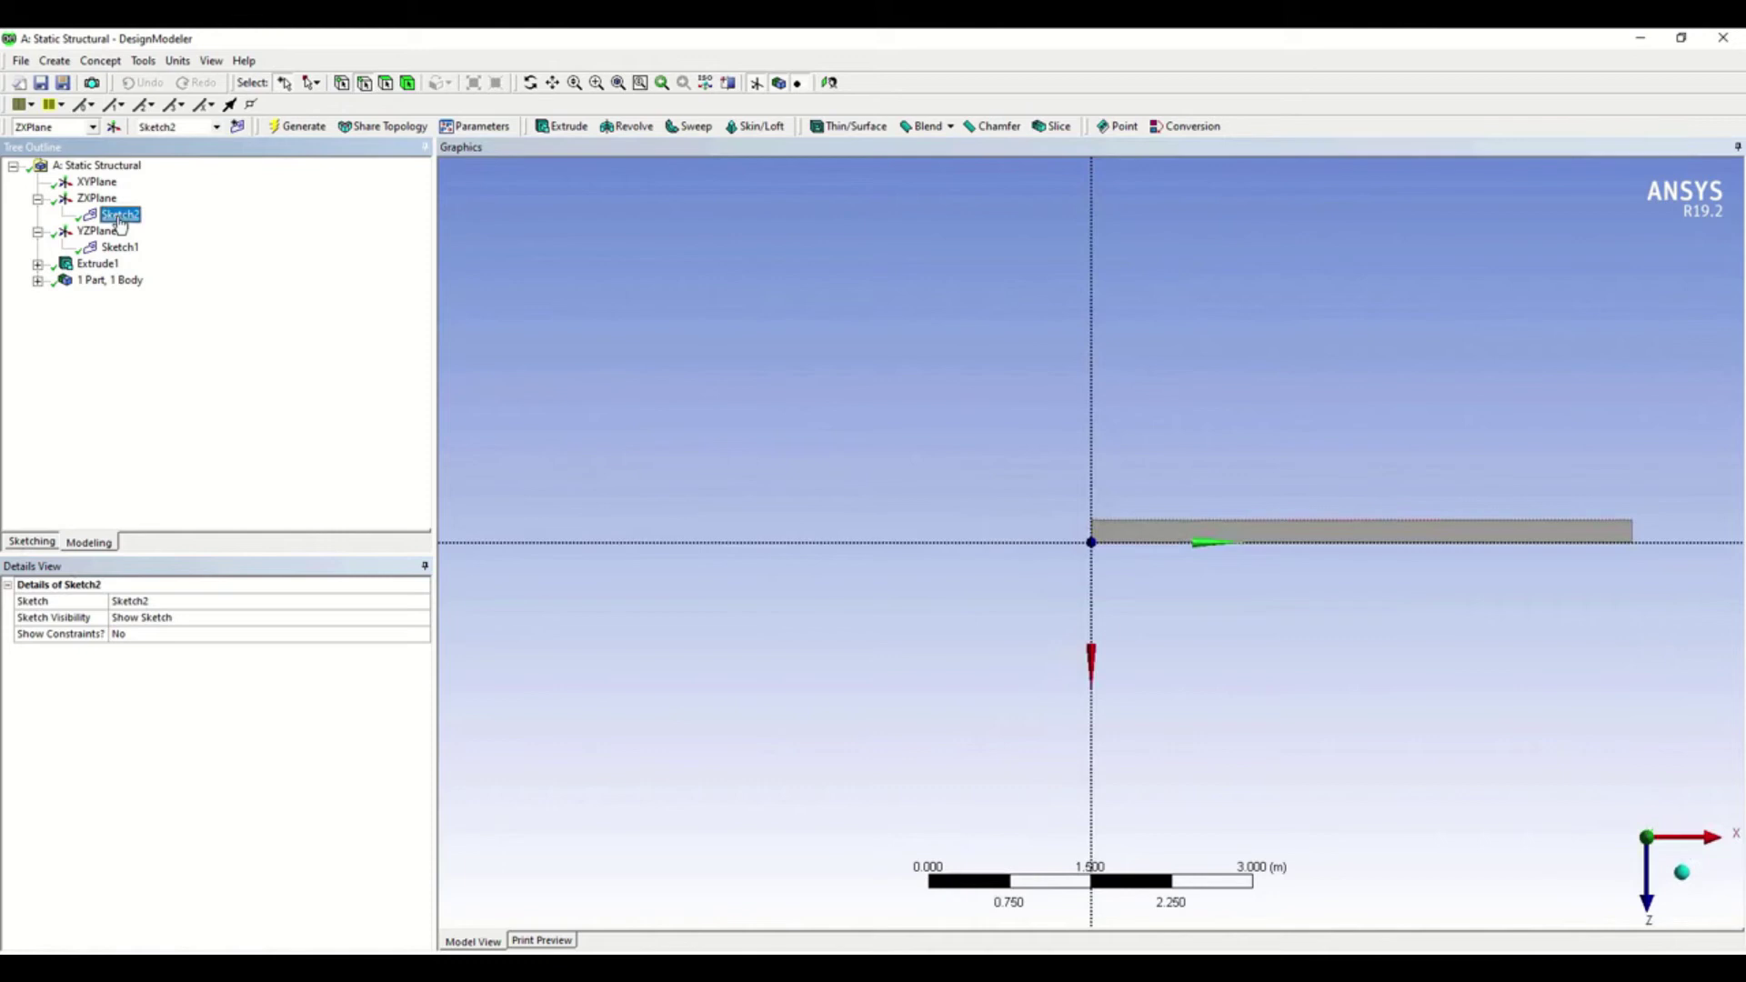
click(33, 543)
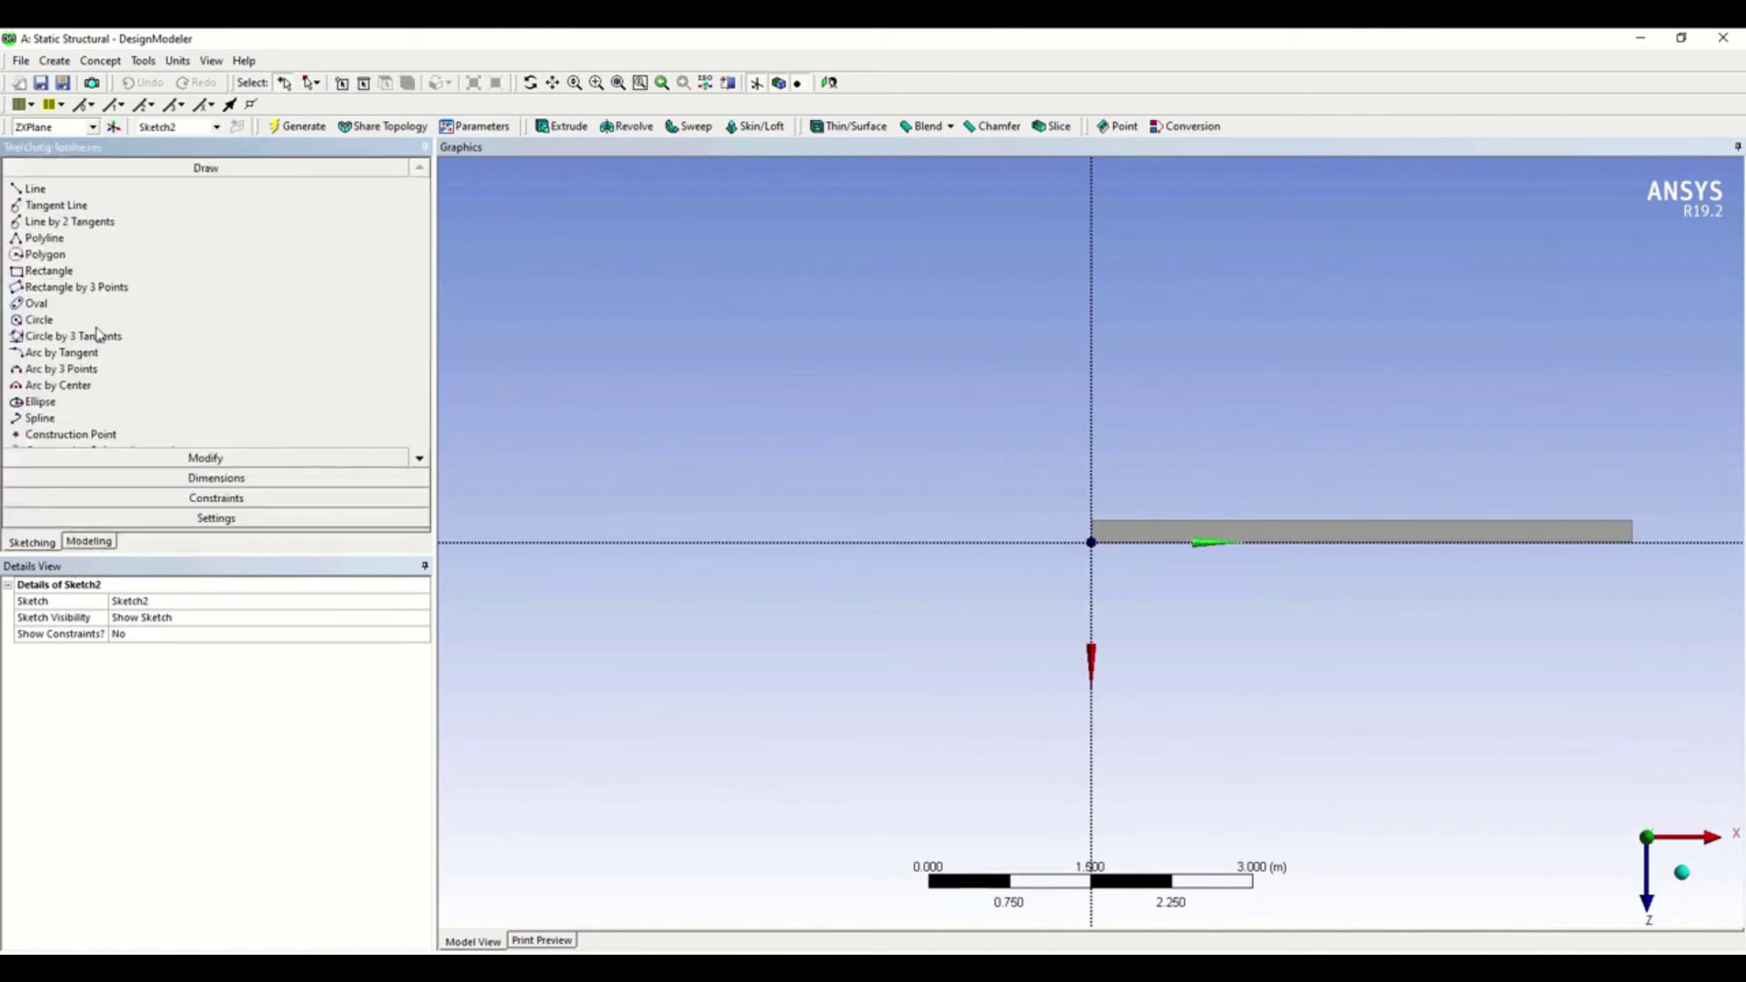
Draw a vertical line across the bar near its right end, from top edge to axis.
click(34, 190)
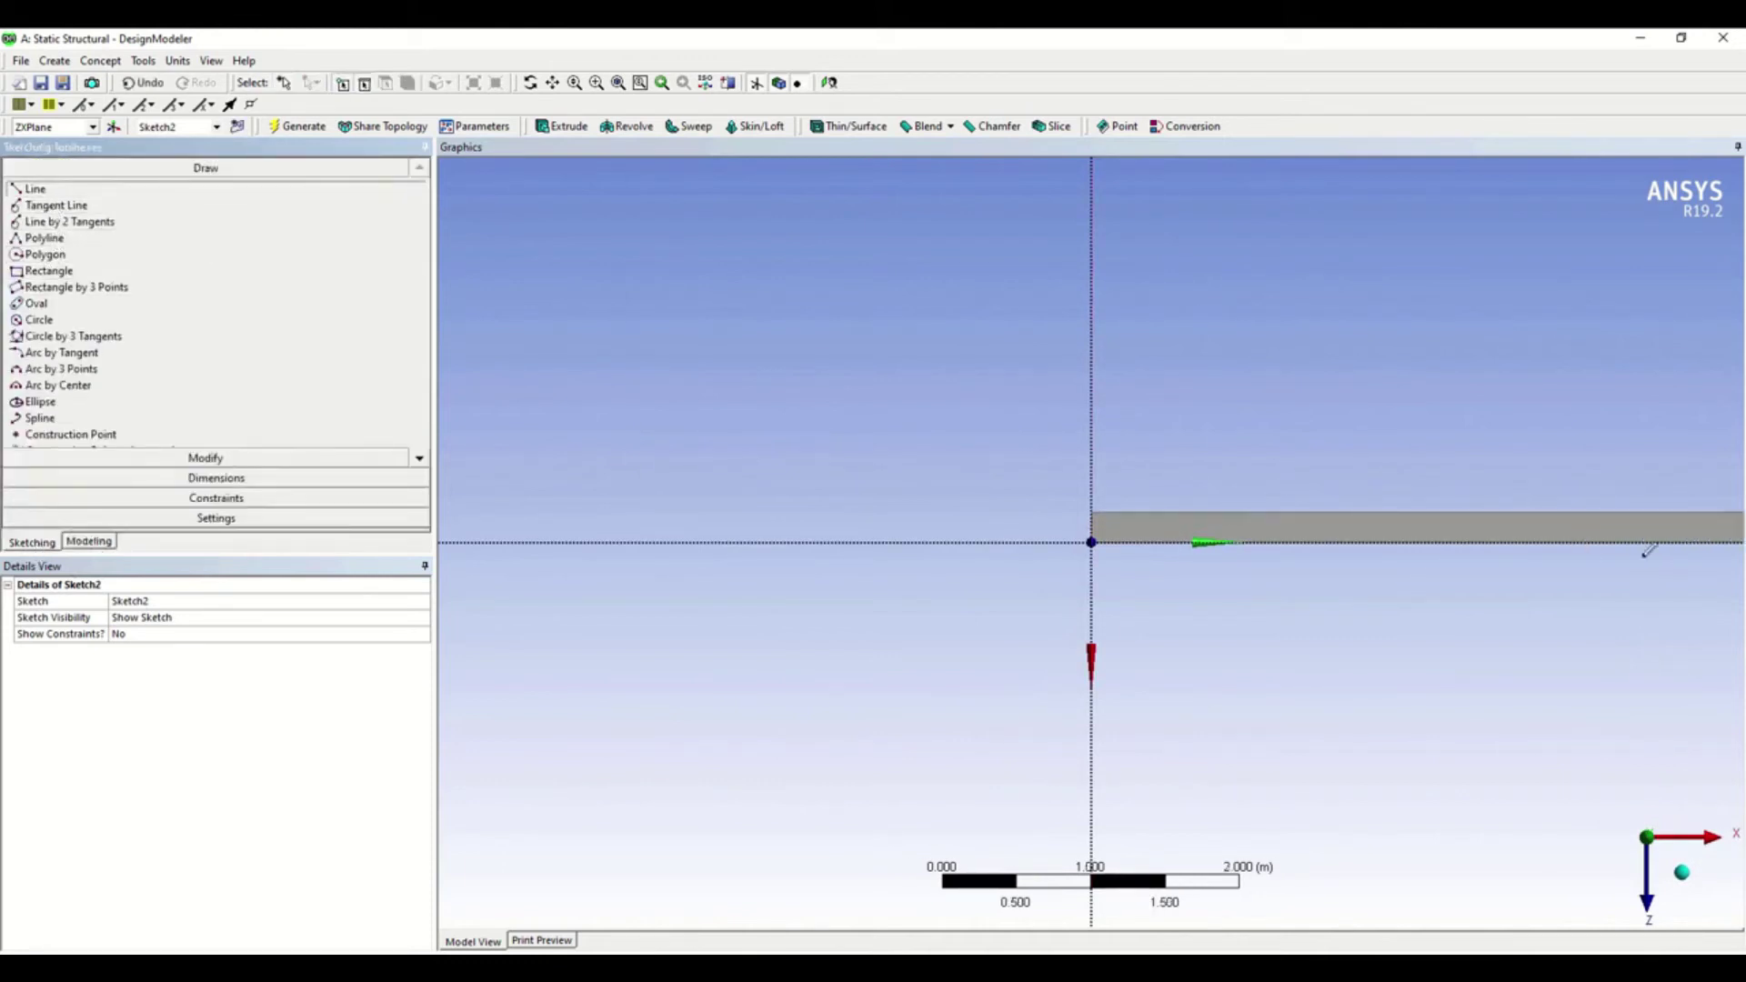
scroll(1225, 637, up, 3)
ctrl+middle_drag(1225, 637, 1086, 652)
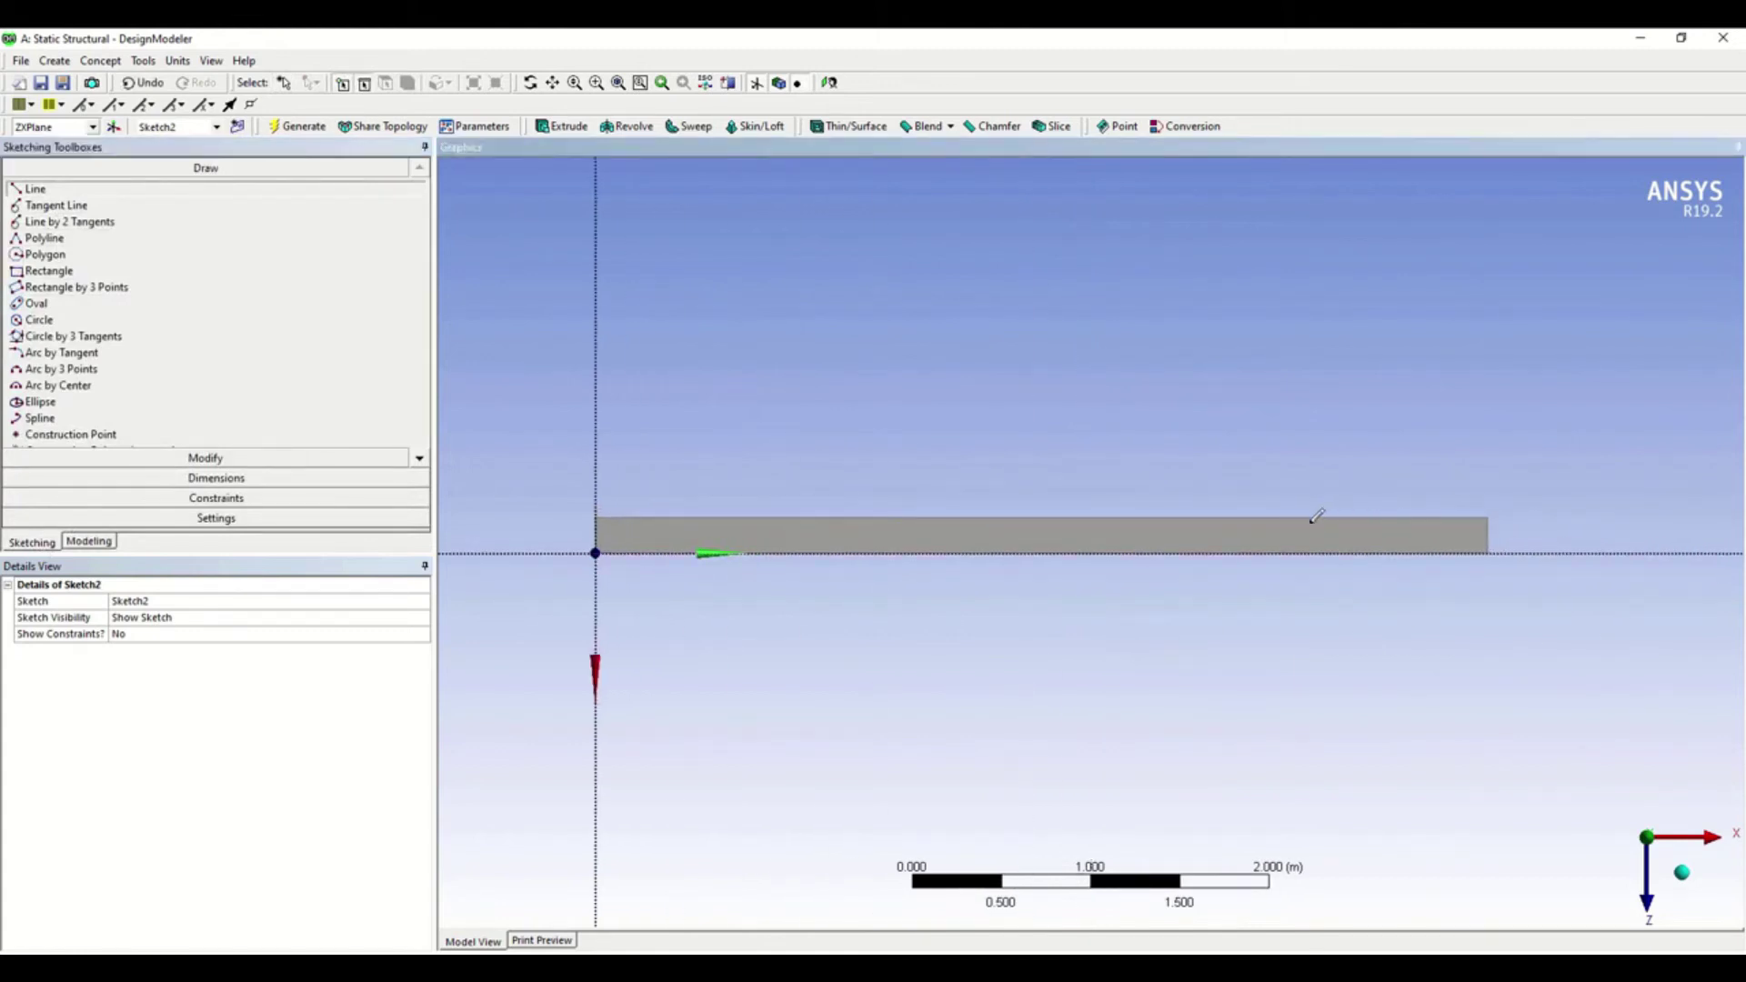
click(1312, 521)
click(1312, 552)
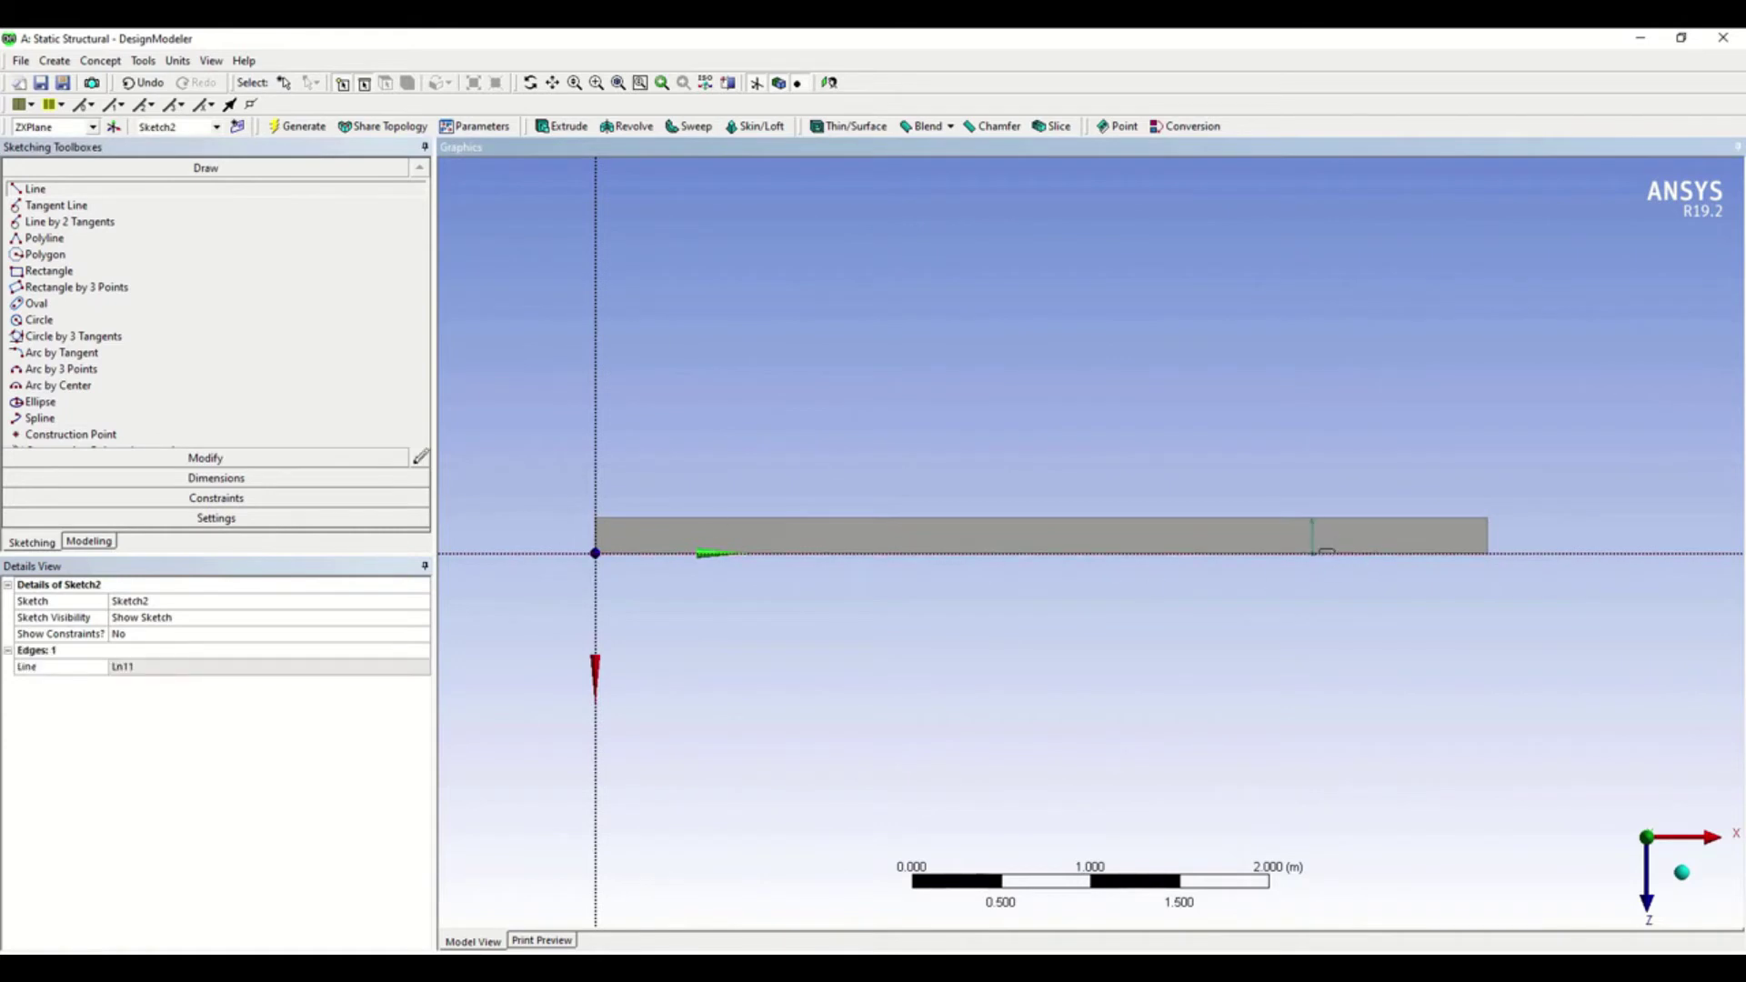
click(218, 478)
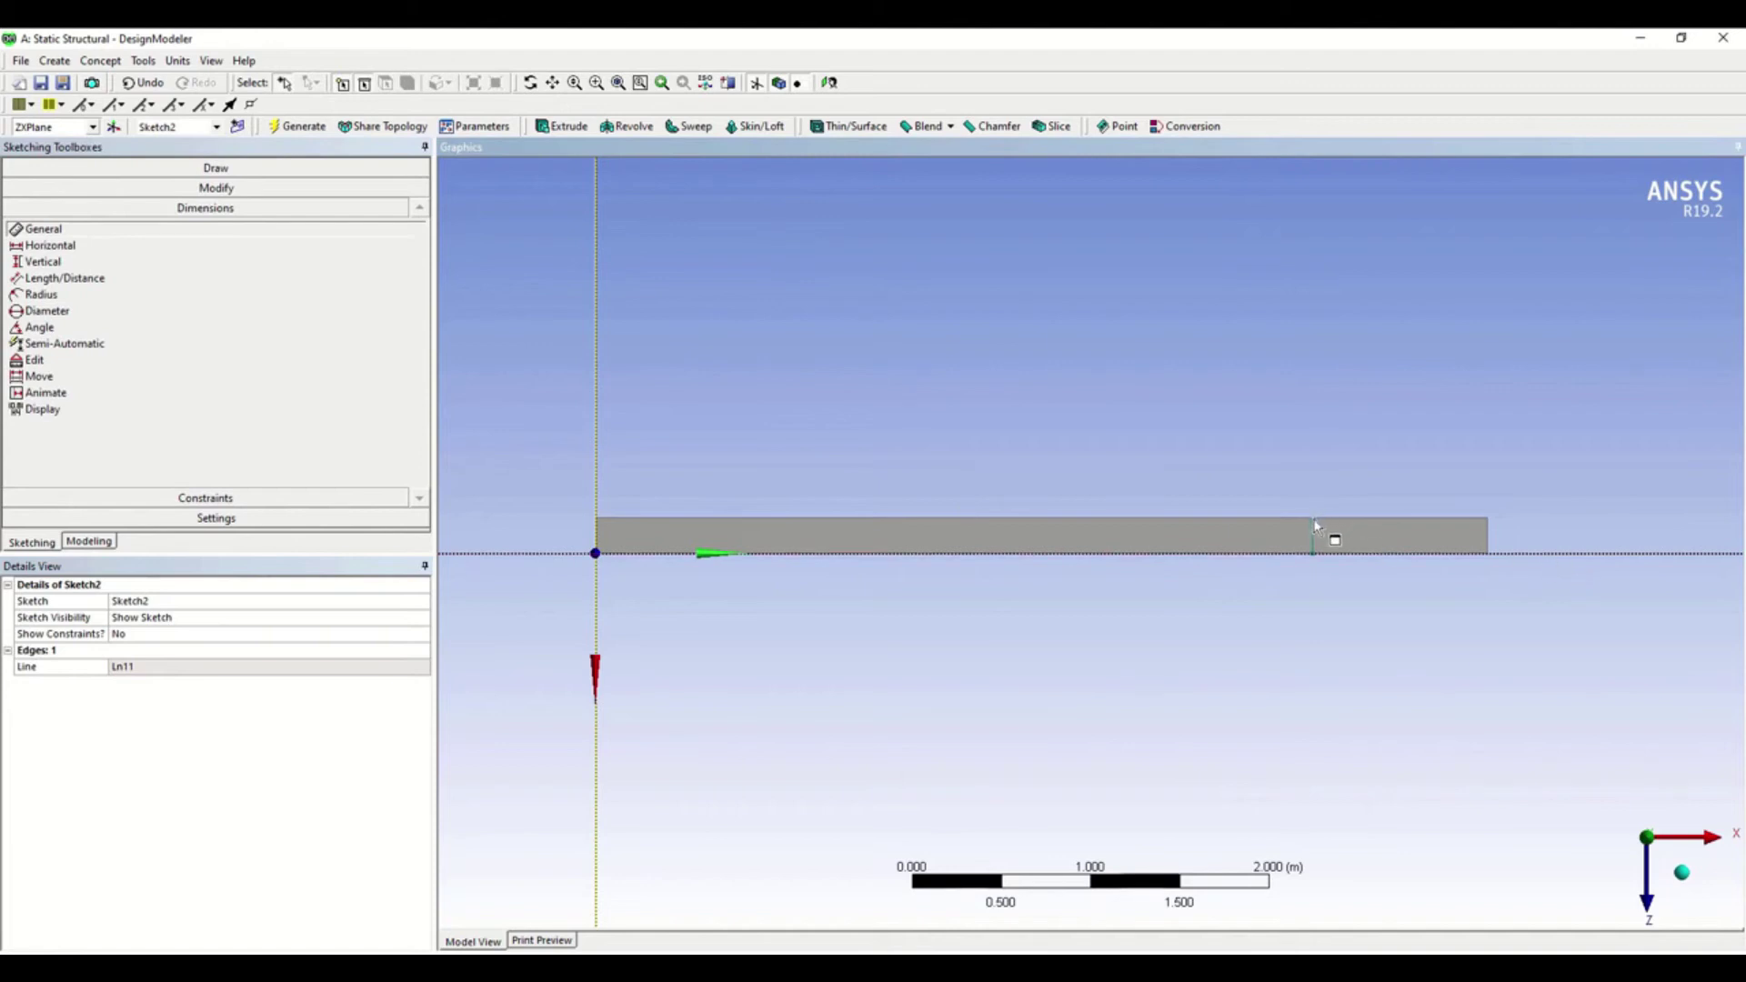
Add a horizontal dimension V2 from the Y axis to the dividing line and set it to 4 m.
click(1285, 462)
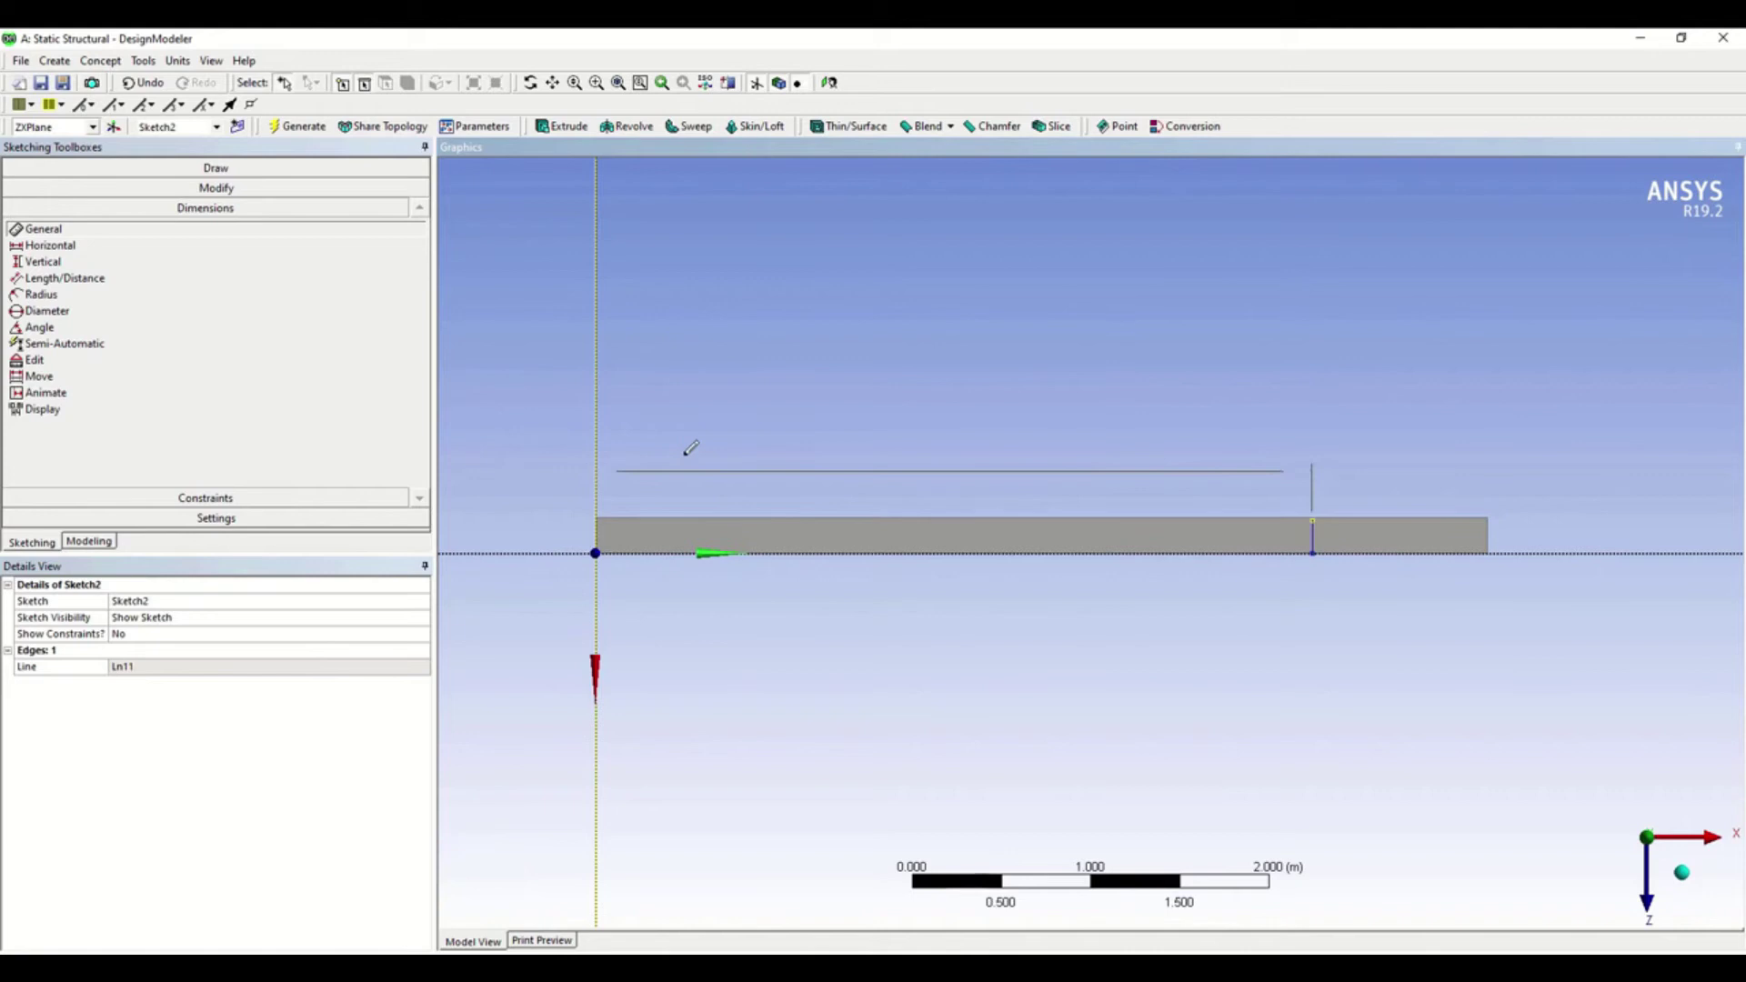
click(690, 492)
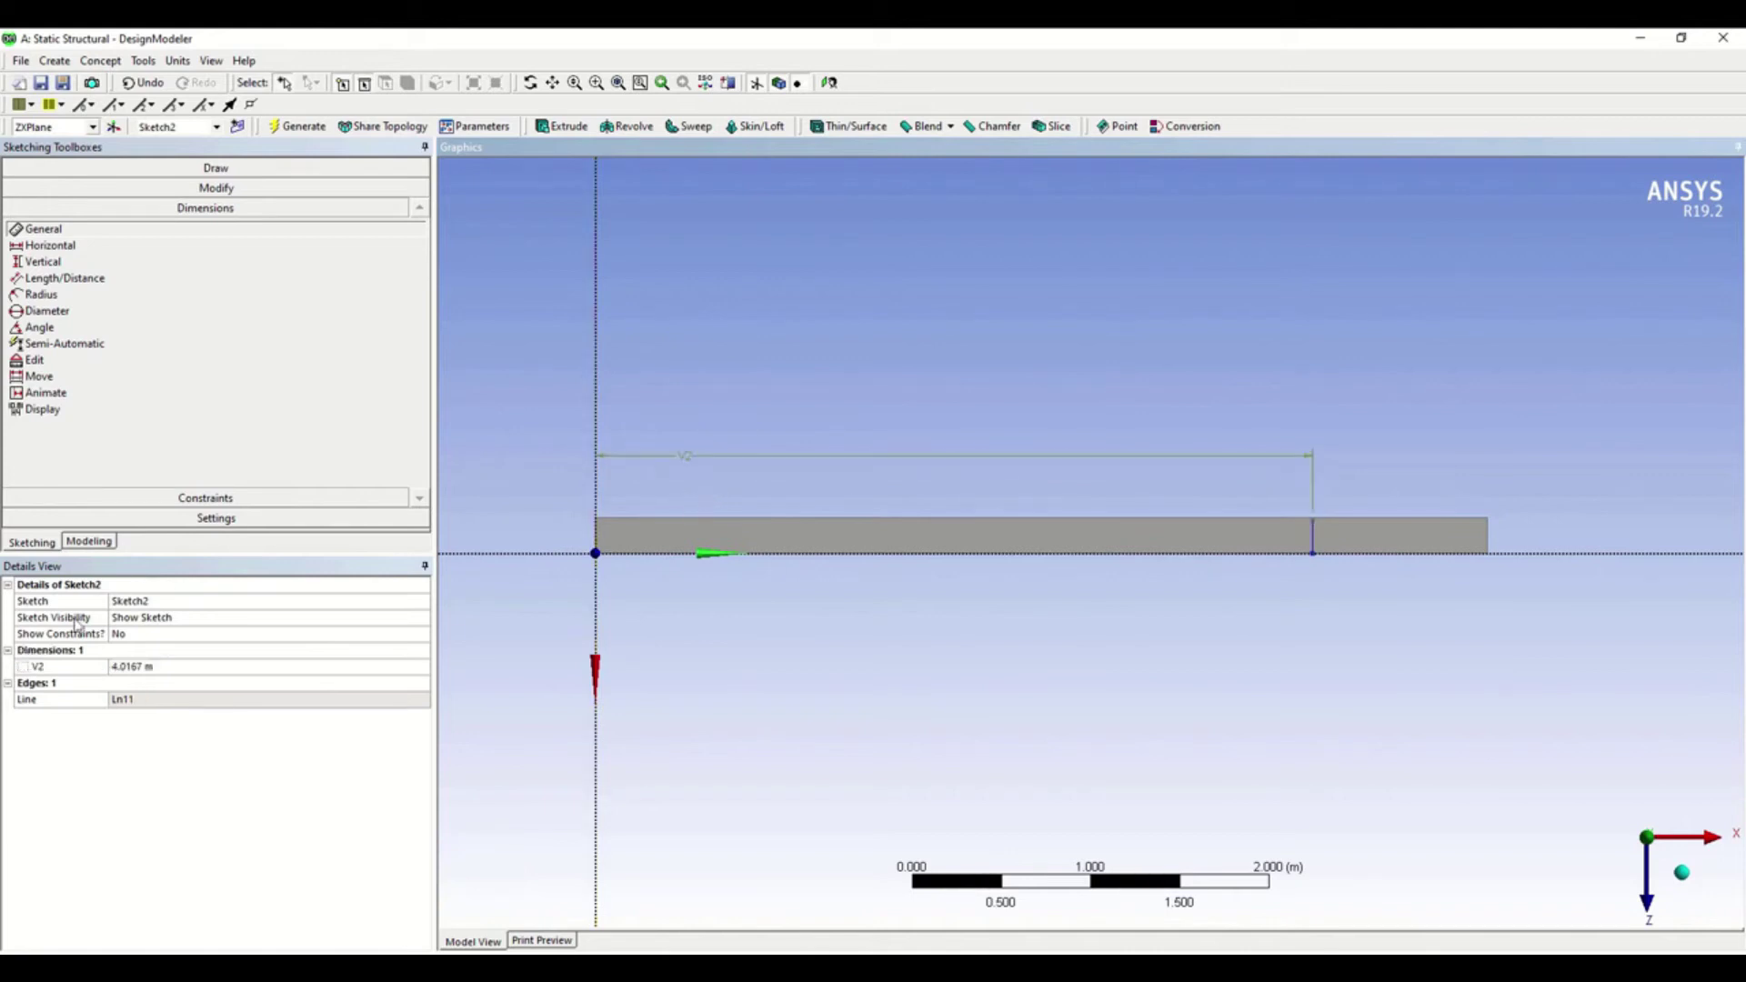
click(124, 668)
text(4)
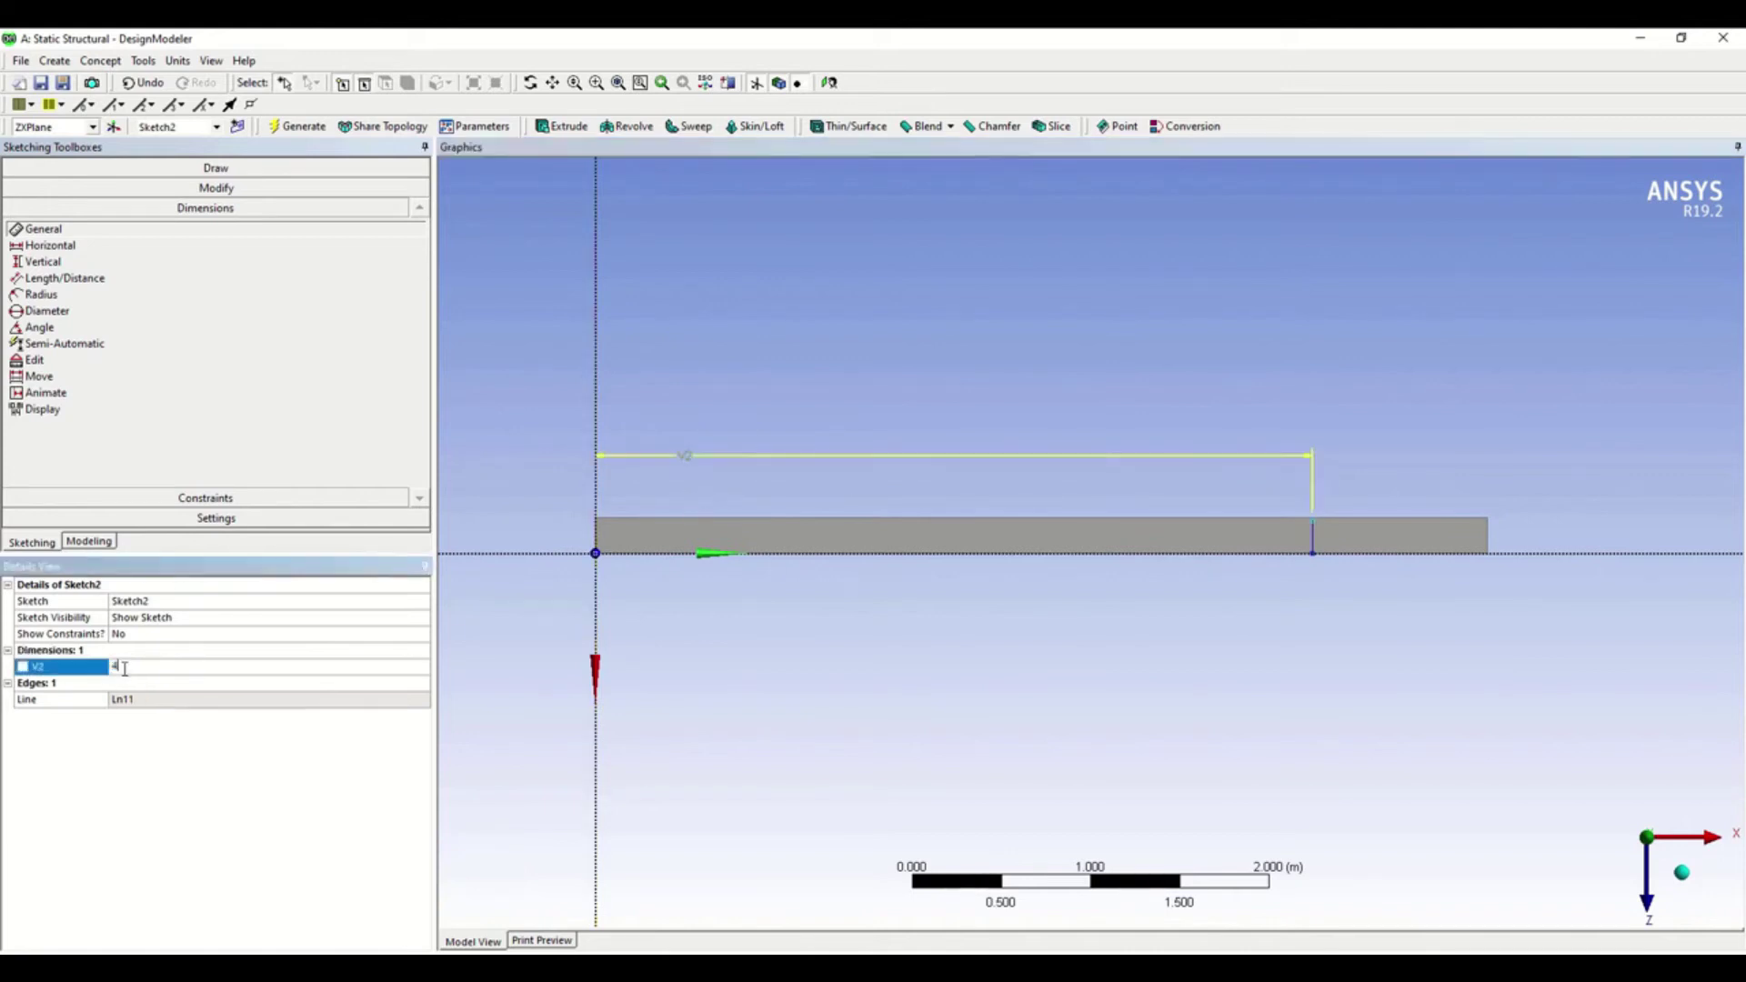
key(Return)
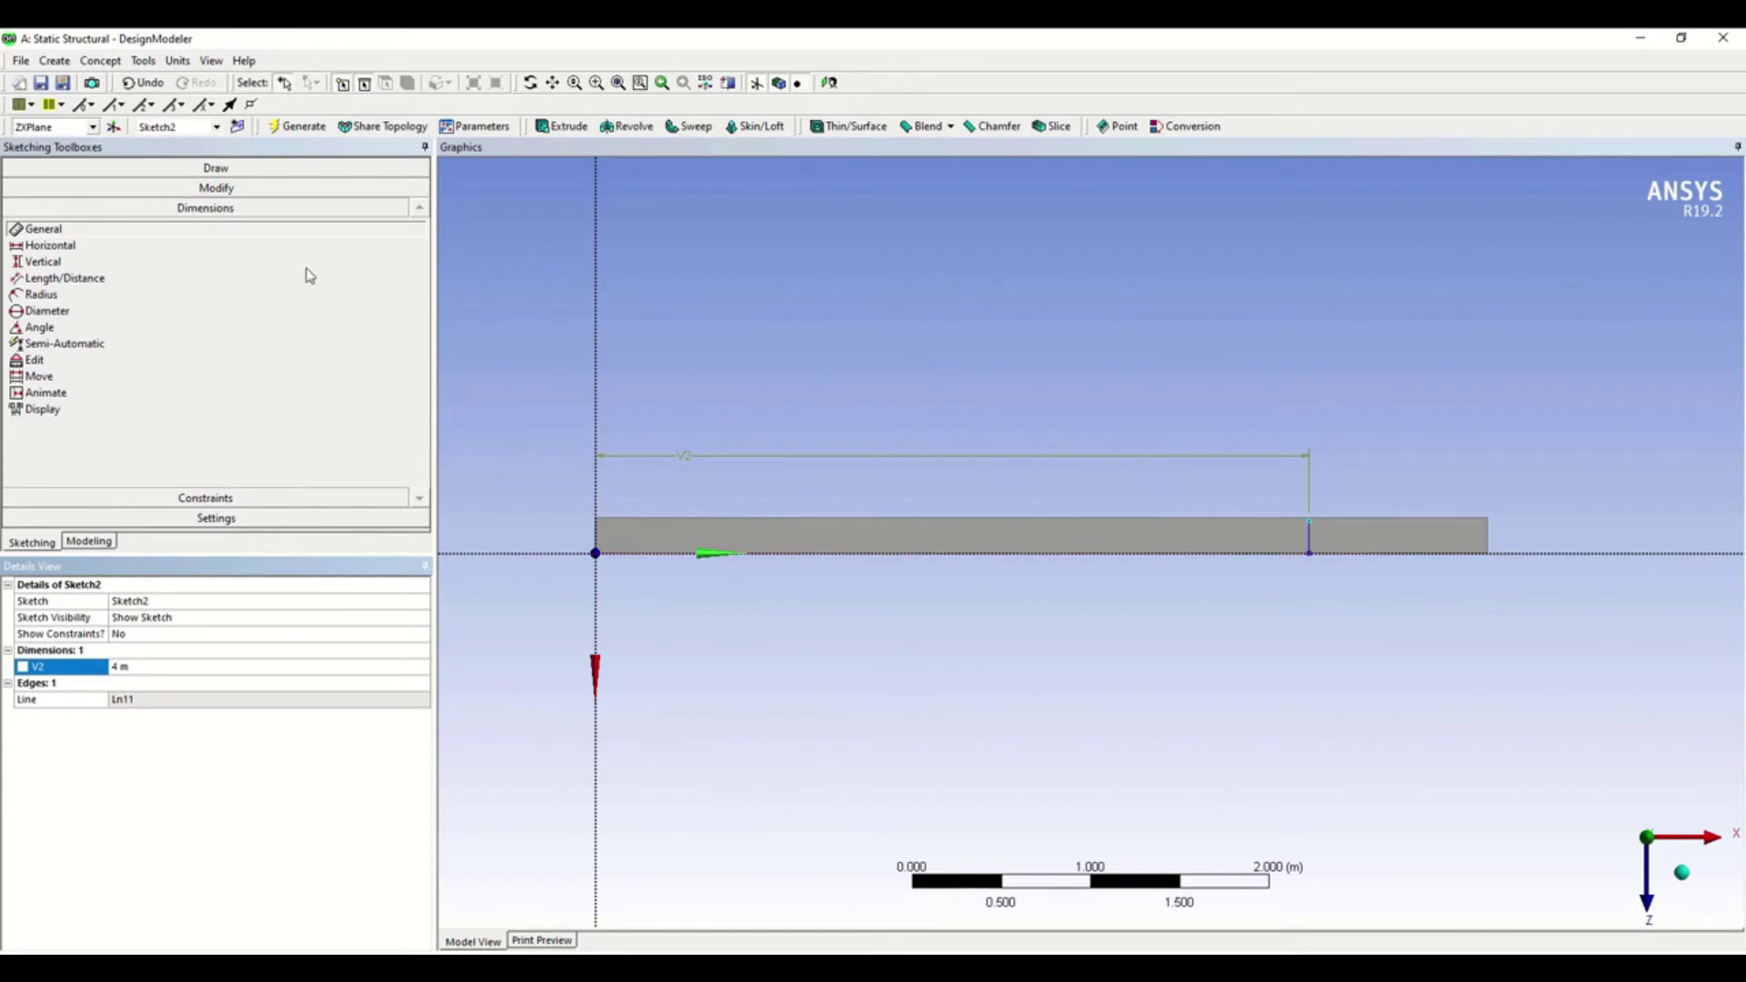
click(143, 61)
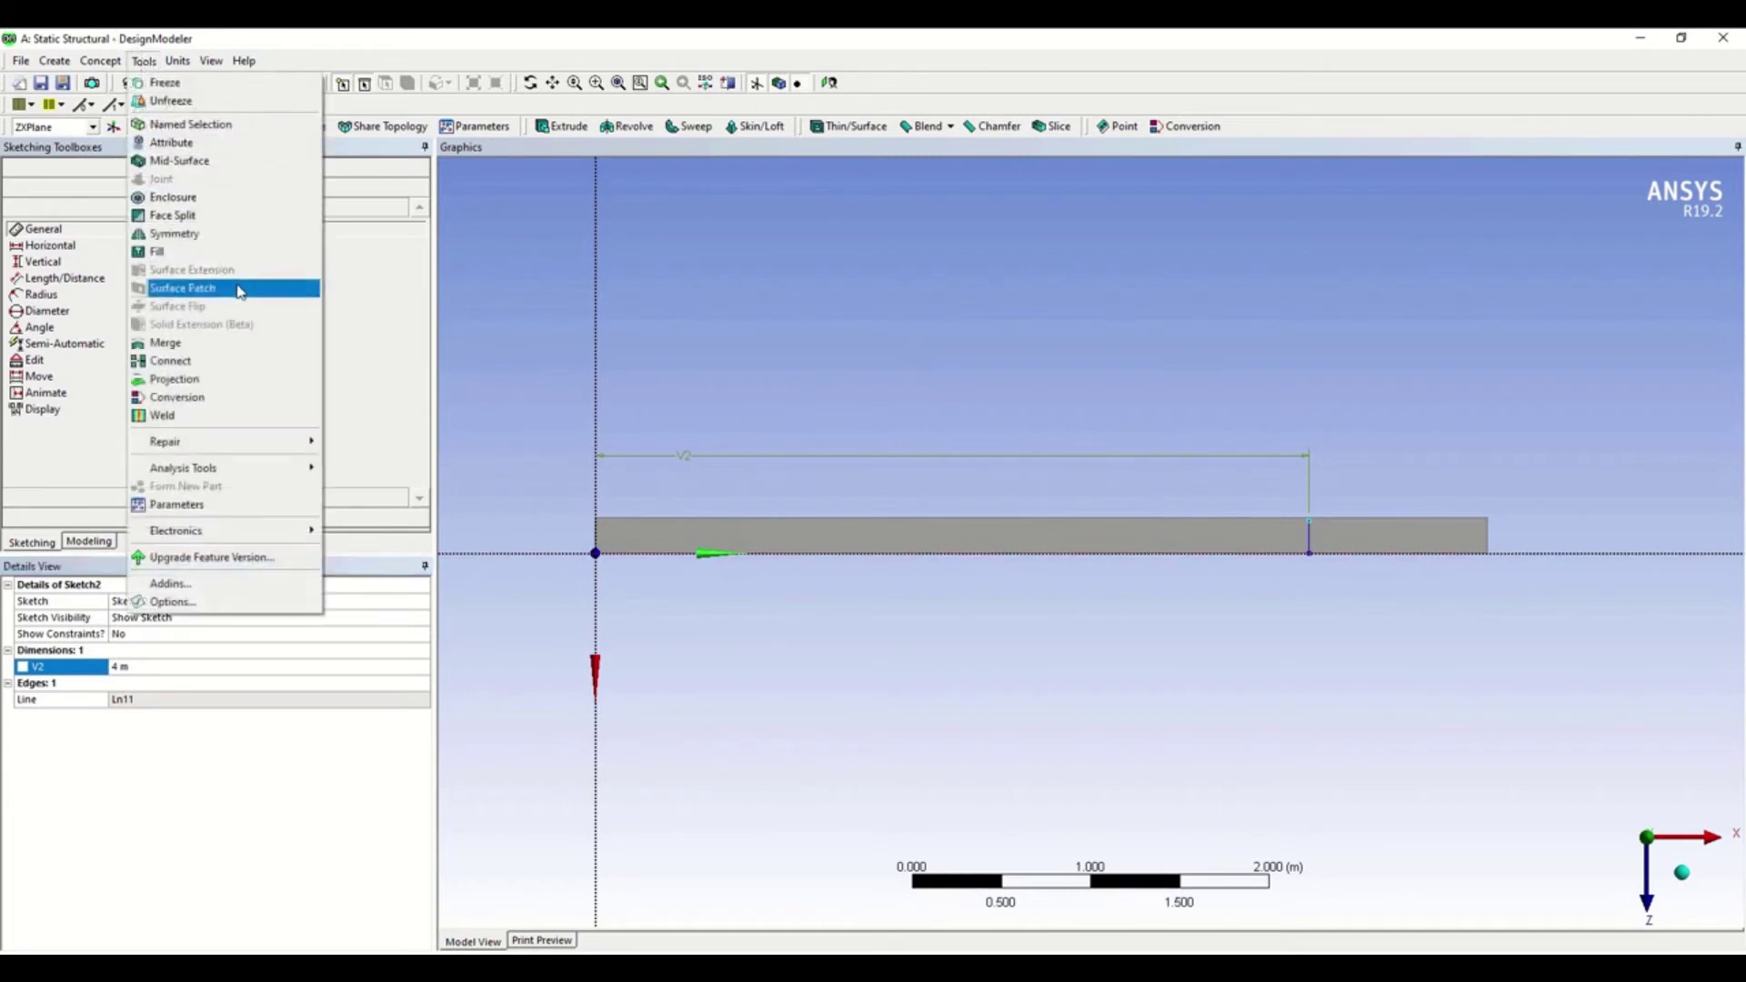
Create a FaceSplit1 feature from the Tools menu.
click(211, 215)
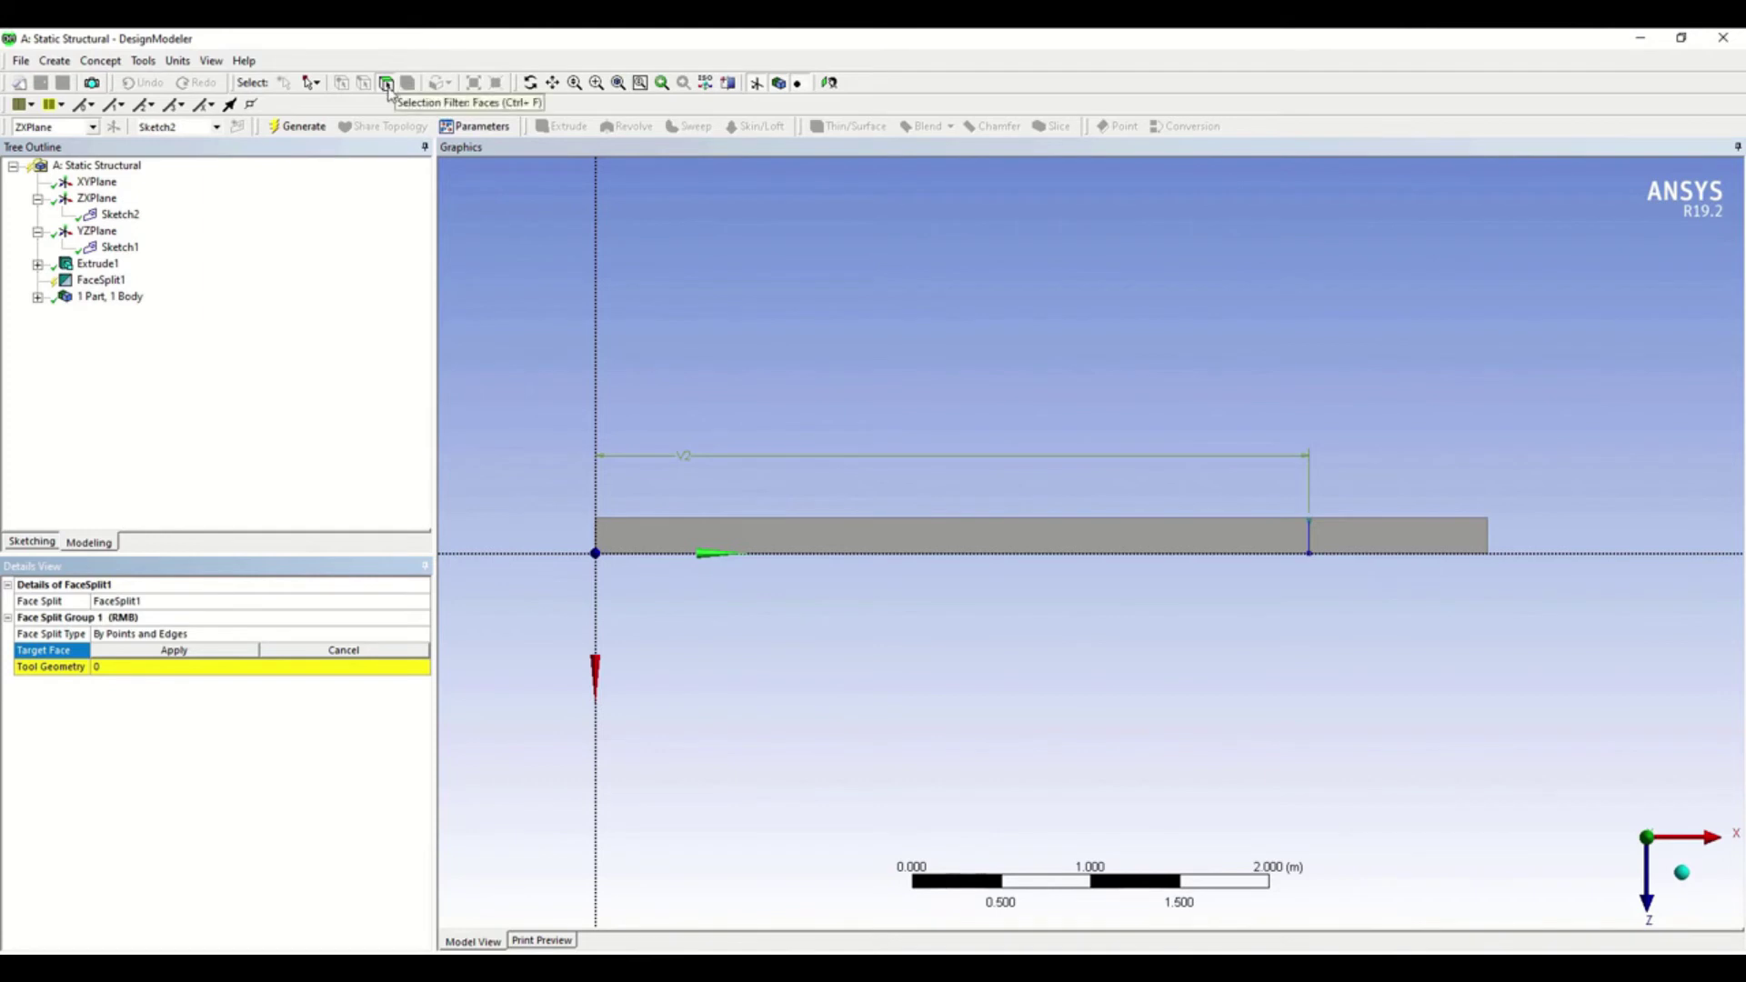
Target the bar face, use the 4 m sketch line as tool geometry, and generate FaceSplit1.
click(844, 536)
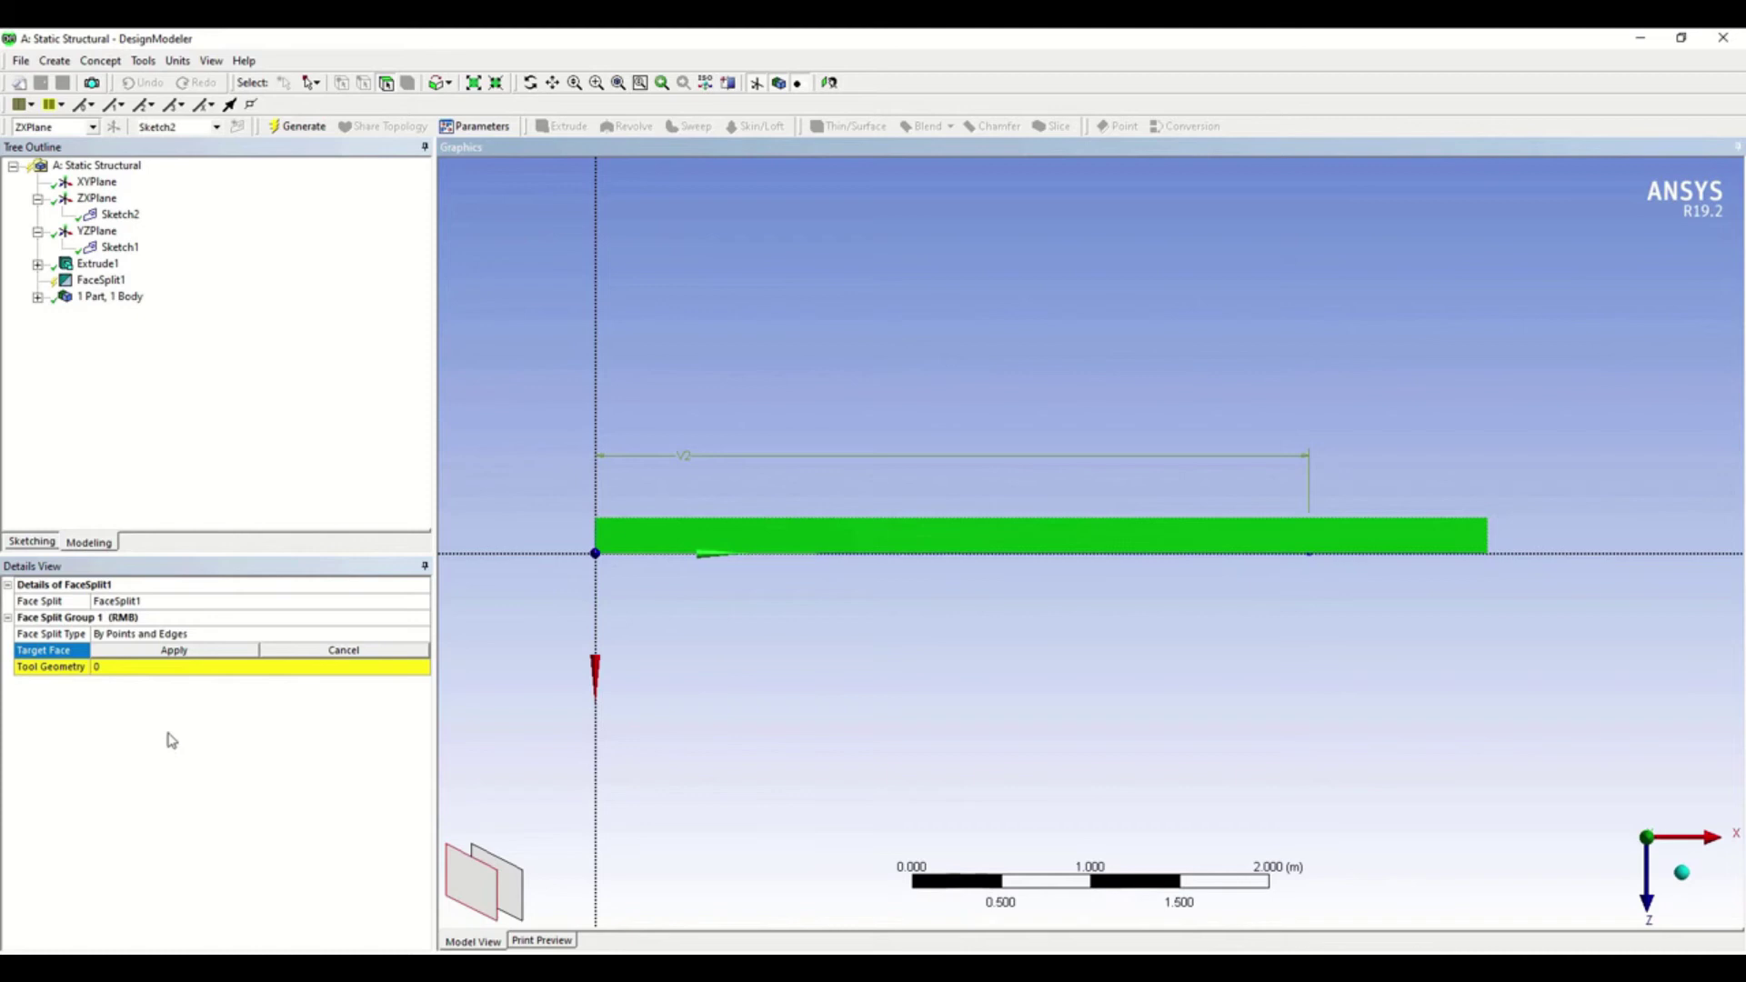
click(194, 653)
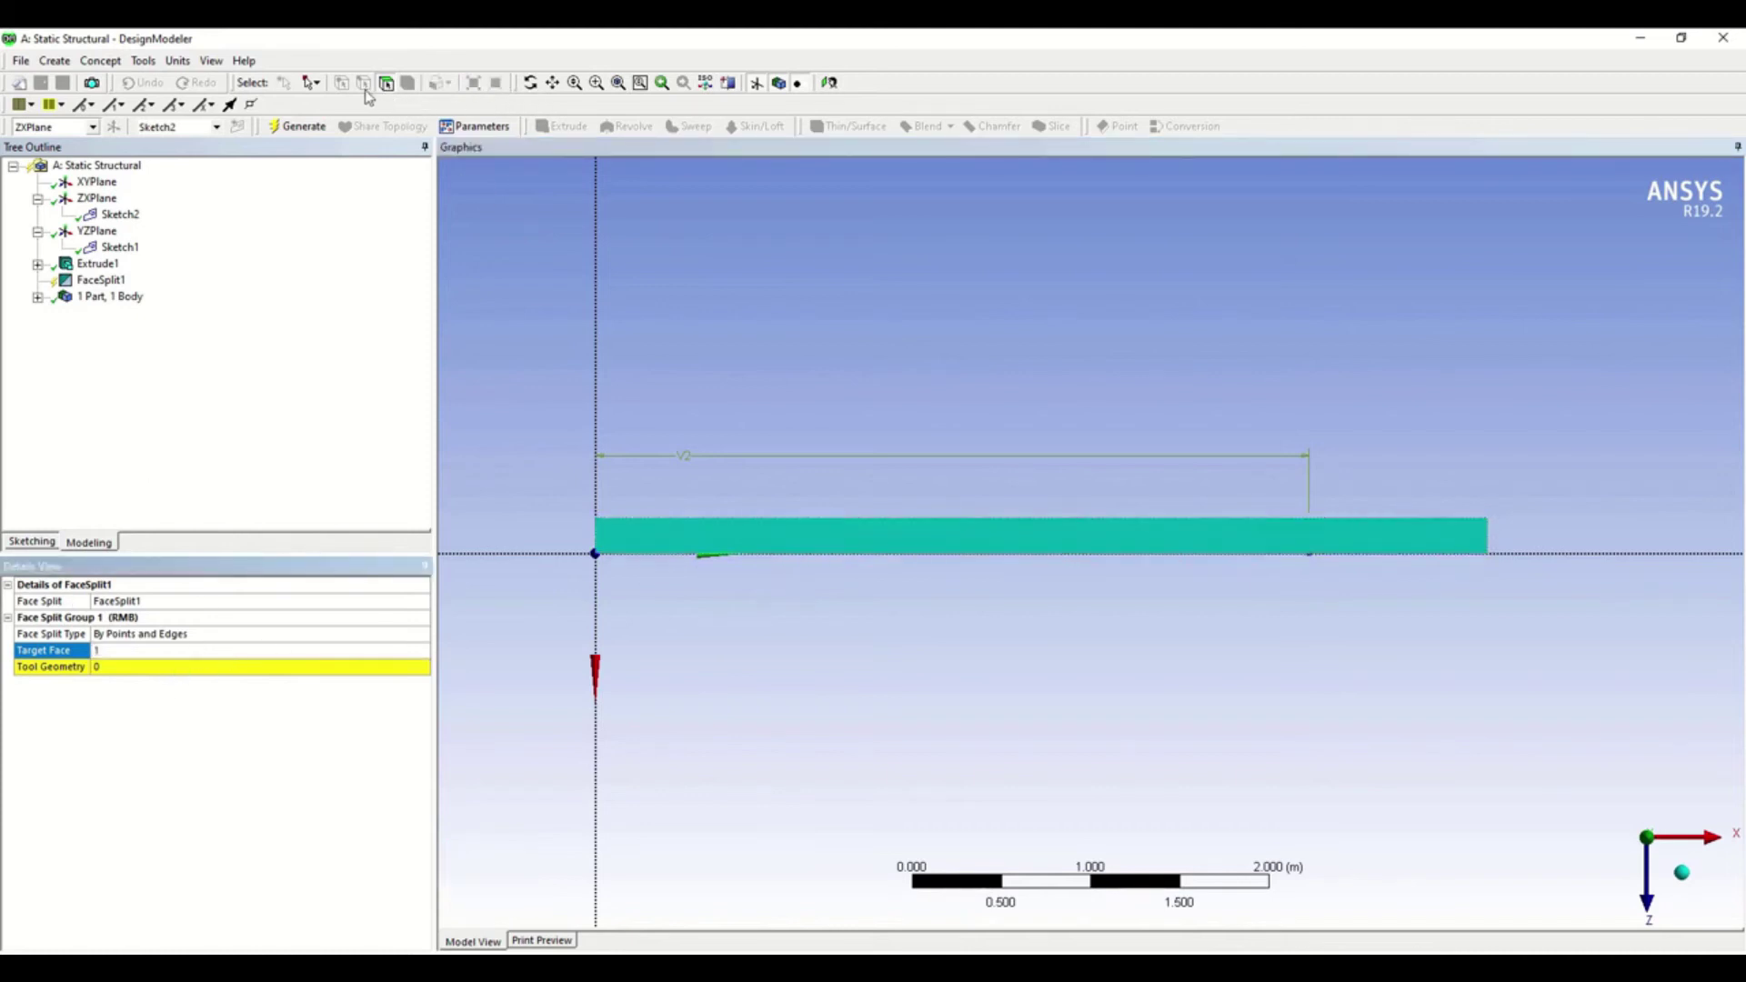
click(116, 667)
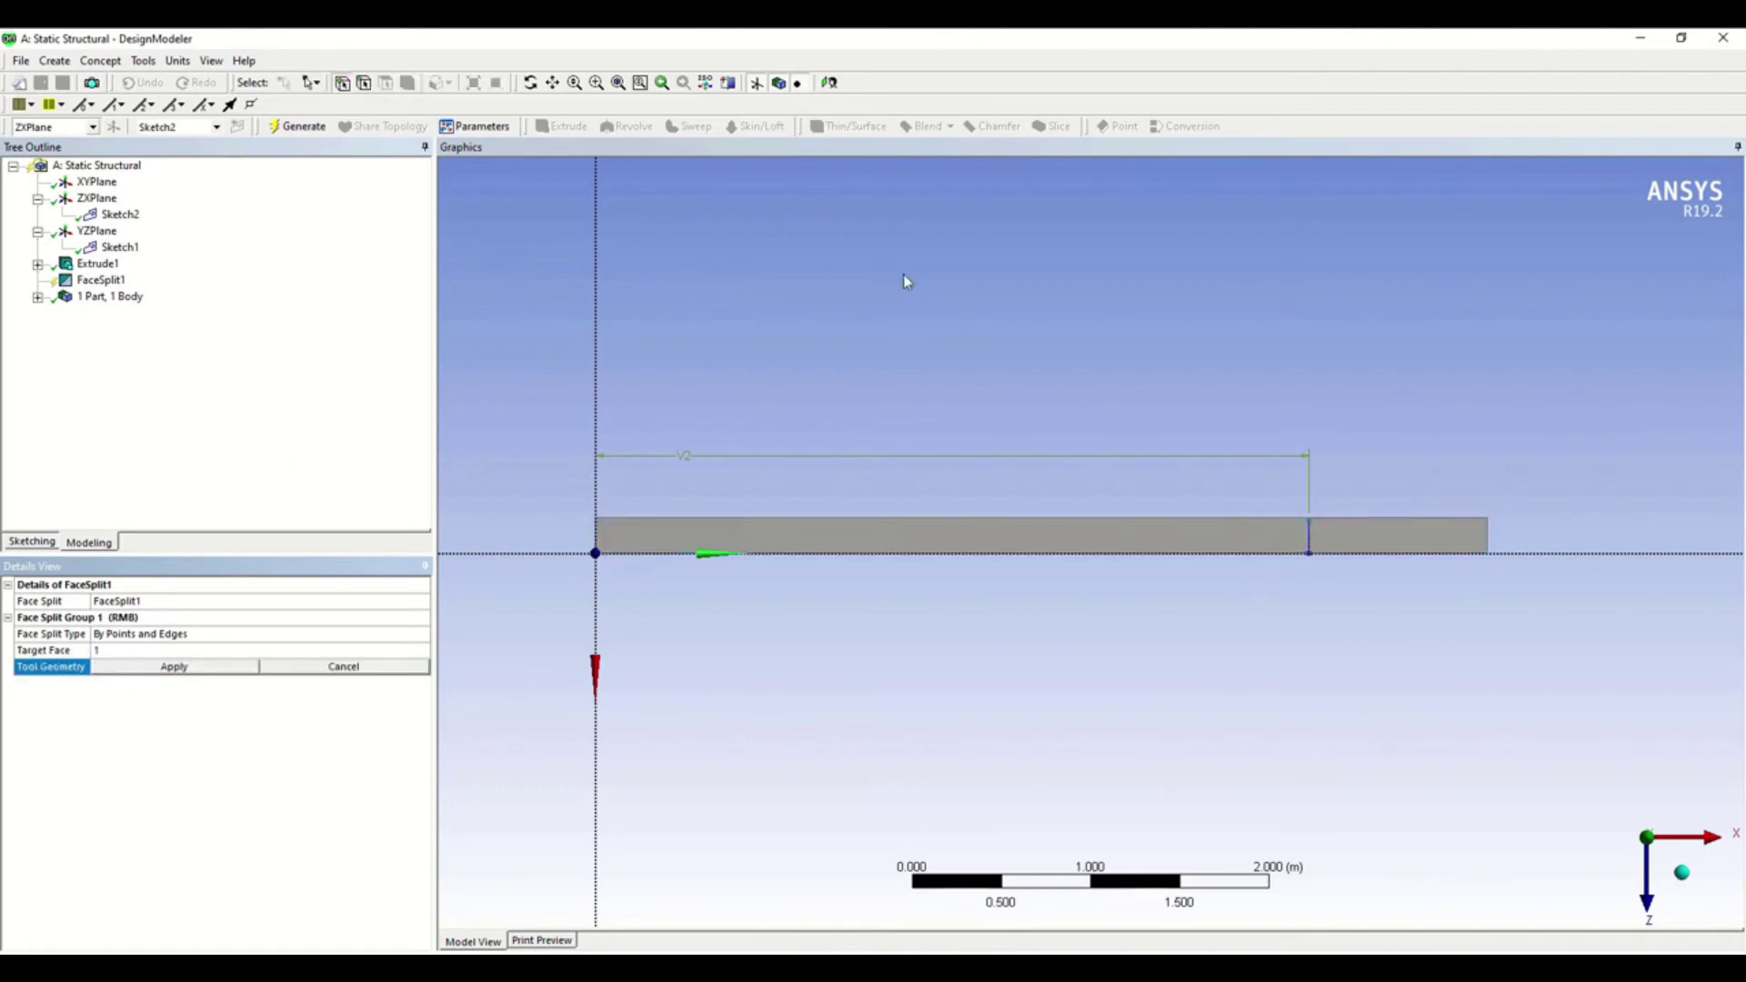
click(364, 83)
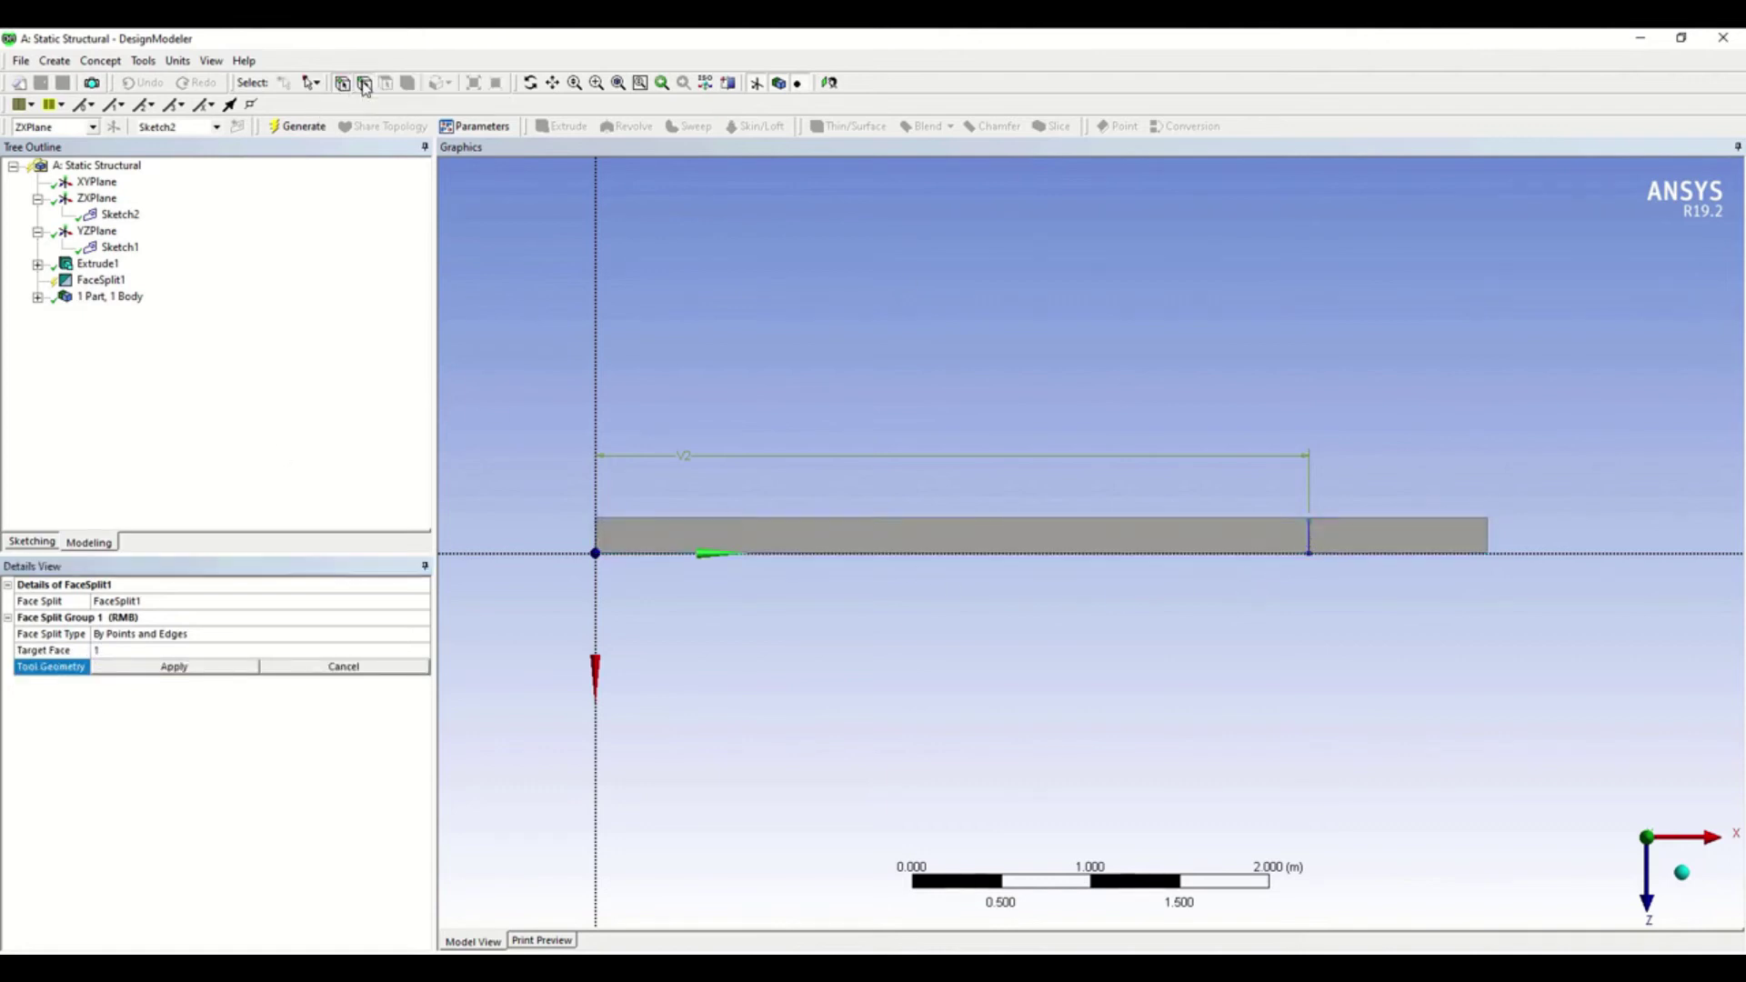
click(1312, 549)
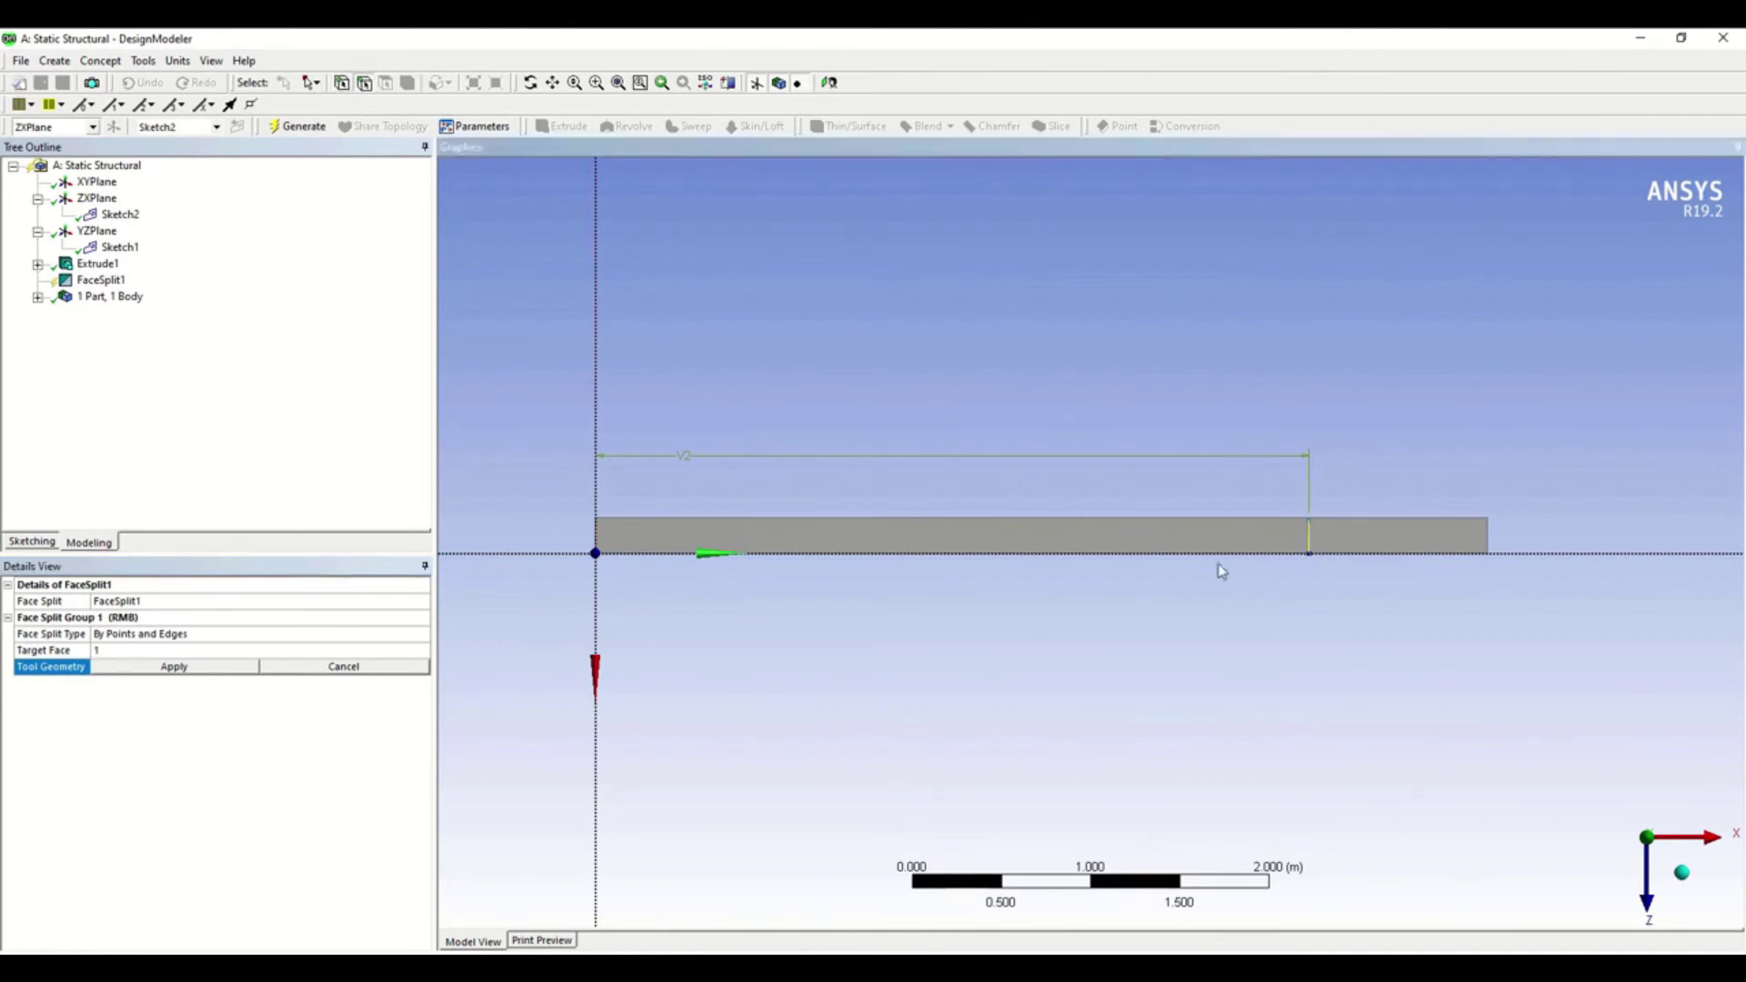
click(201, 668)
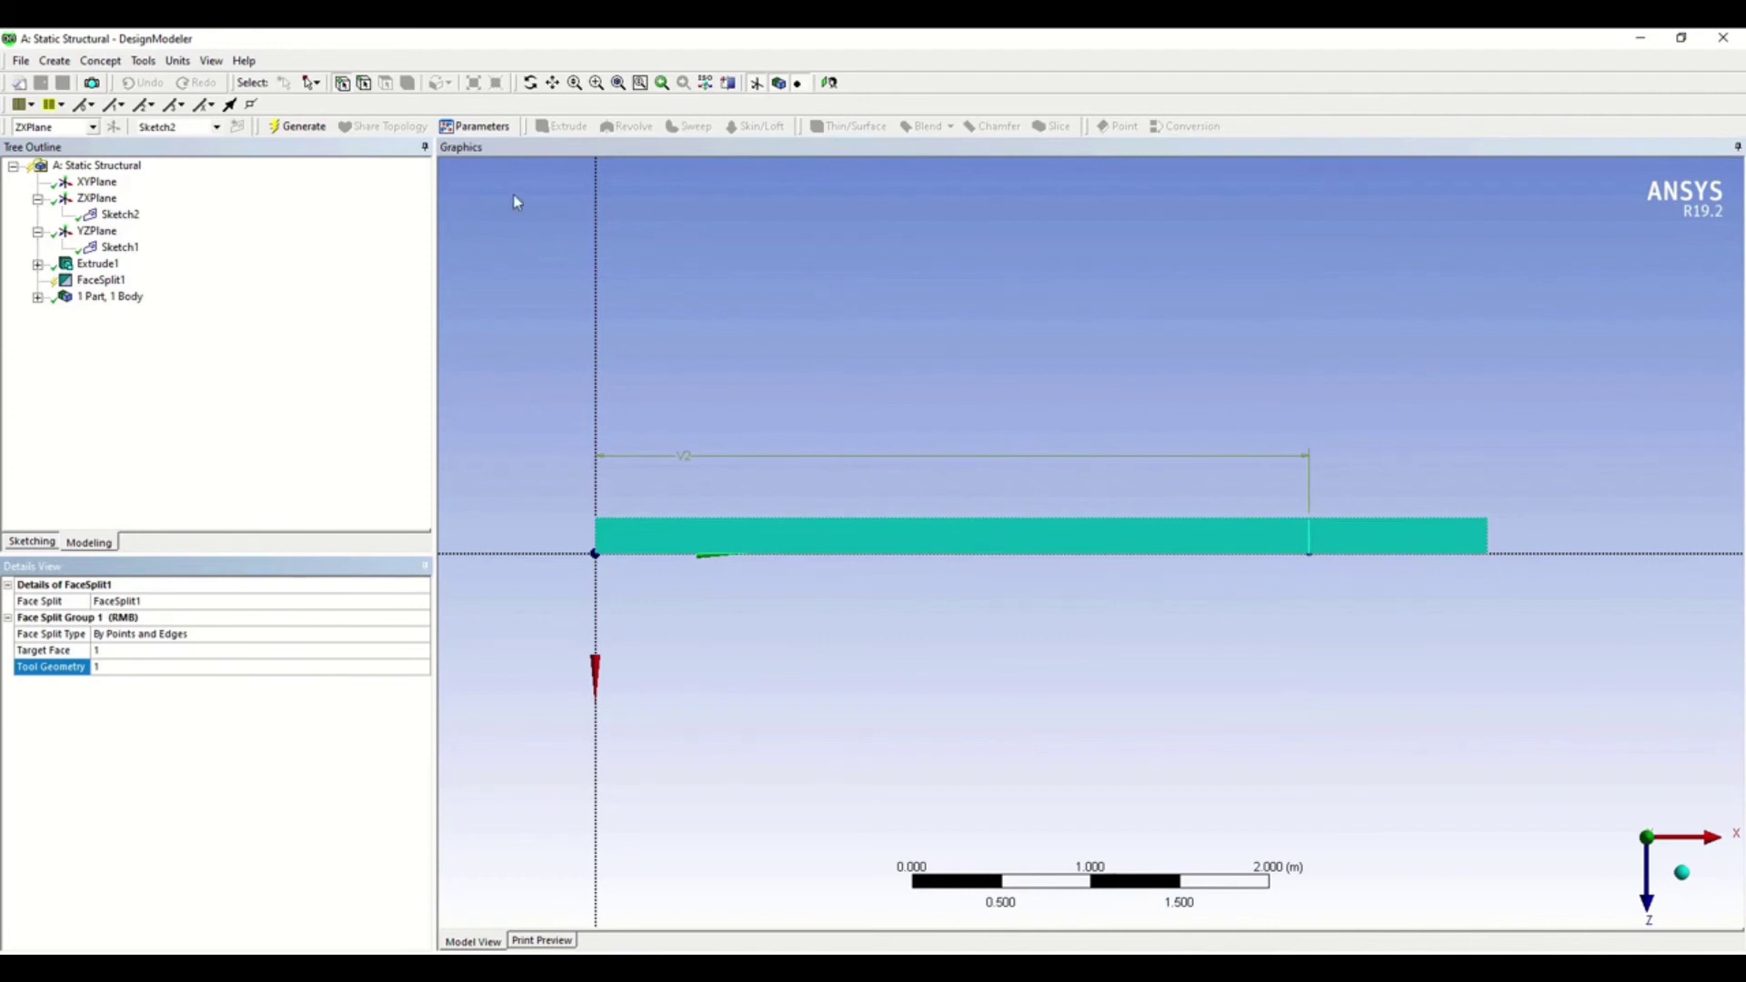
click(301, 129)
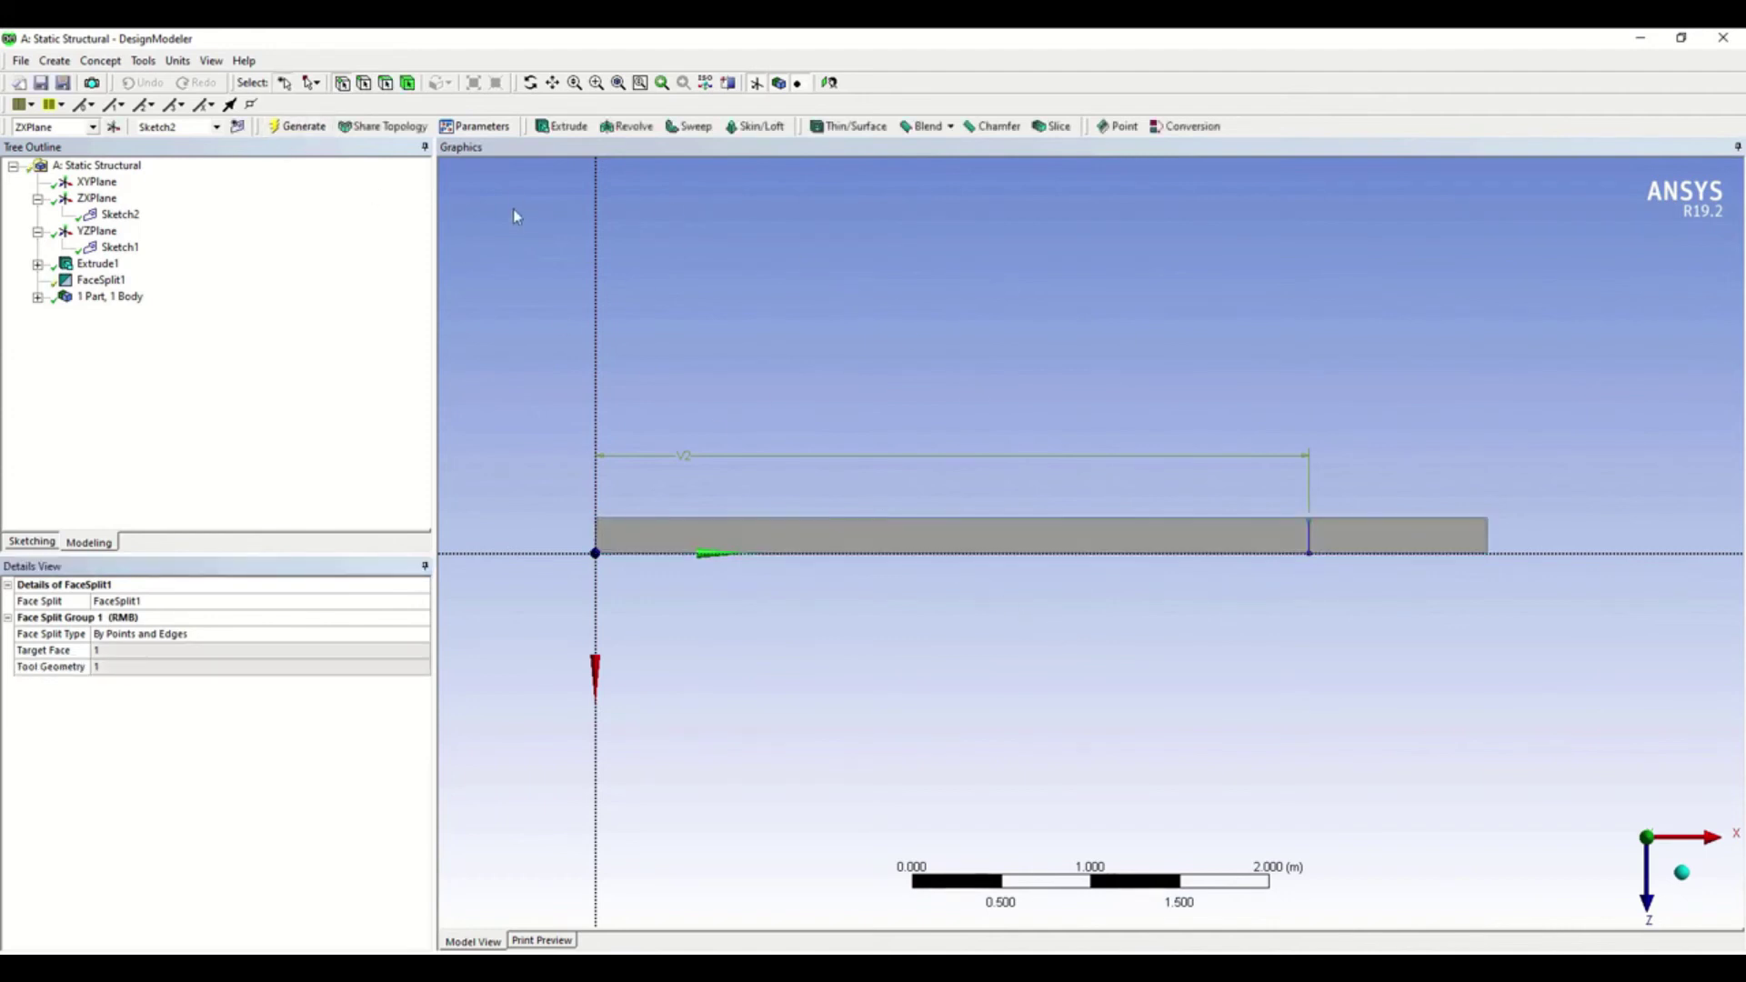
Verify the split faces measure 0.8 m² and 0.2 m², then minimize DesignModeler.
click(935, 540)
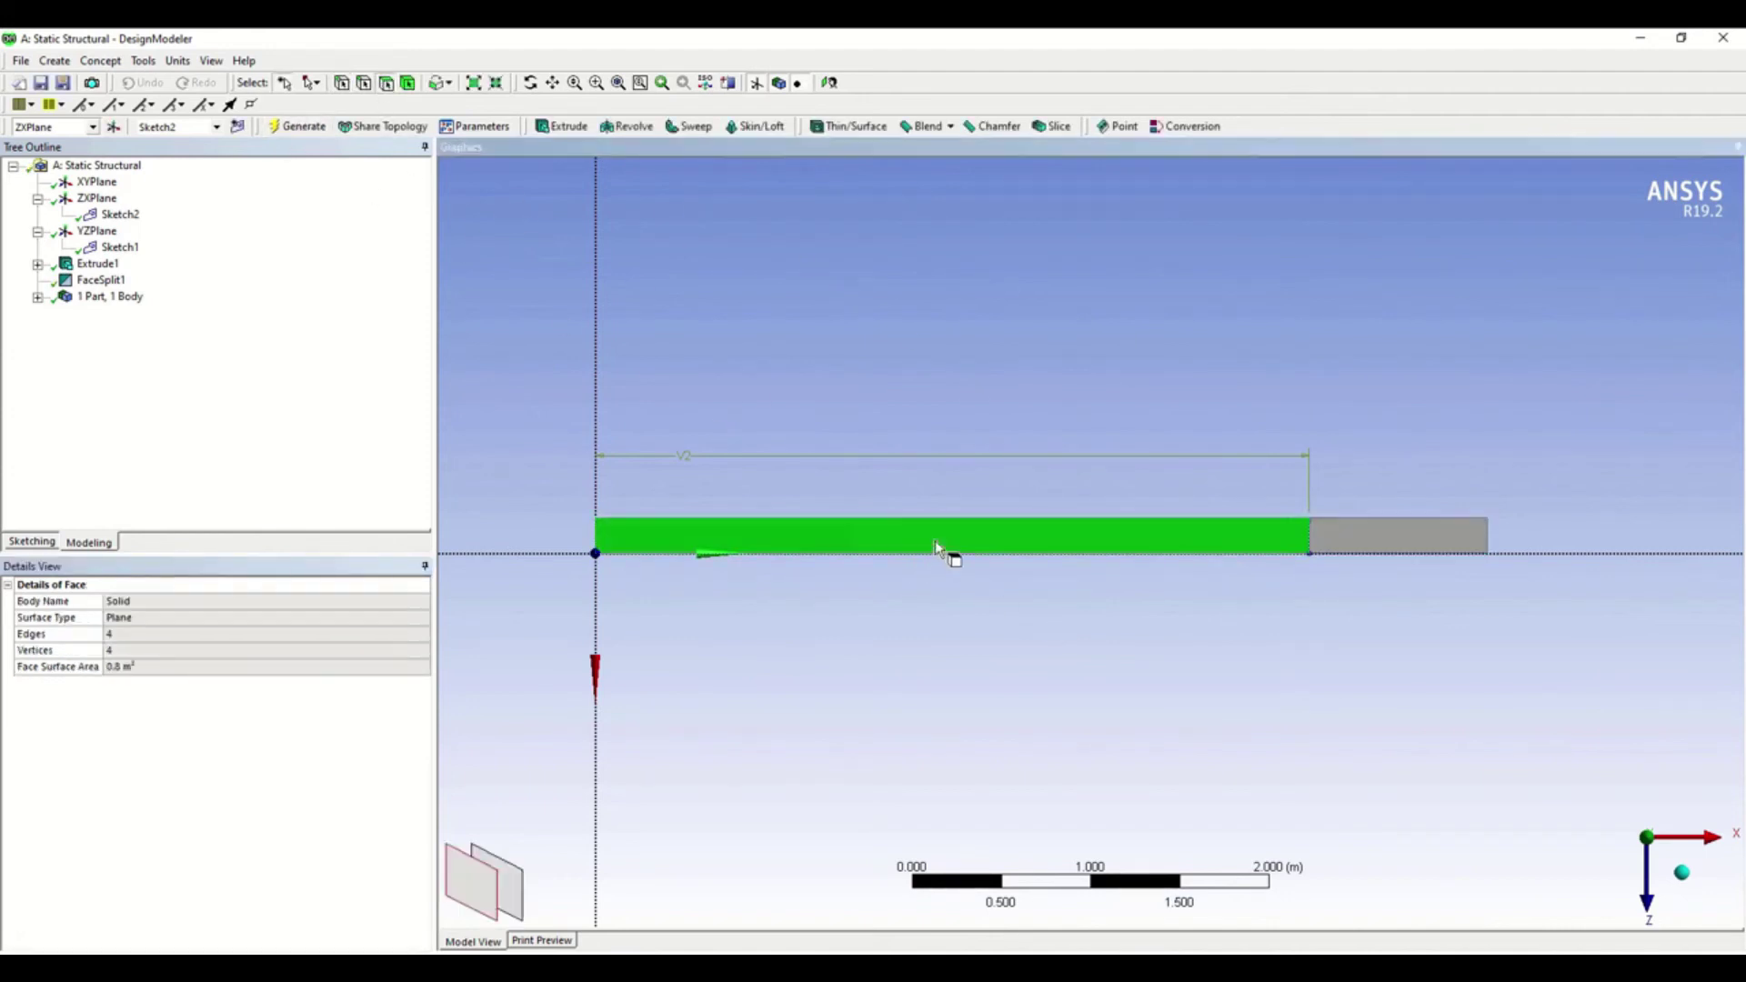
click(1346, 538)
click(1200, 539)
click(1368, 538)
click(1217, 538)
click(1354, 538)
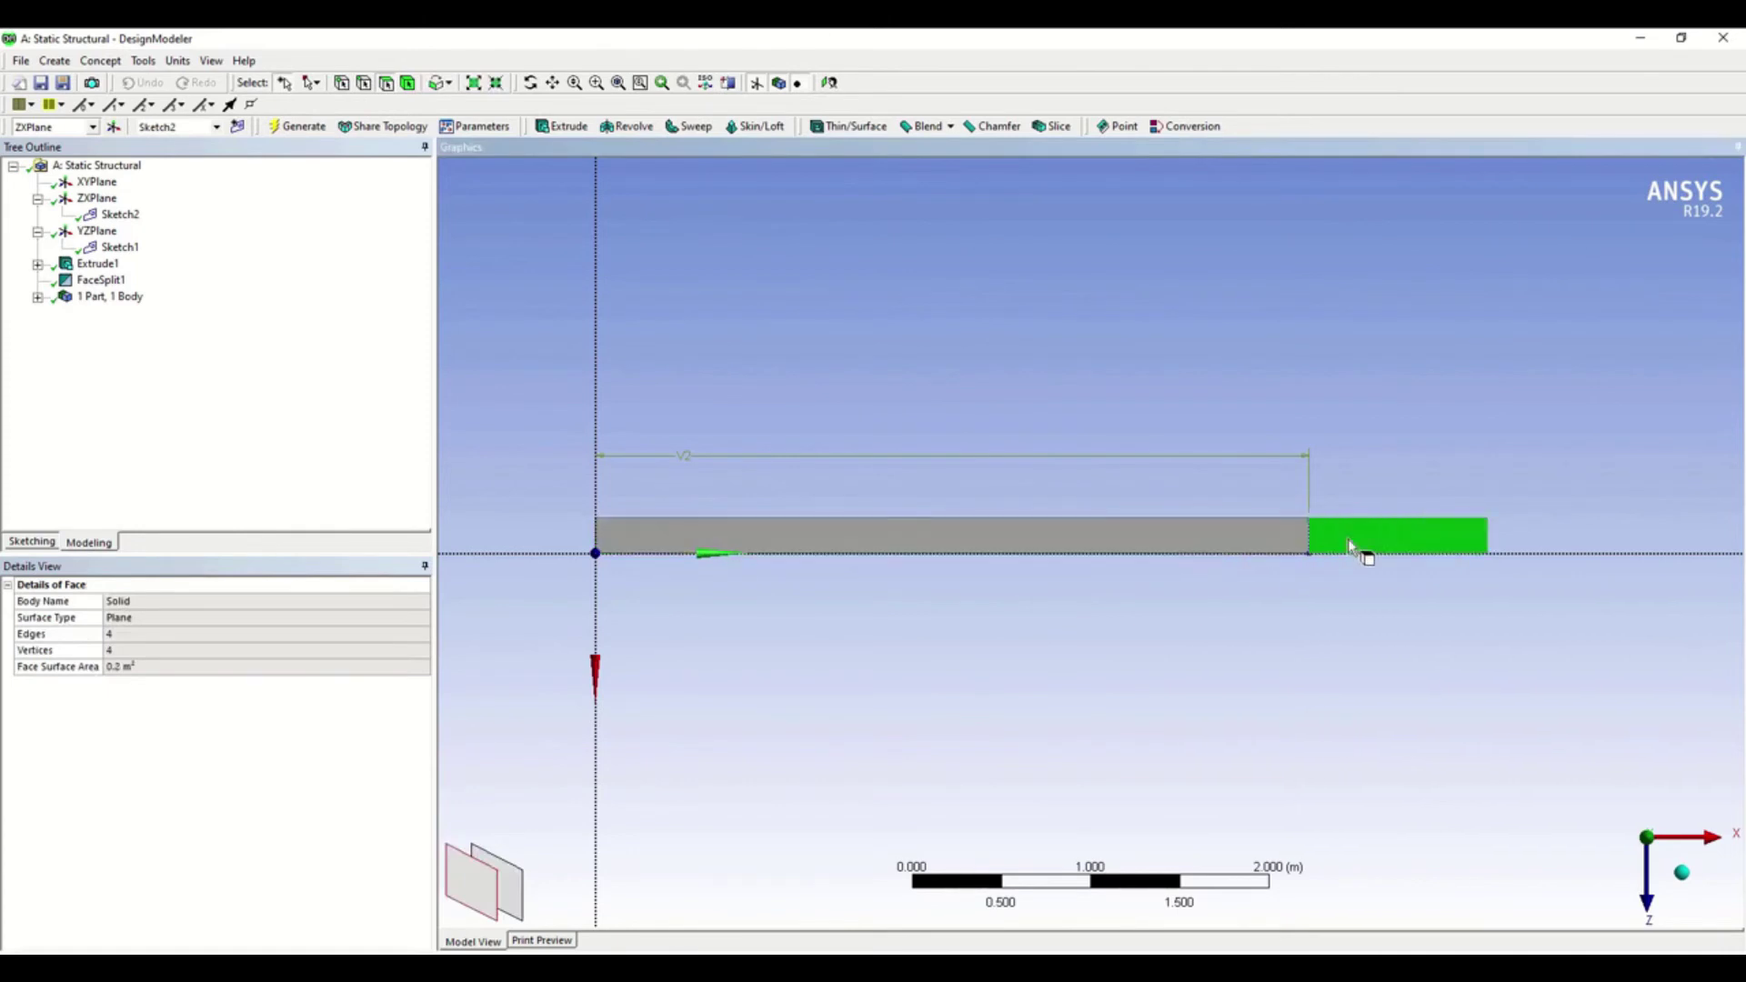
click(1247, 702)
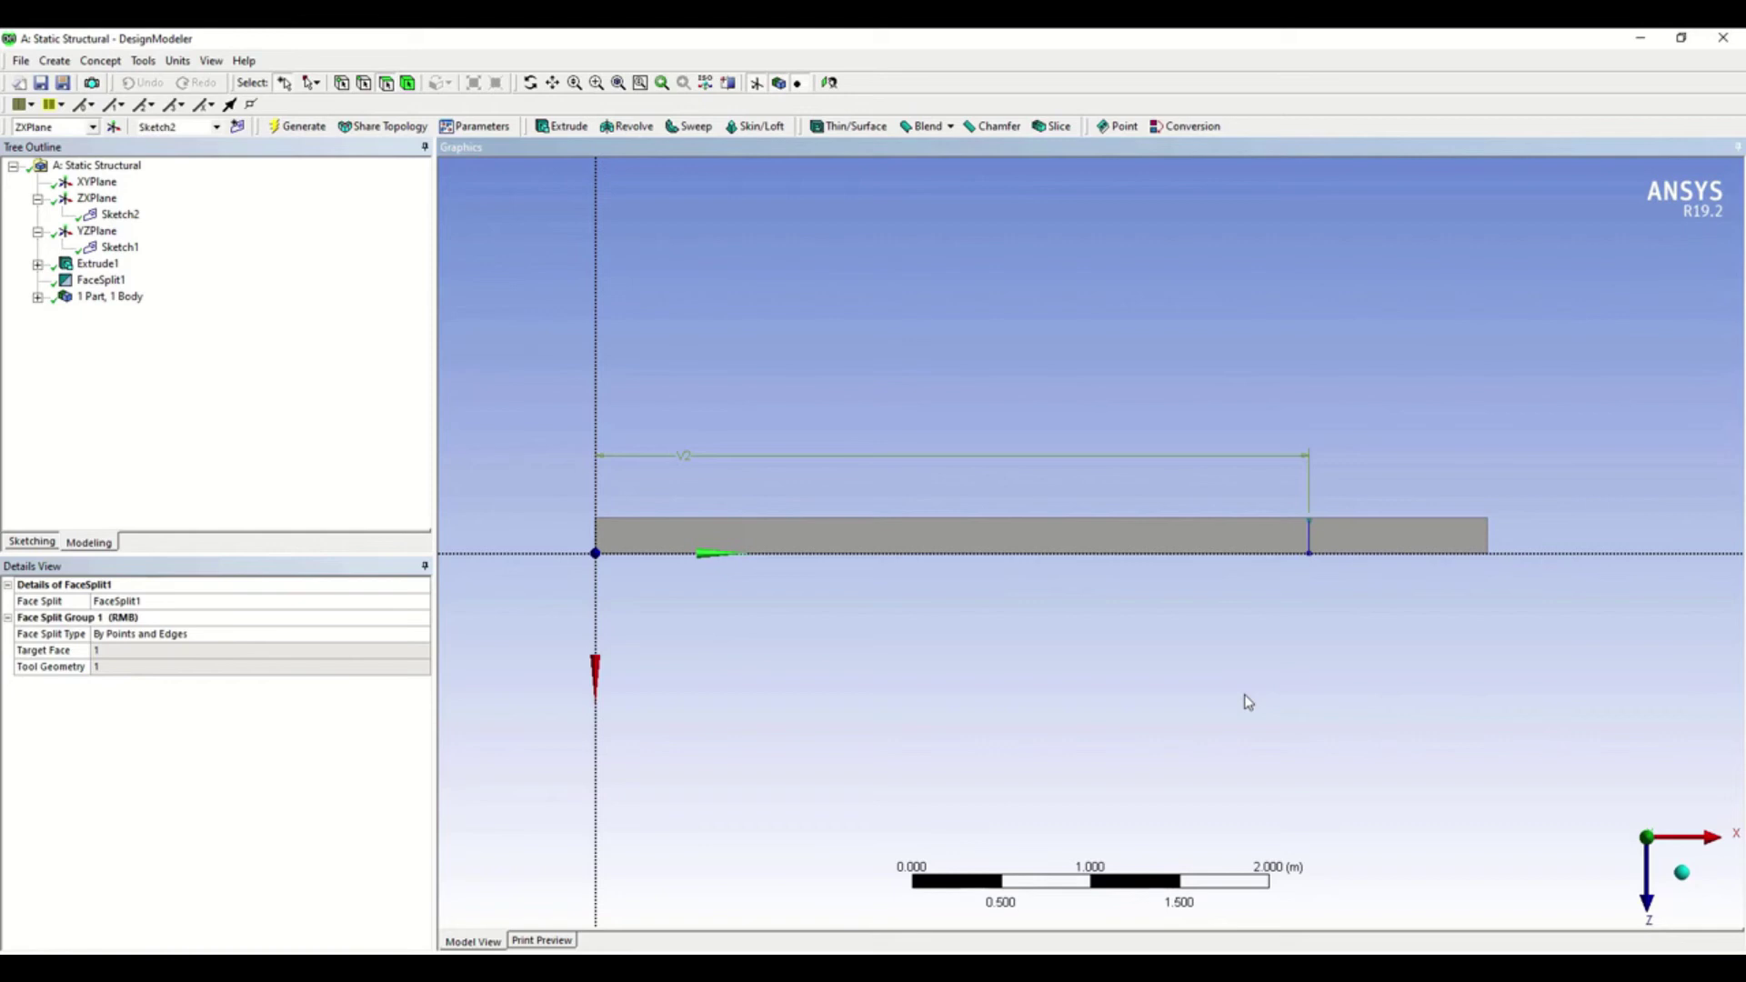
click(1640, 40)
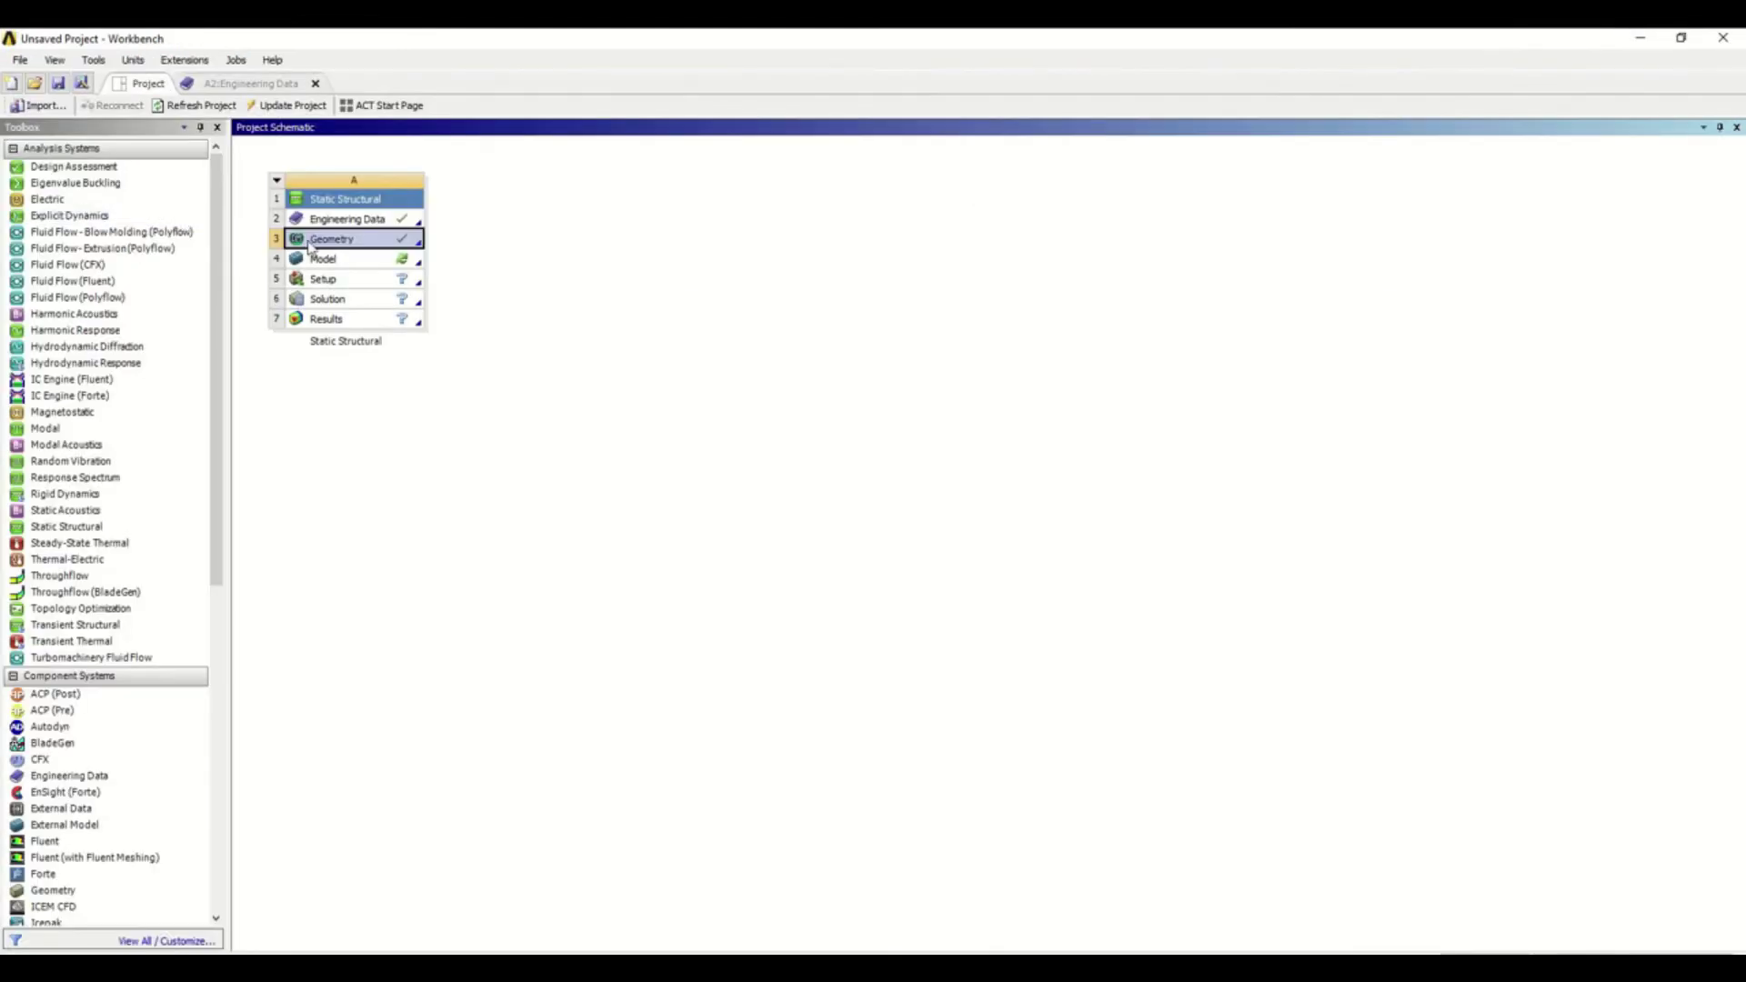
Launch Mechanical from the Static Structural Model cell to load the split bar.
double_click(338, 264)
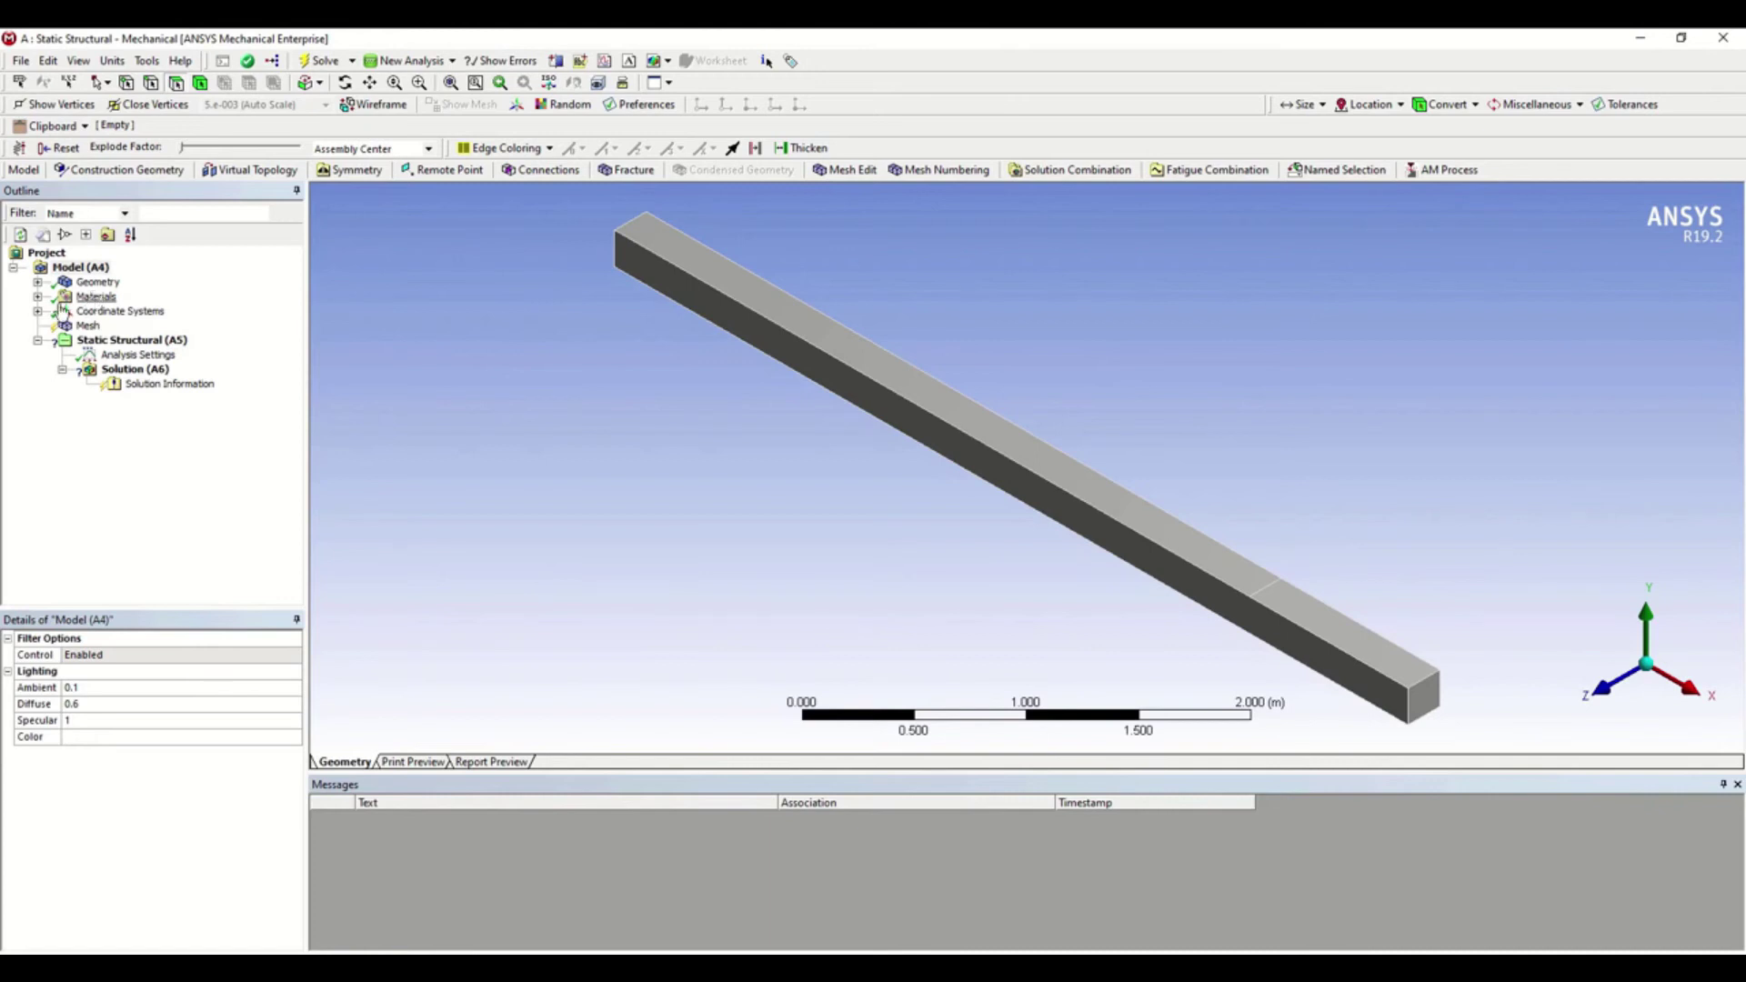
Assign the custom steel material to the bar's Solid body instead of Structural Steel.
click(96, 283)
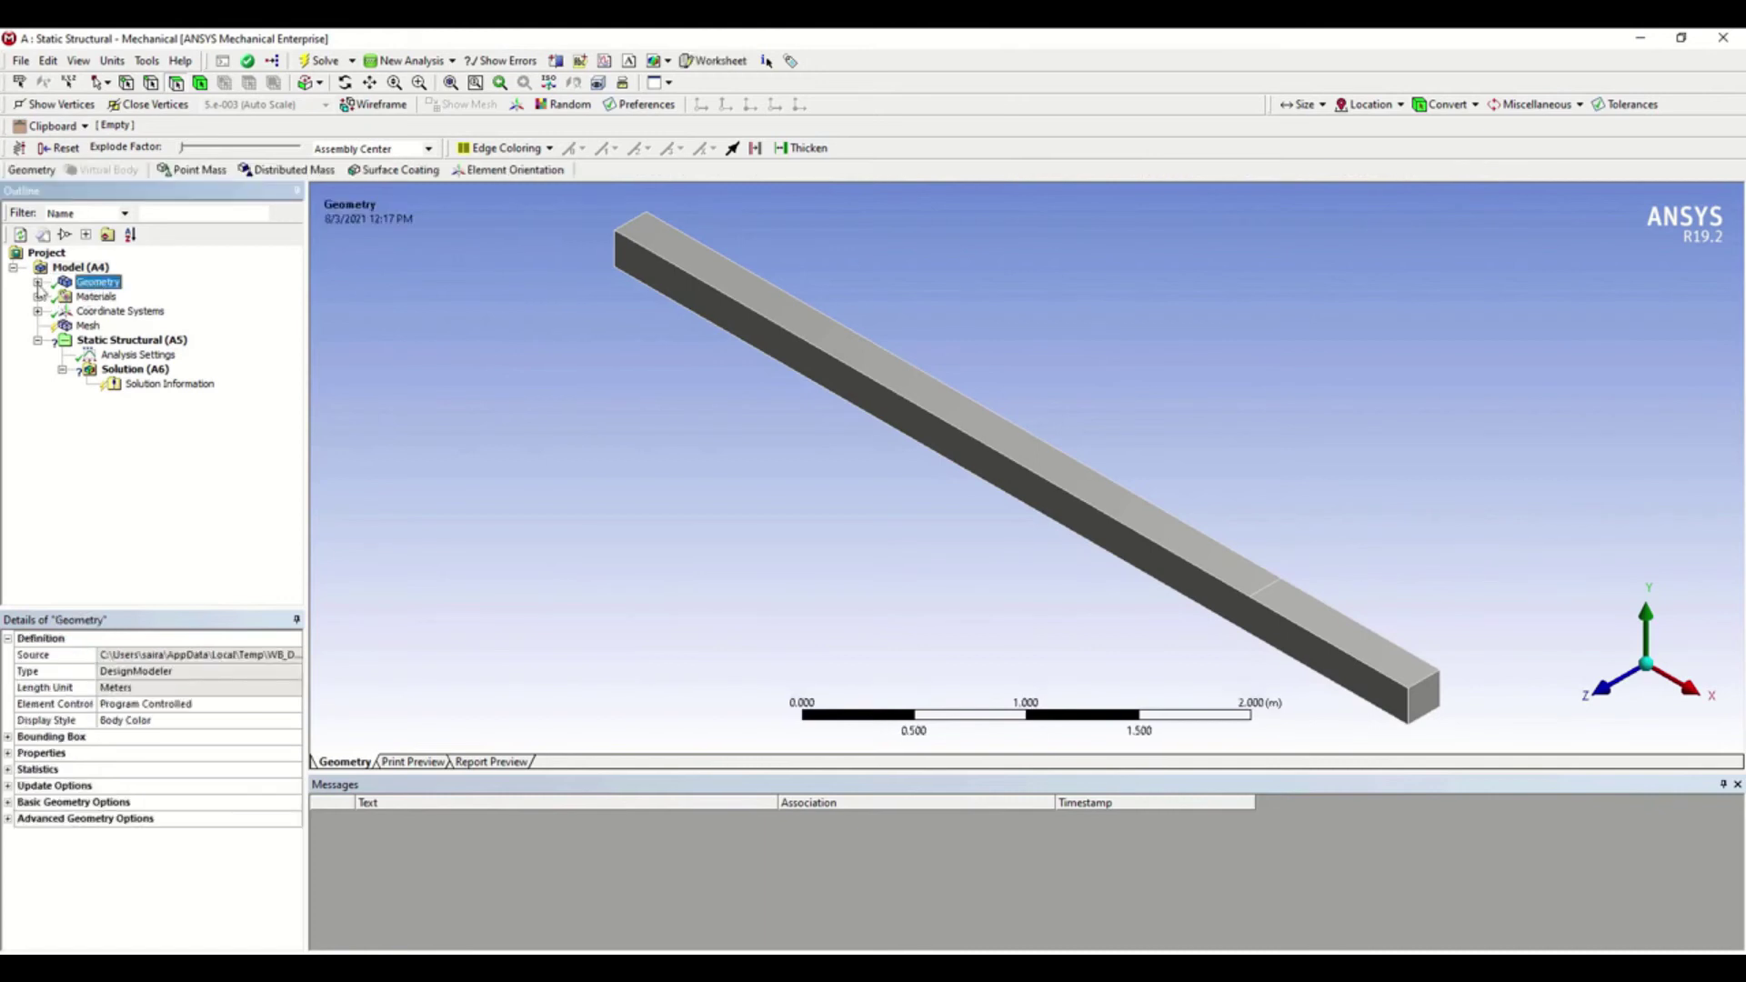
click(37, 282)
click(111, 297)
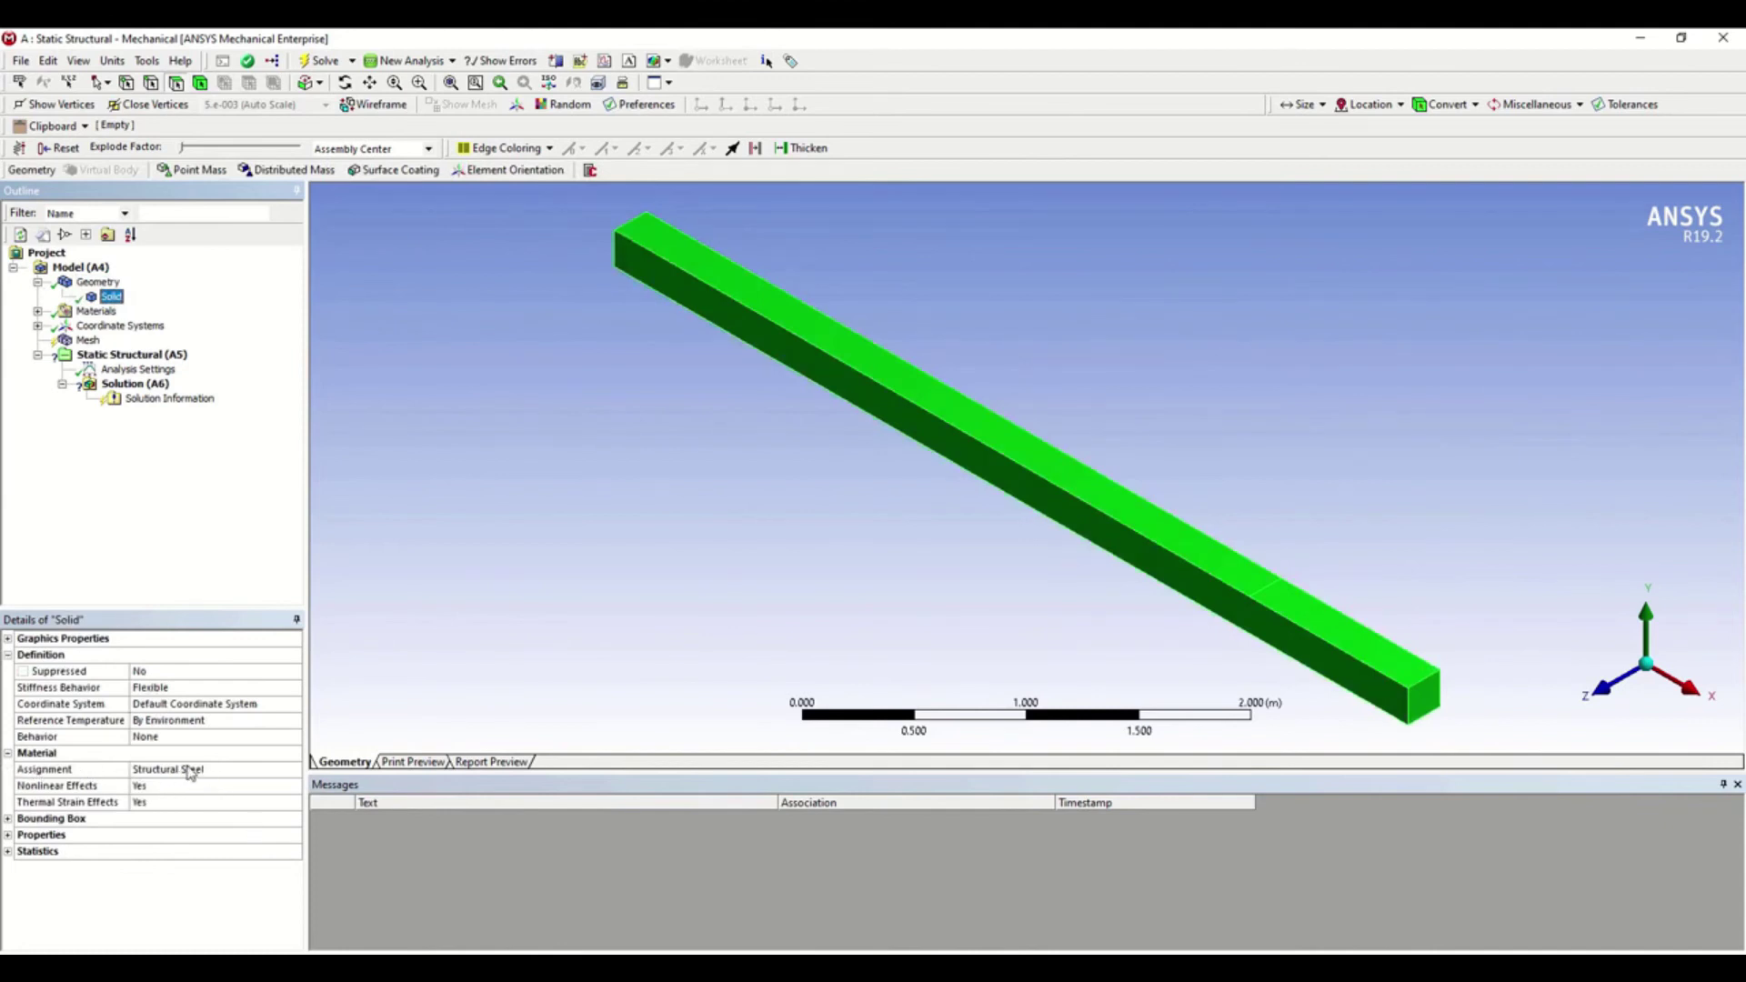
click(257, 770)
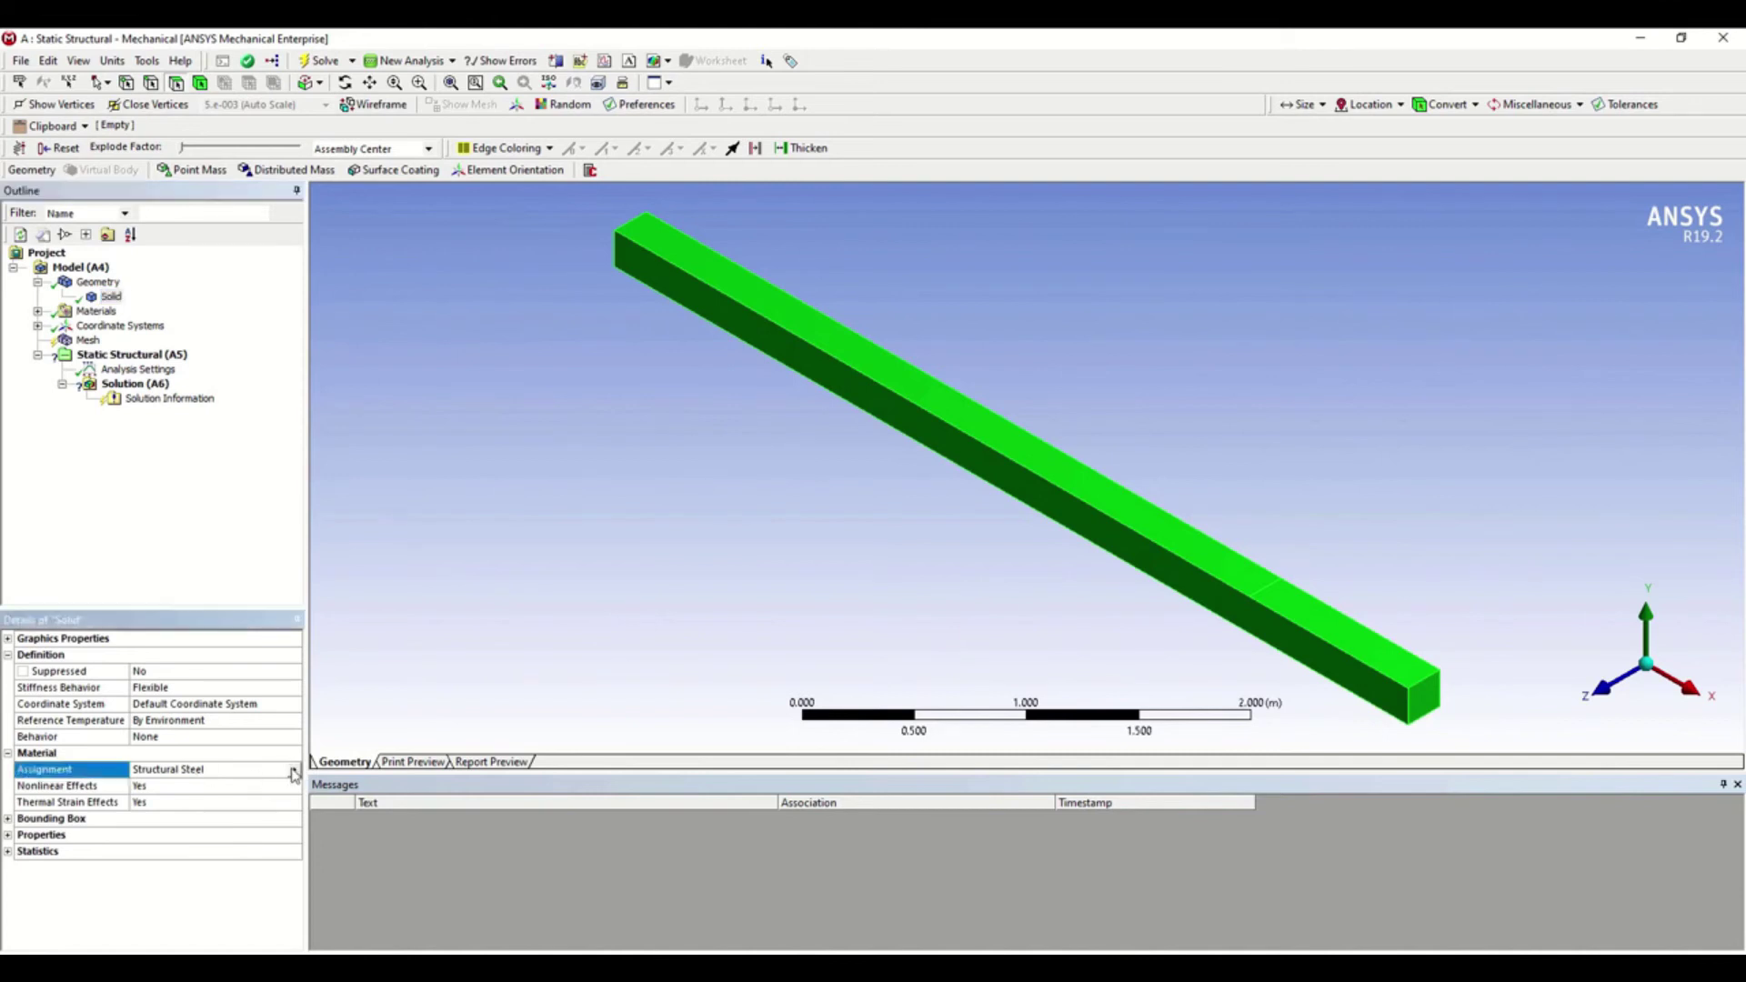
click(294, 771)
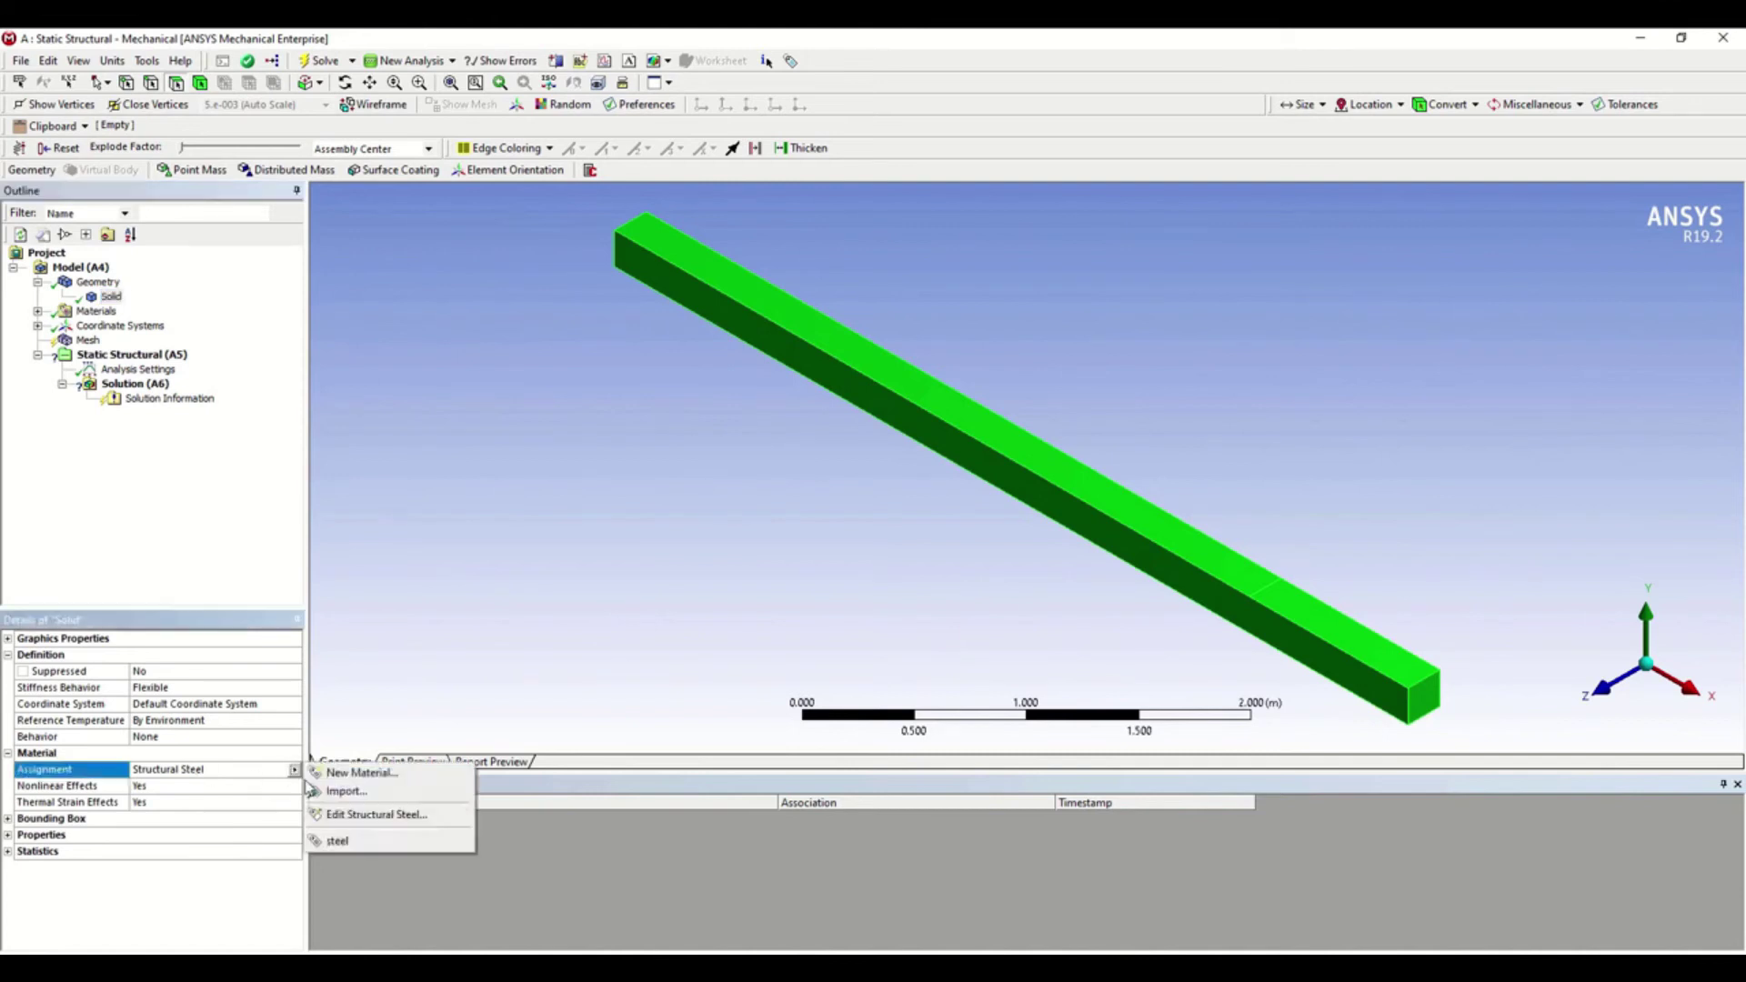
click(339, 843)
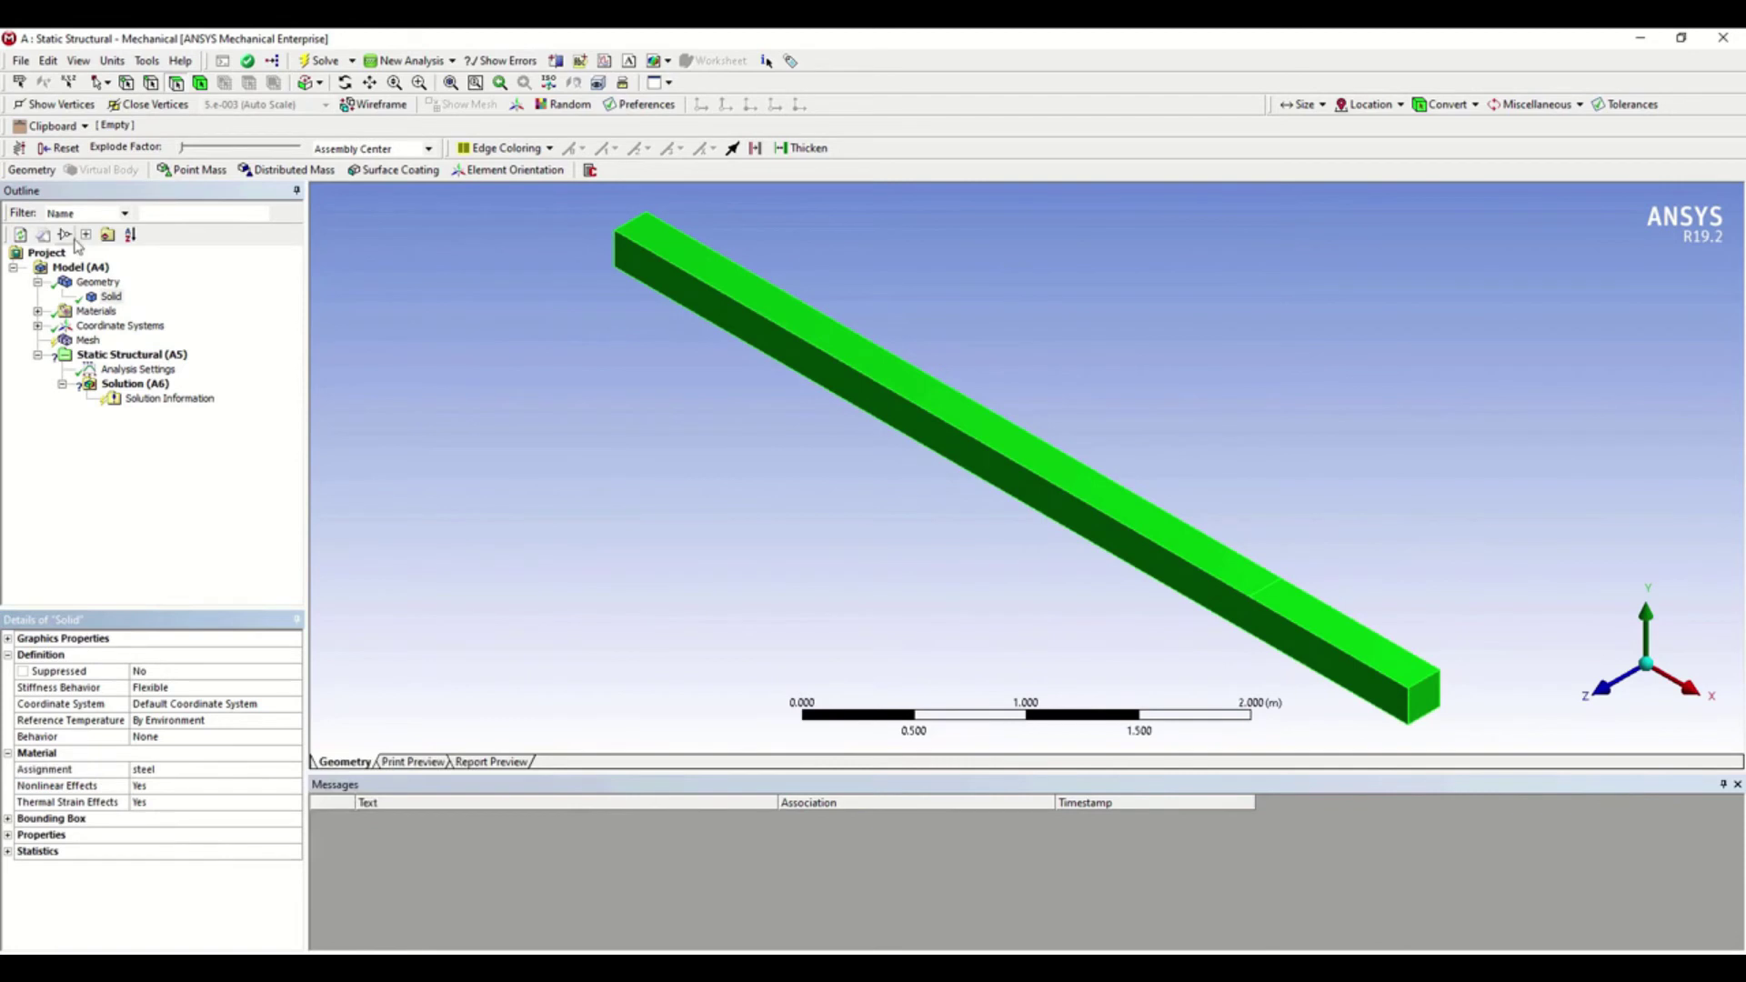
click(87, 342)
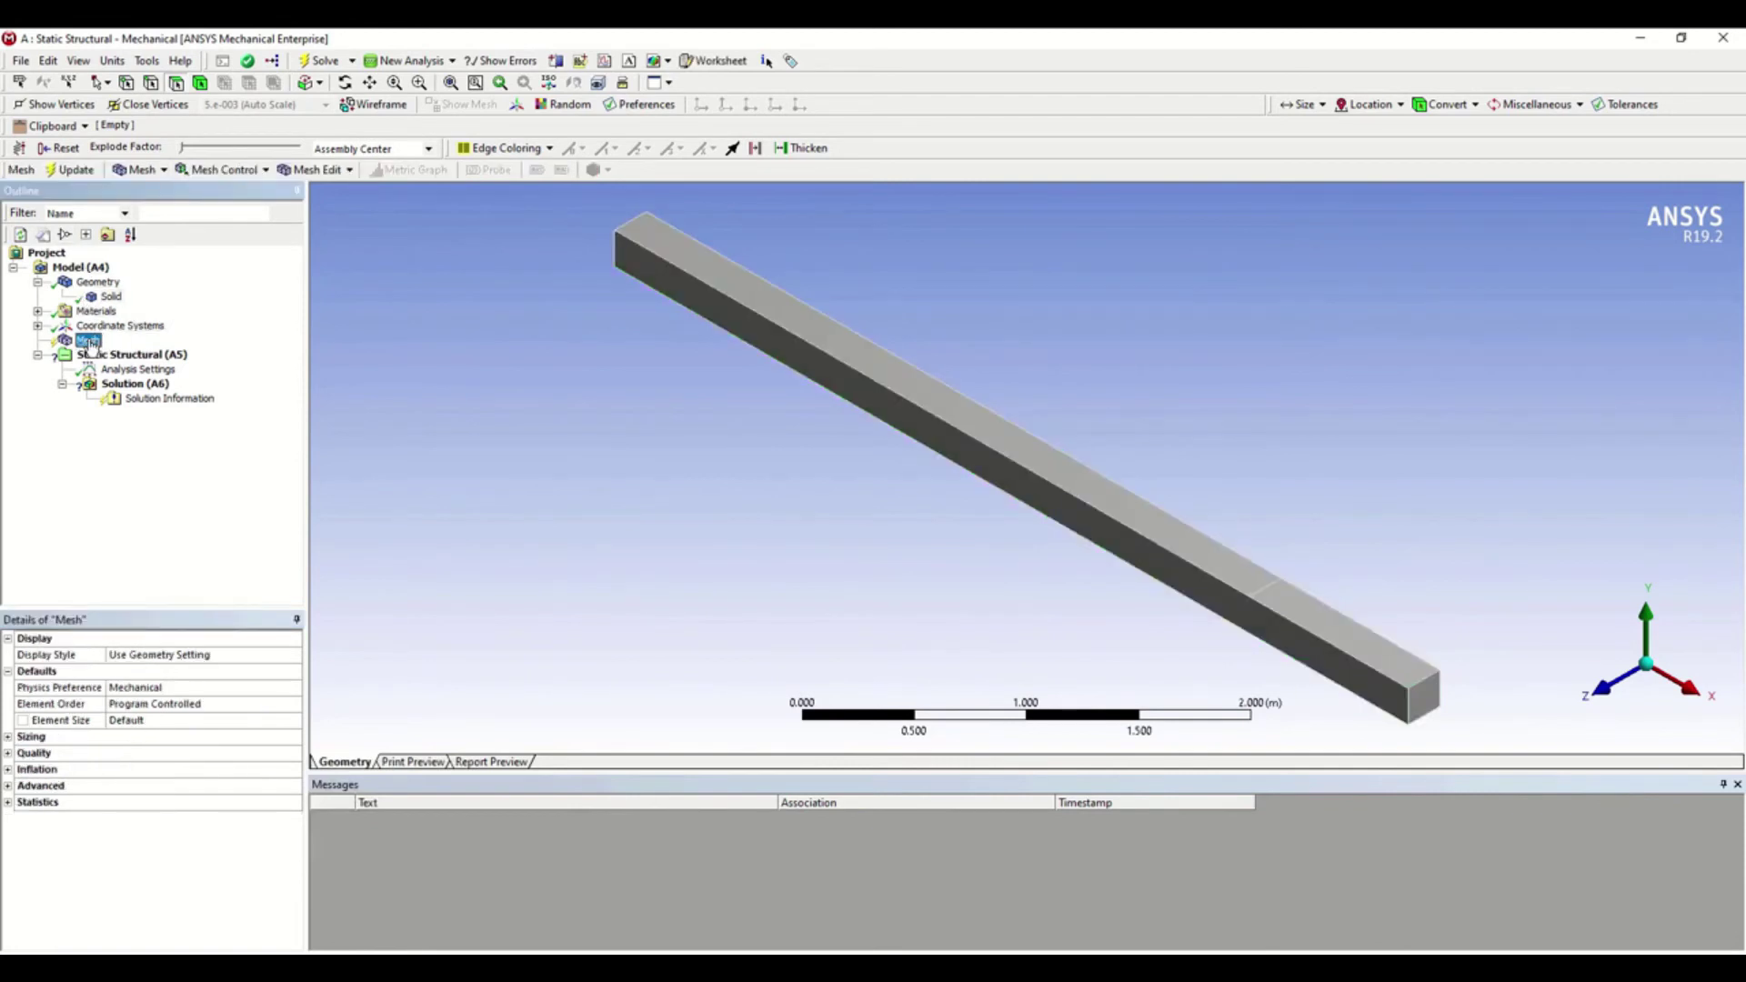
Generate a default-size mesh on the steel bar.
right_click(90, 346)
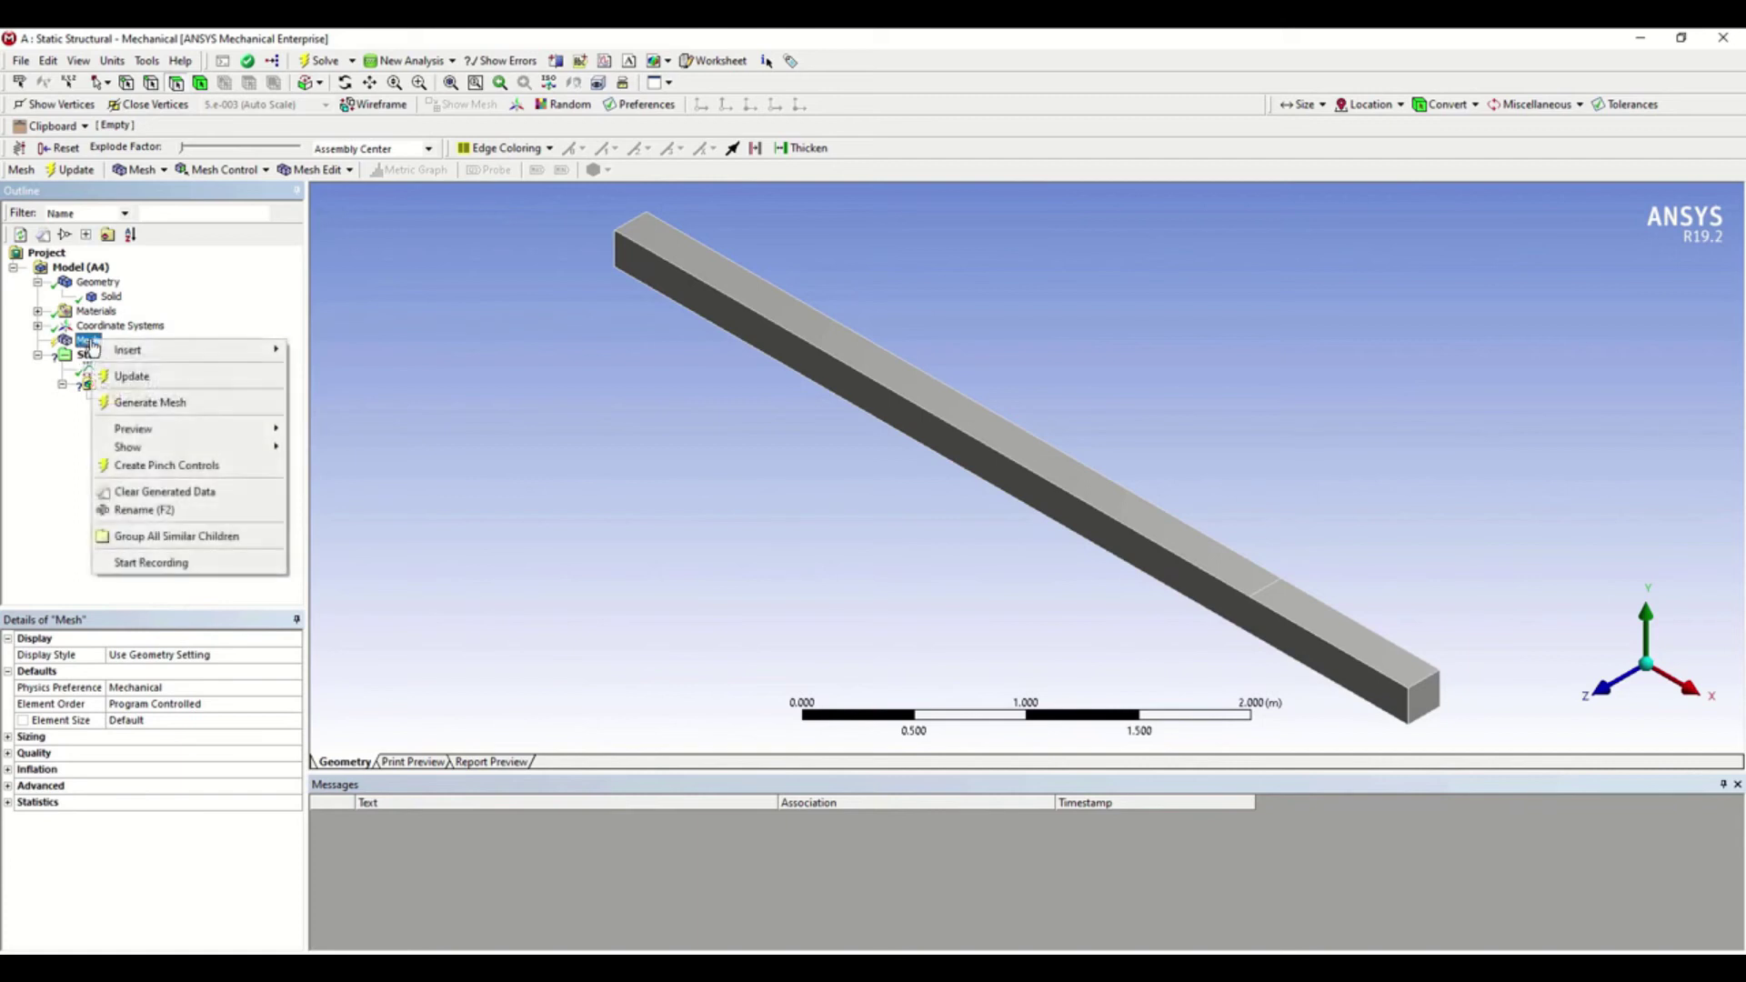
click(154, 401)
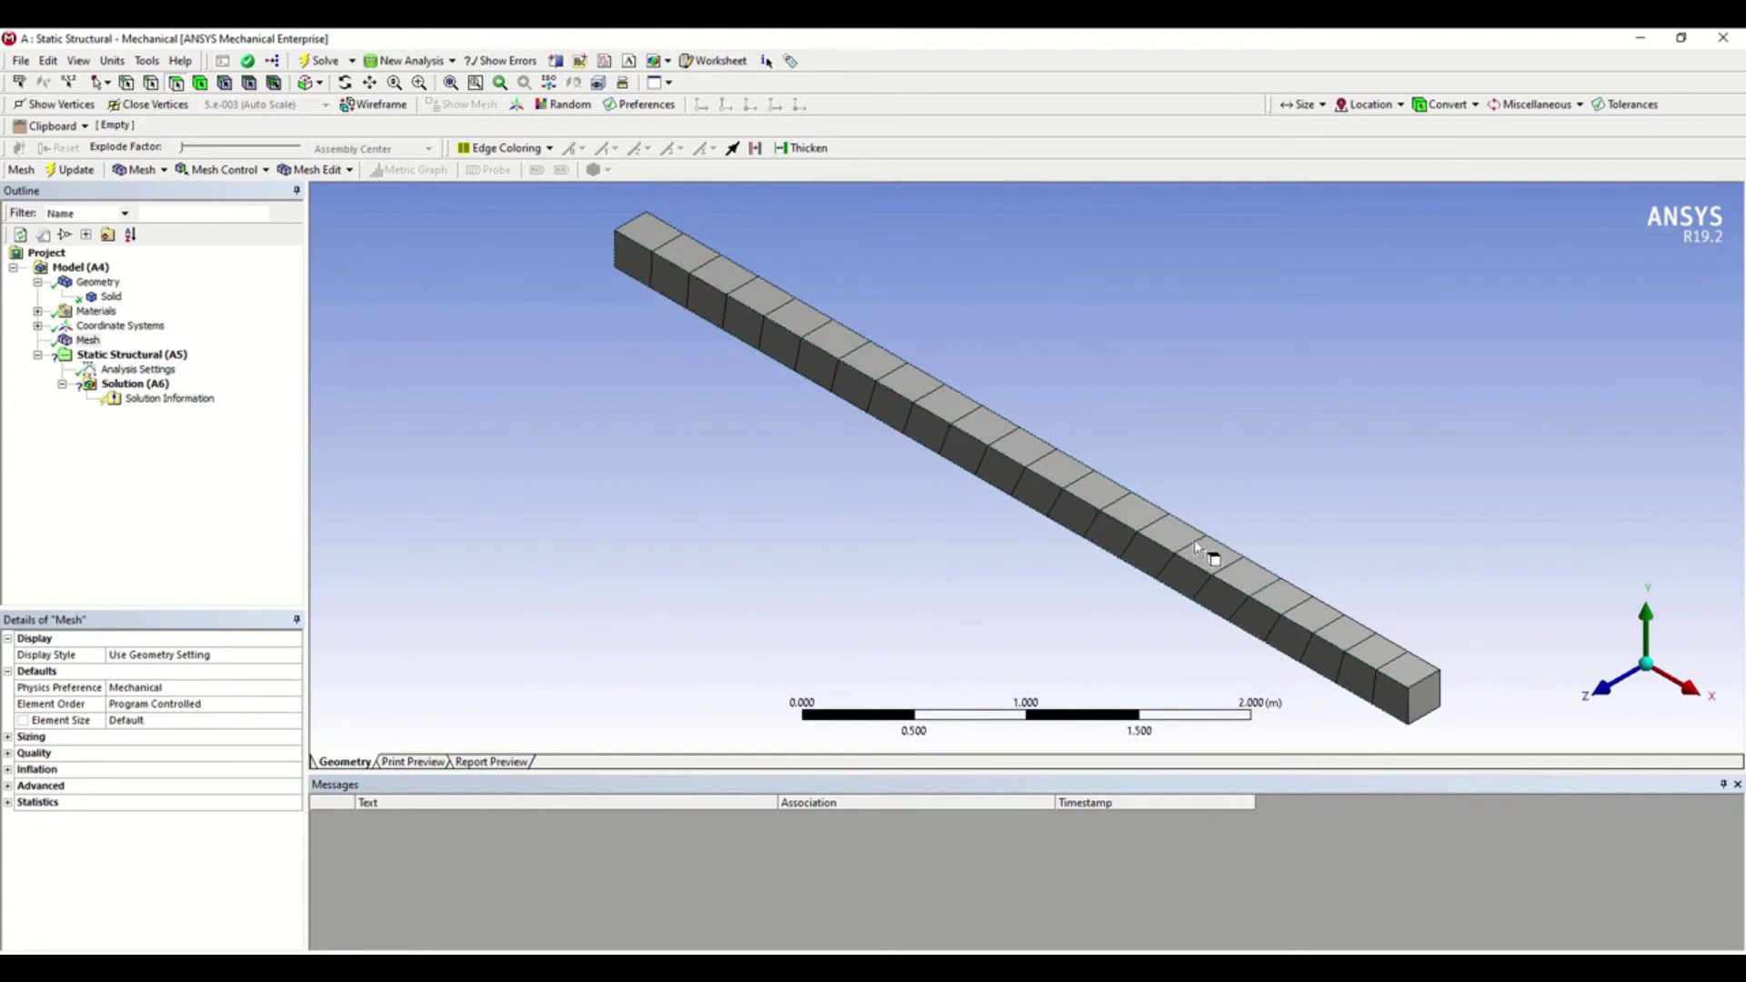
click(88, 341)
right_click(87, 343)
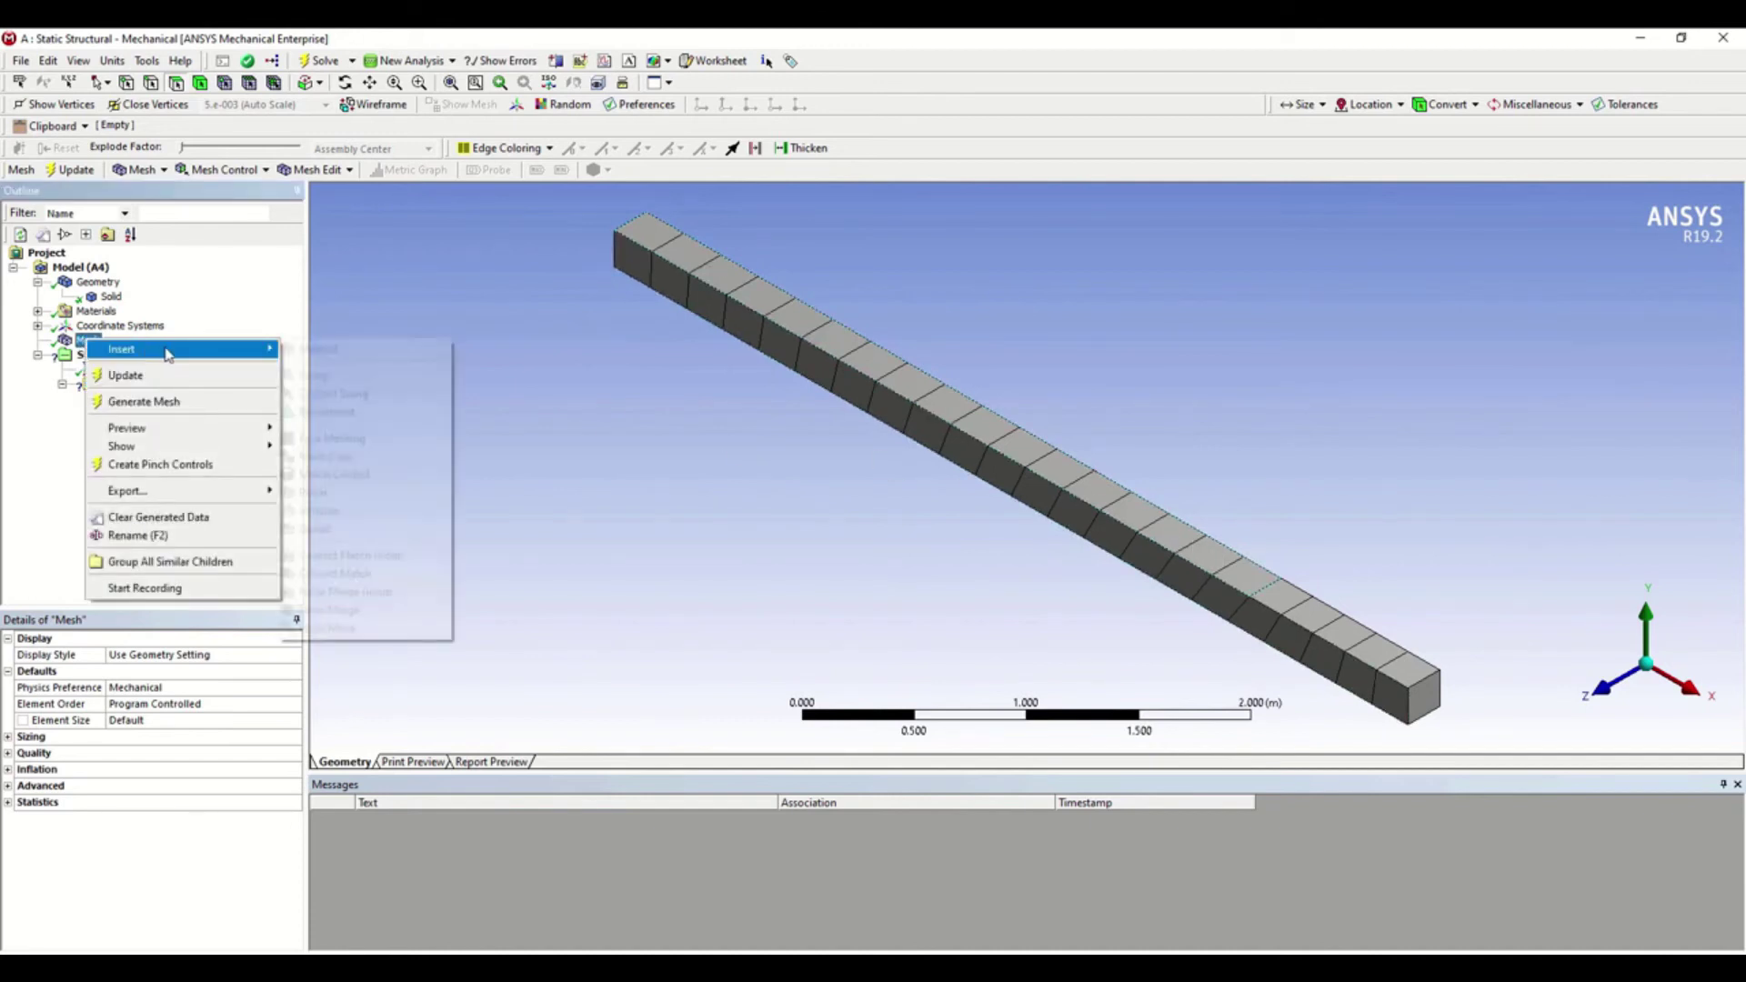
Add a Body Sizing control scoped to the bar body with element size 0.05.
mouse_move(182, 351)
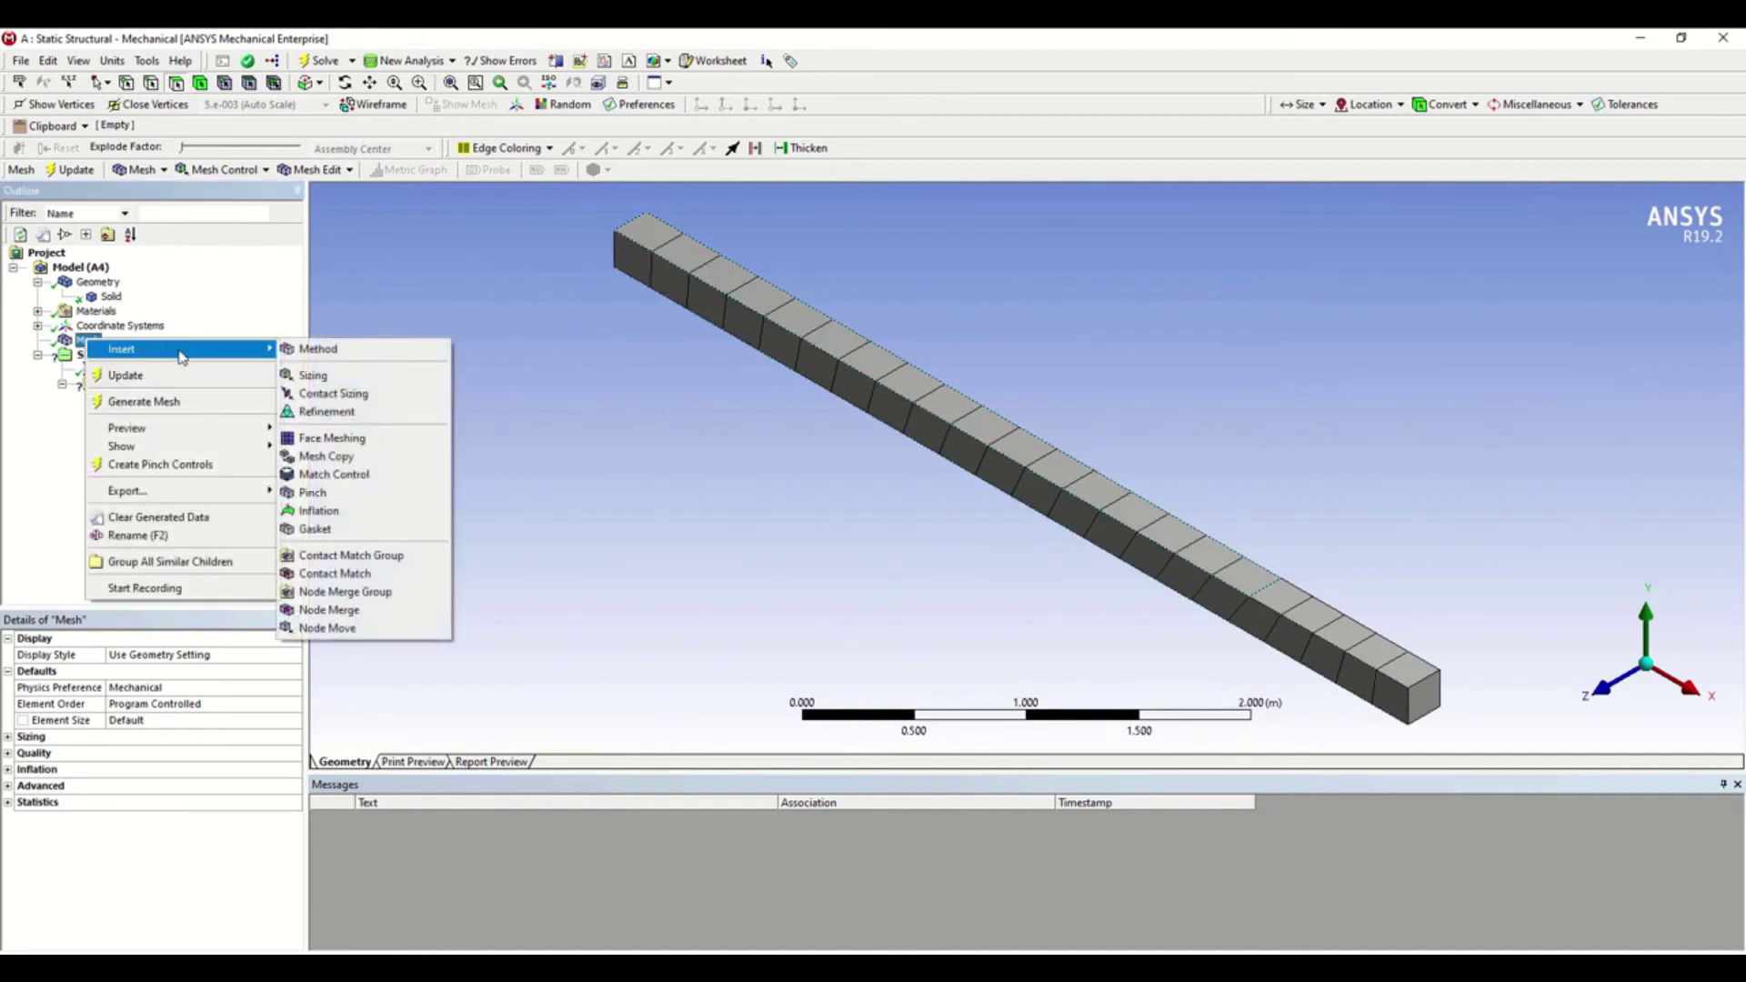
click(318, 377)
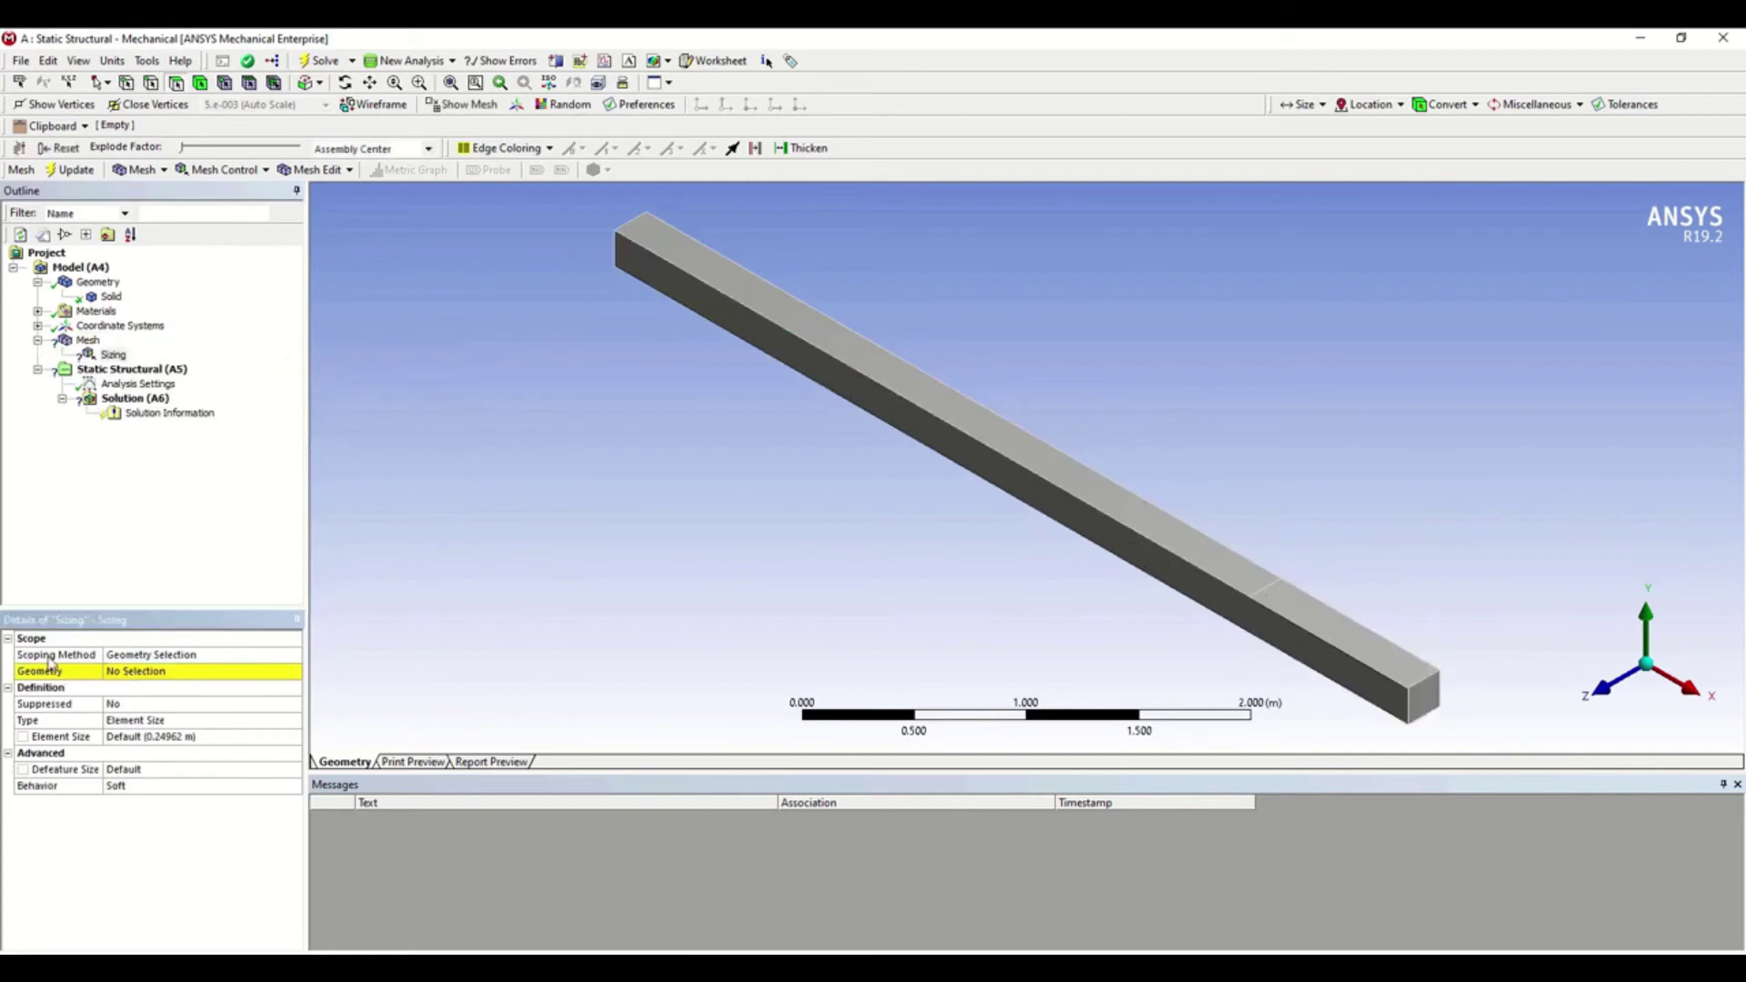
click(201, 84)
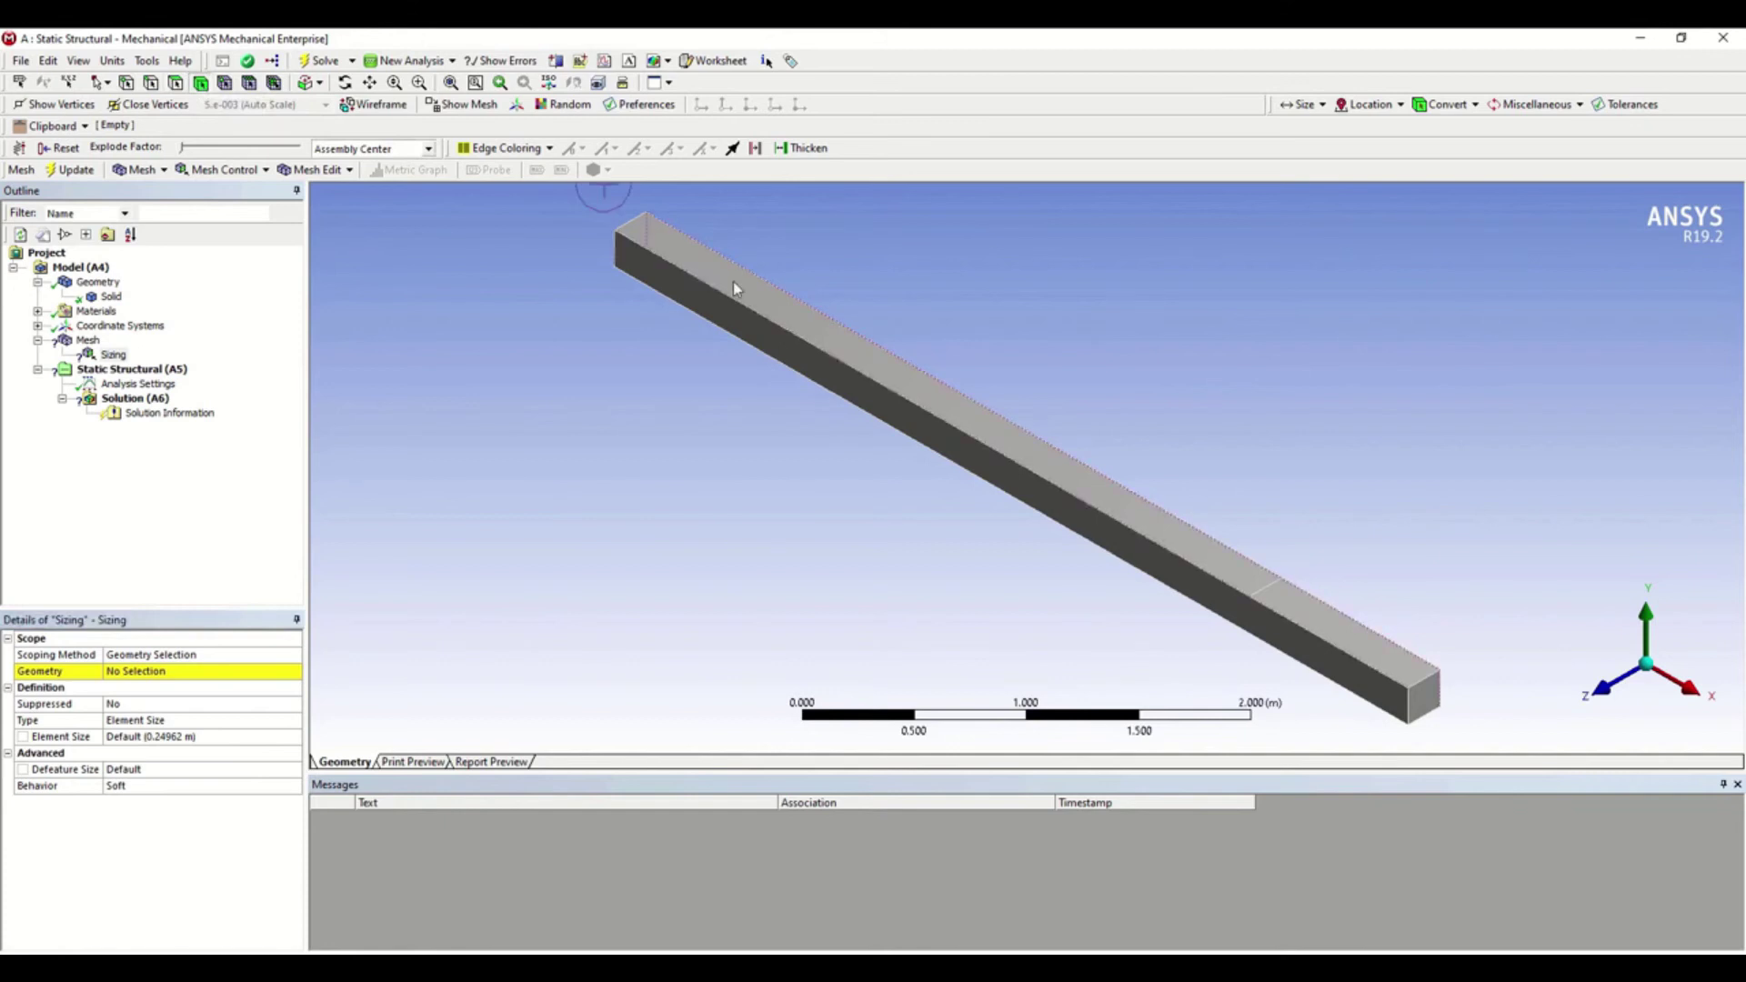
click(733, 289)
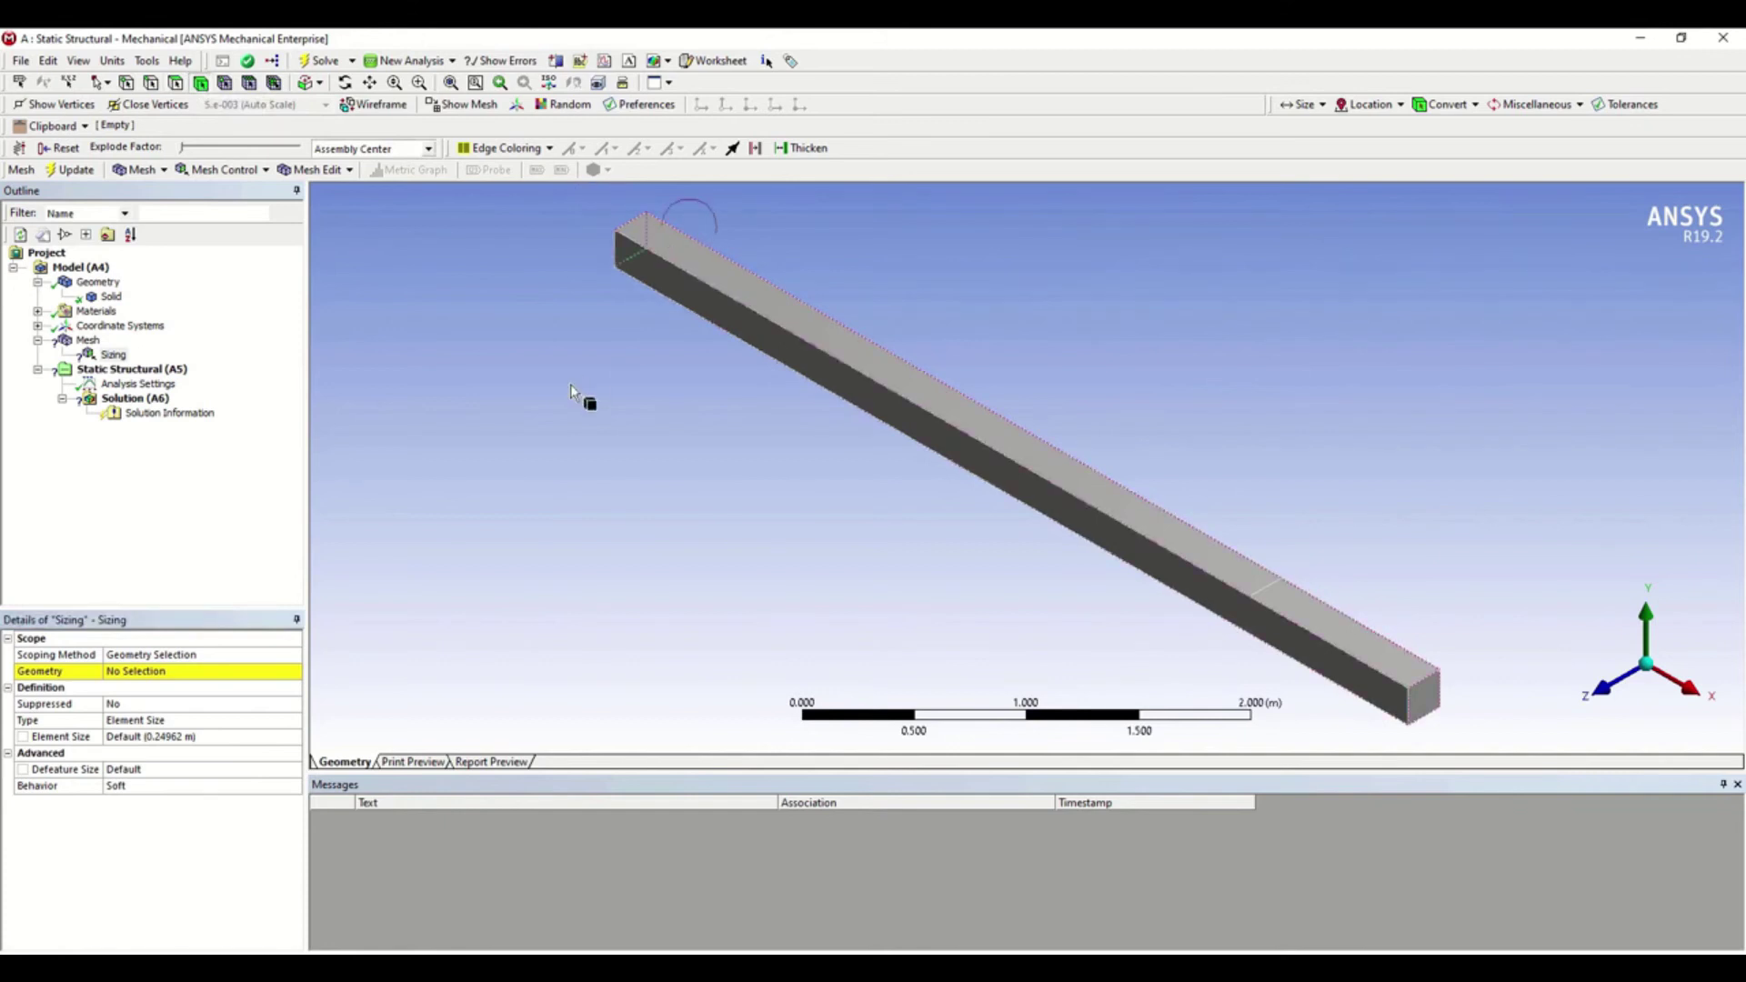
click(129, 675)
click(132, 671)
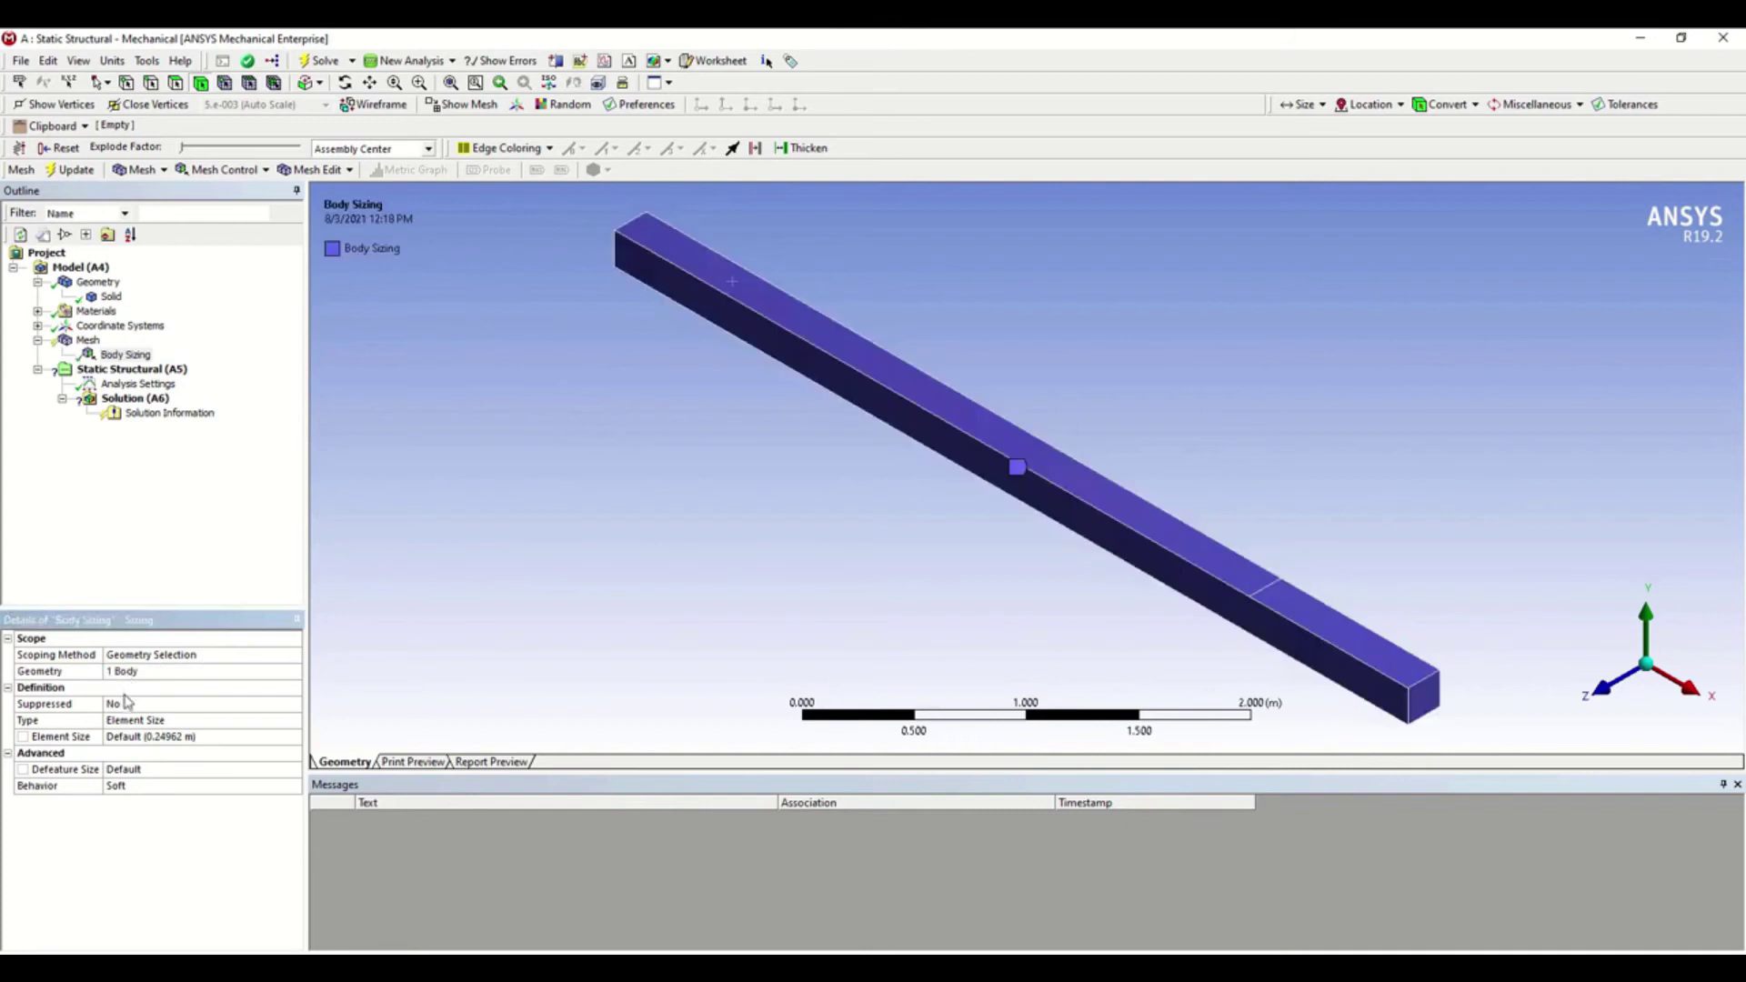
click(154, 737)
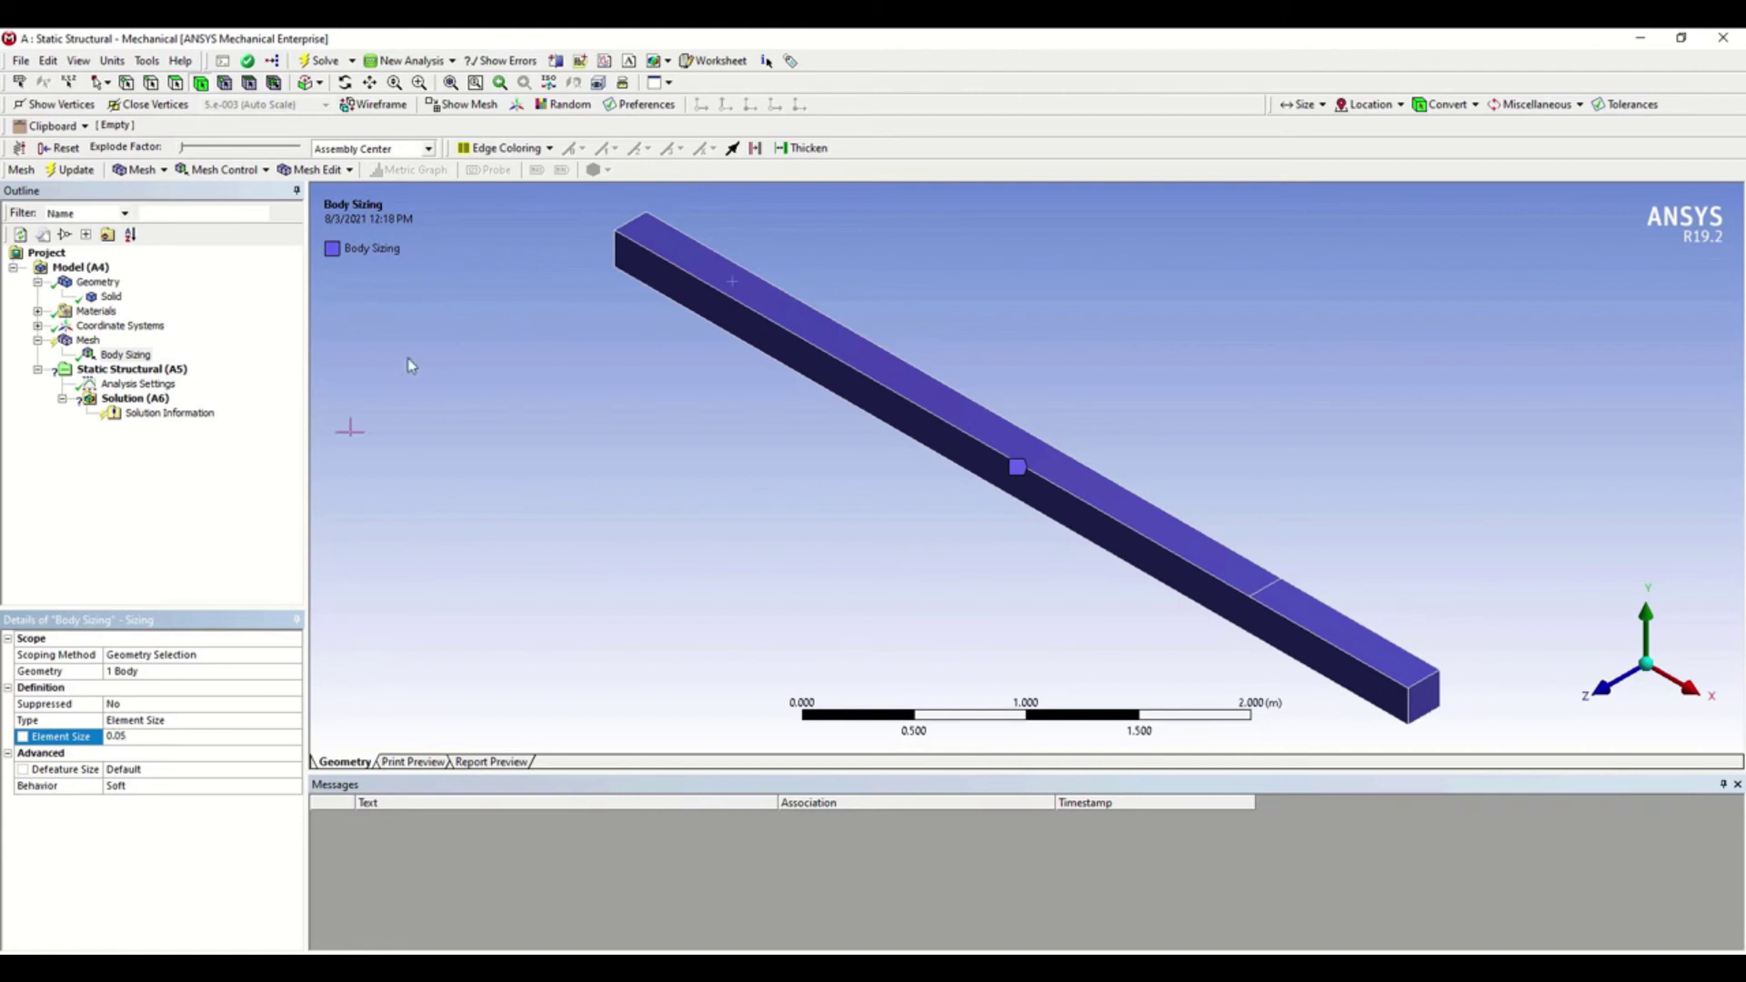
Regenerate the mesh with the 0.05 body sizing, then show the plain Geometry.
right_click(89, 343)
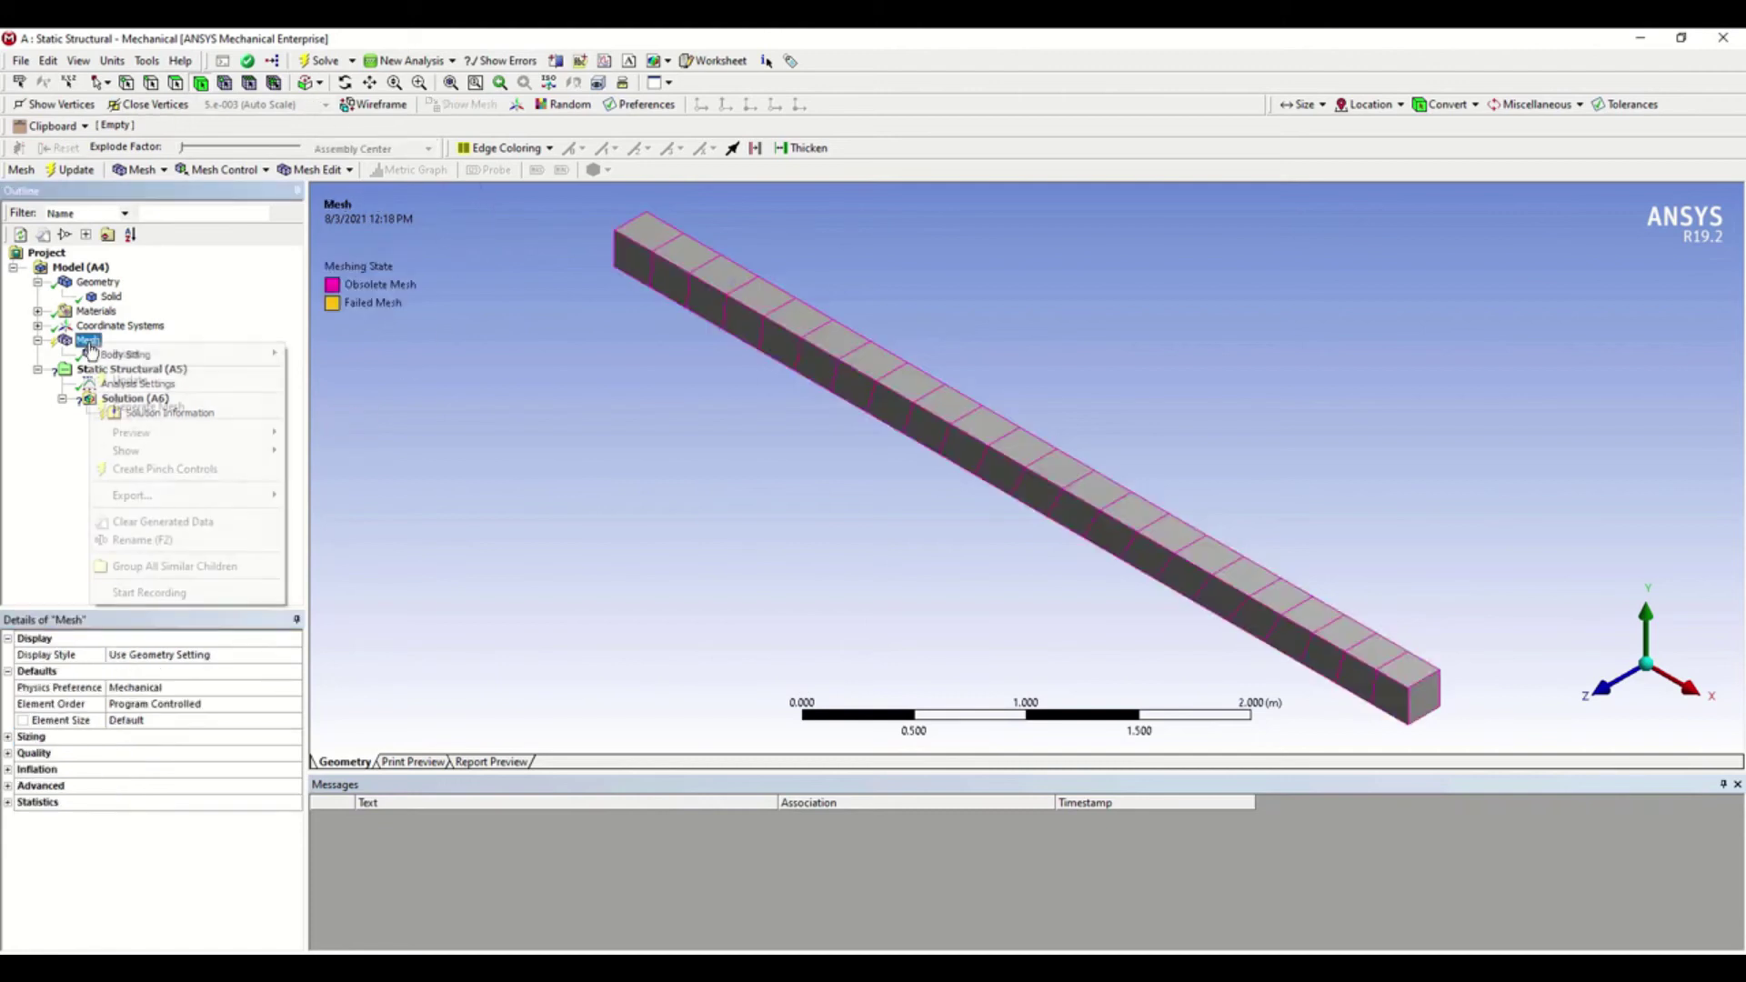
click(130, 378)
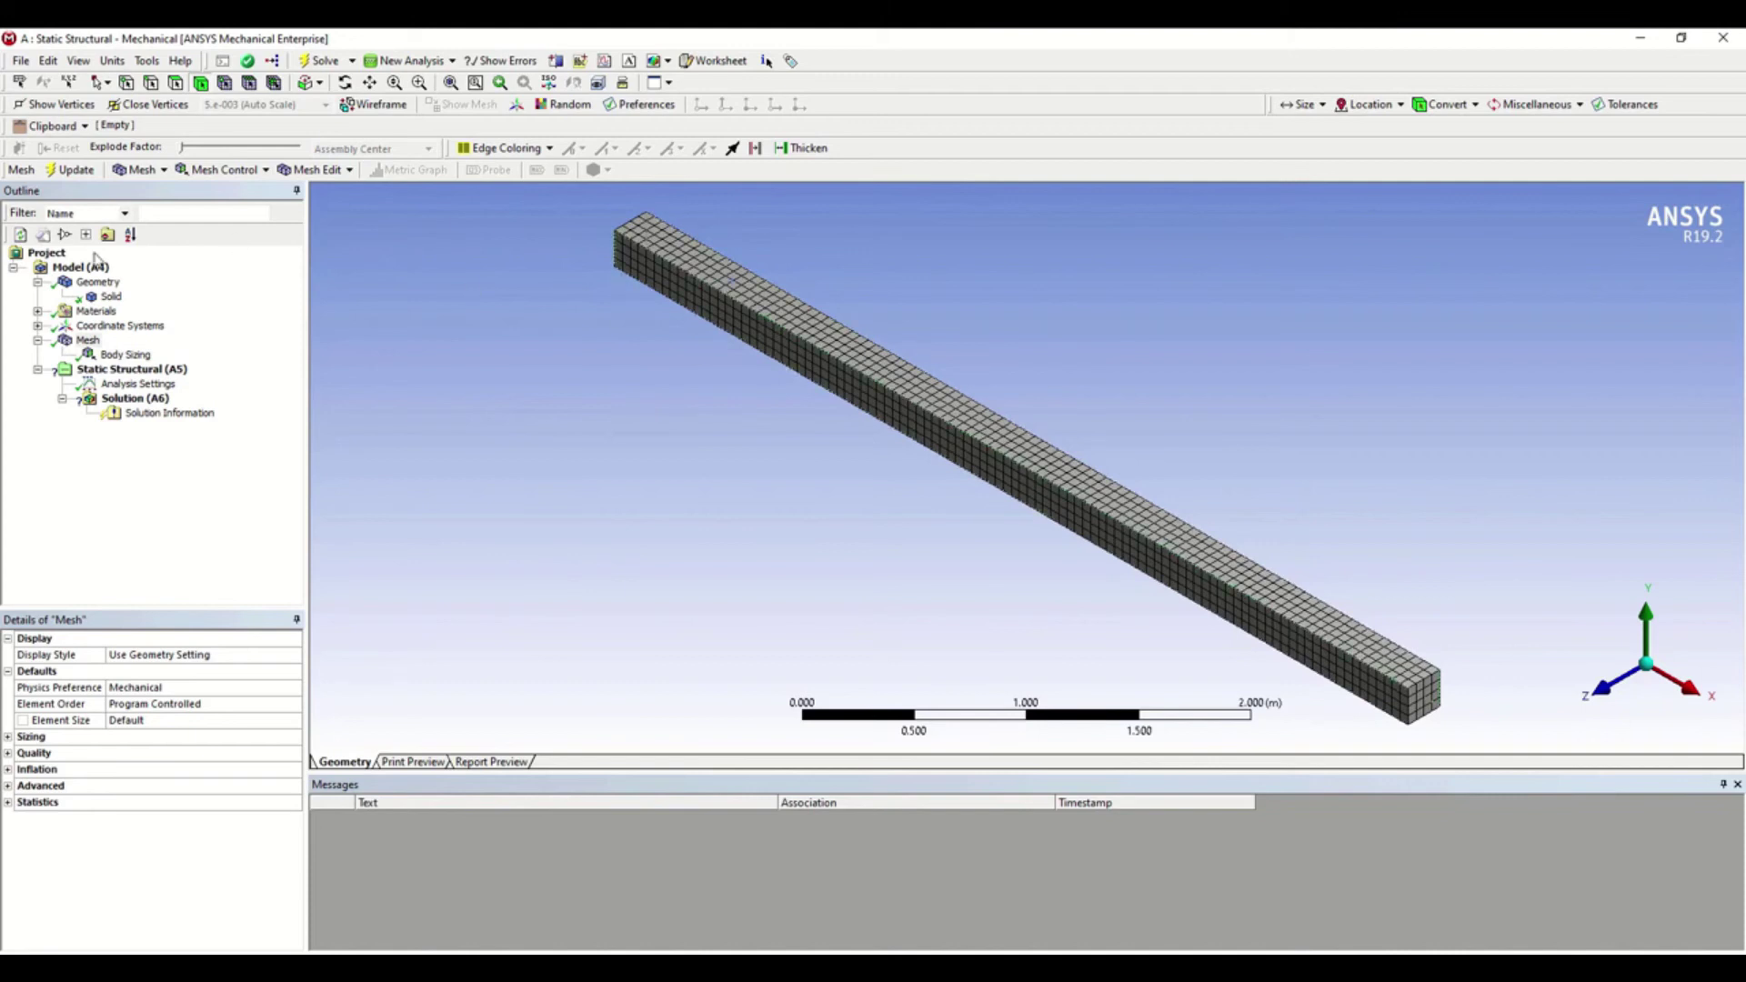
click(105, 283)
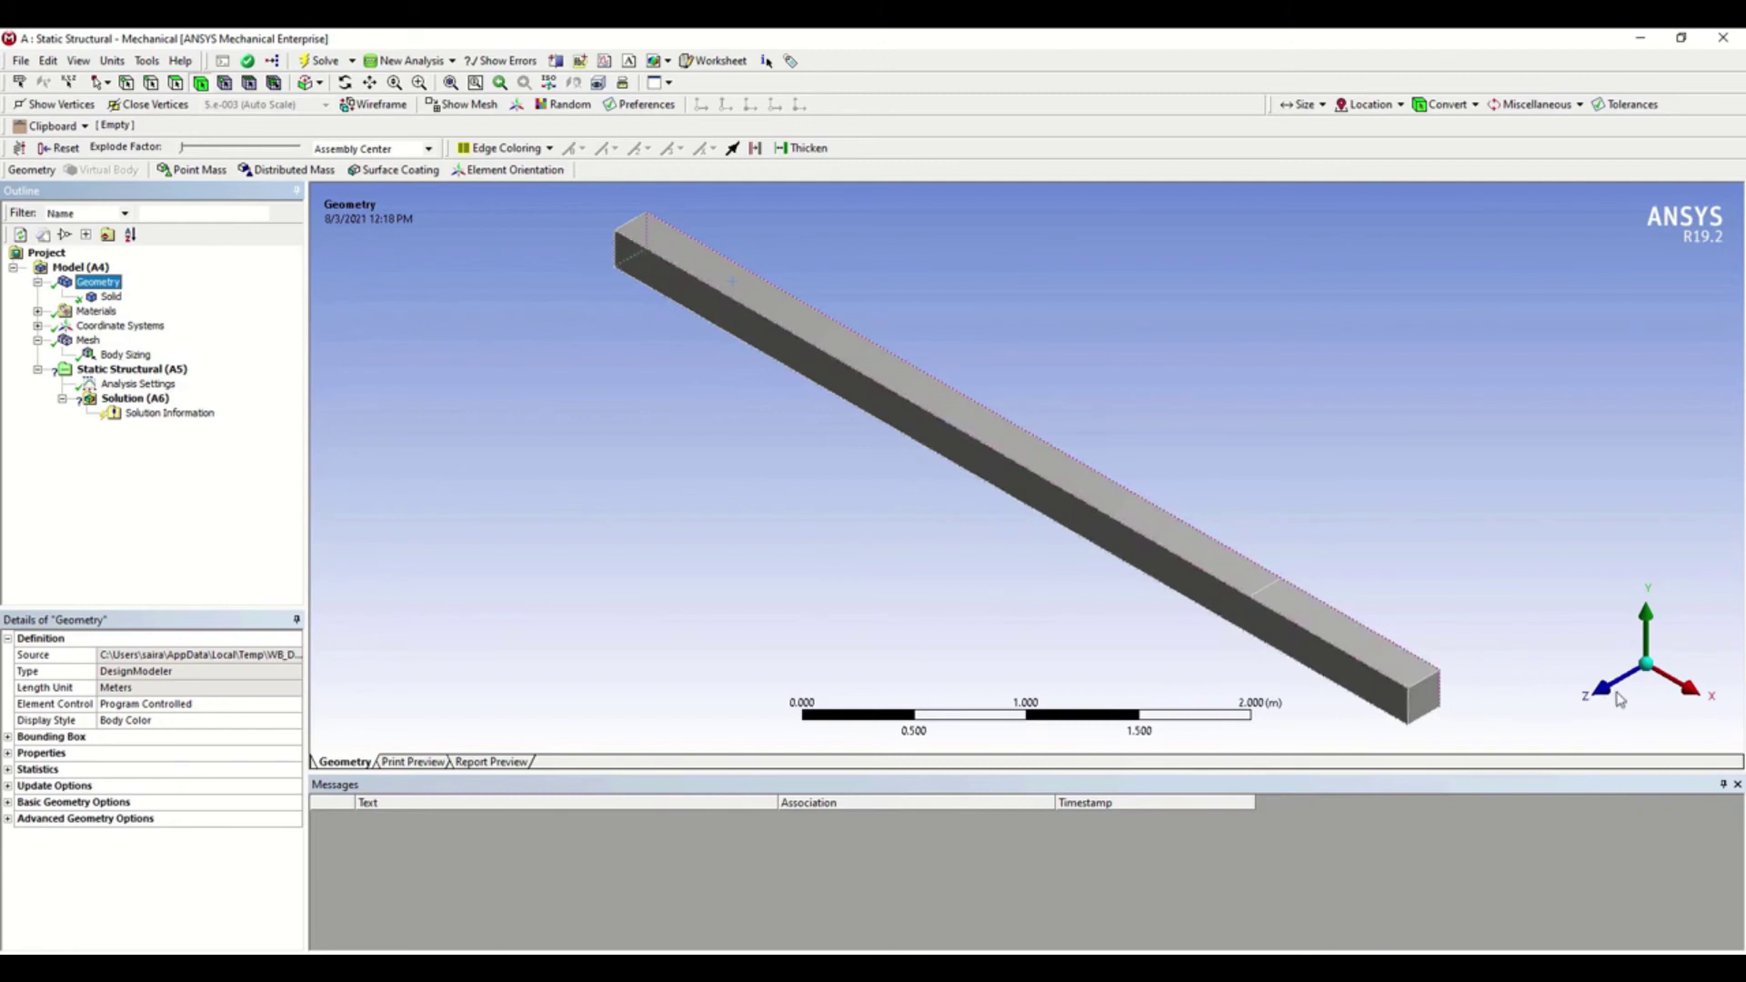
middle_drag(1292, 637, 1190, 534)
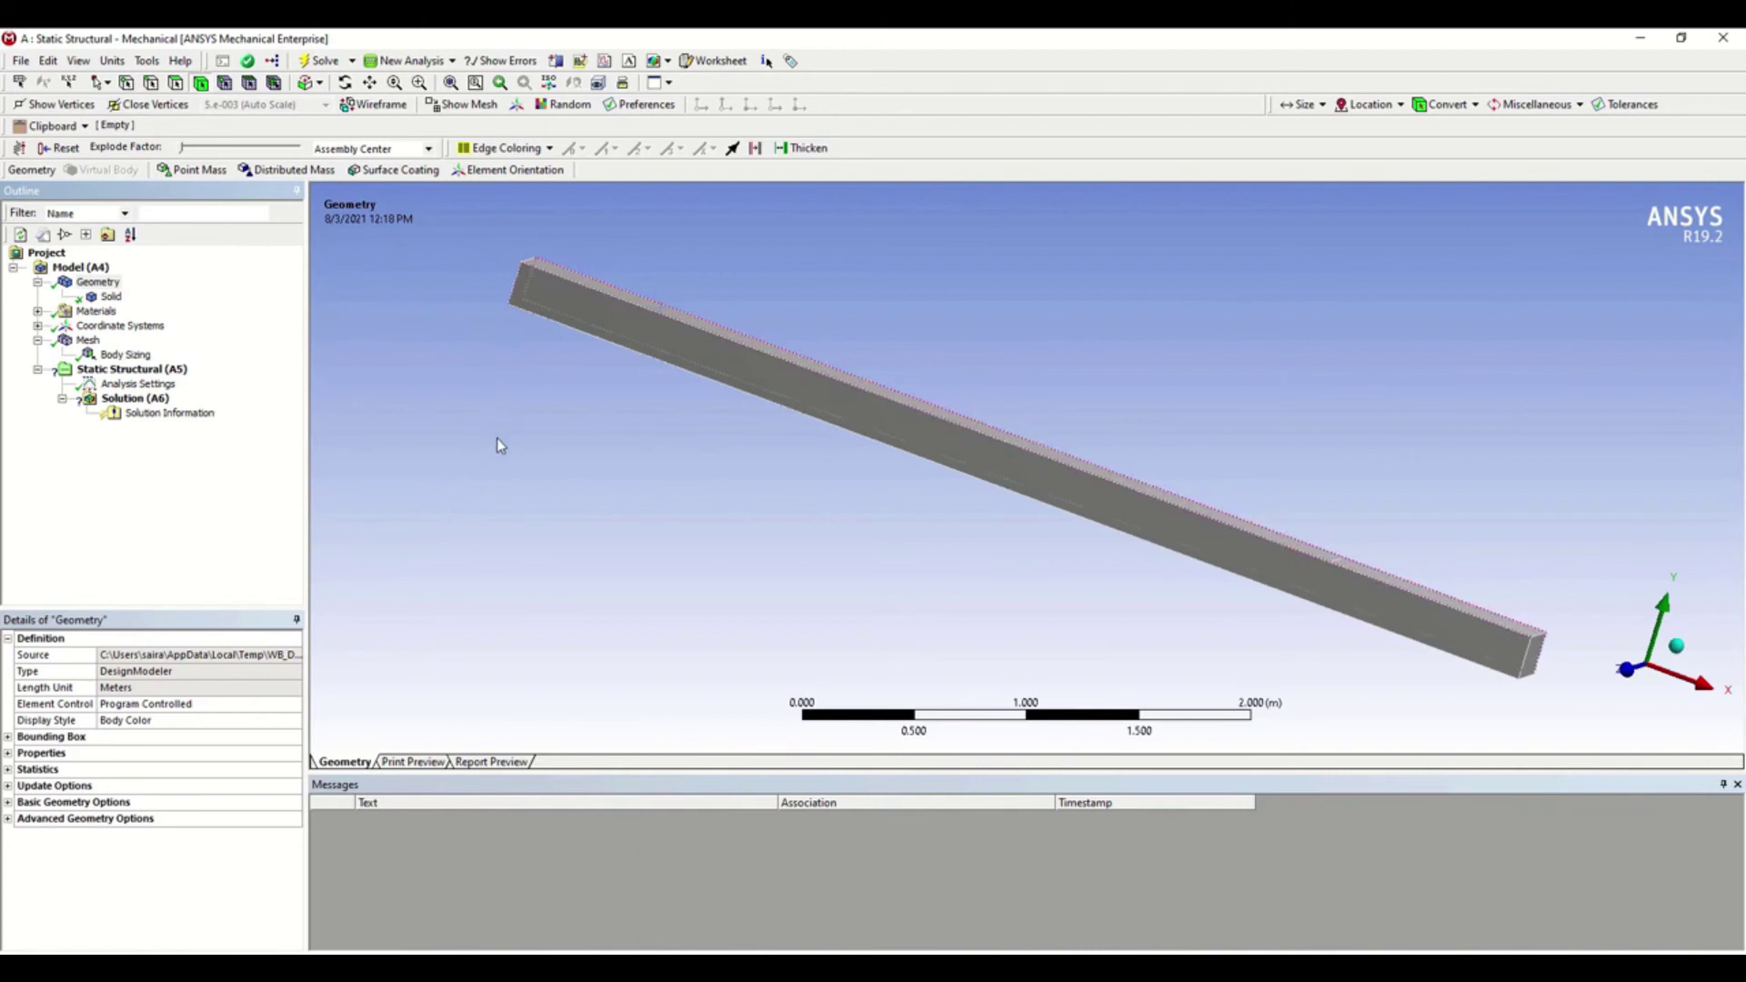
middle_drag(506, 456, 464, 424)
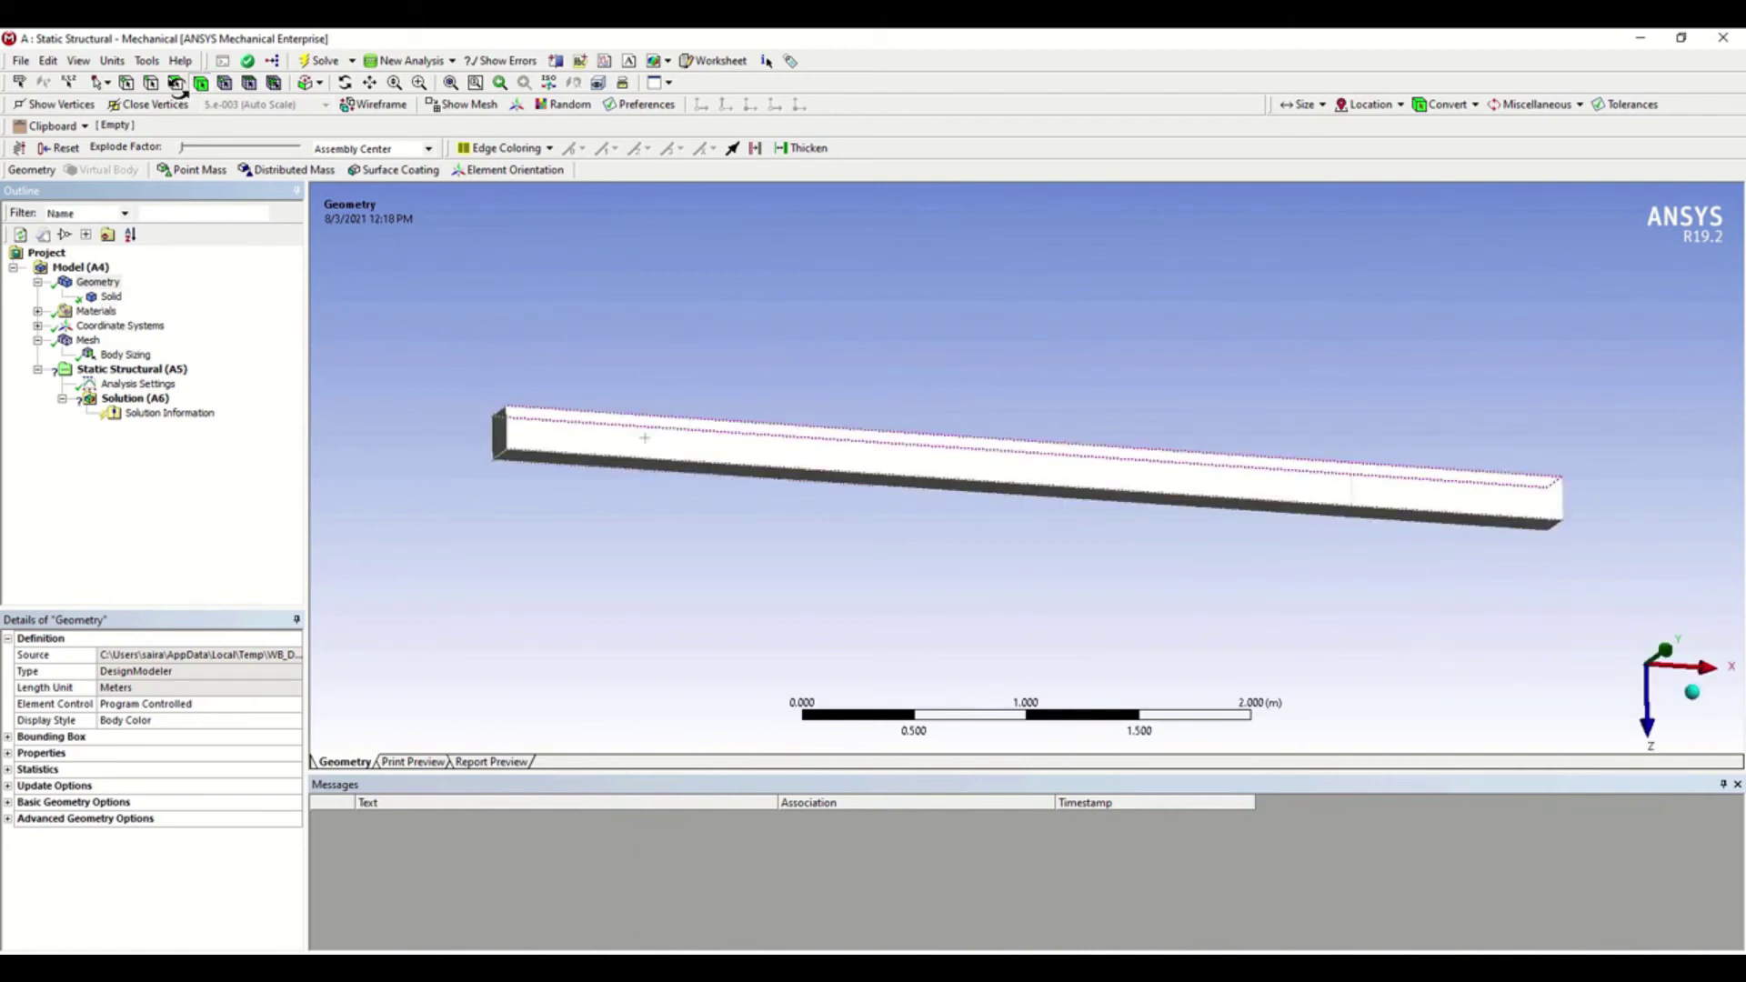
click(175, 83)
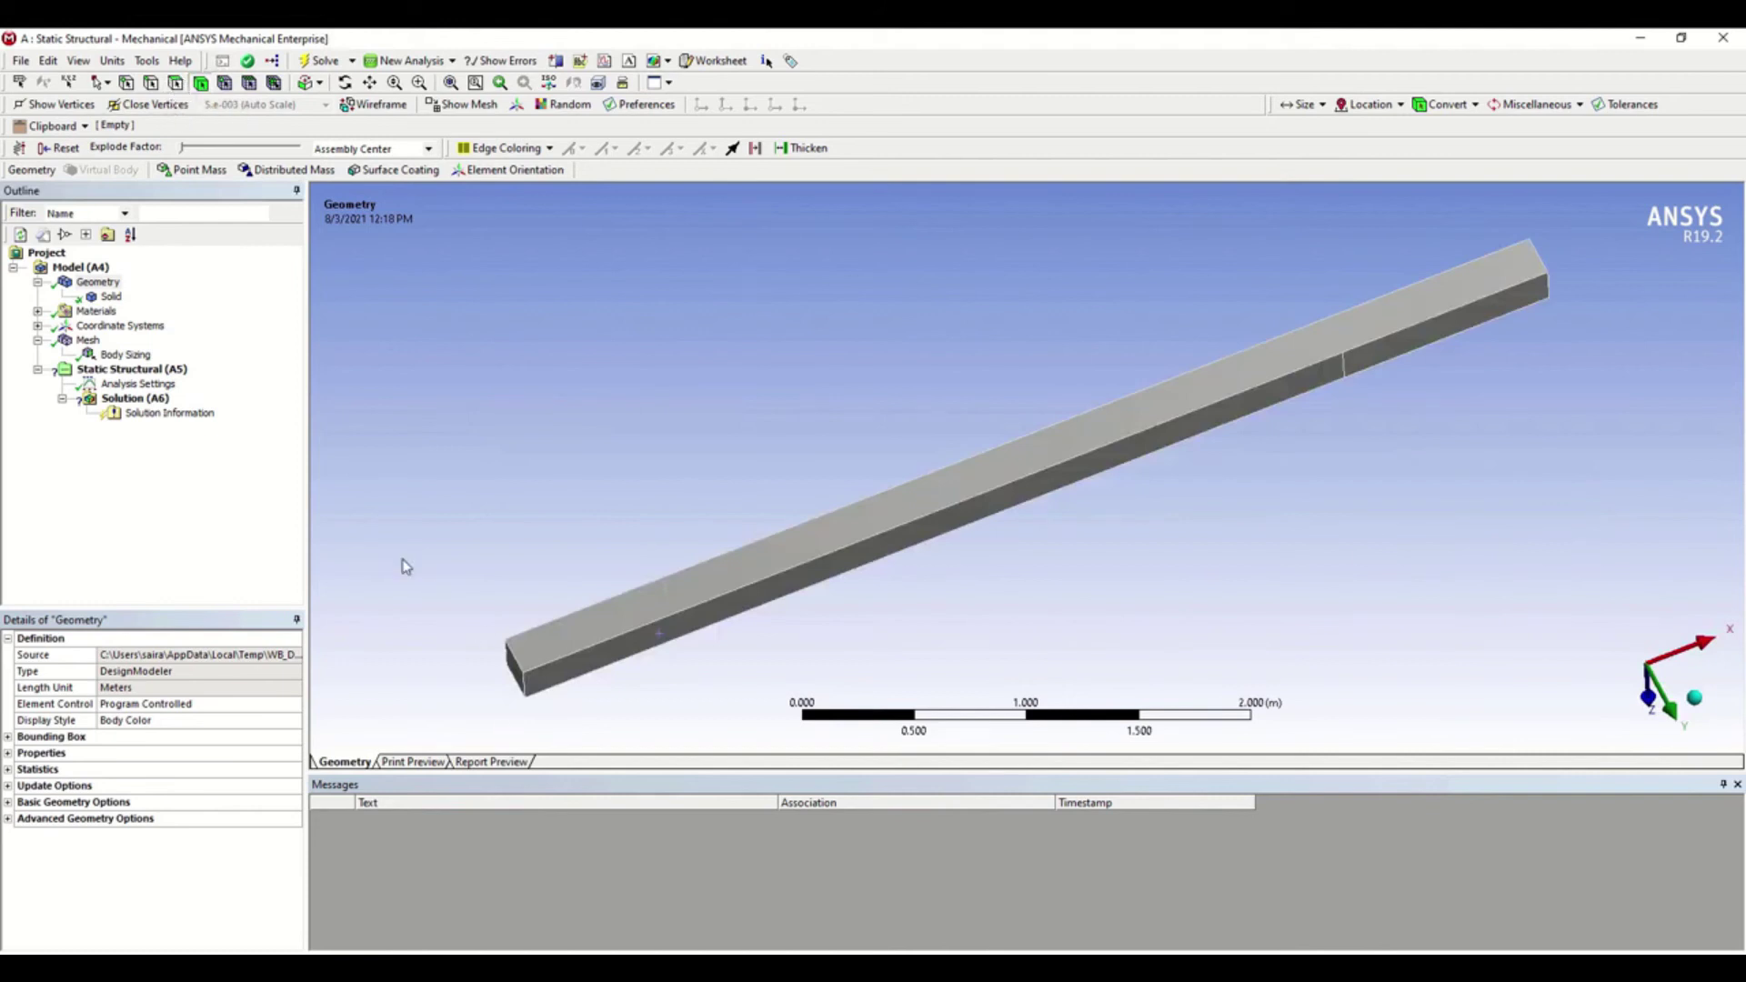
click(127, 369)
Add a Fixed Support under Static Structural (A5) scoped to the bar's near end face.
right_click(132, 368)
mouse_move(253, 385)
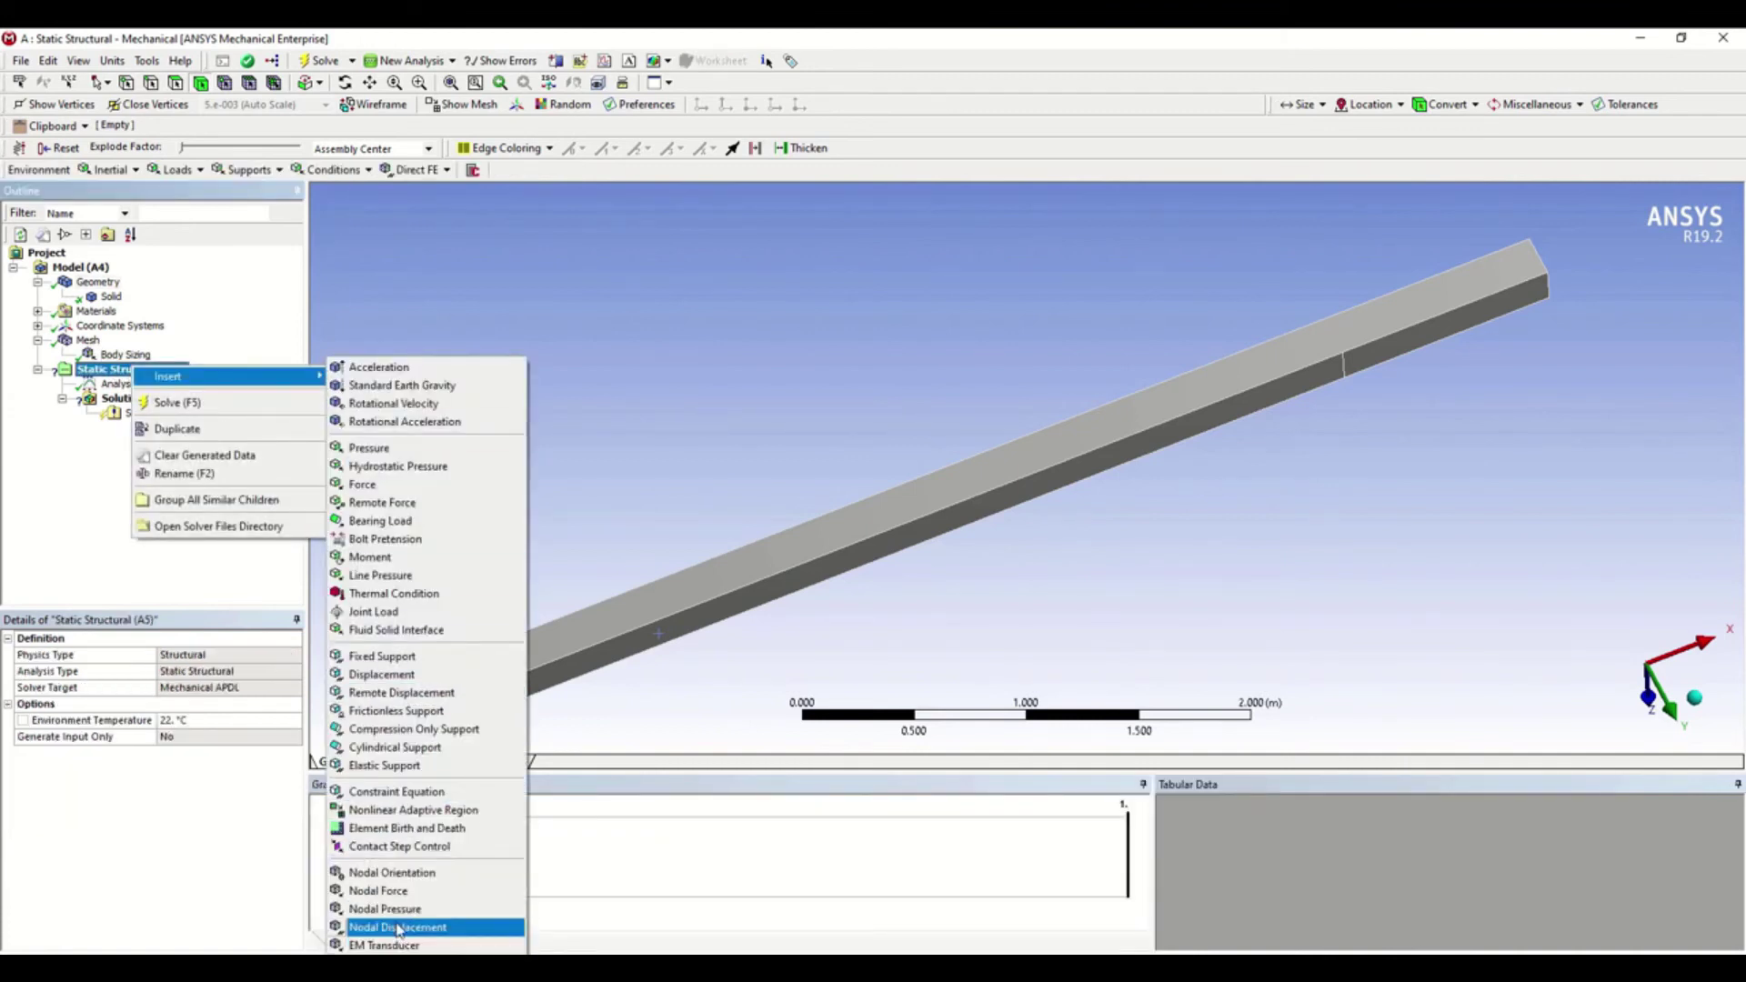
click(367, 657)
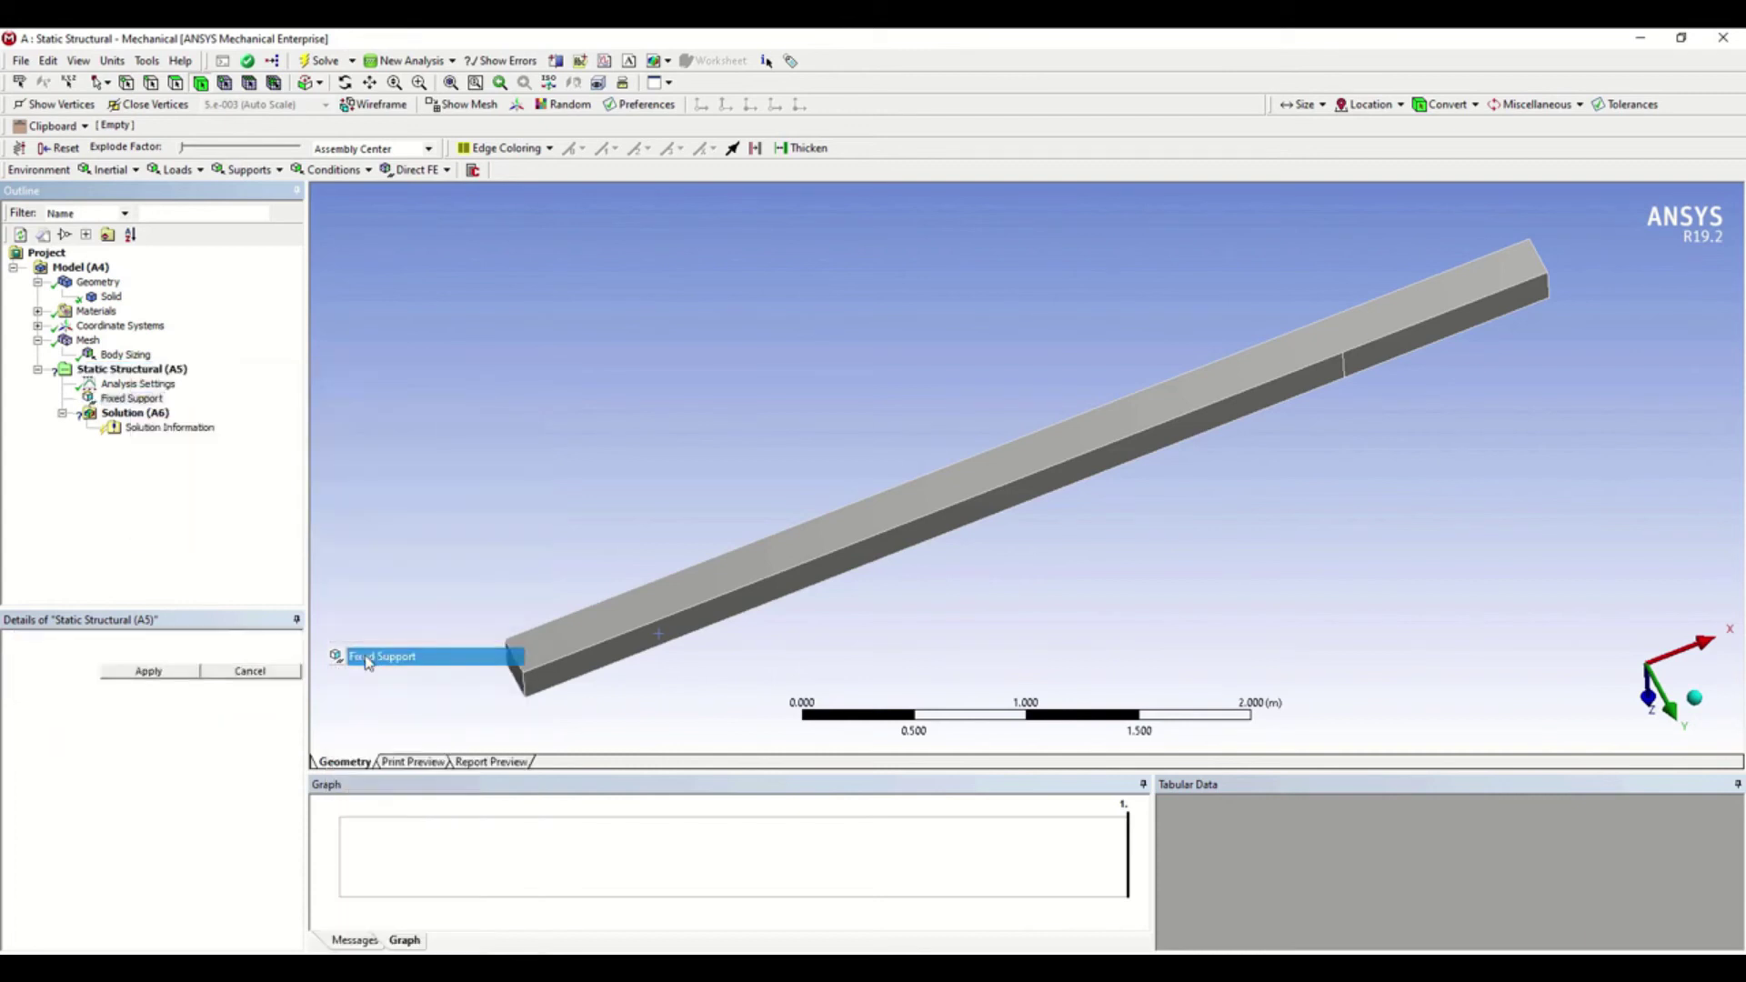
click(511, 671)
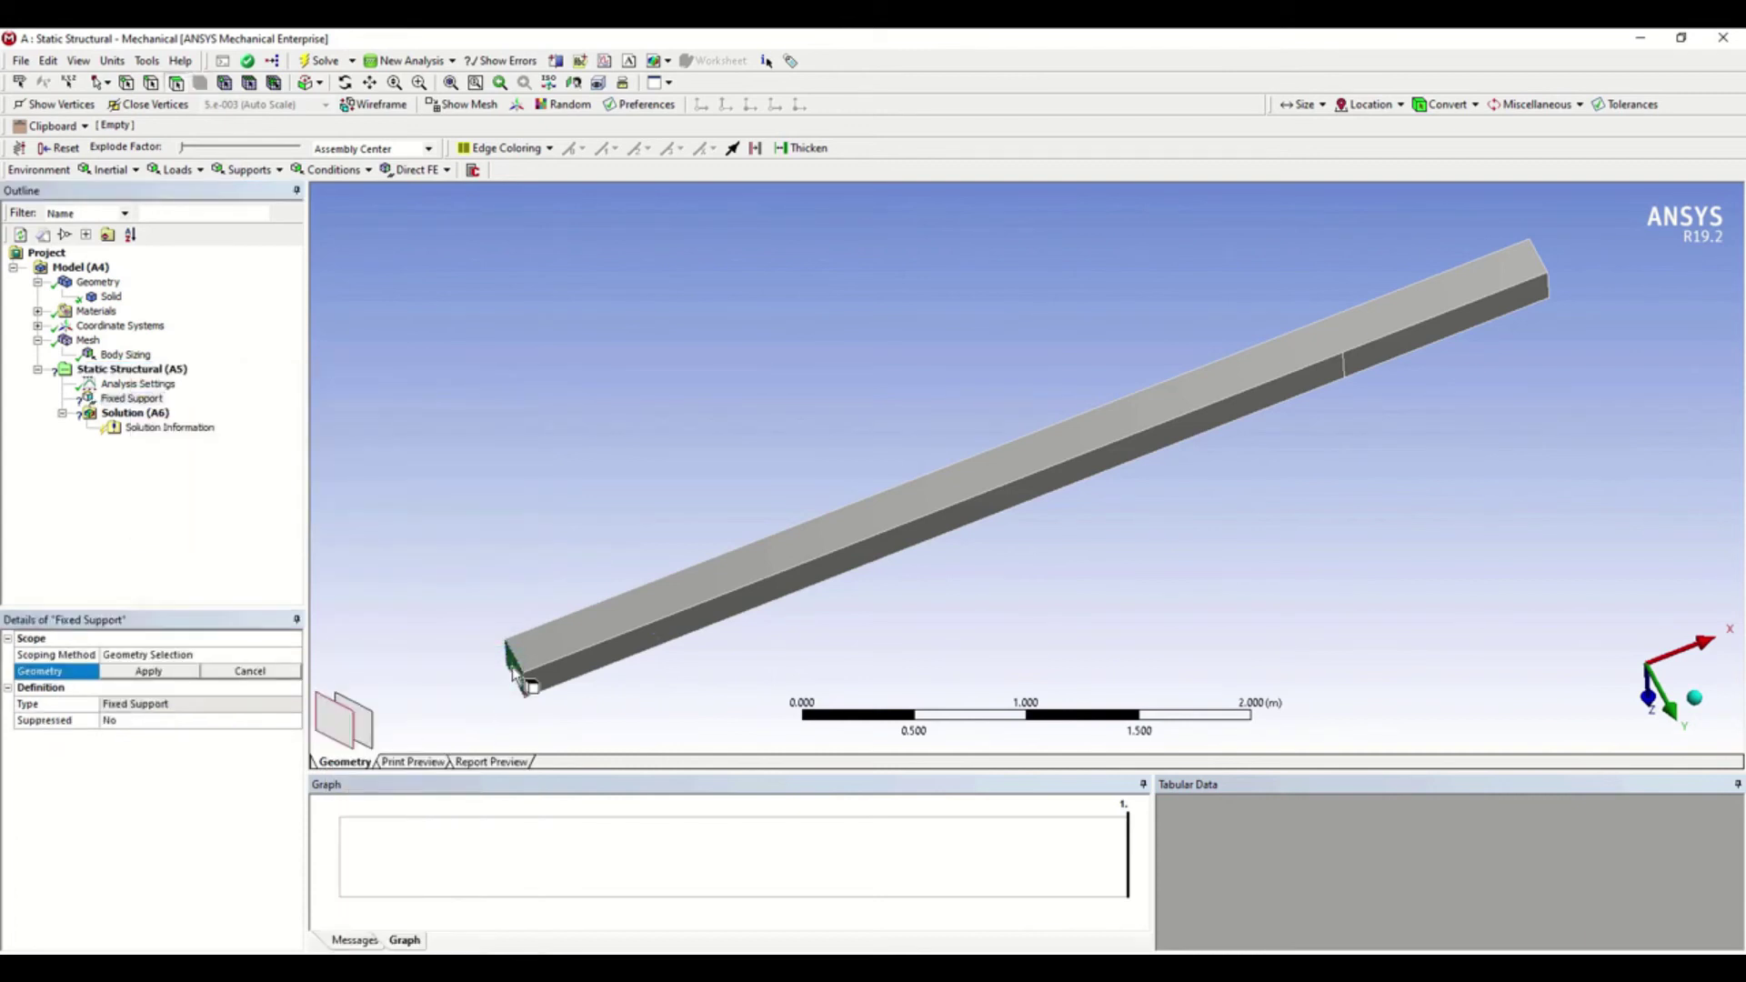
click(145, 670)
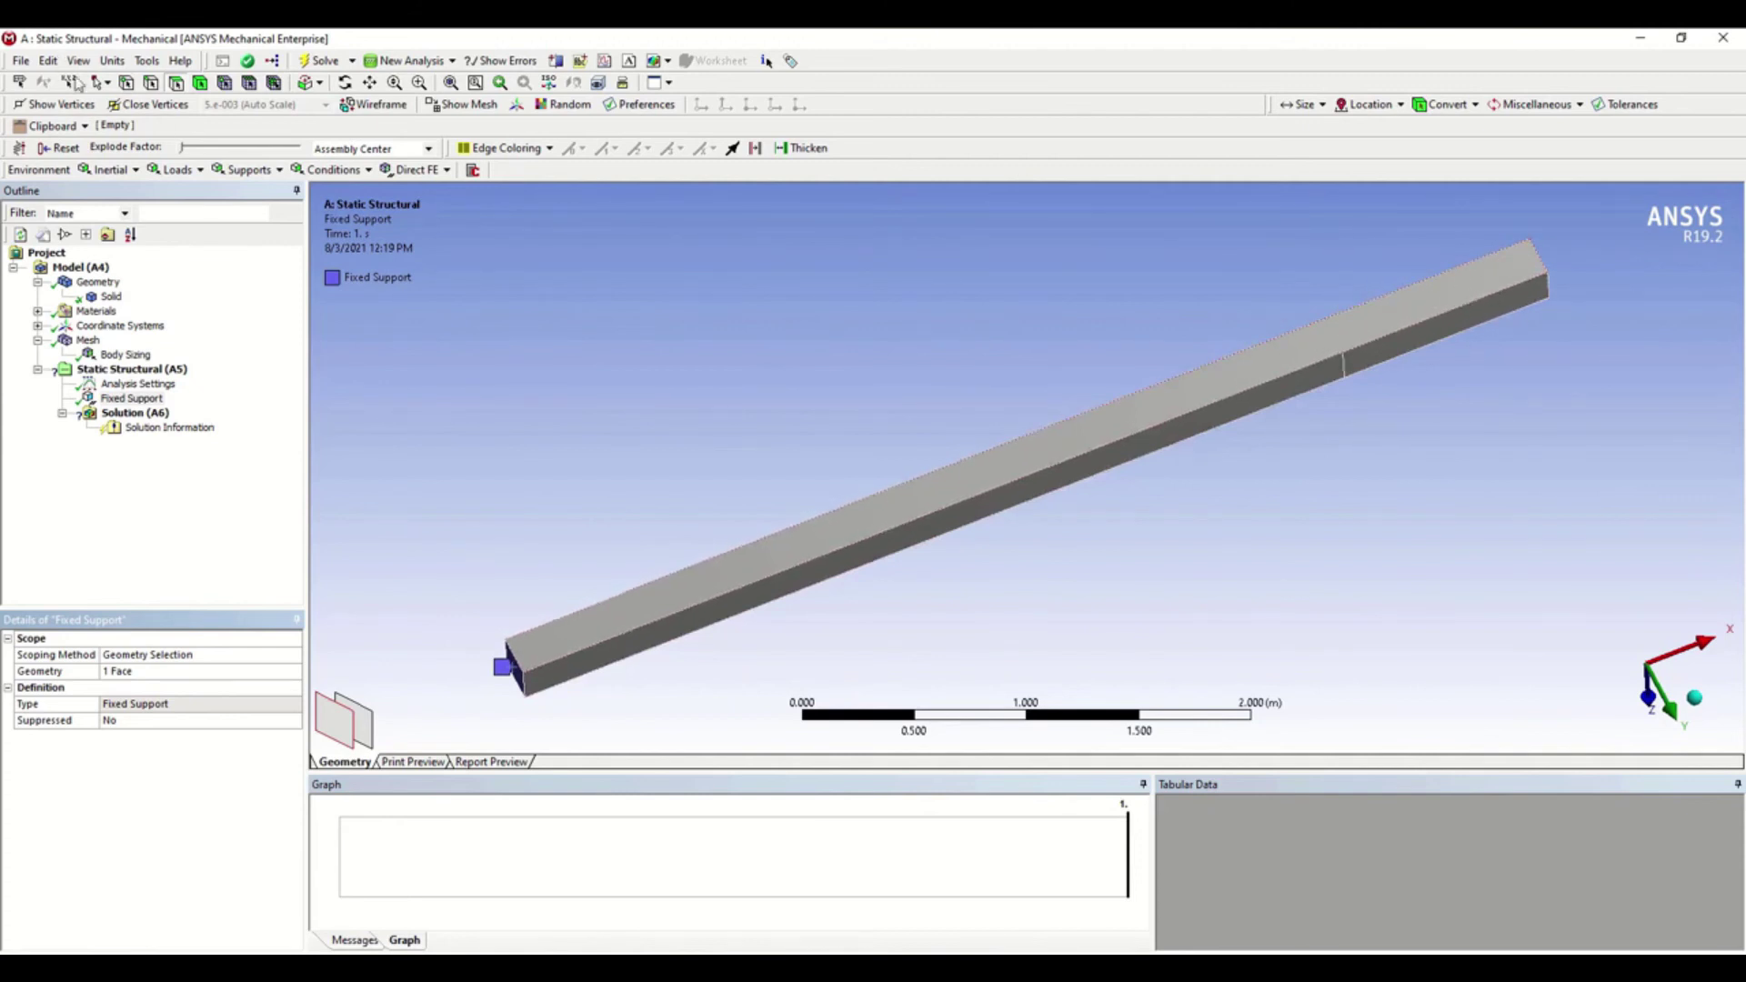
Add a 50000 Pa Pressure load on the face of the bar's far end segment.
right_click(126, 373)
mouse_move(237, 380)
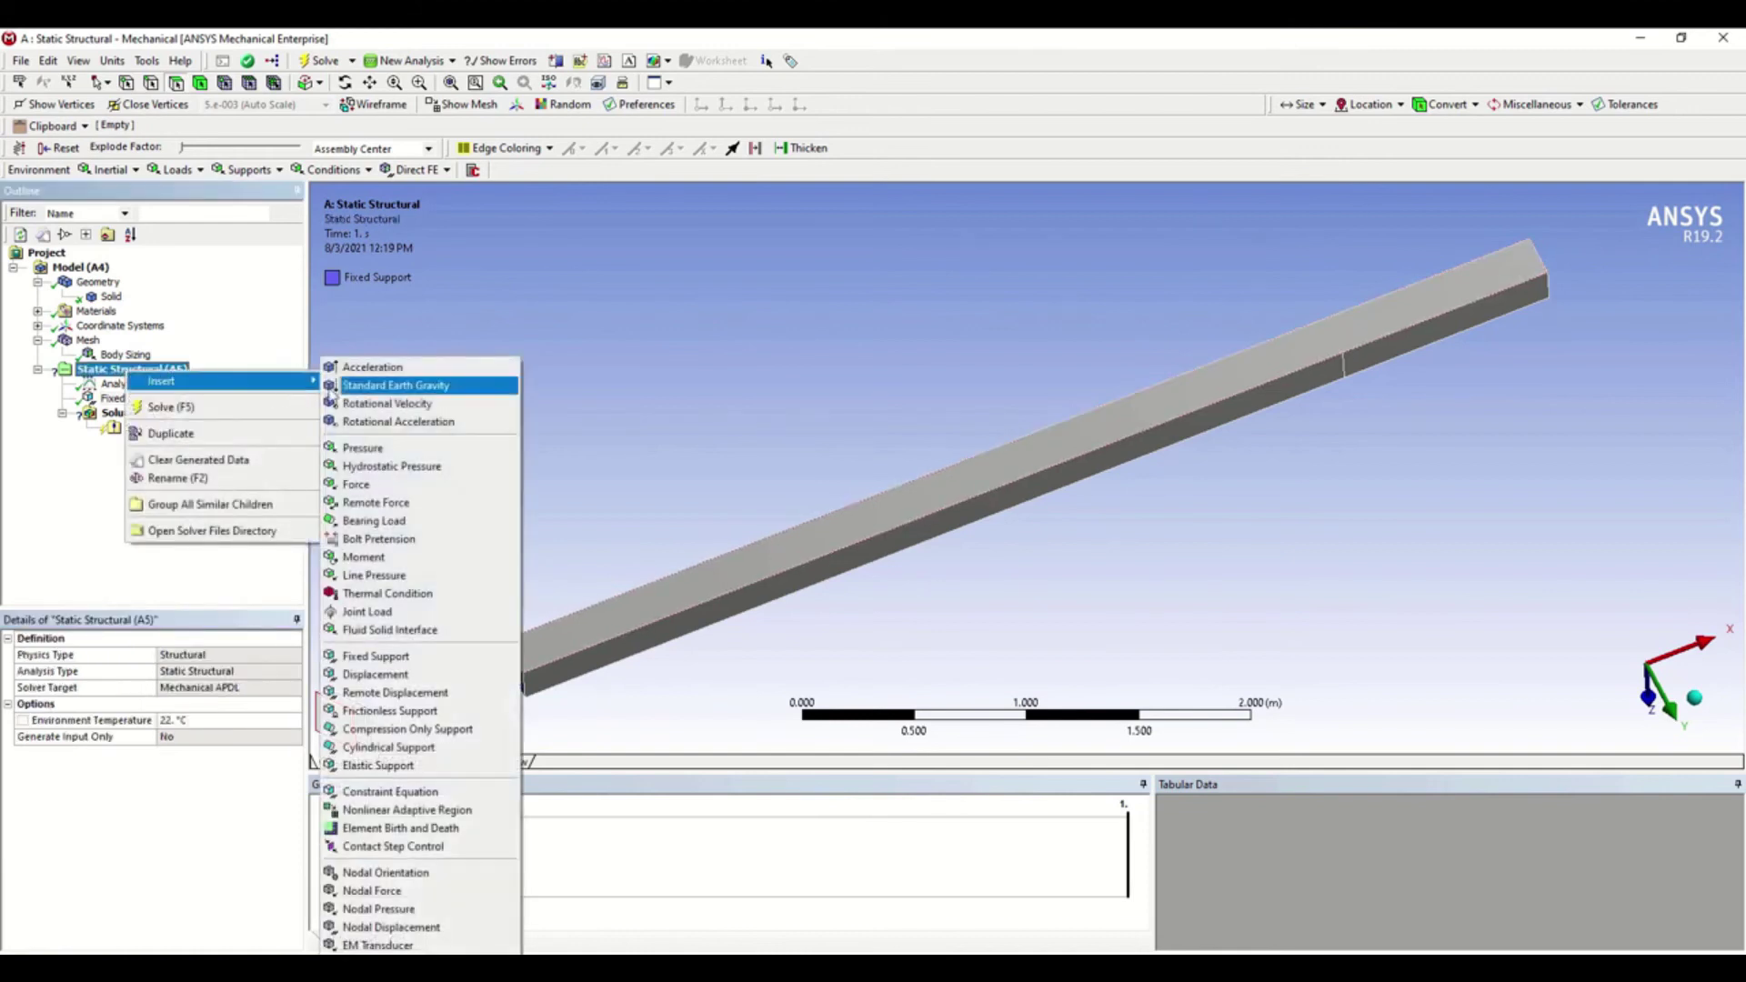
click(363, 450)
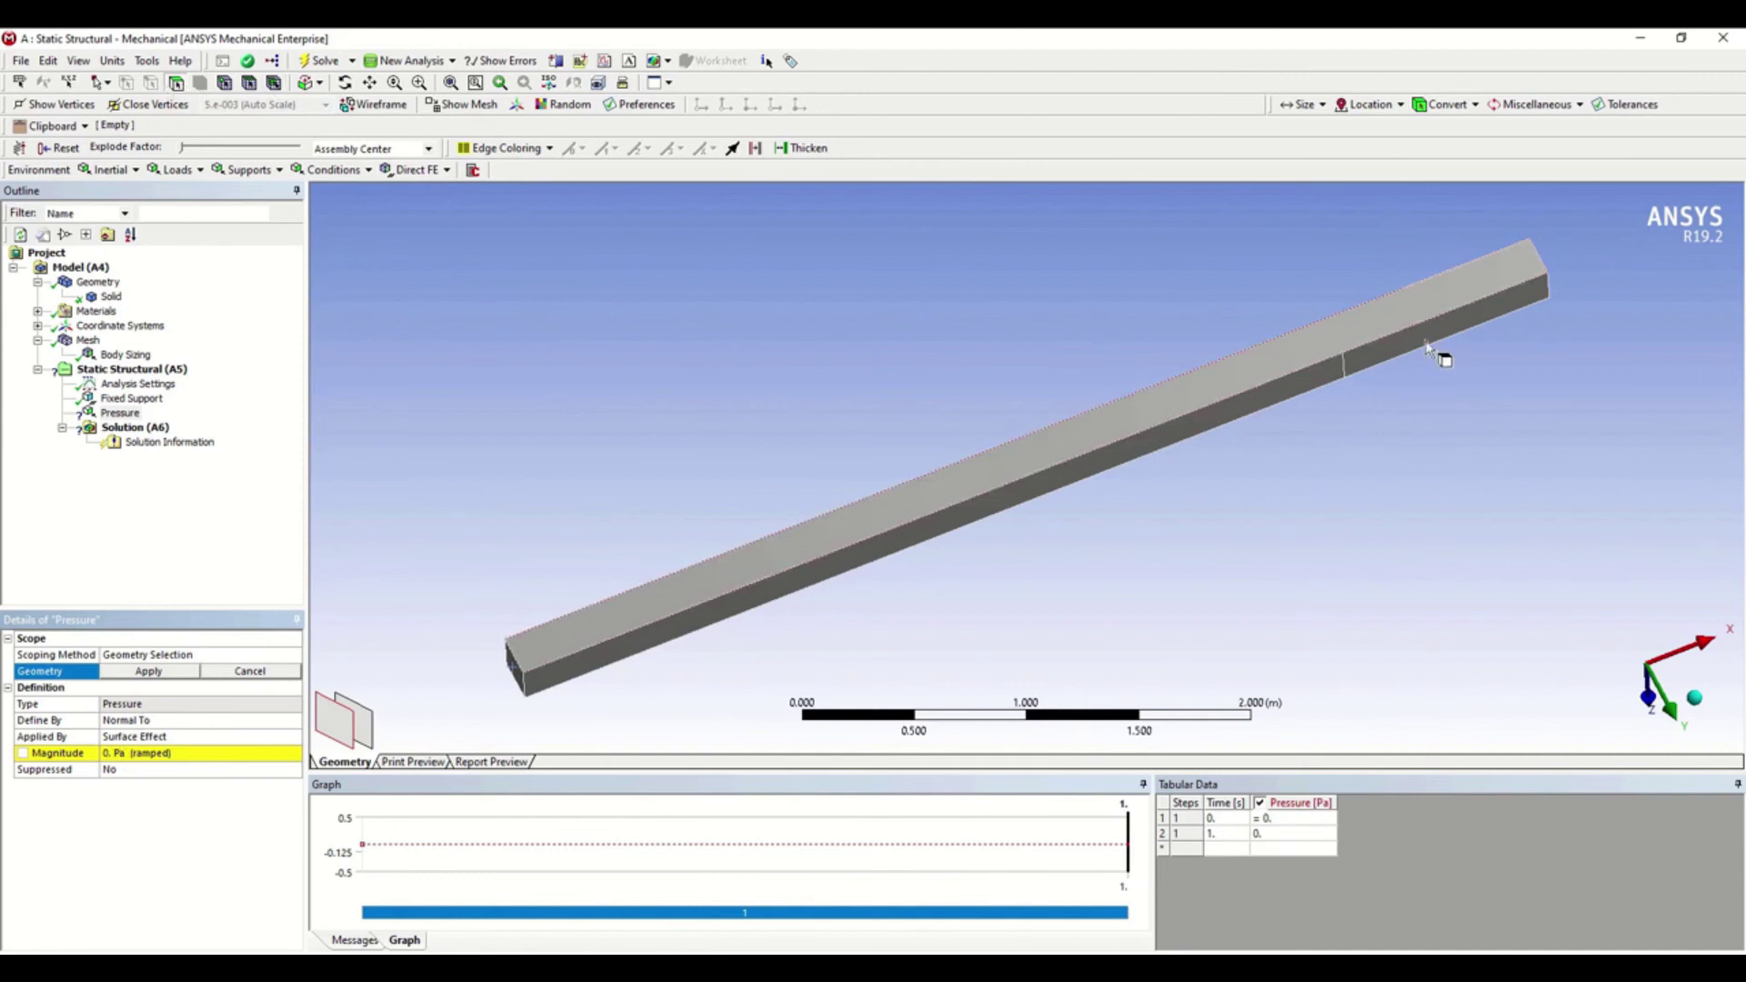
click(727, 582)
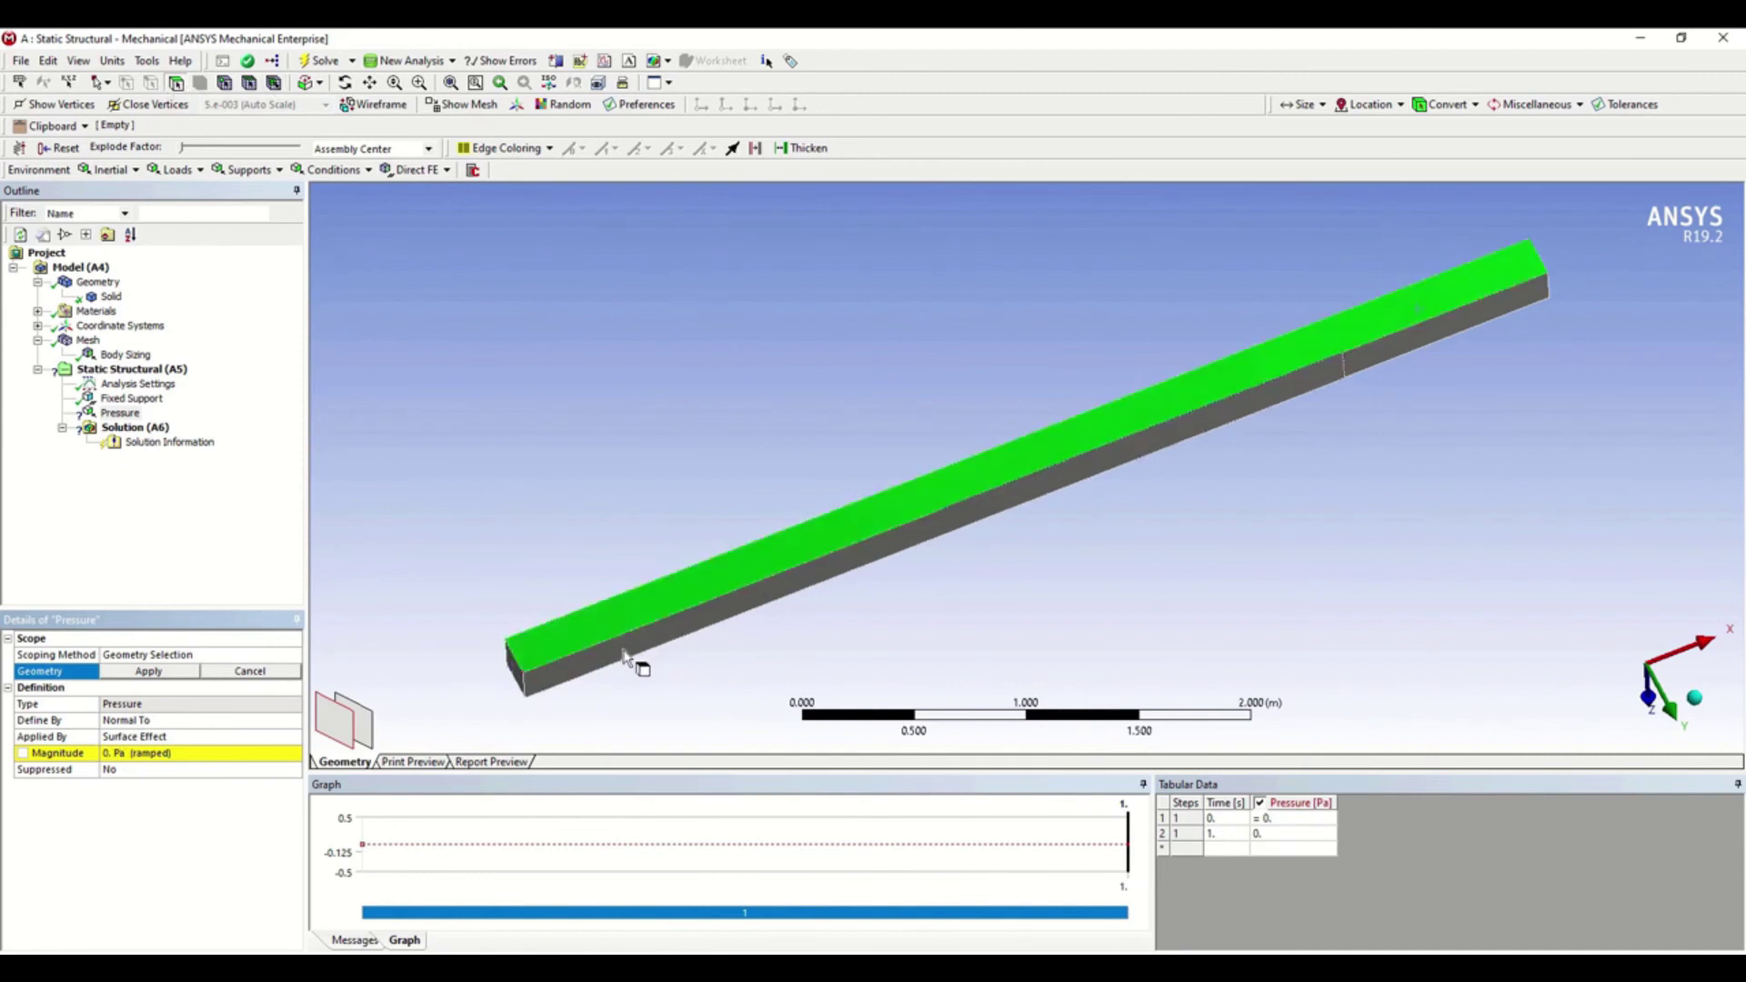
click(1397, 346)
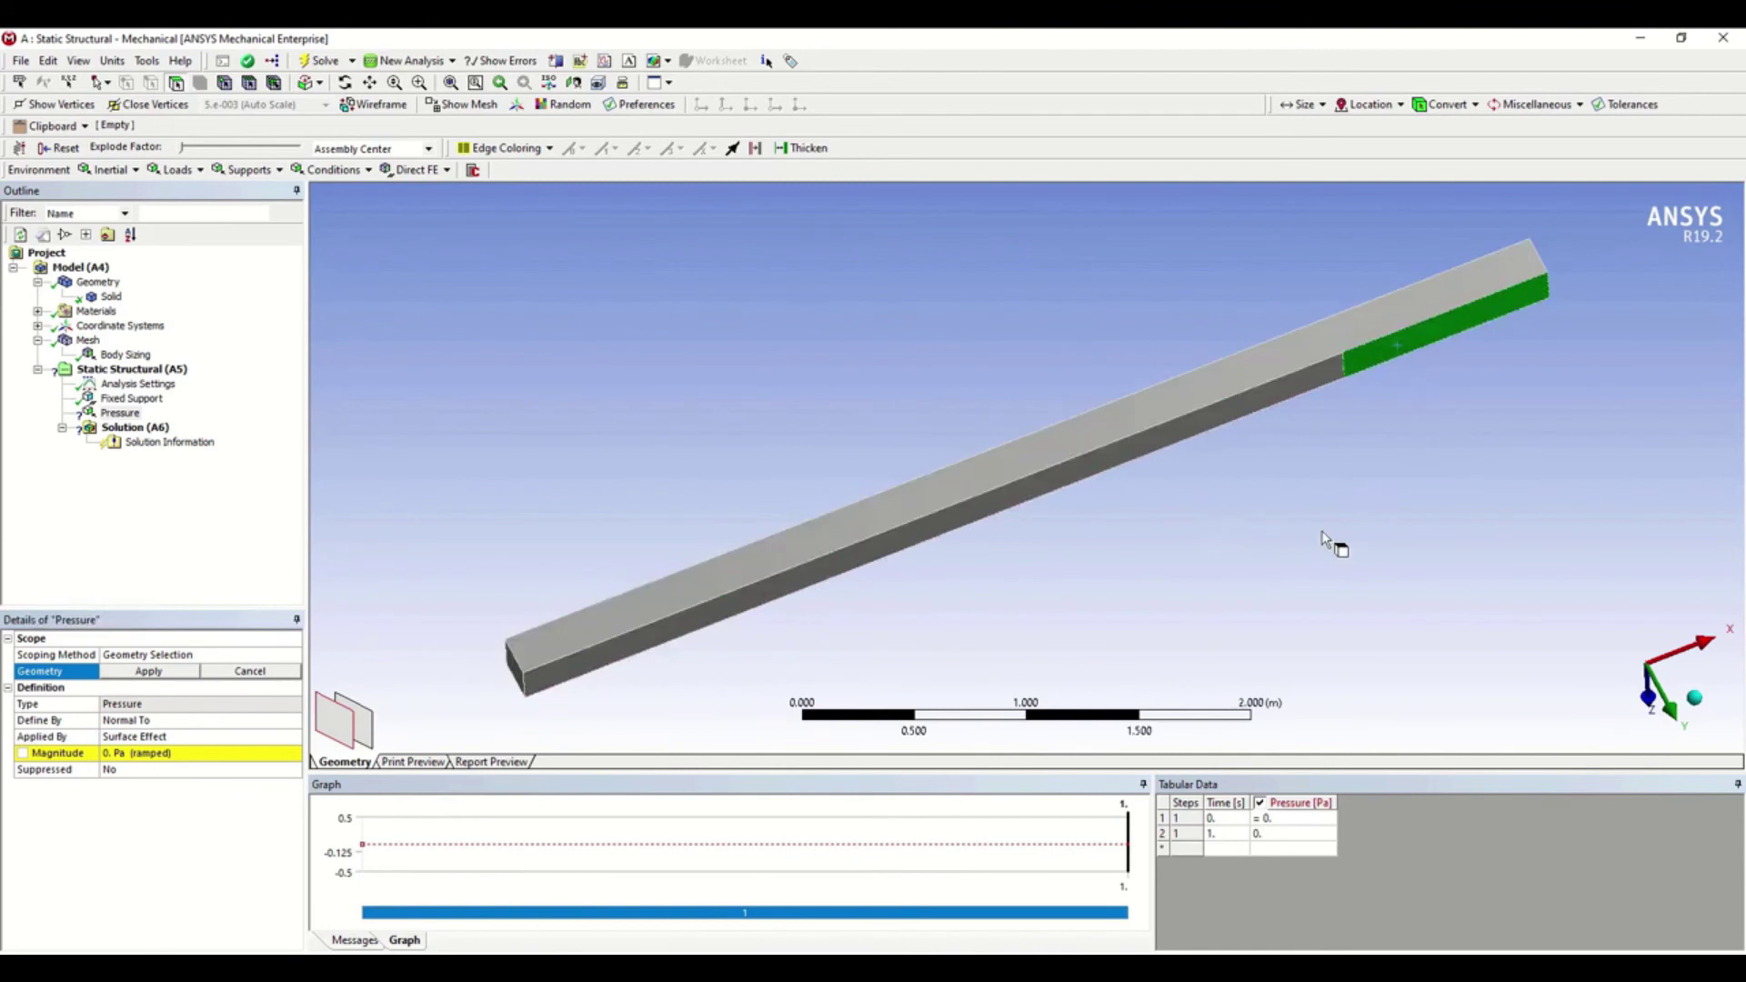
middle_drag(1321, 539, 1273, 364)
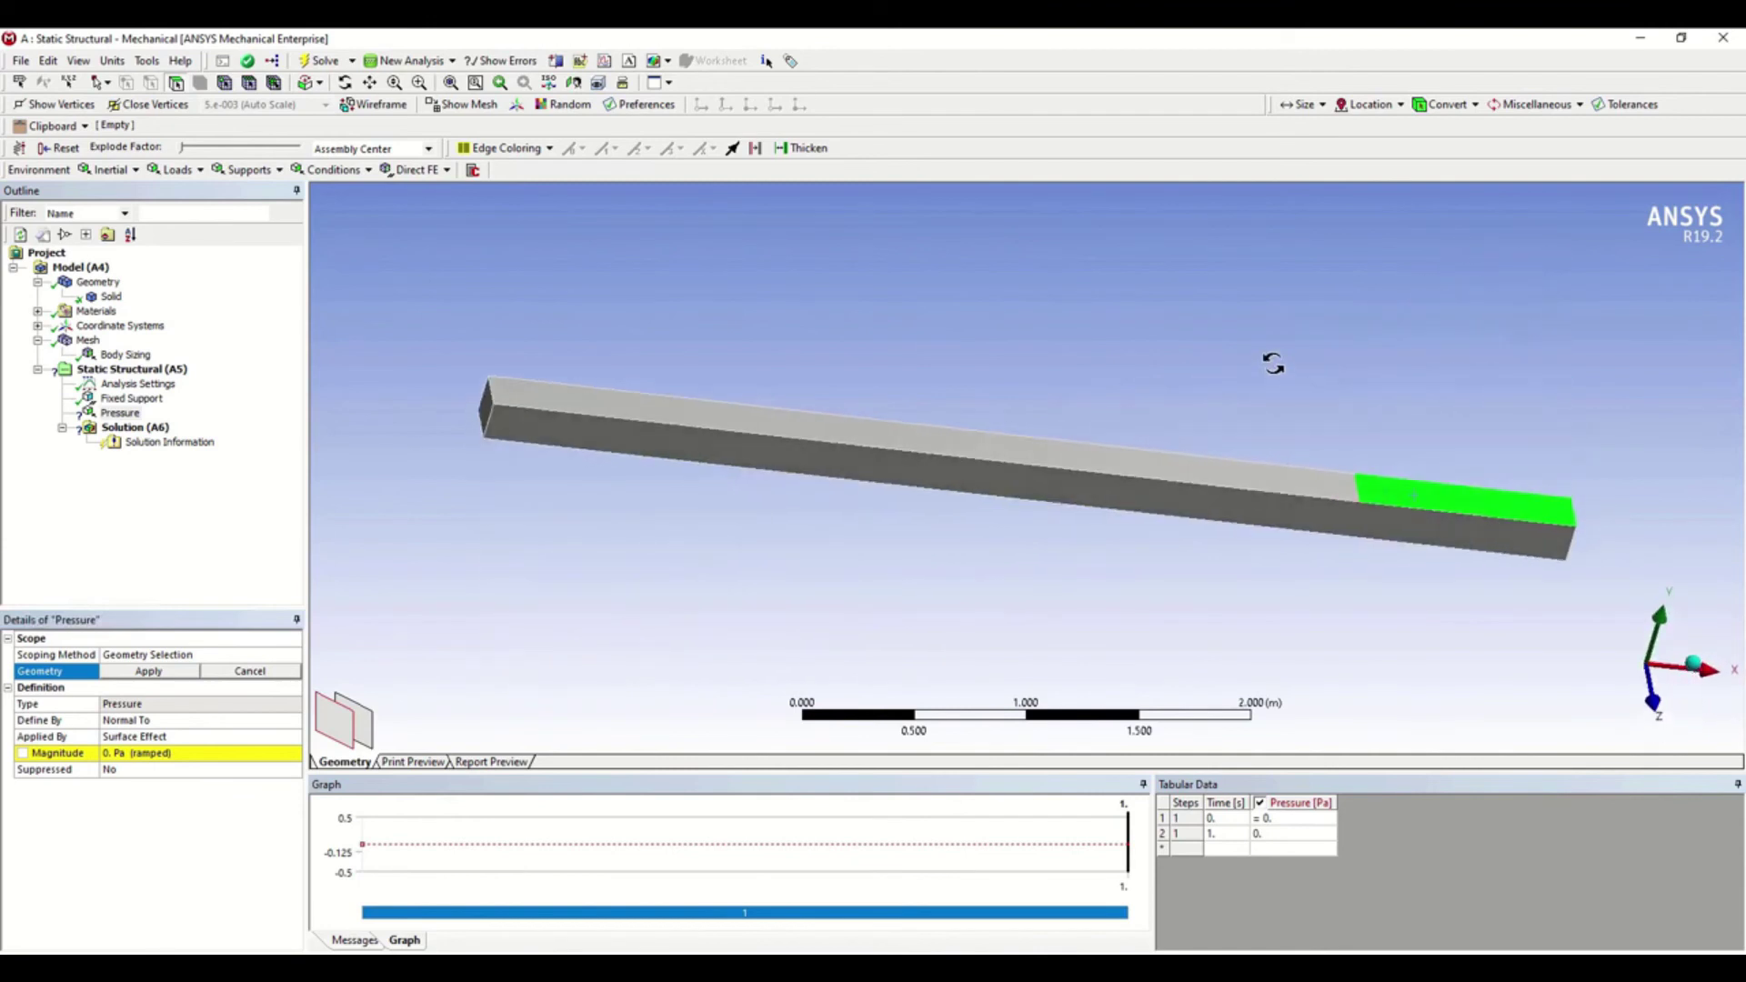
middle_drag(1480, 592, 283, 634)
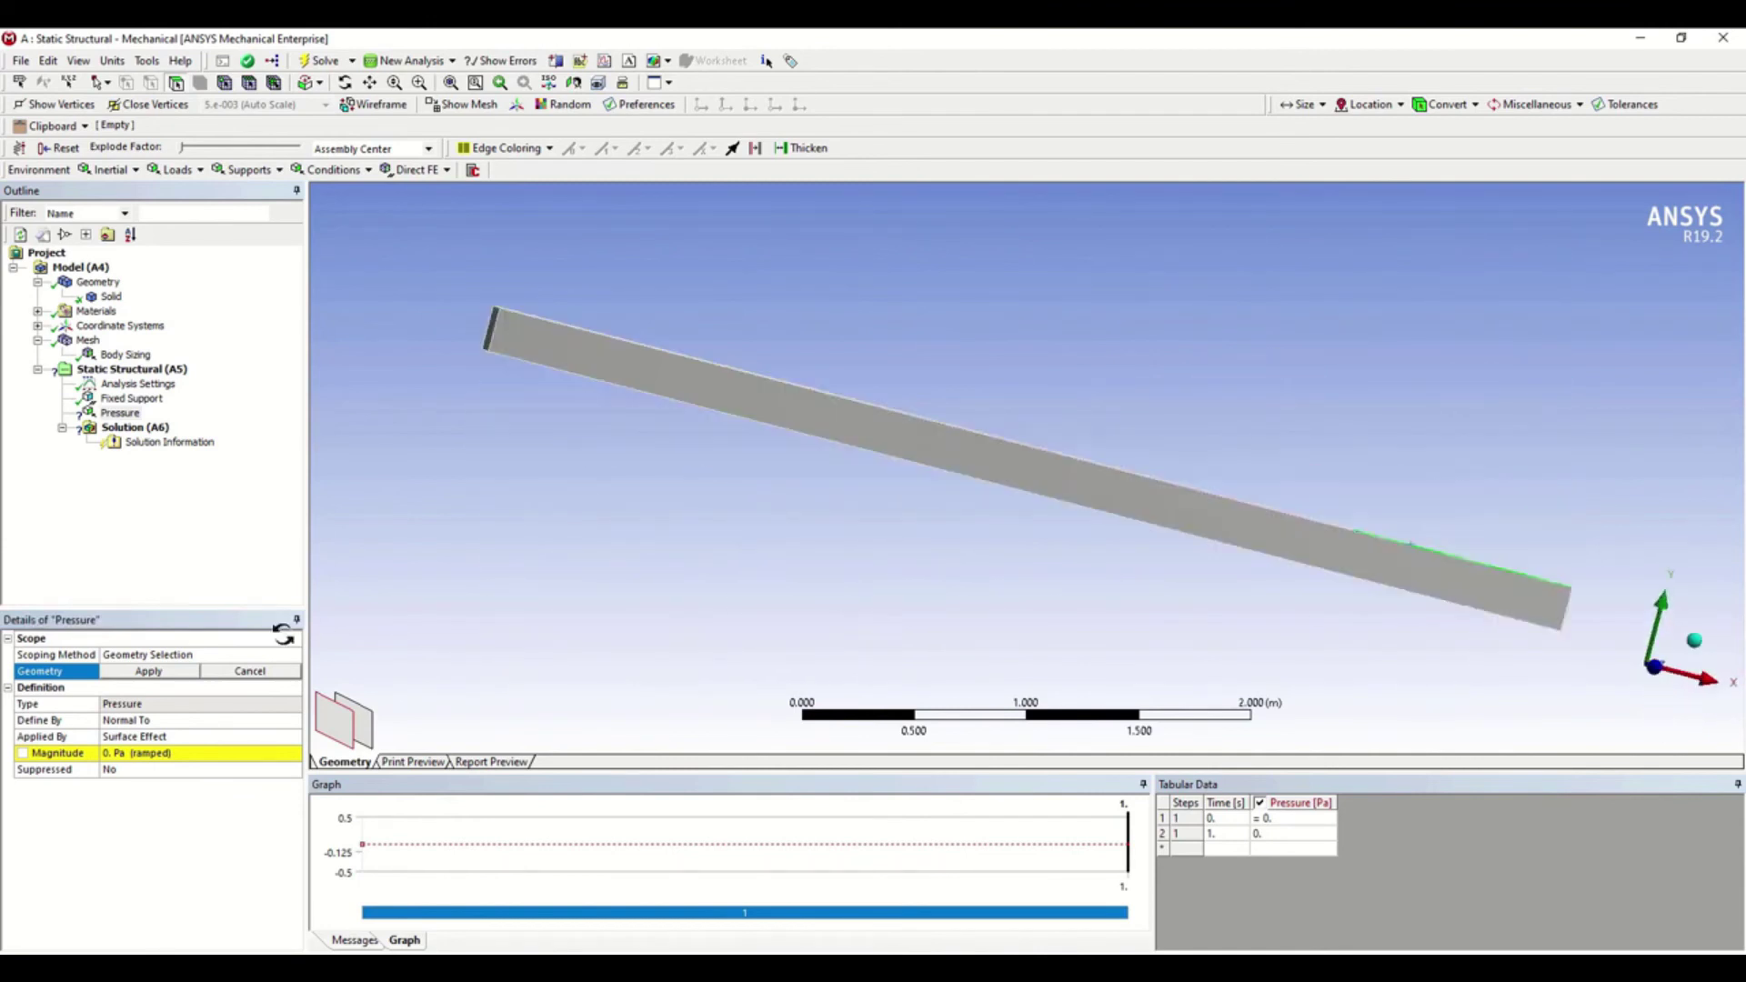
click(146, 671)
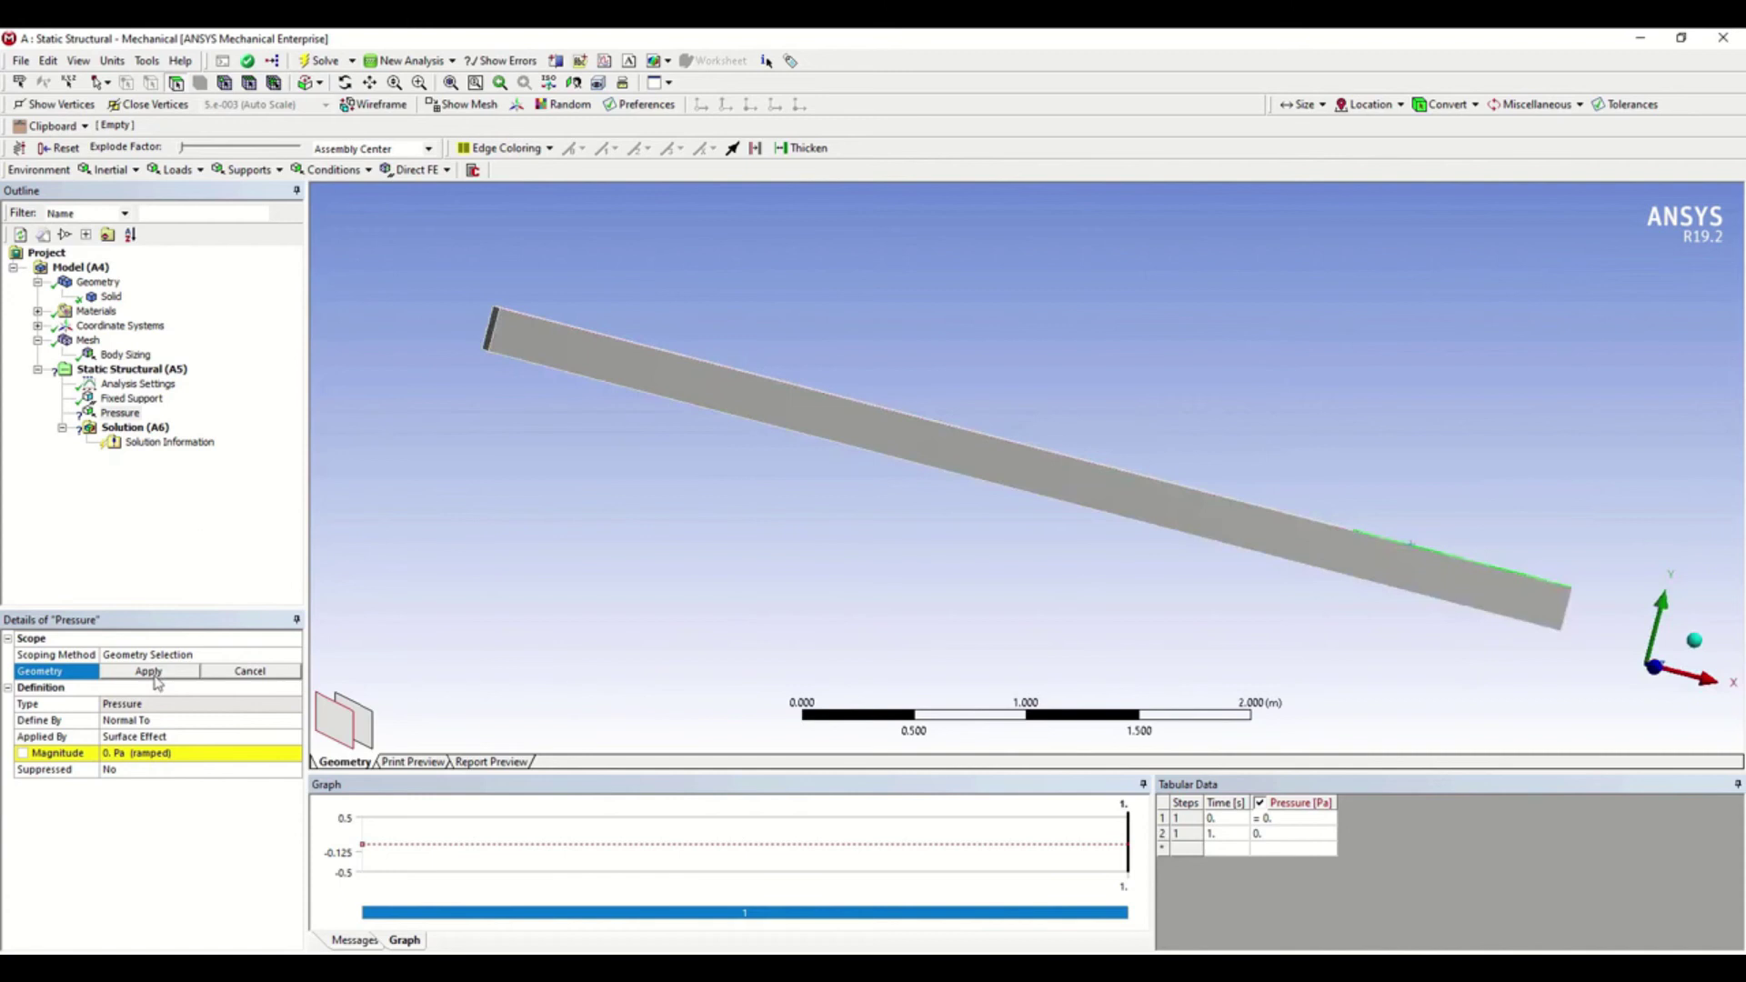
click(144, 755)
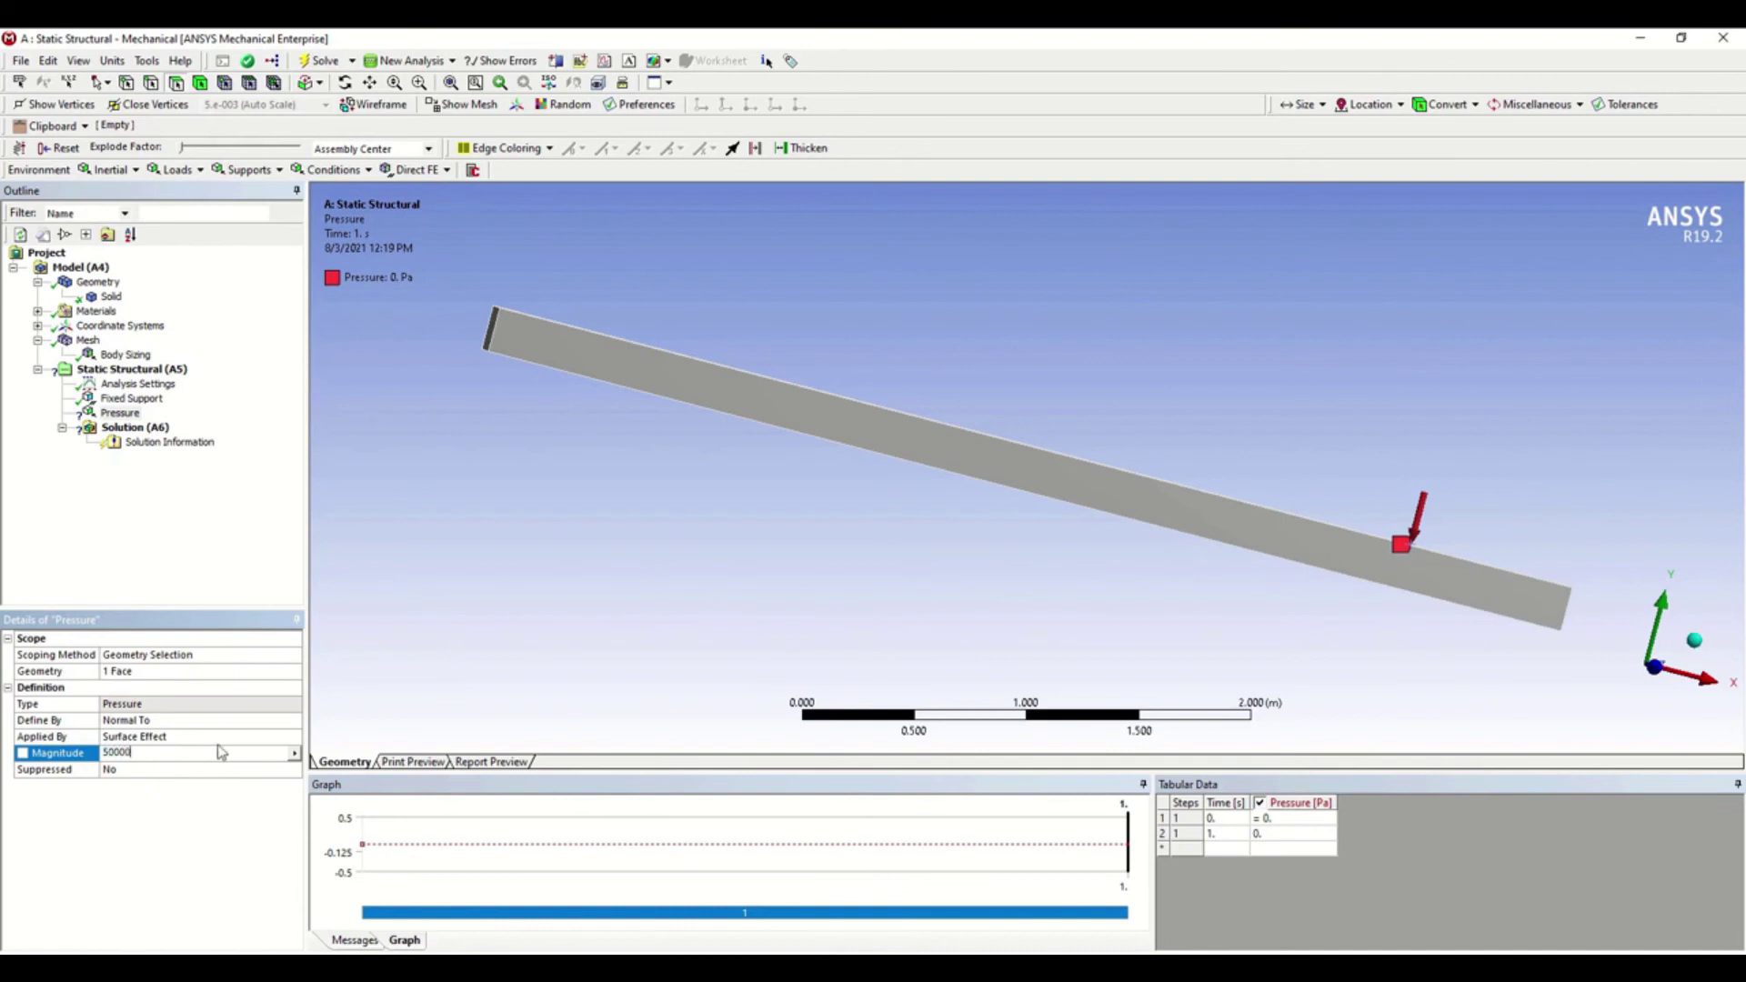
click(195, 589)
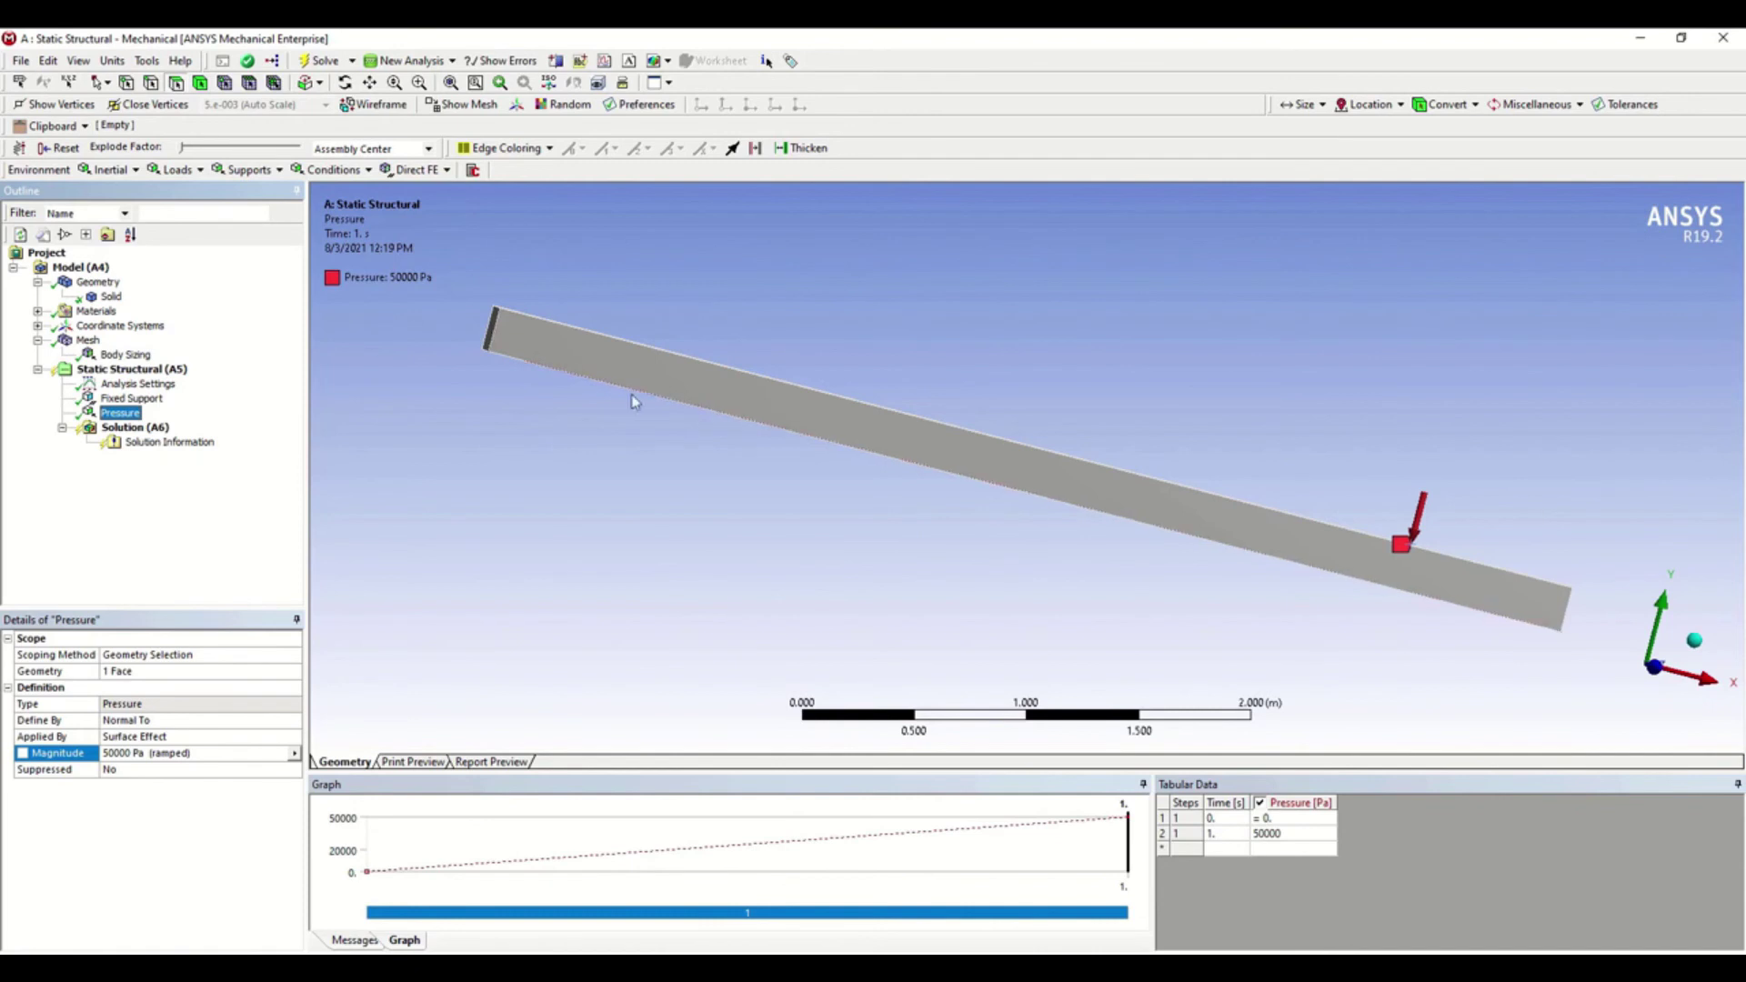
click(137, 428)
Insert Total Deformation and Directional Deformation results under Solution (A6).
right_click(138, 432)
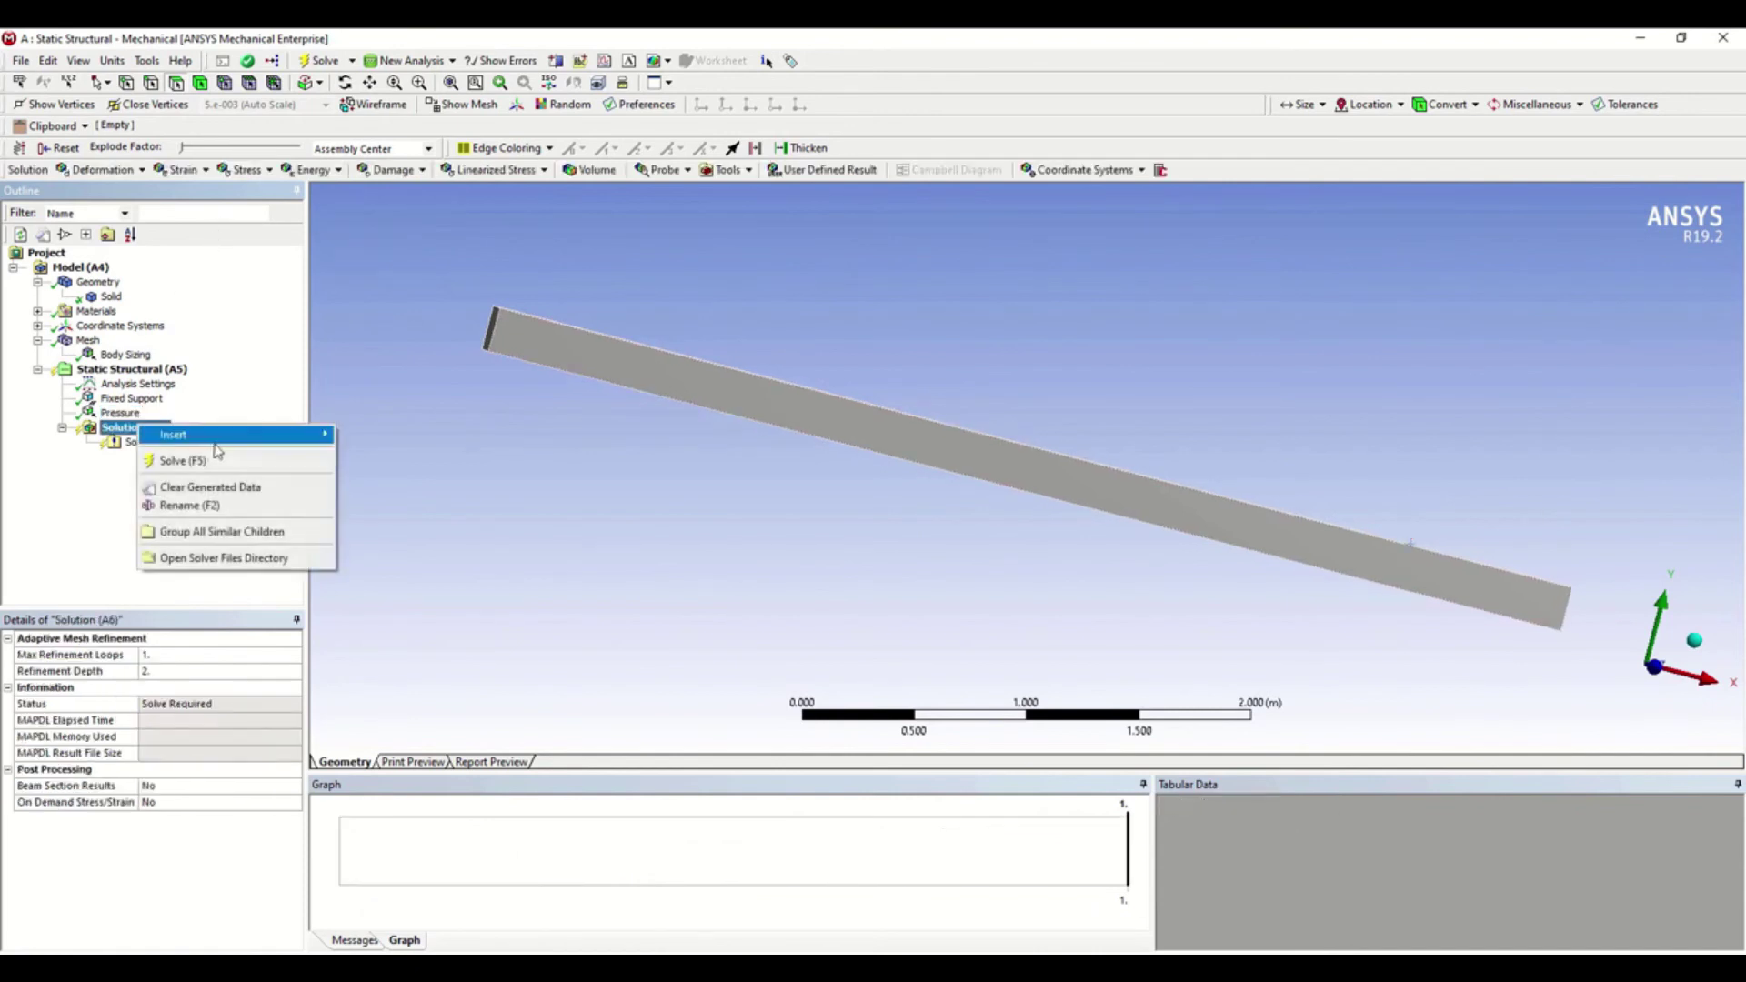
mouse_move(236, 435)
mouse_move(469, 443)
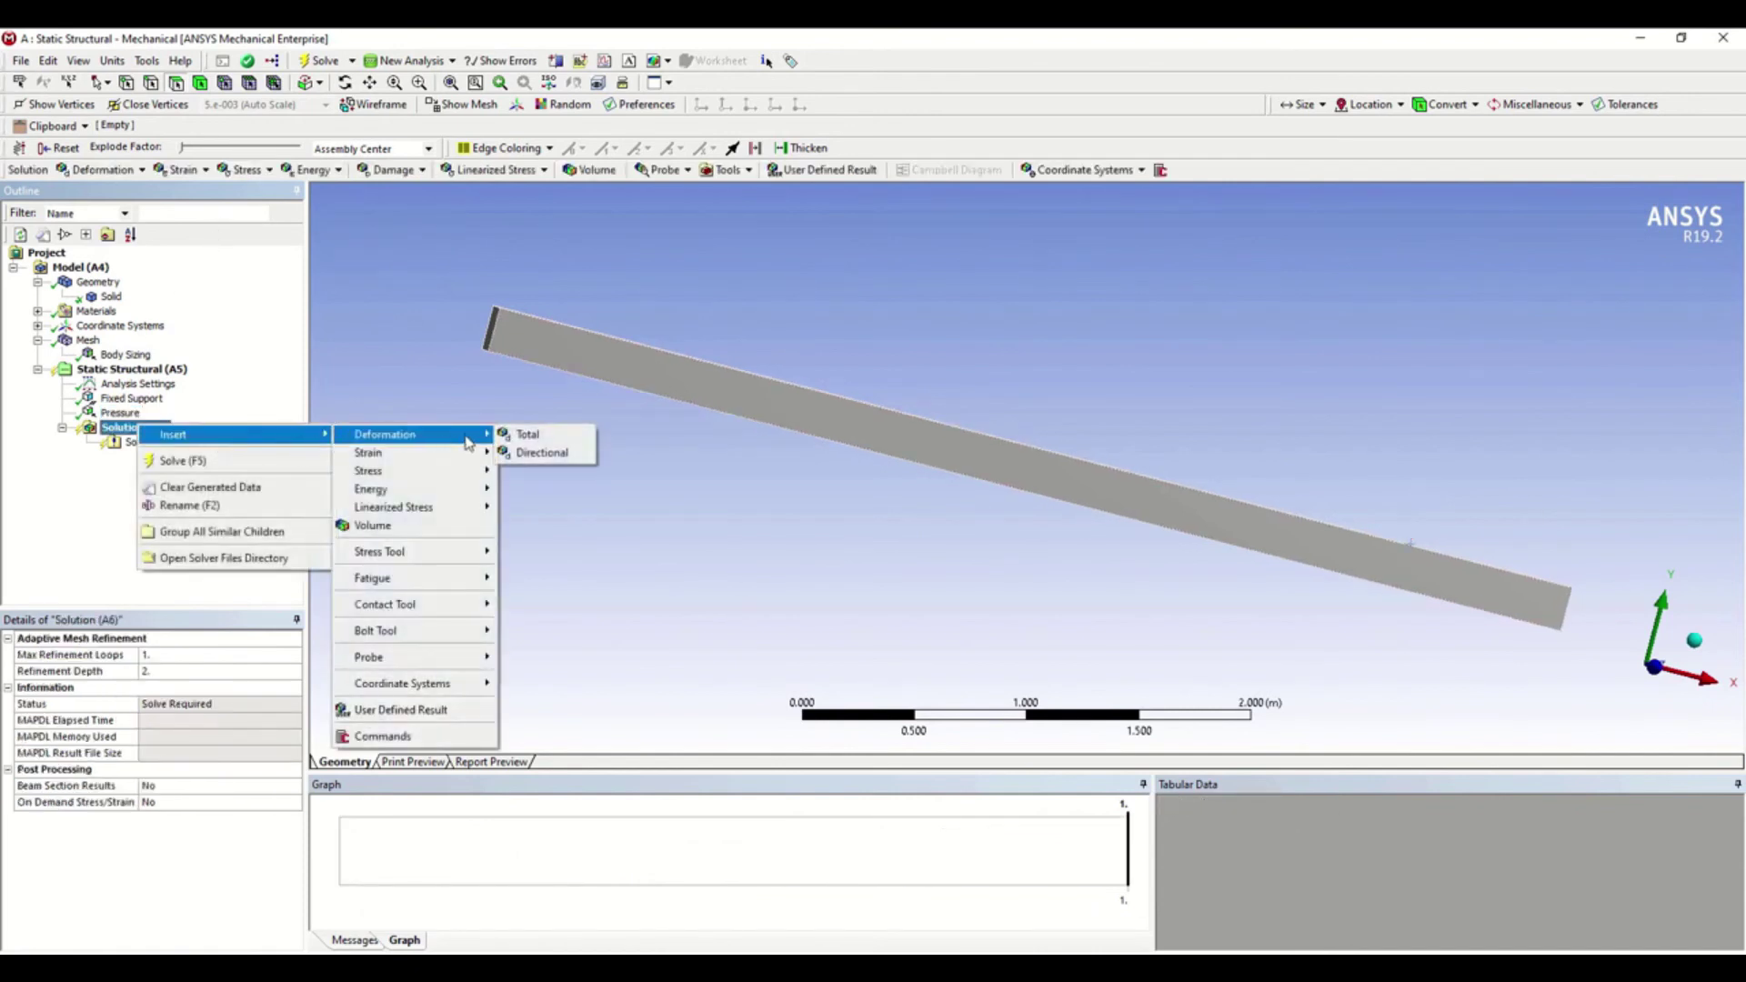
click(535, 444)
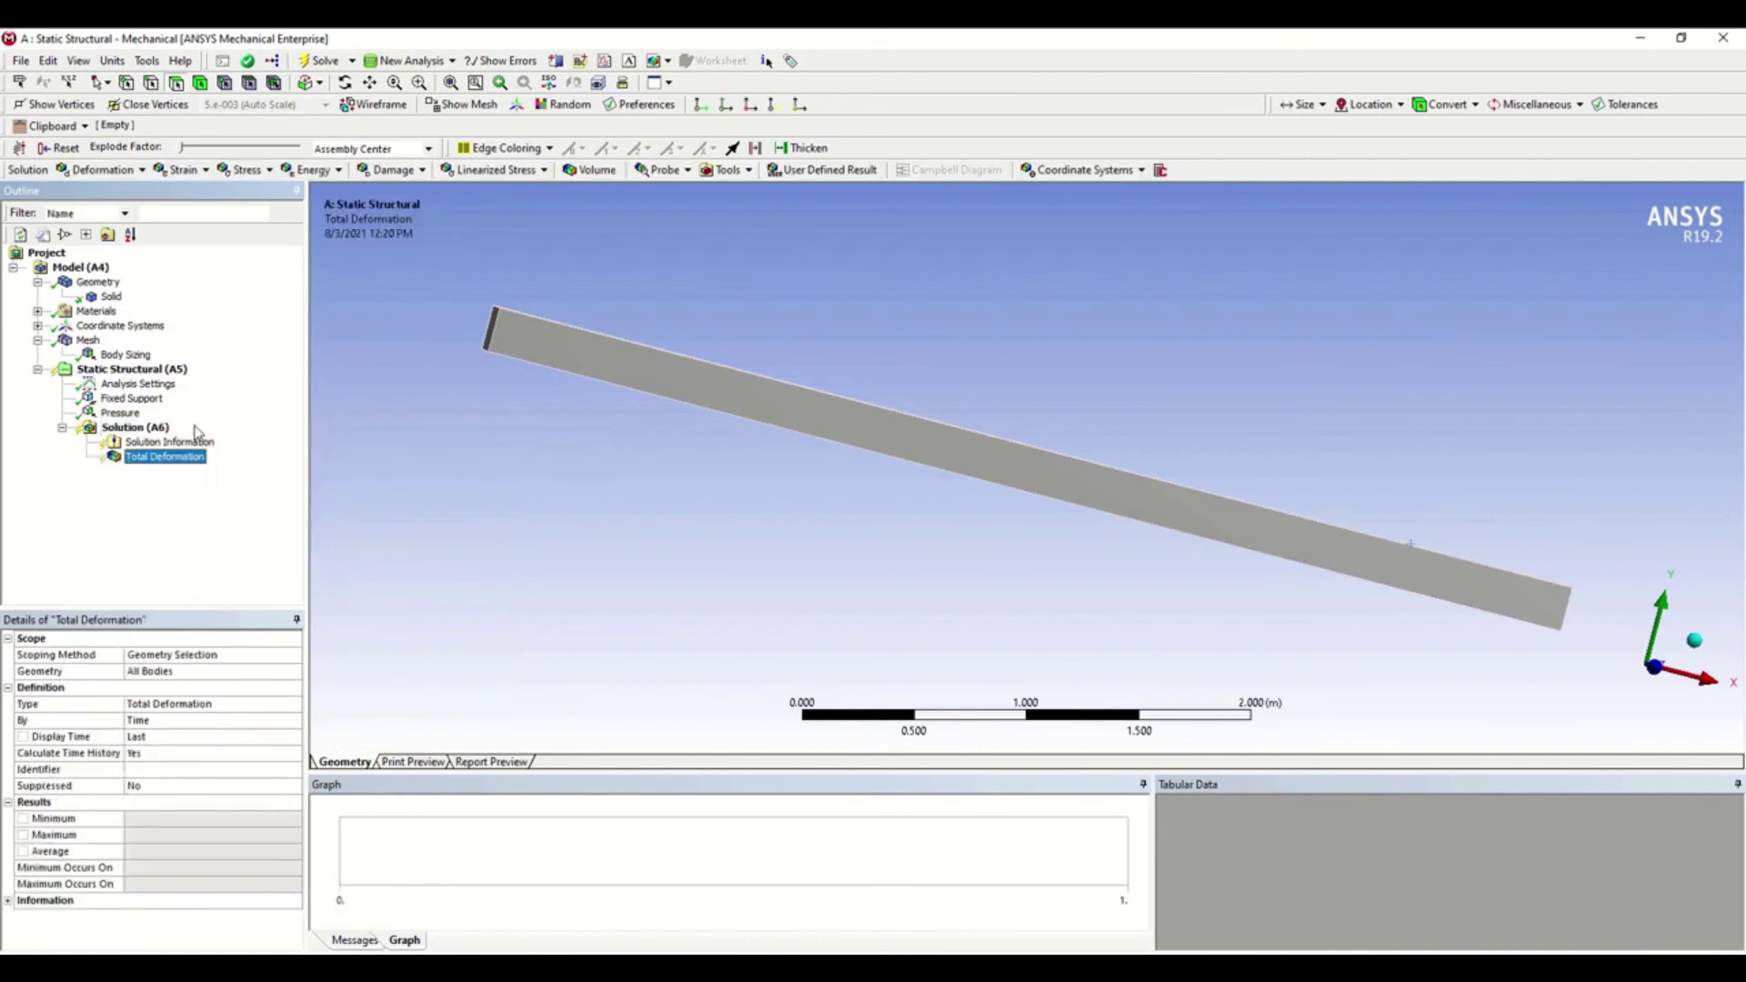
right_click(145, 429)
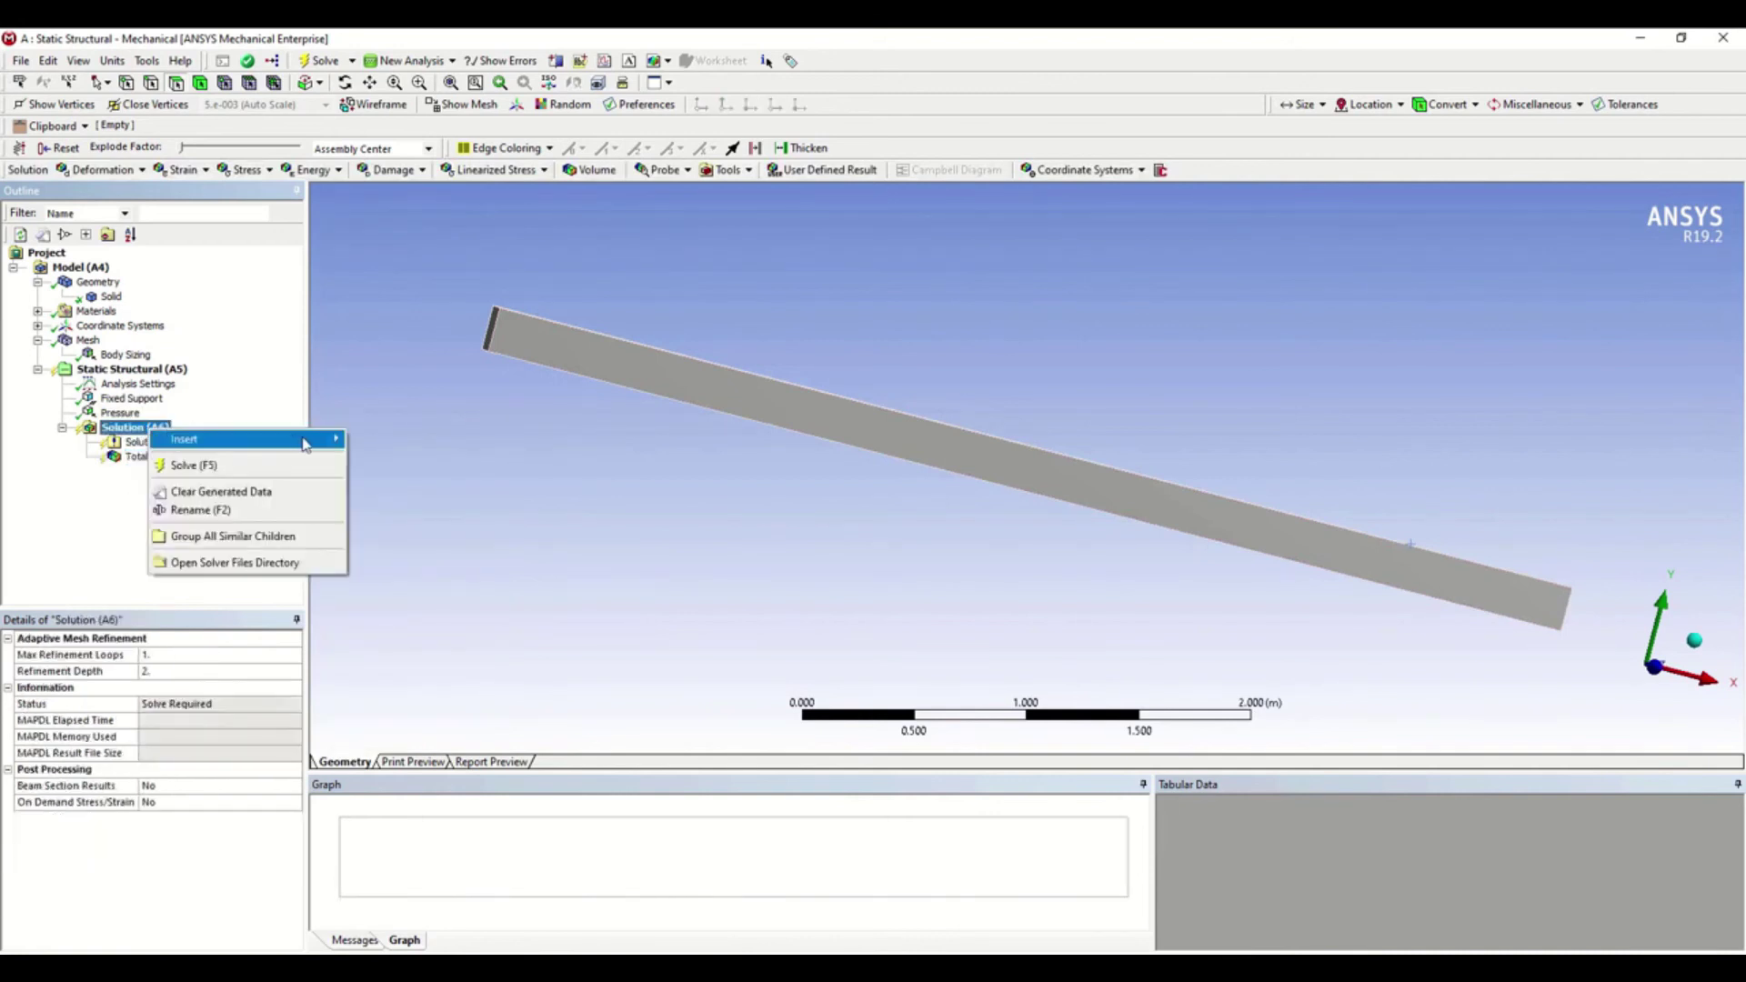
mouse_move(300, 439)
mouse_move(459, 451)
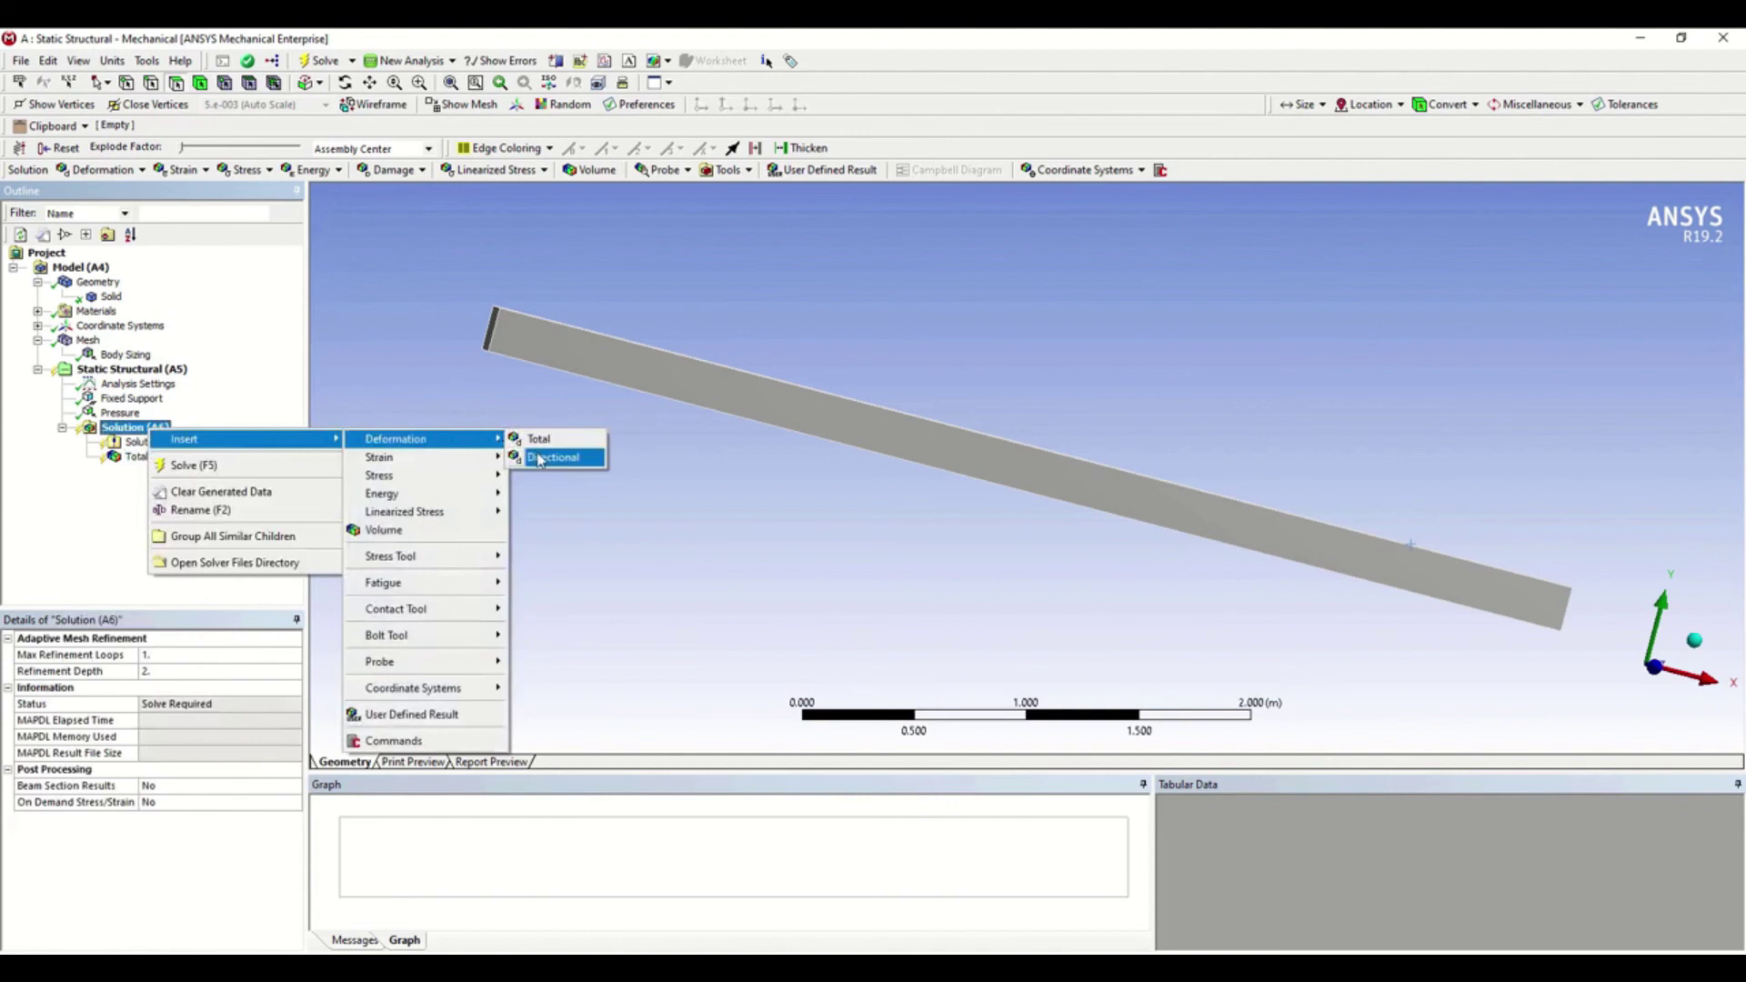
click(543, 459)
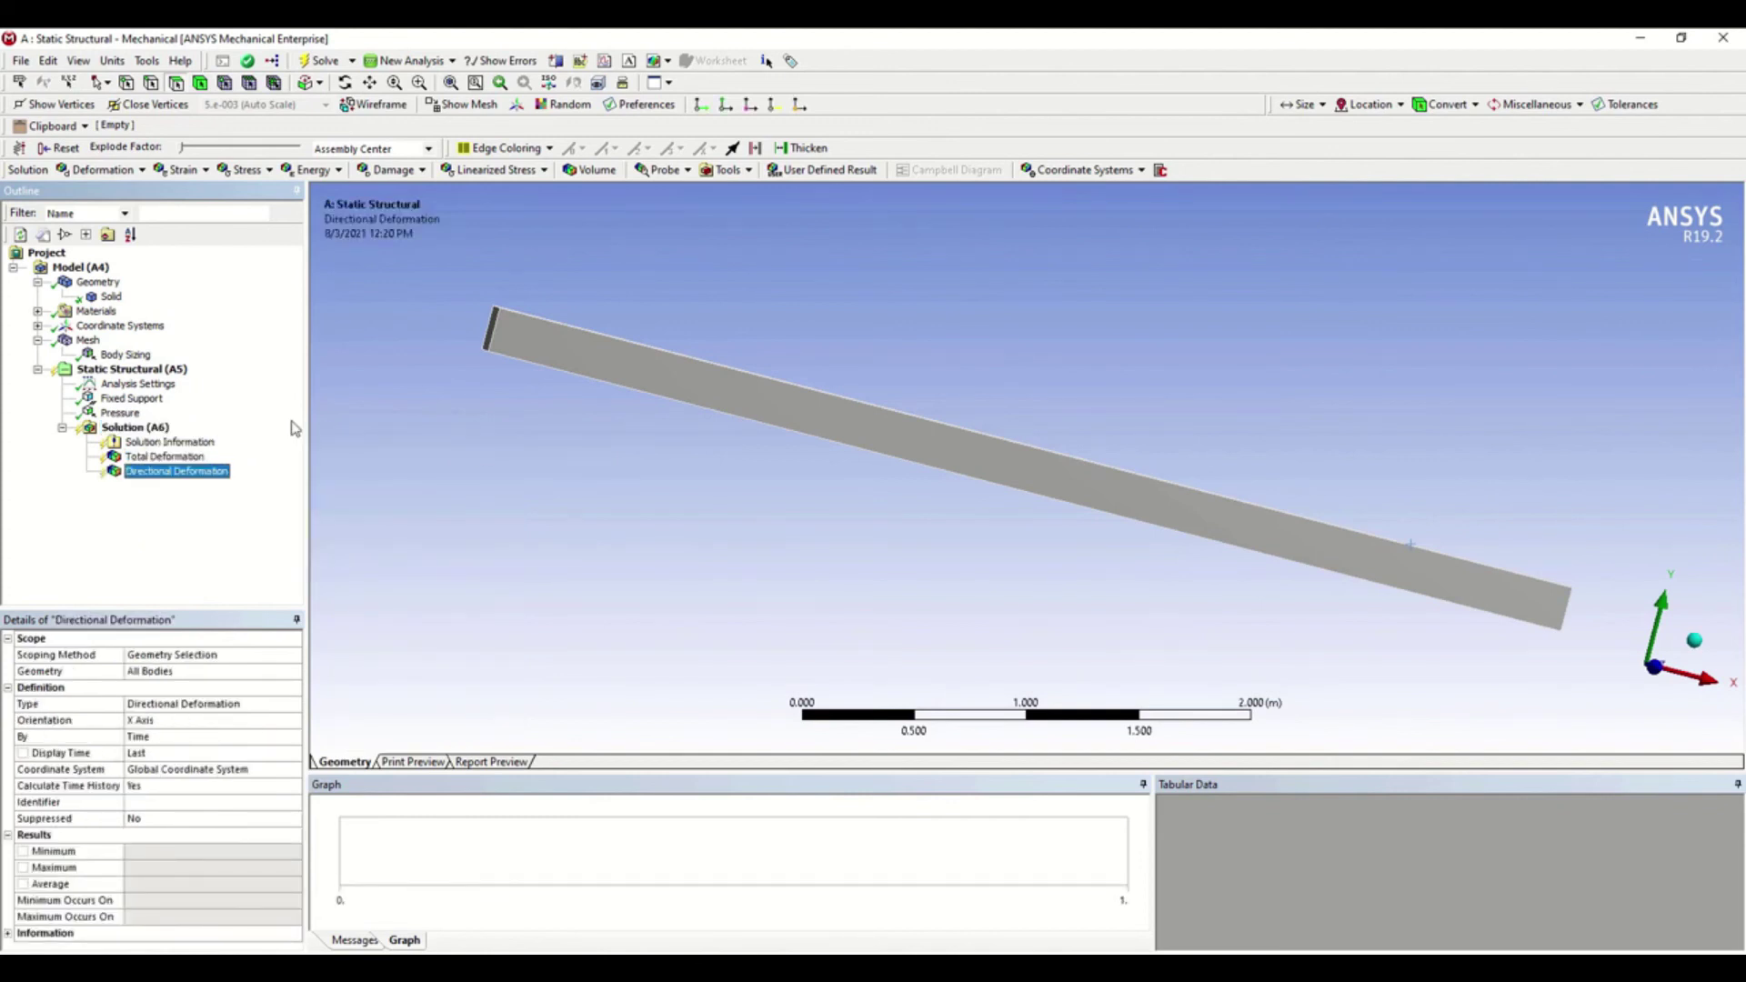
Add Equivalent (von-Mises) Stress and Maximum Principal Elastic Strain results to the Solution branch.
right_click(136, 428)
mouse_move(307, 448)
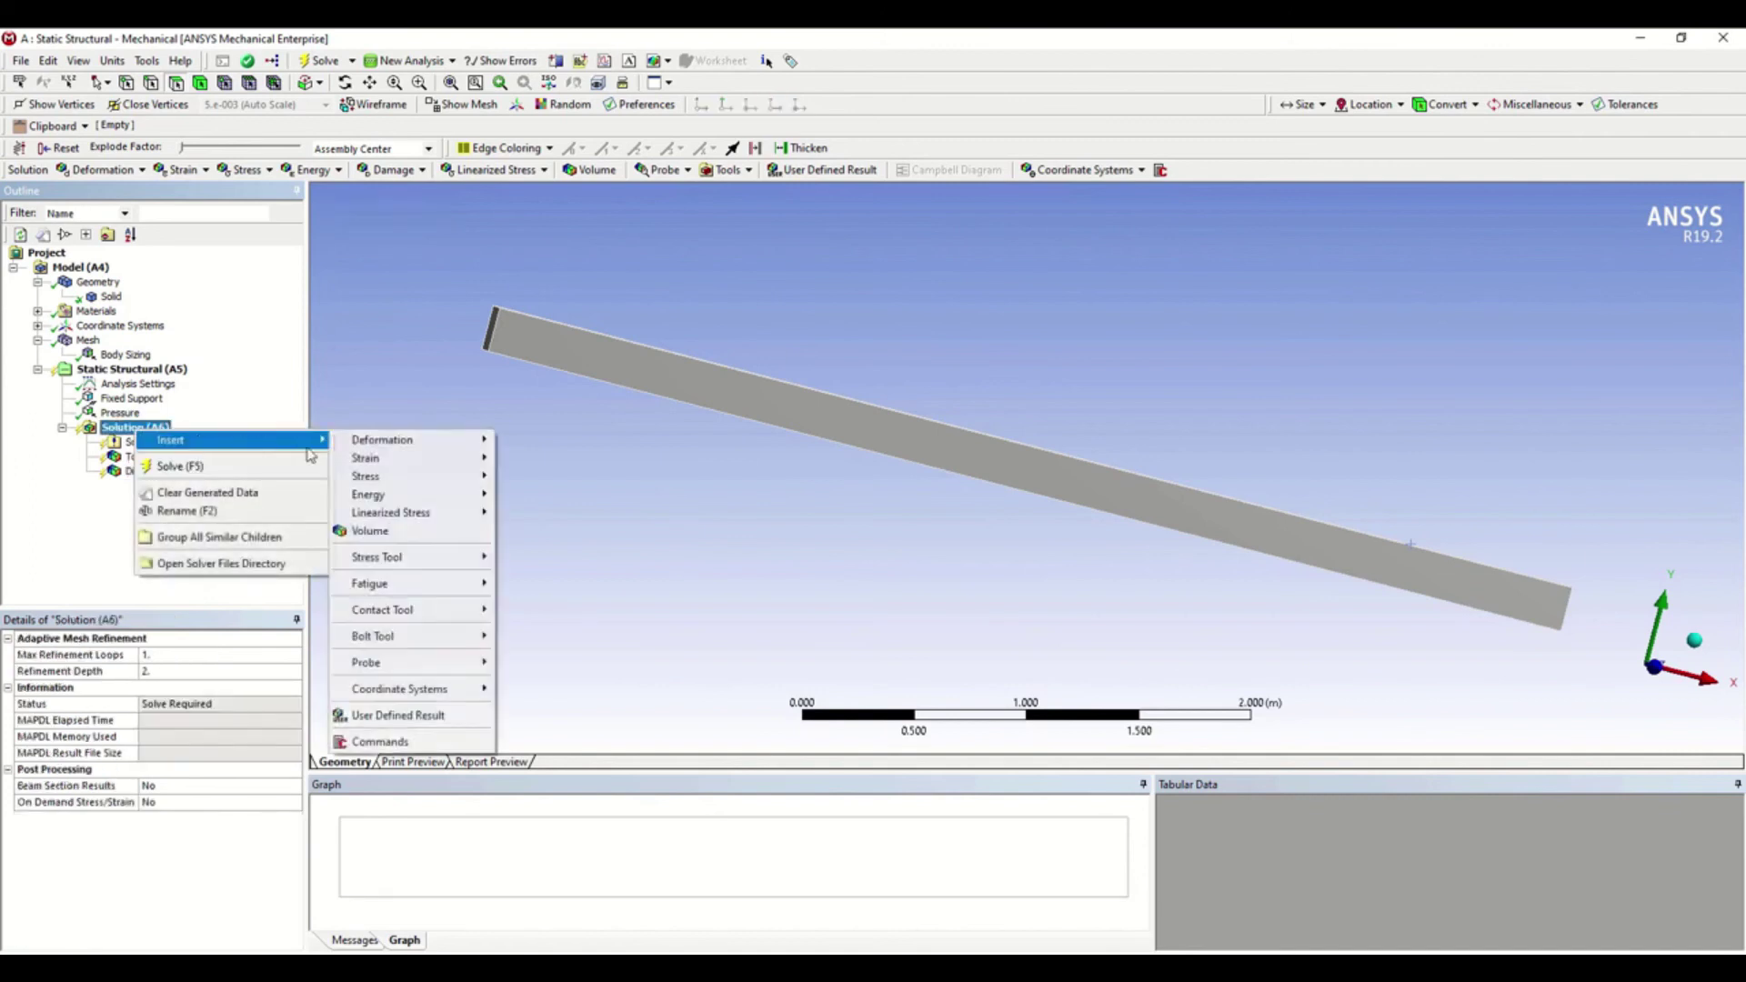
mouse_move(469, 476)
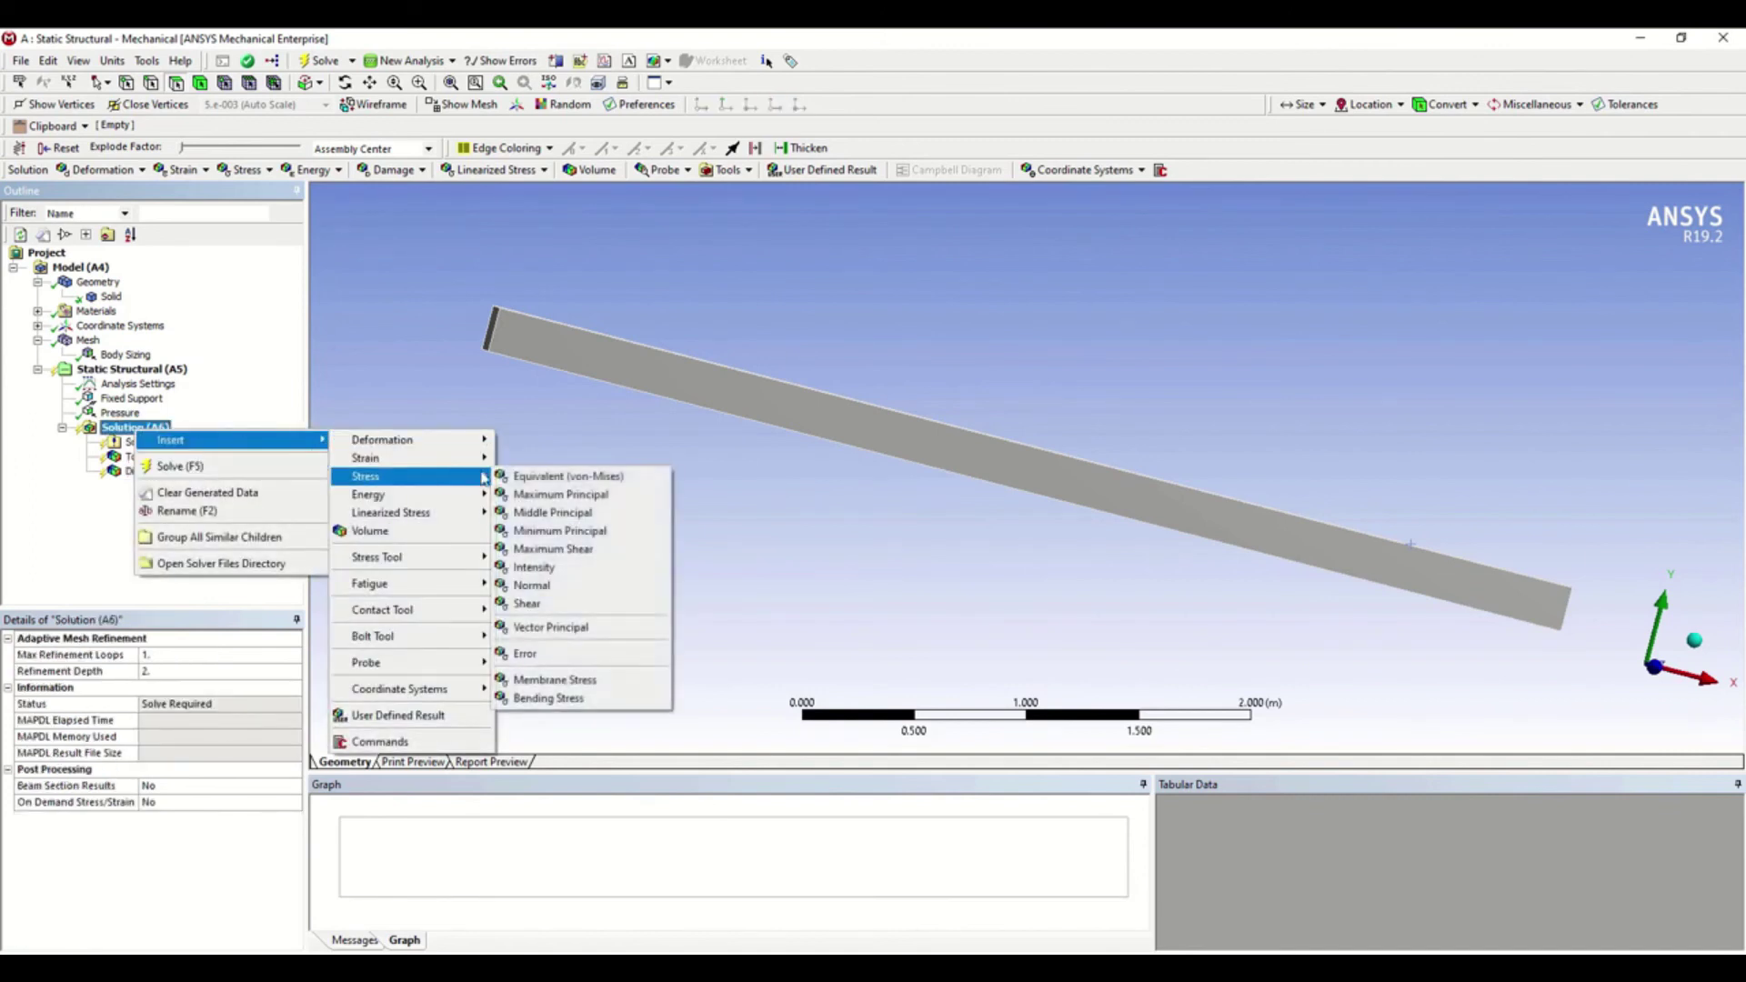
click(543, 480)
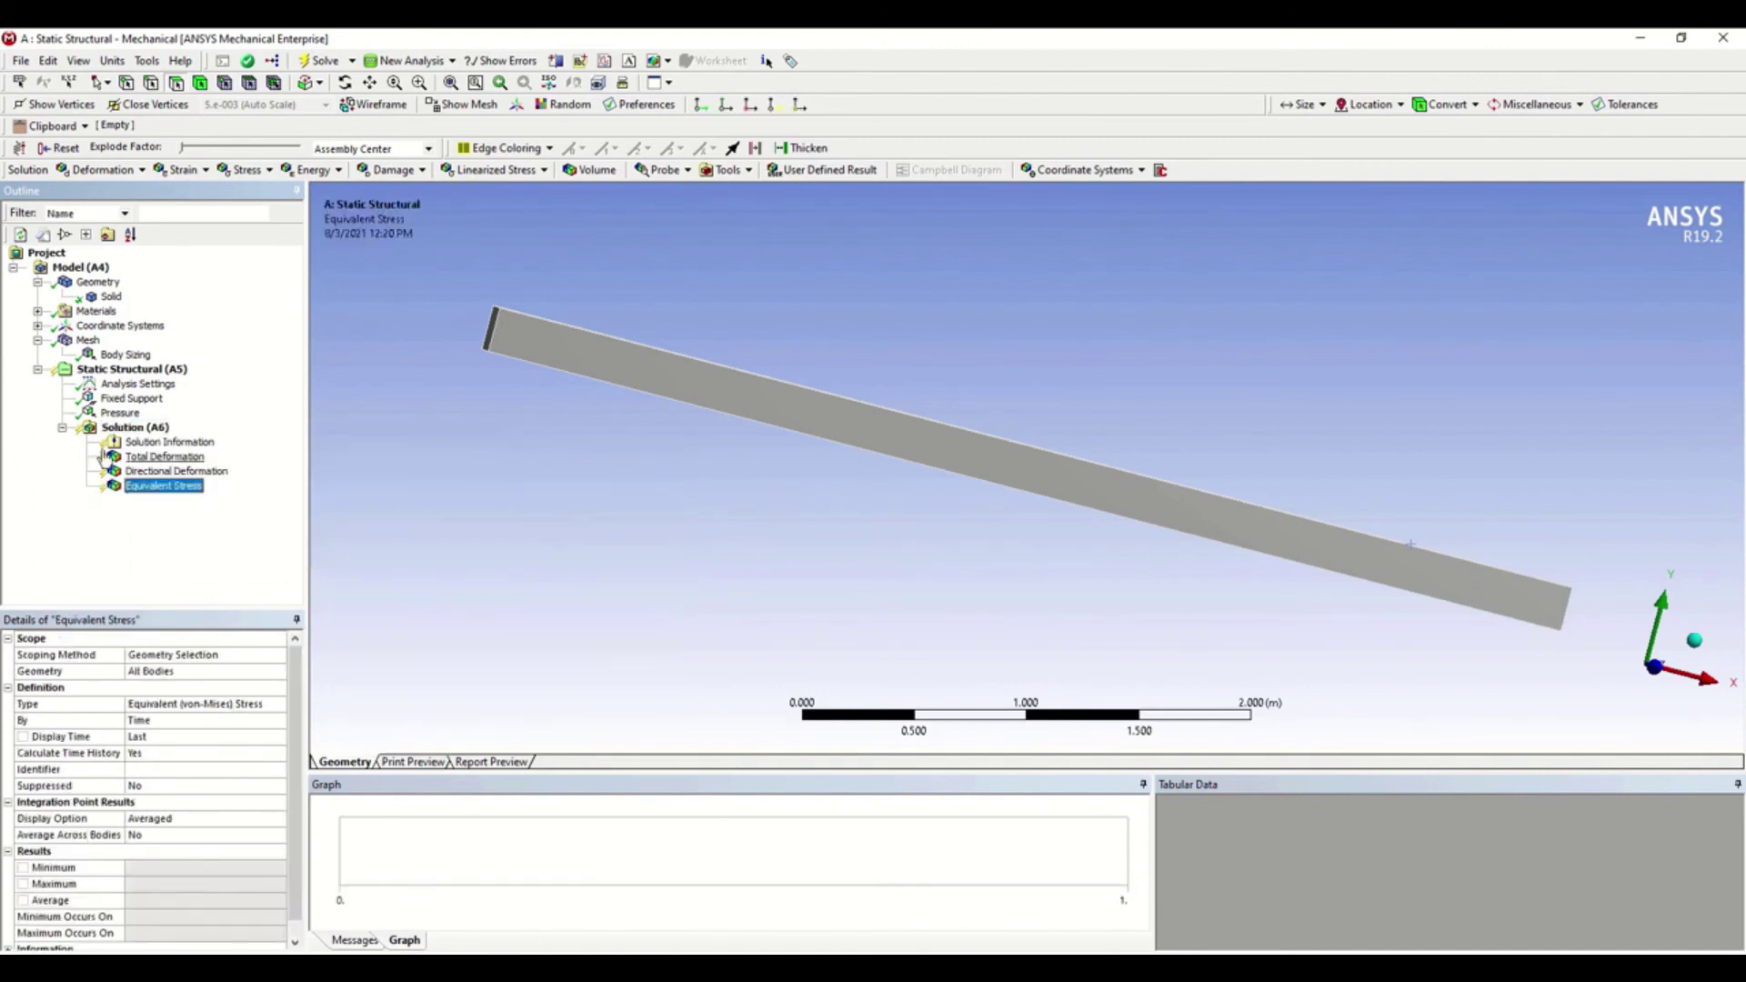
click(144, 429)
right_click(144, 432)
mouse_move(291, 438)
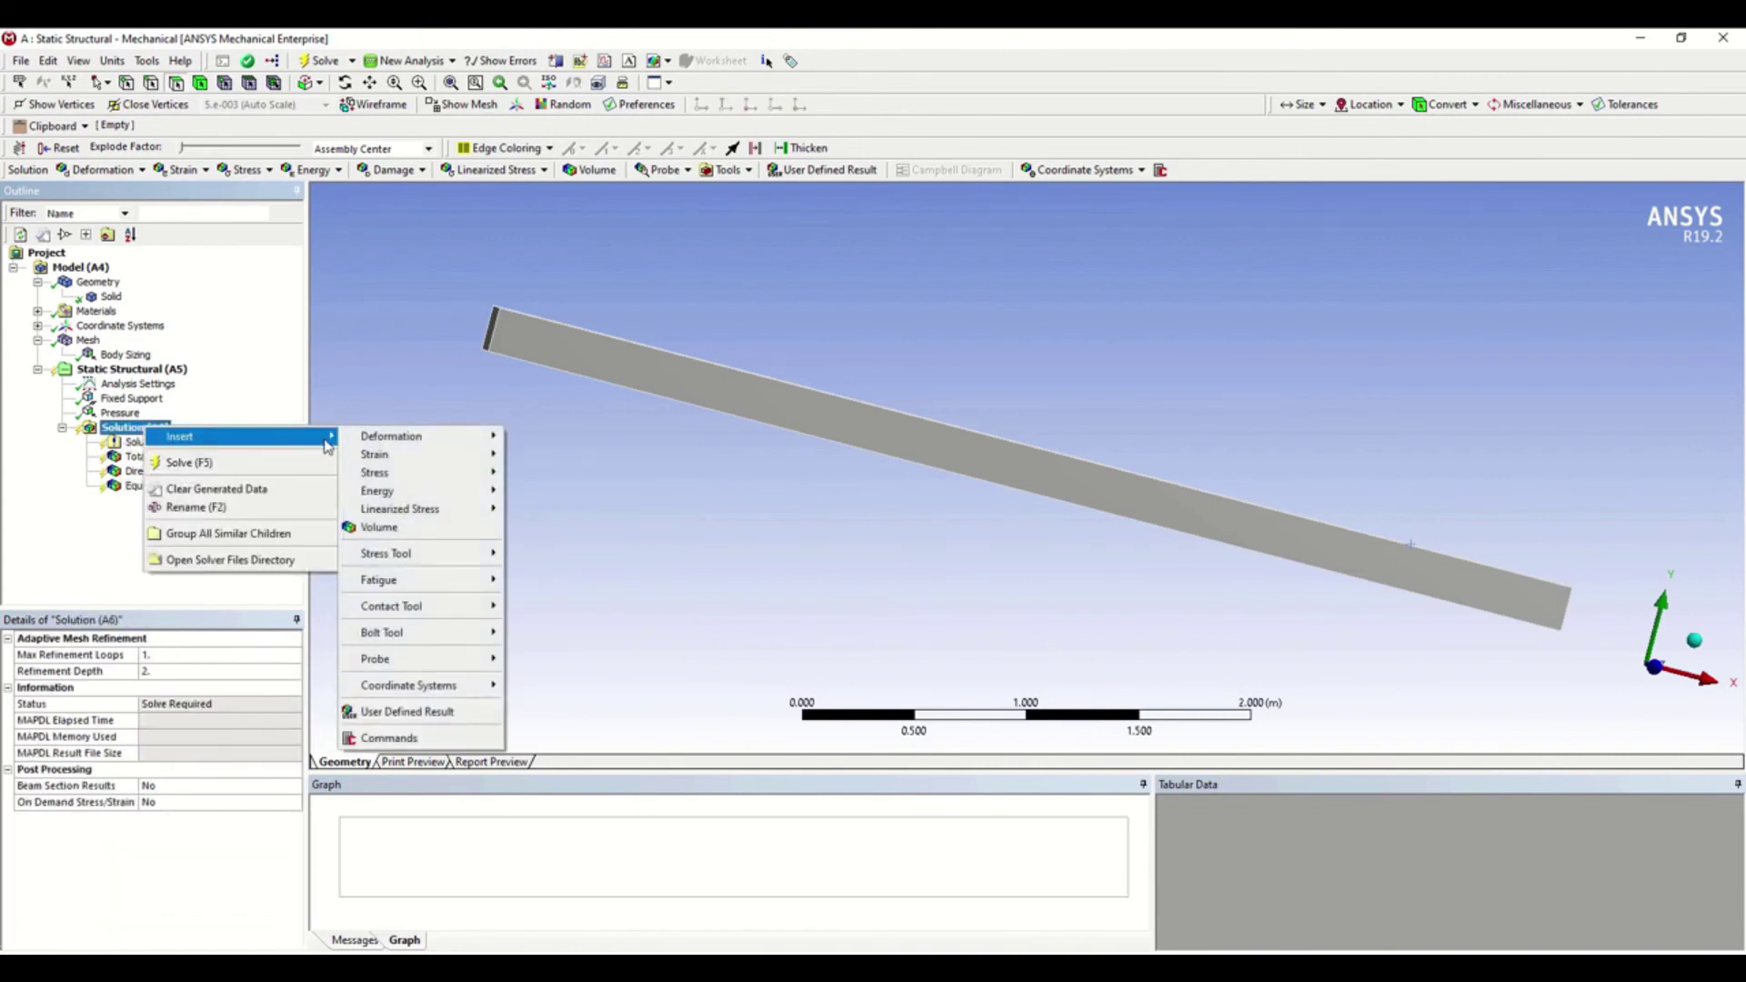
mouse_move(388, 457)
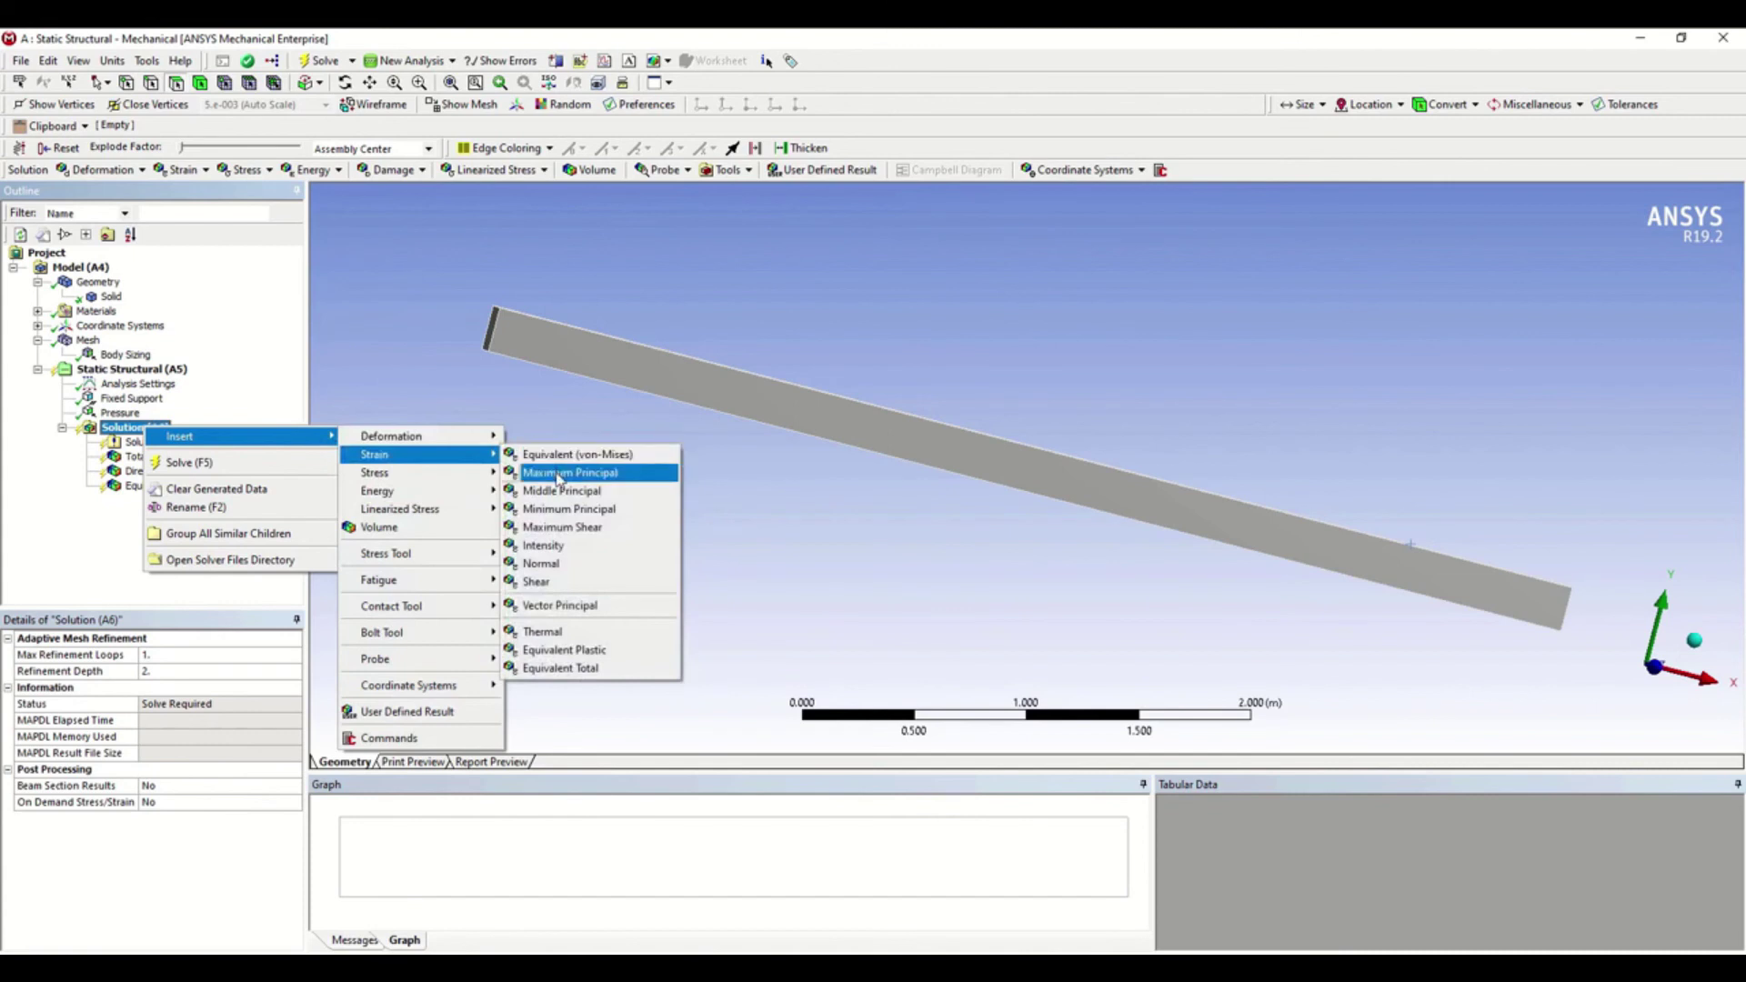
click(559, 474)
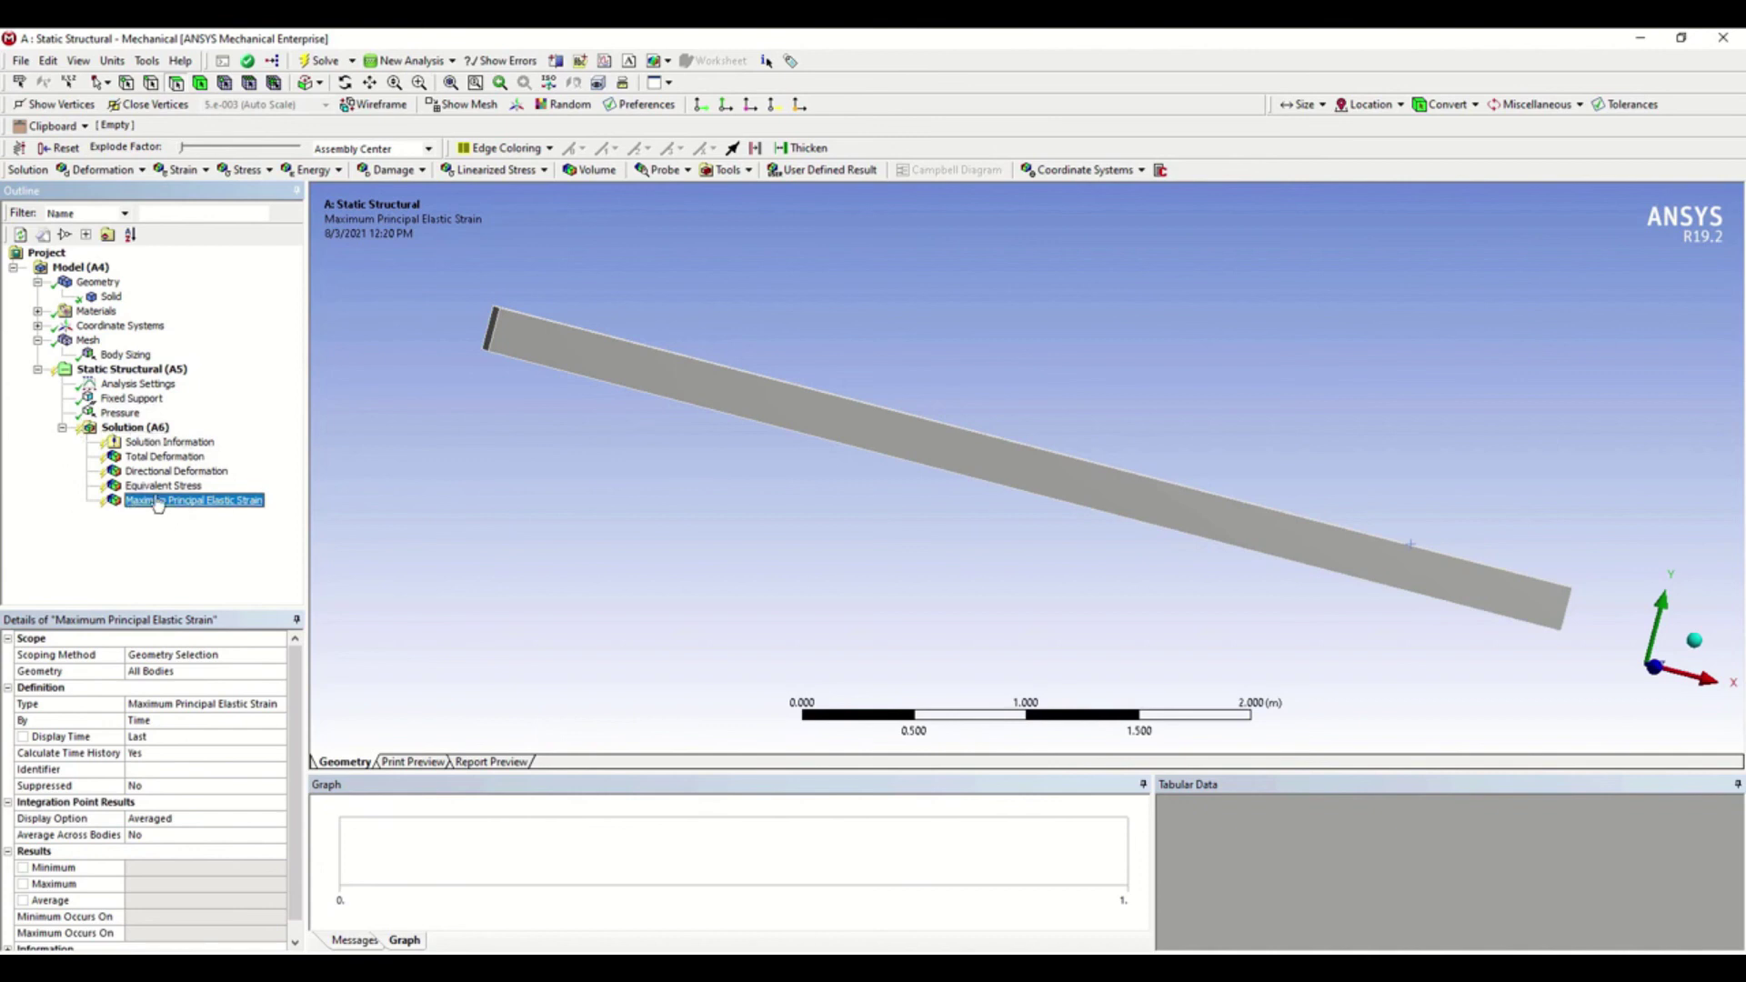
click(325, 60)
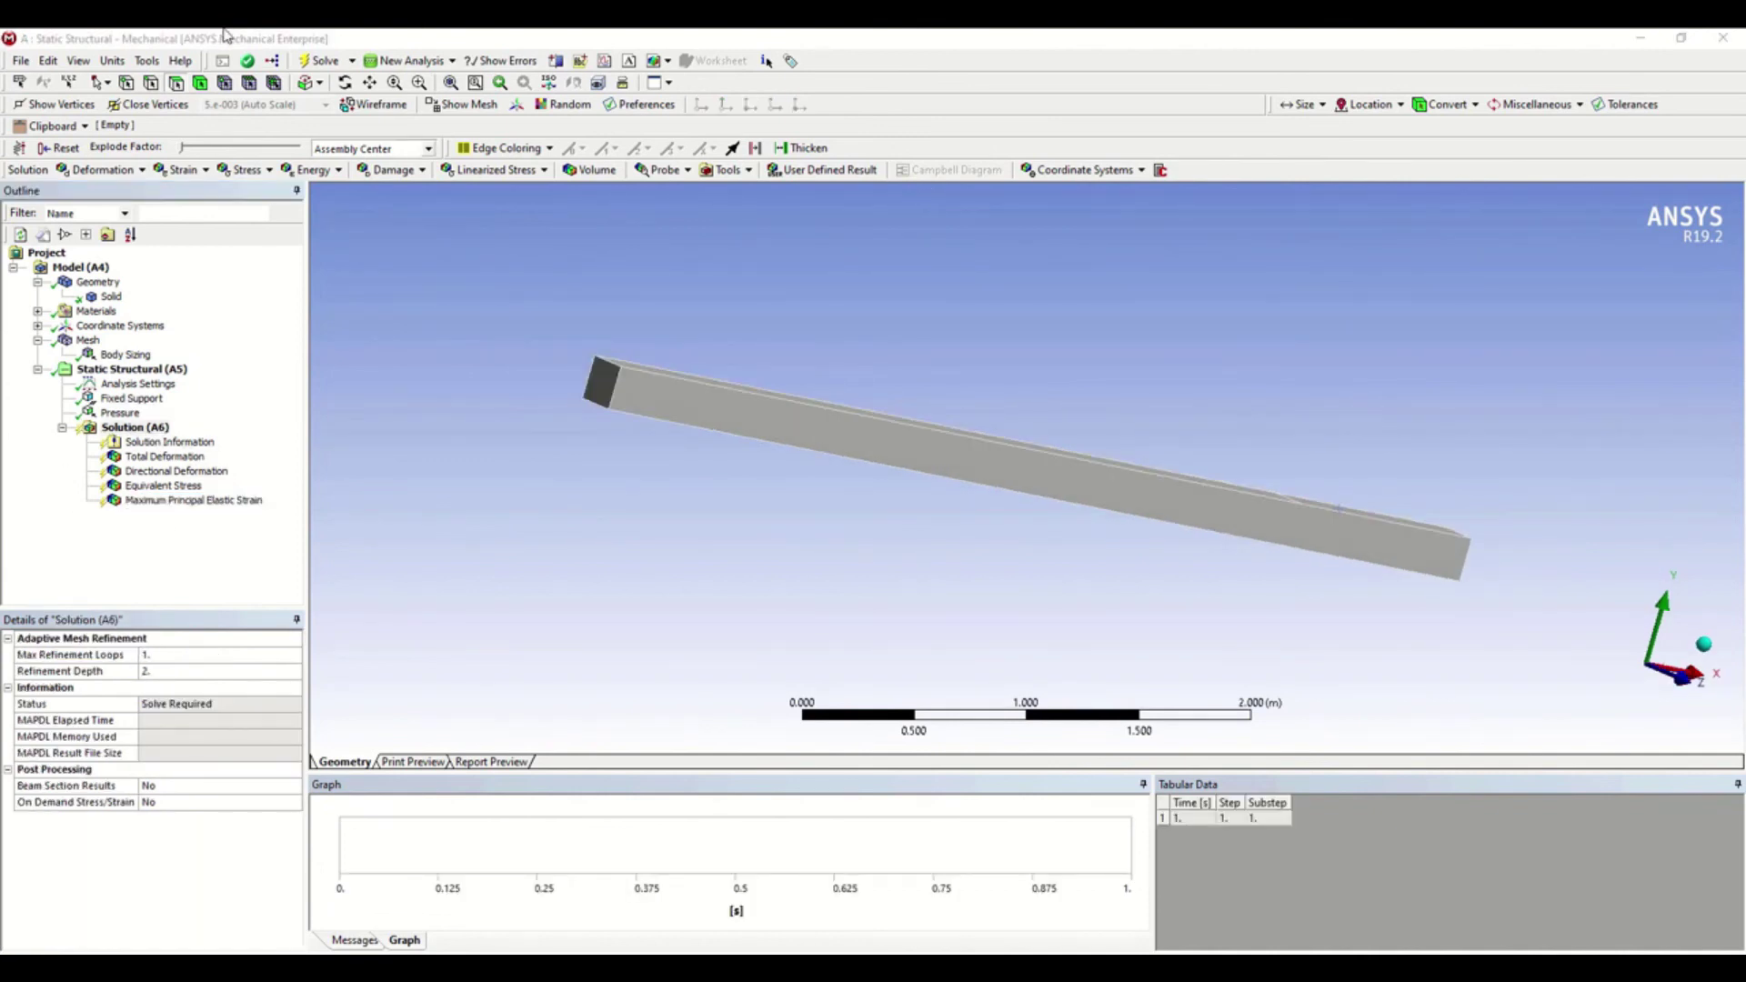
Solve the bar and show Total Deformation, peaking at 0.013276 m at the free end.
click(310, 62)
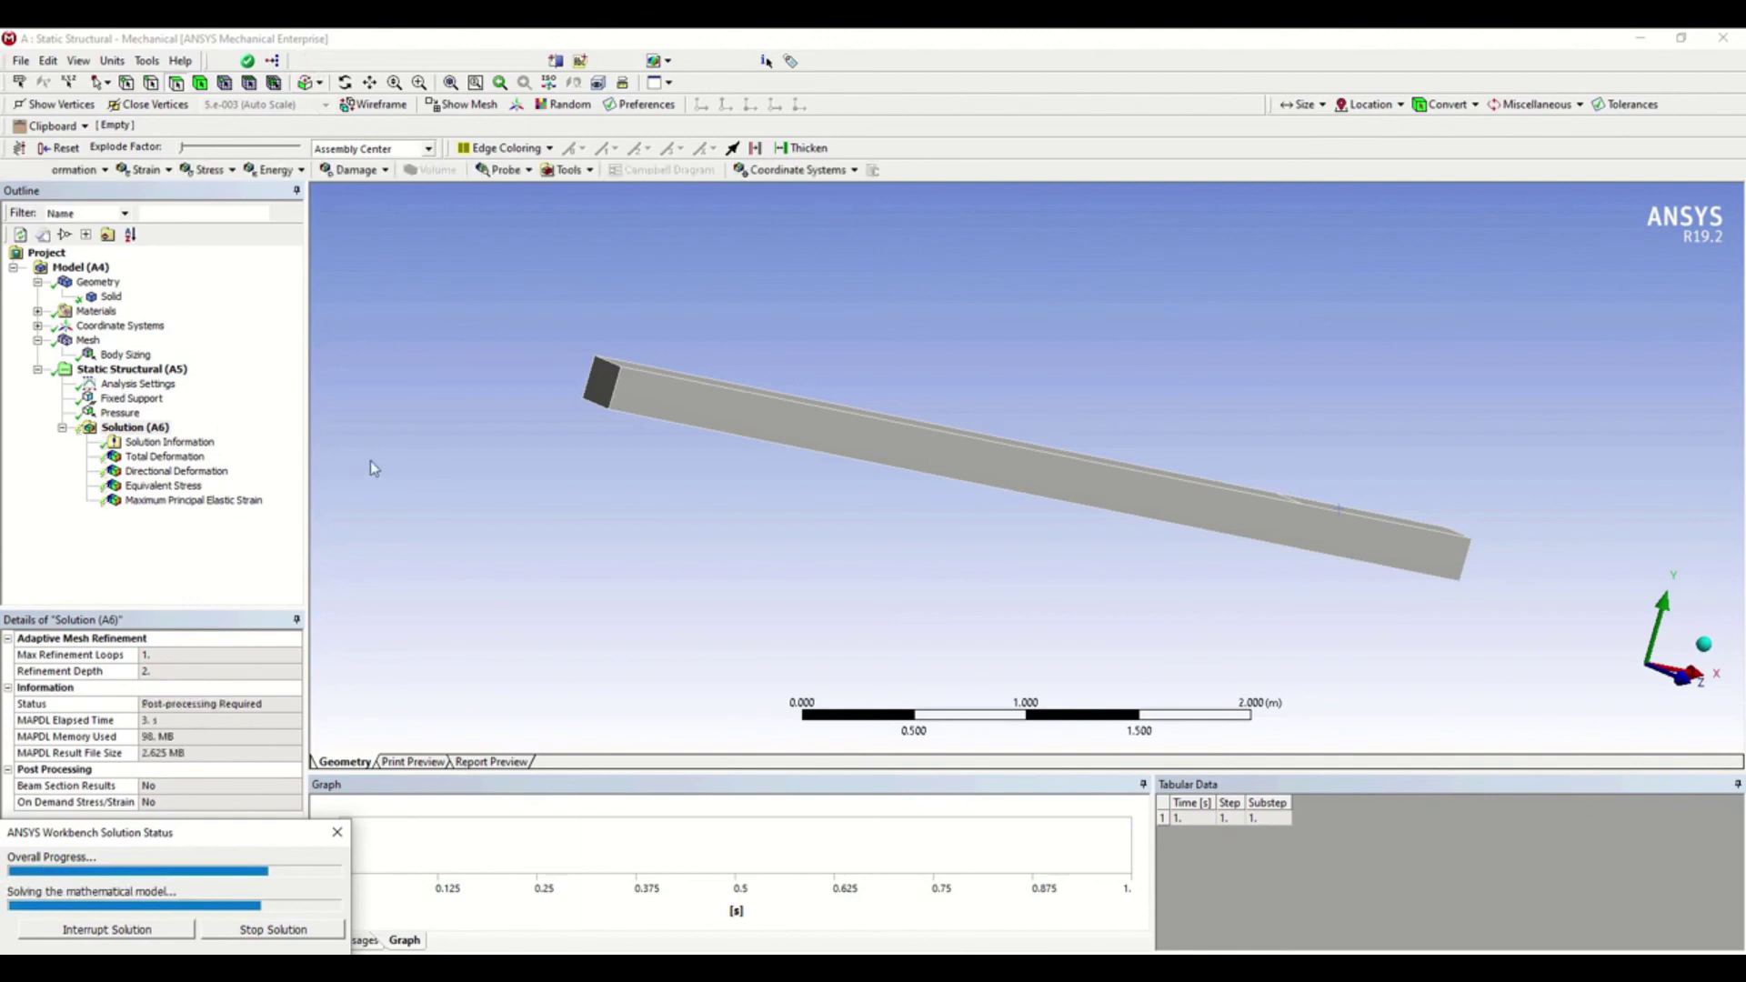
click(150, 457)
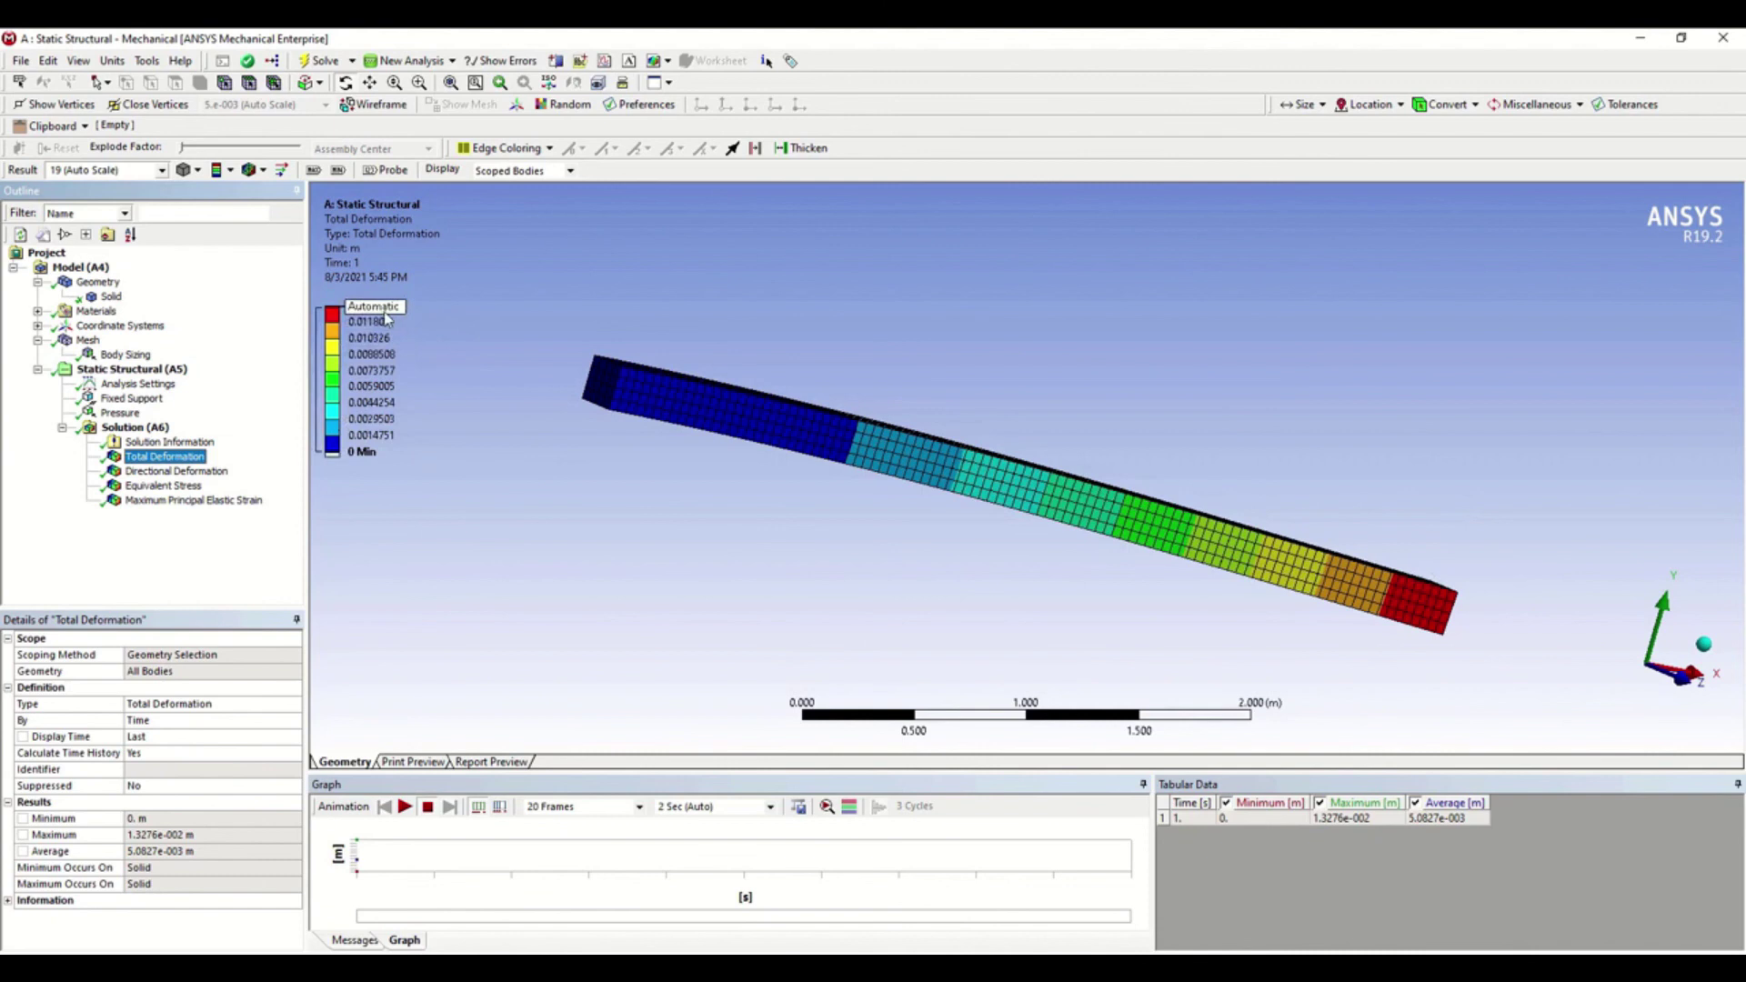
Inspect directional deformation, equivalent stress and elastic strain, then animate the total deformation.
click(173, 470)
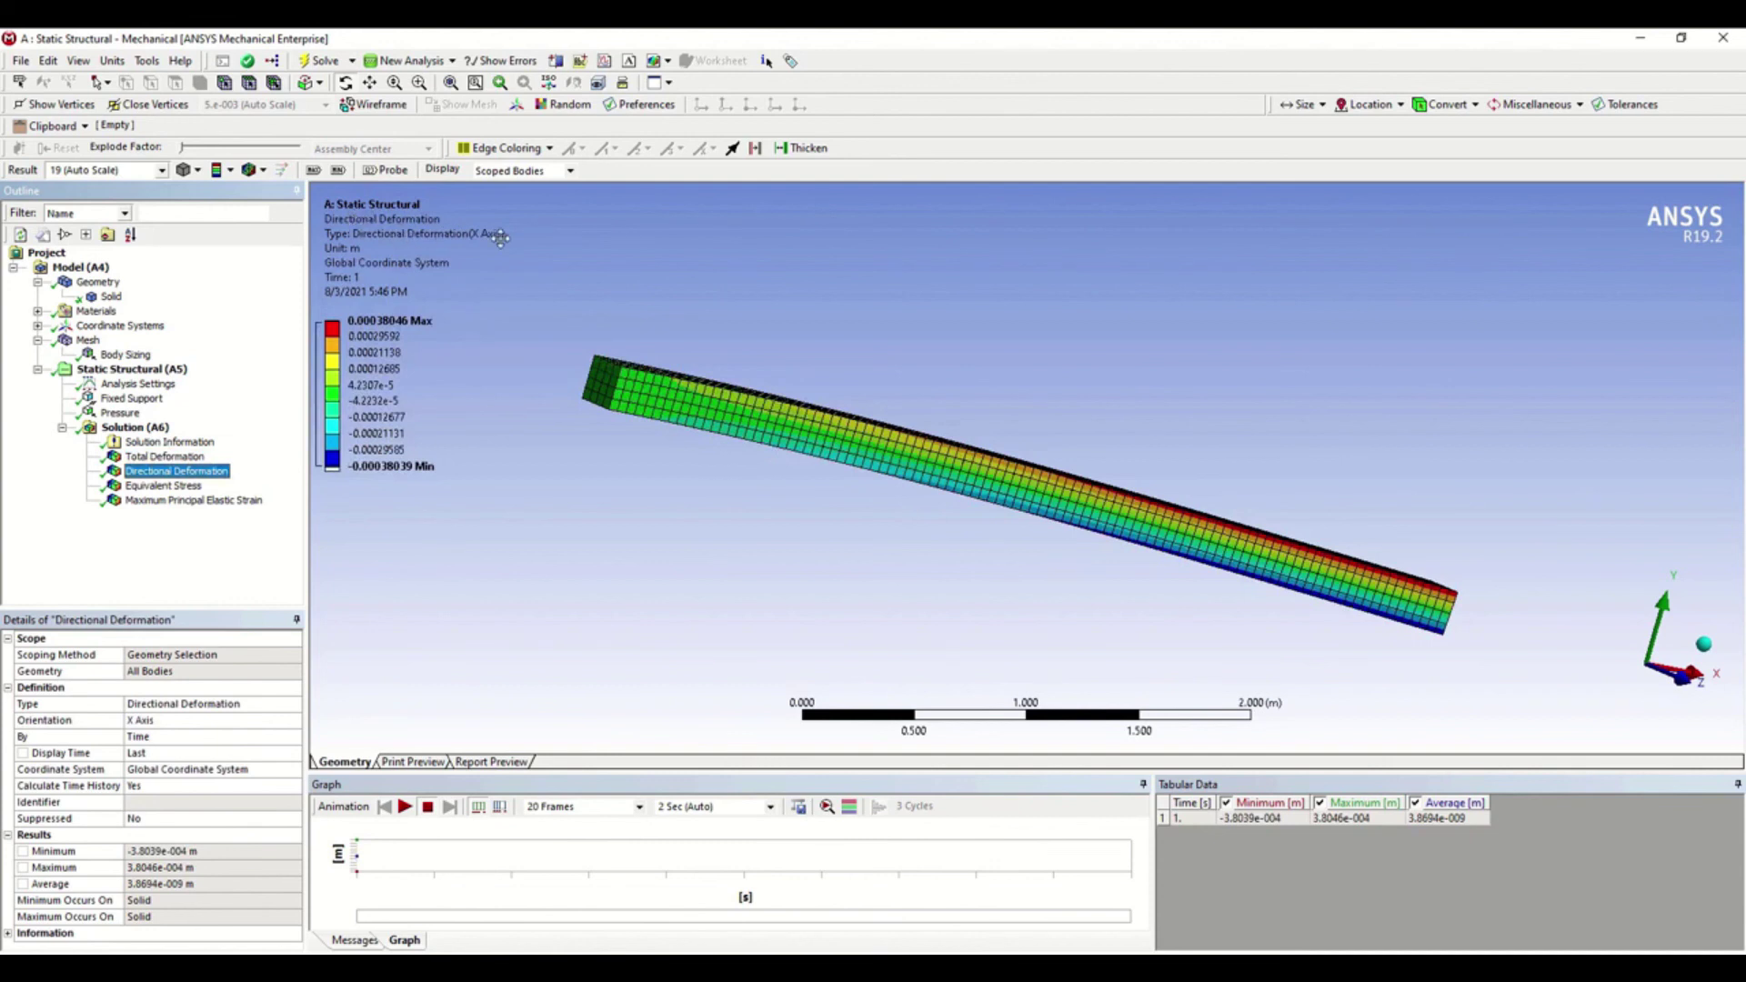
drag(1151, 398, 988, 414)
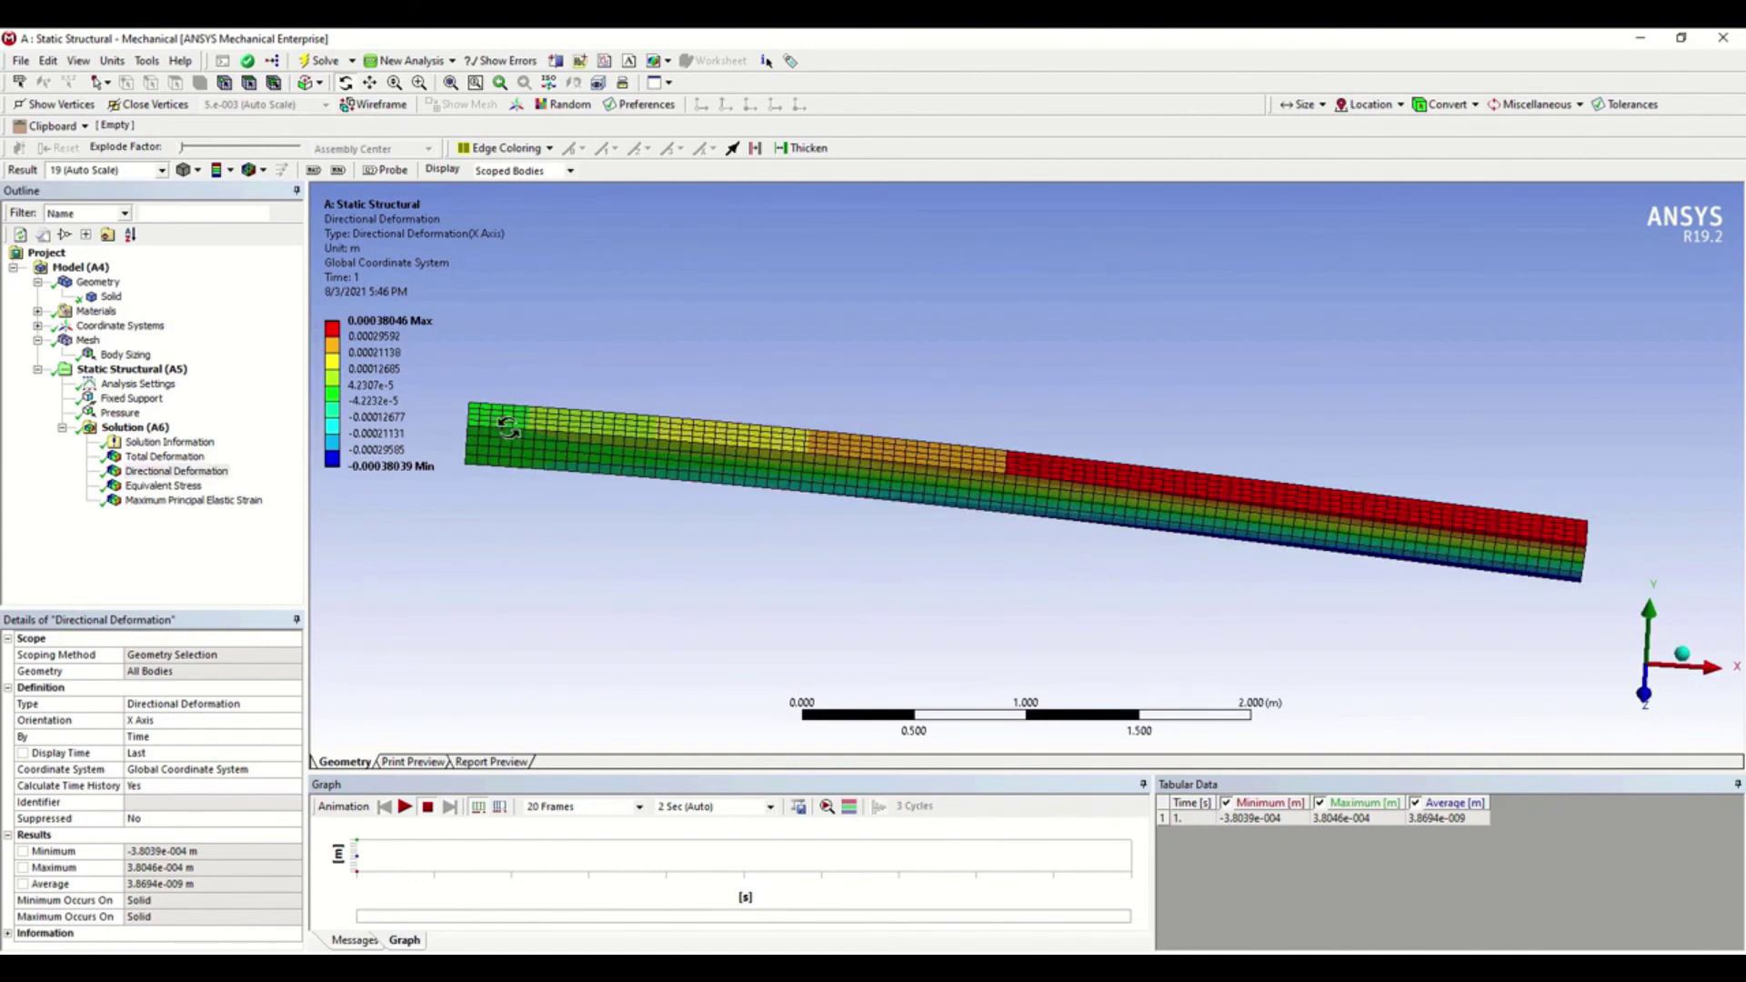
click(192, 490)
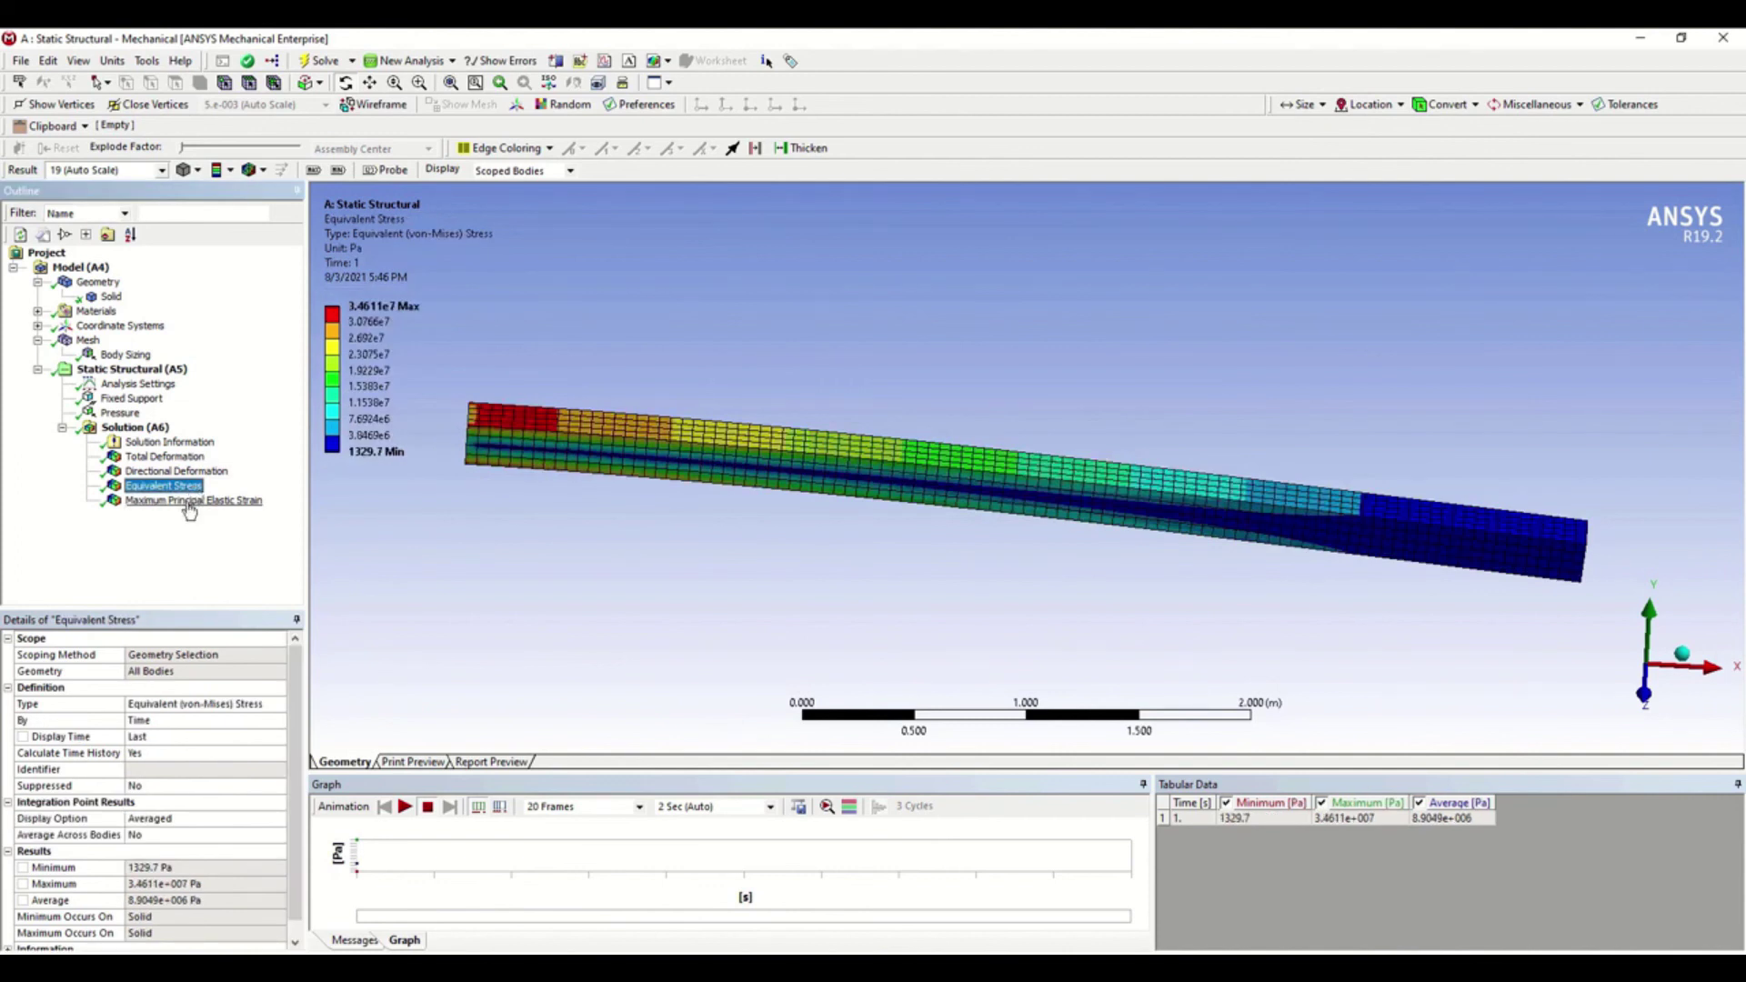
click(190, 503)
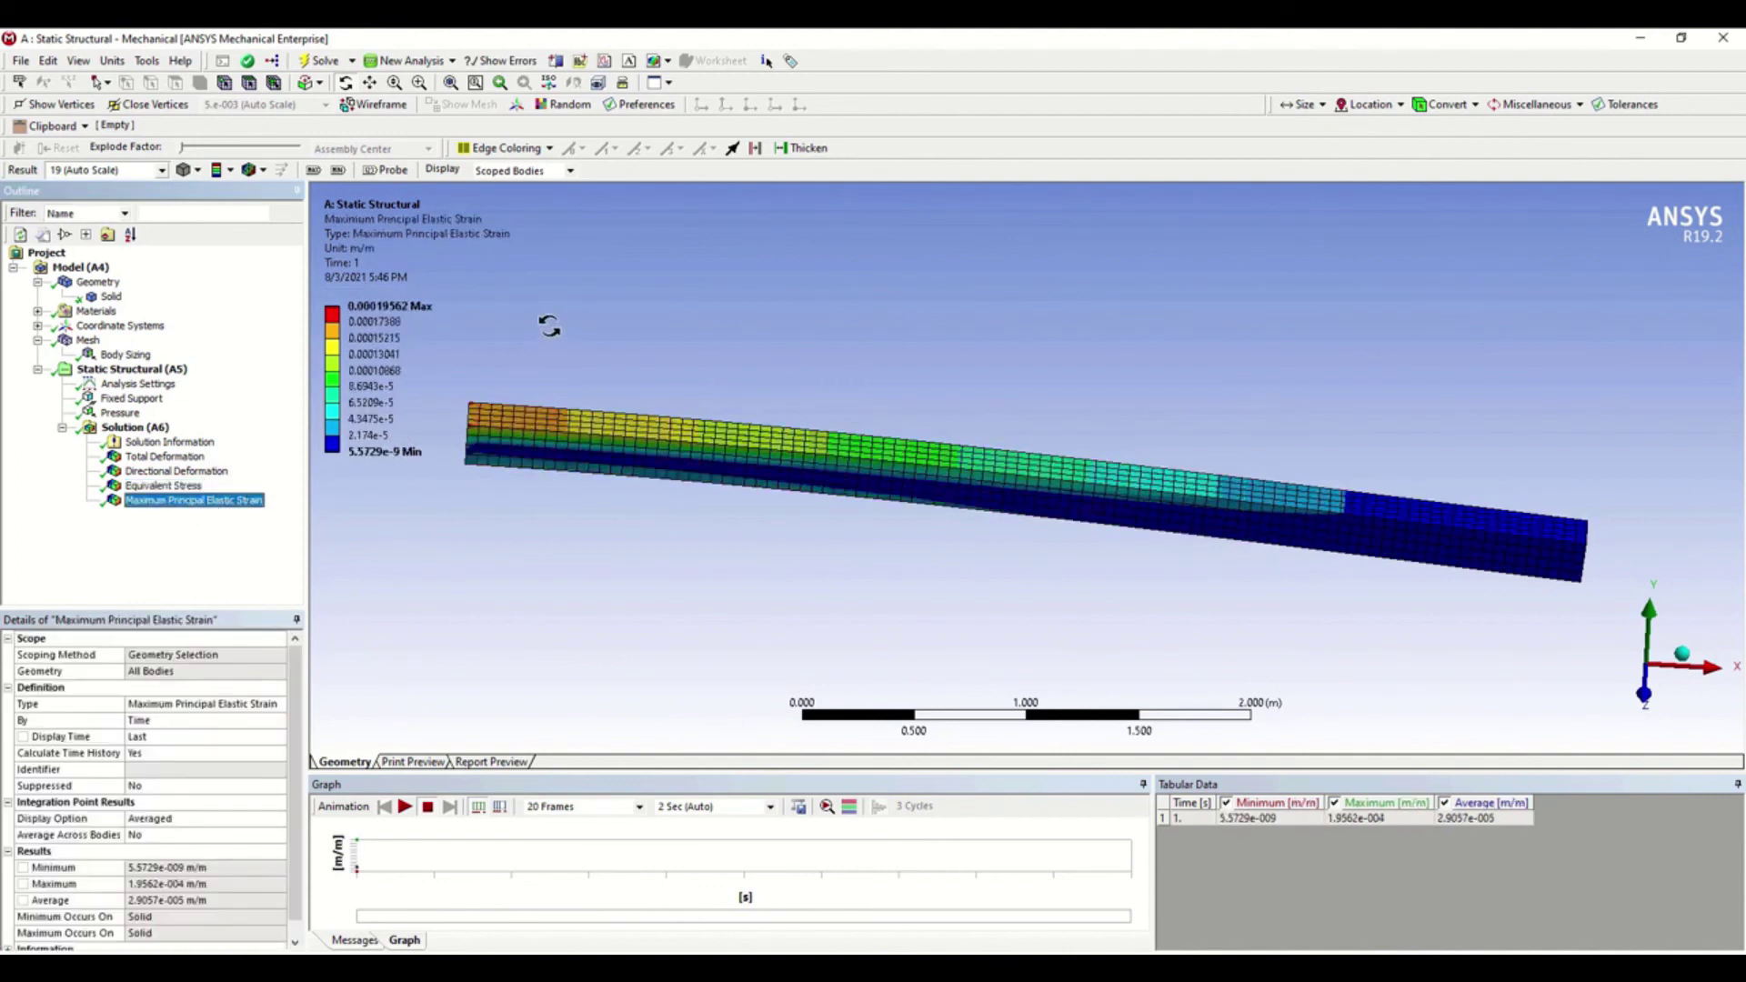
click(164, 457)
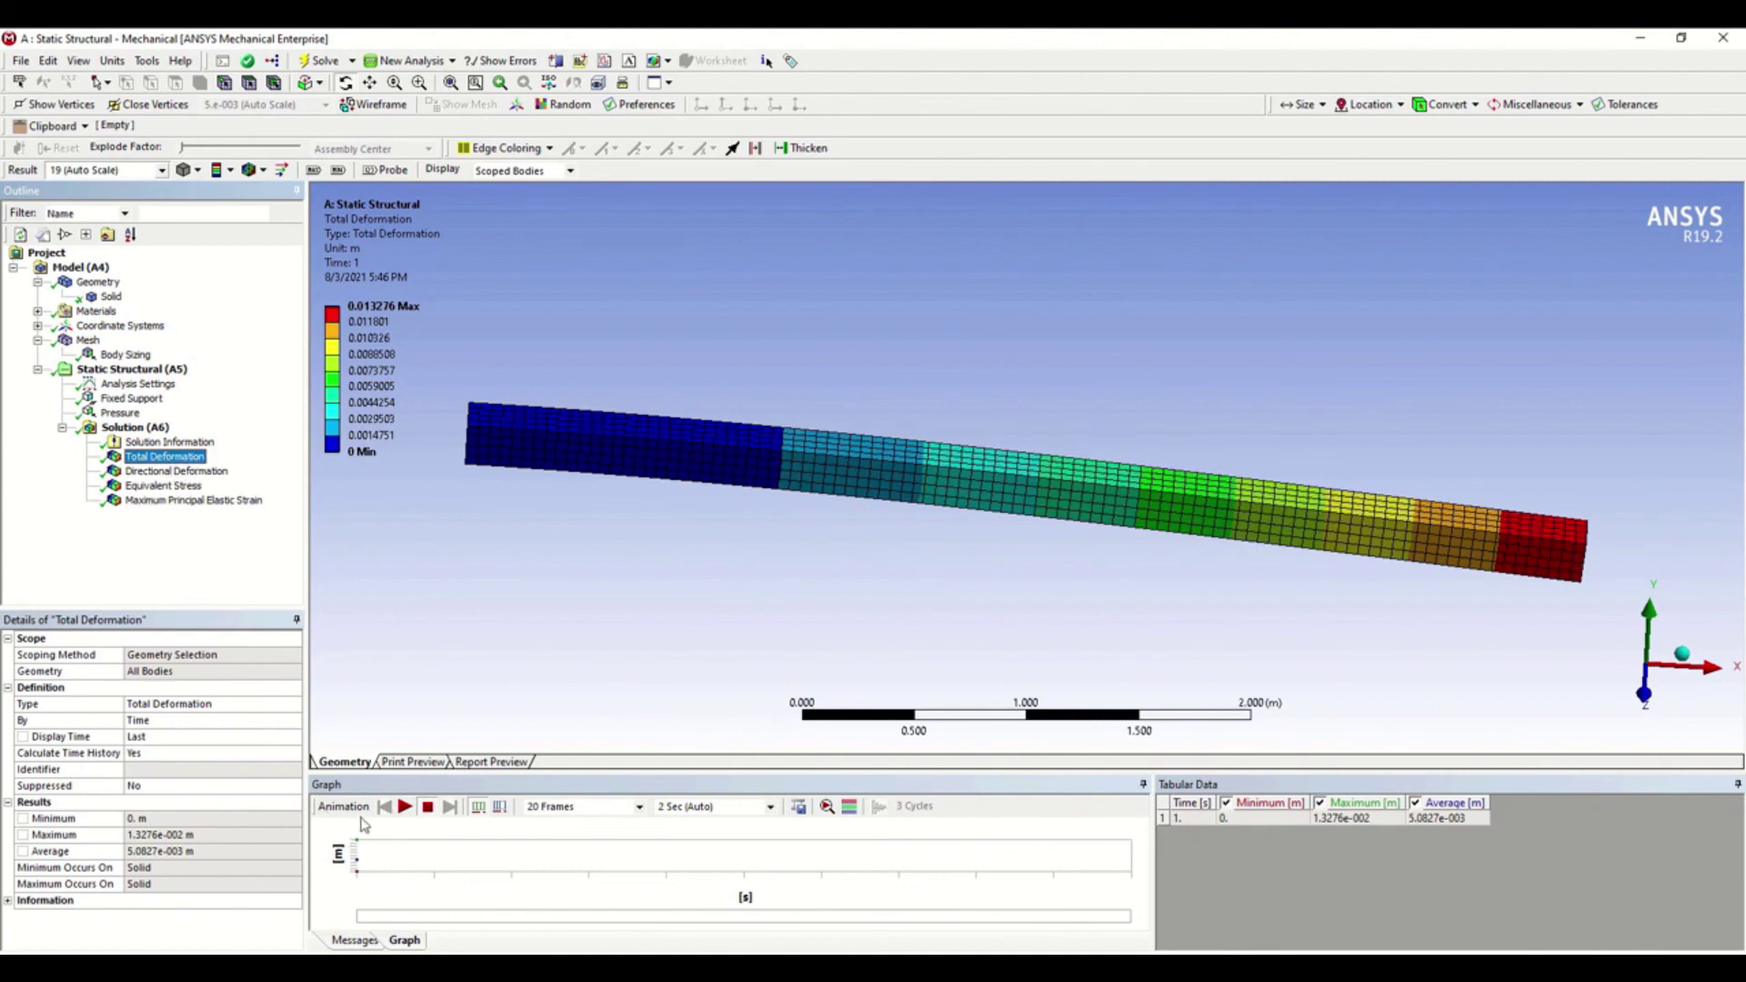
click(405, 808)
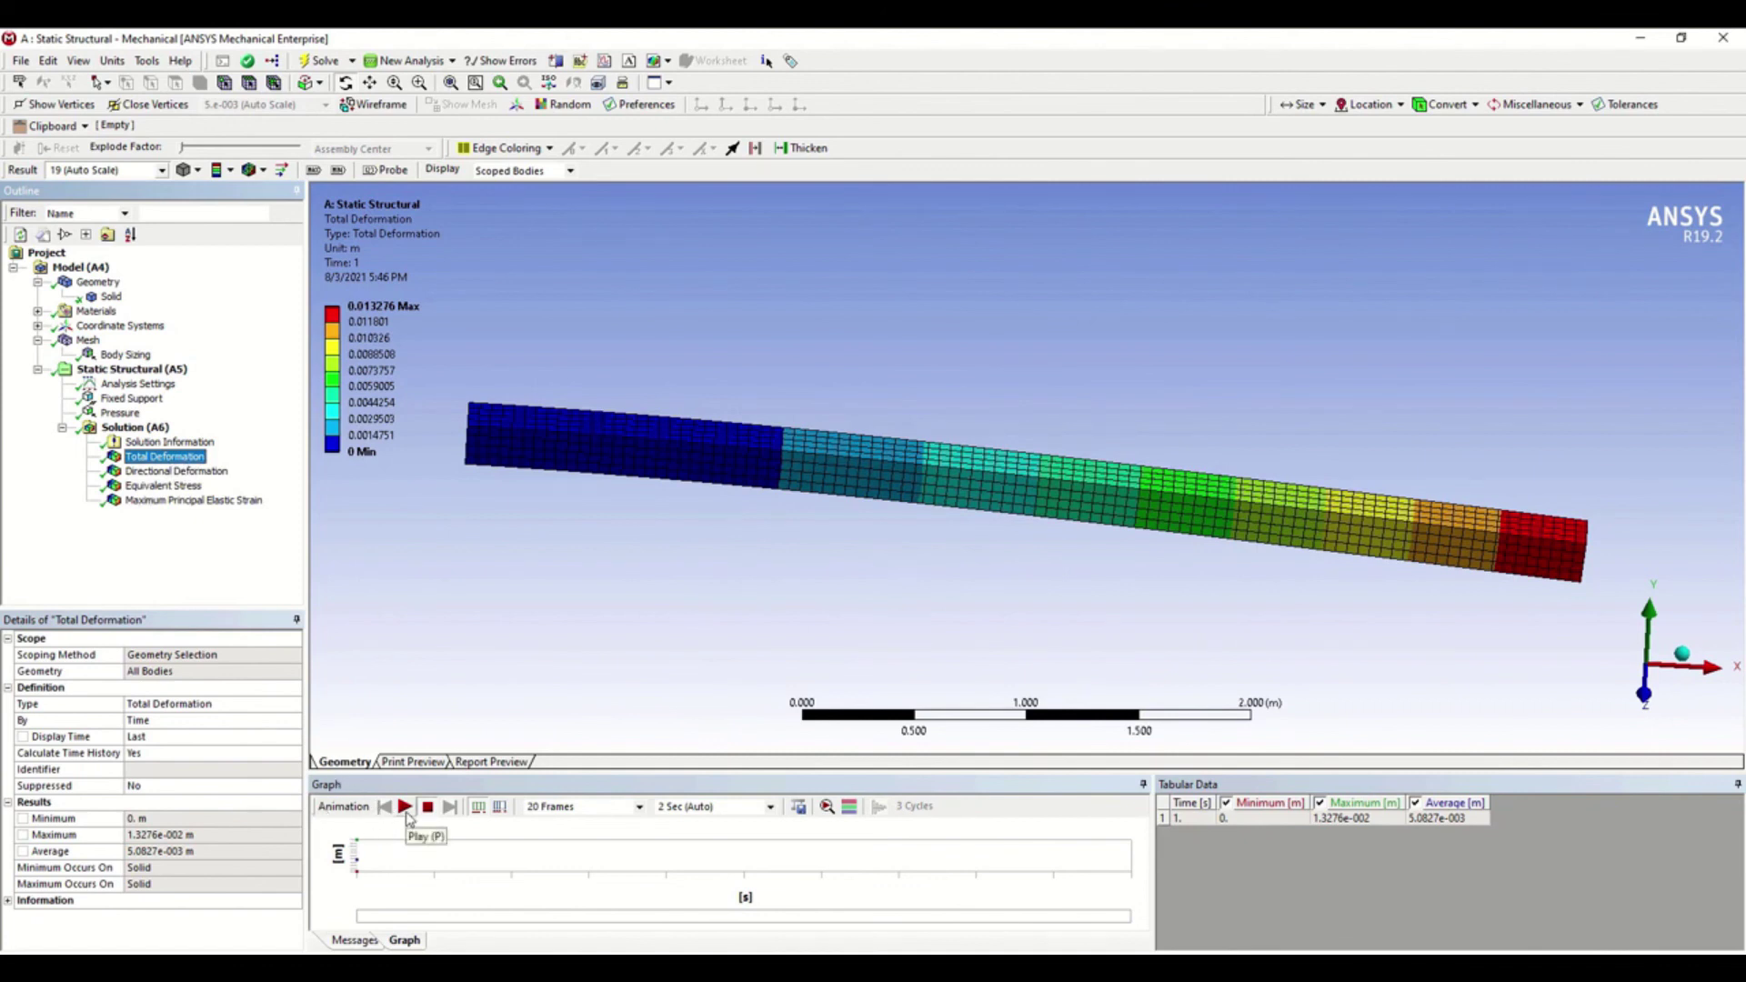